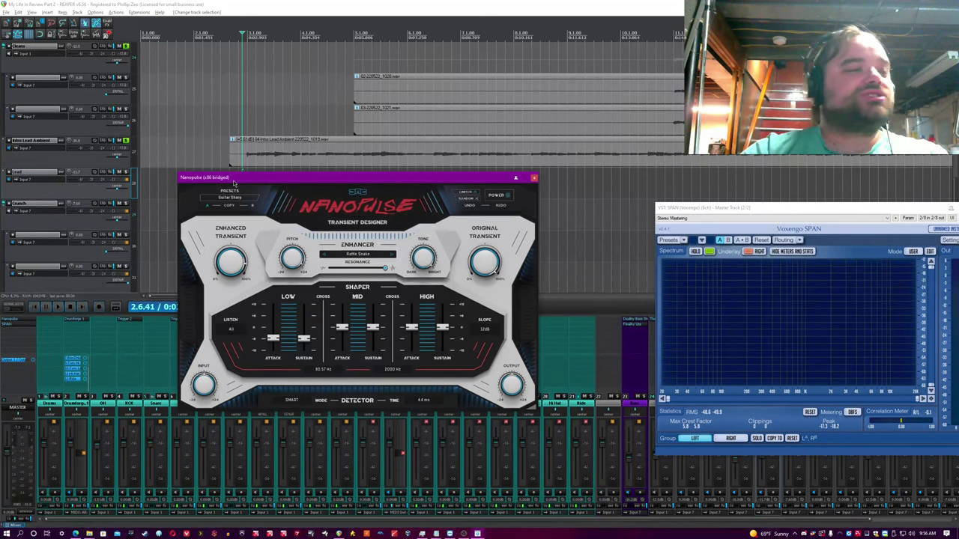
Reposition the Nanopulse window and set the Shaper's Low band Attack and Sustain to 0 dB
left_click_drag(234, 181, 229, 202)
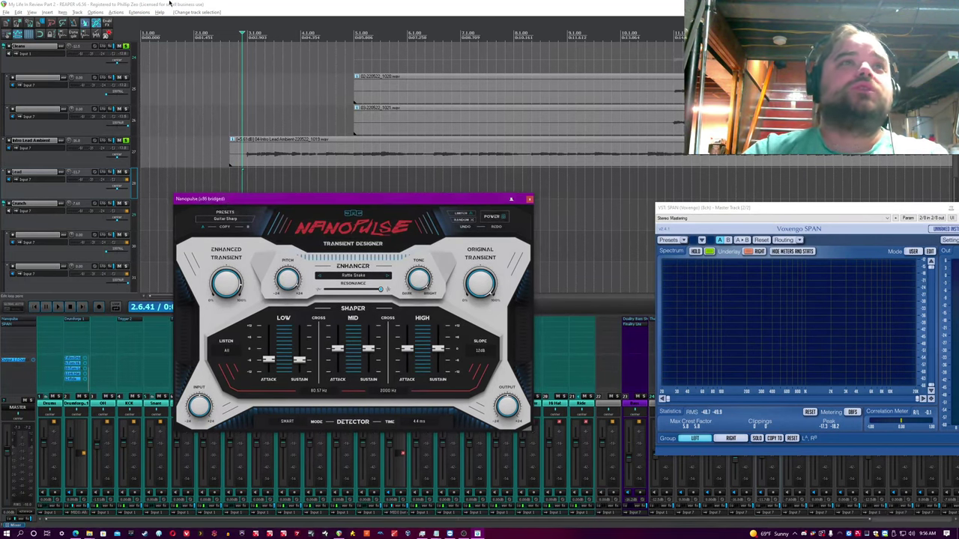
left_click(171, 4)
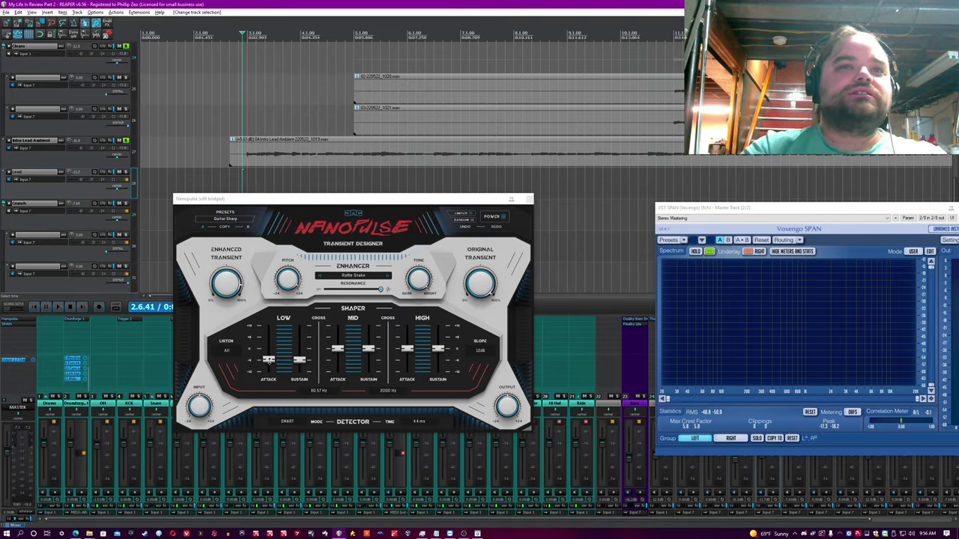
double_click(269, 360)
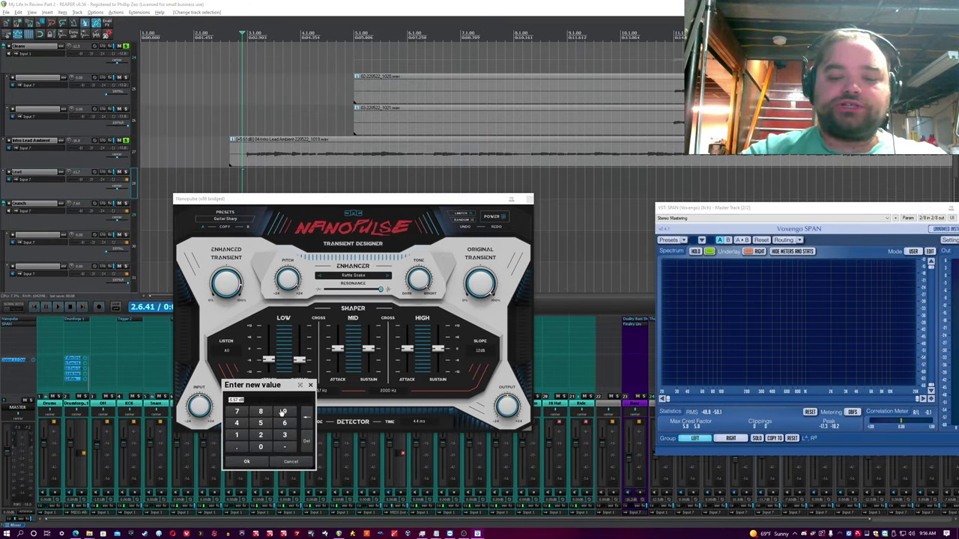
type("0")
key("Return")
double_click(299, 359)
type("0")
key("Return")
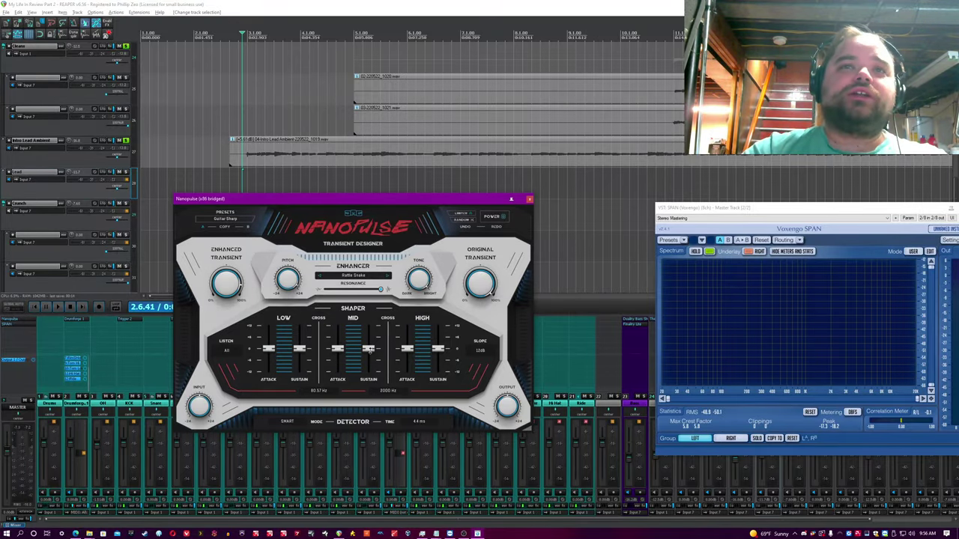
Open and cancel value entry for the High band's Sustain, and compare settings slot B with slot A
double_click(439, 349)
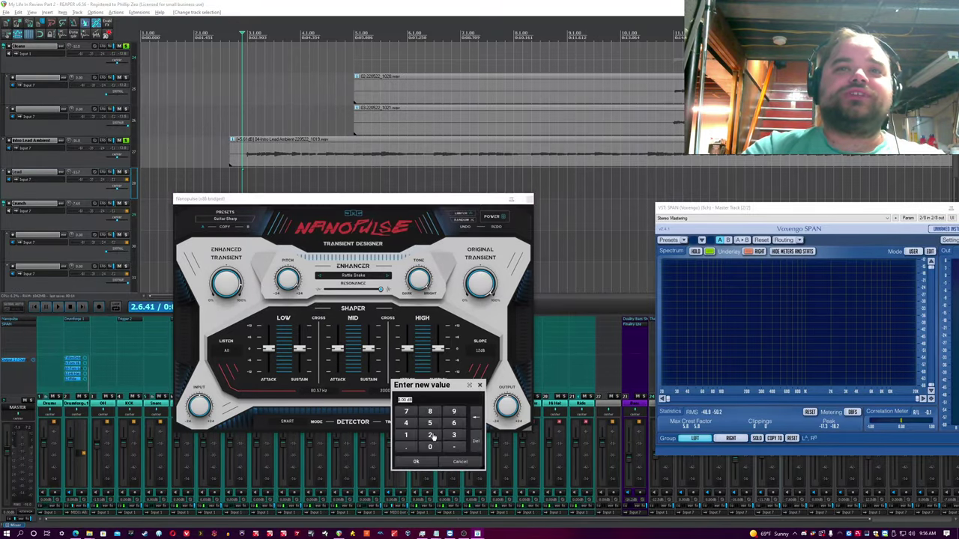
left_click(480, 385)
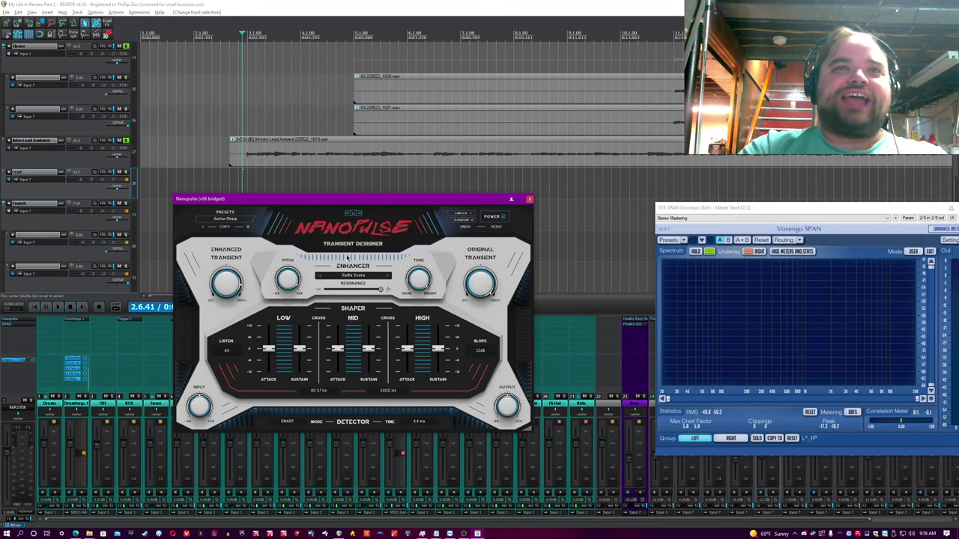
left_click(248, 227)
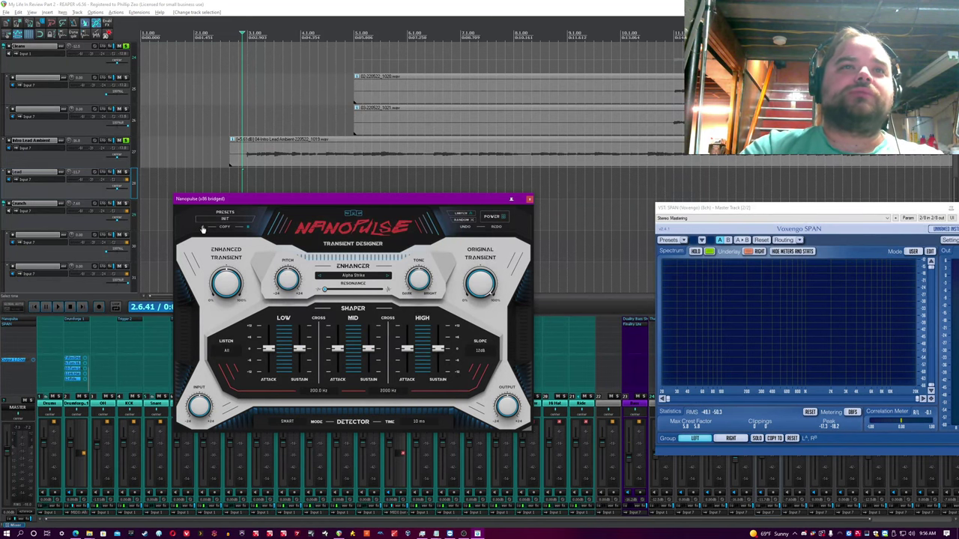
left_click(204, 229)
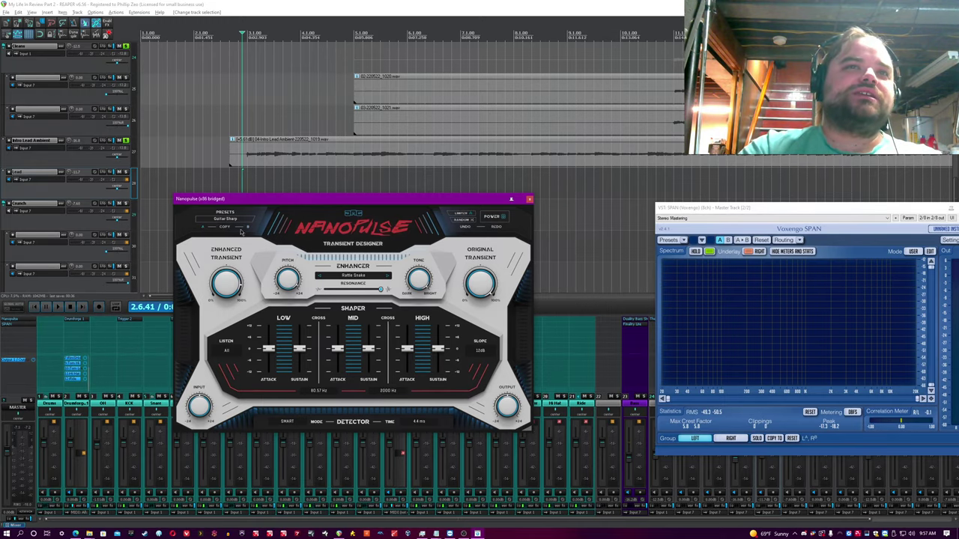
Open the Nanopulse preset browser and look through the Sound Design, Root and Drums folders
left_click(239, 220)
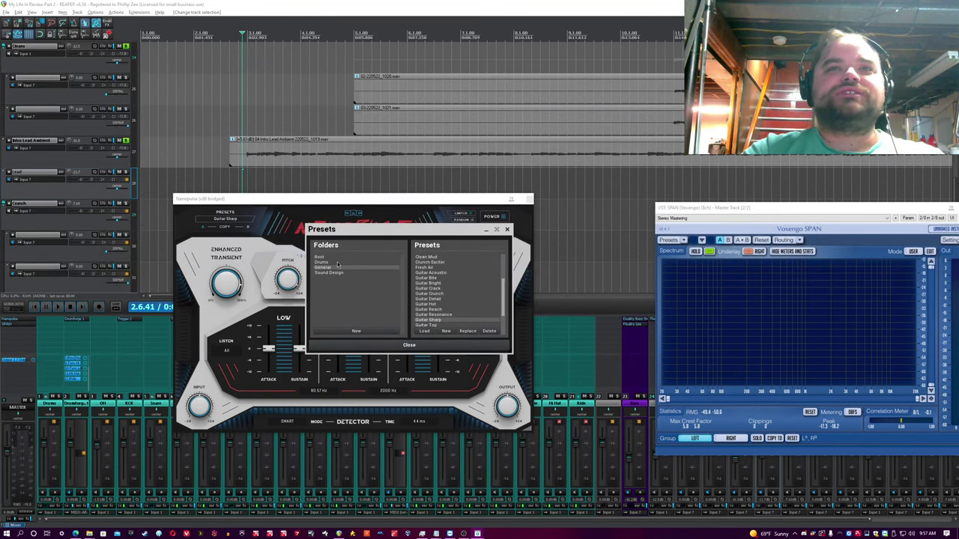
left_click(359, 272)
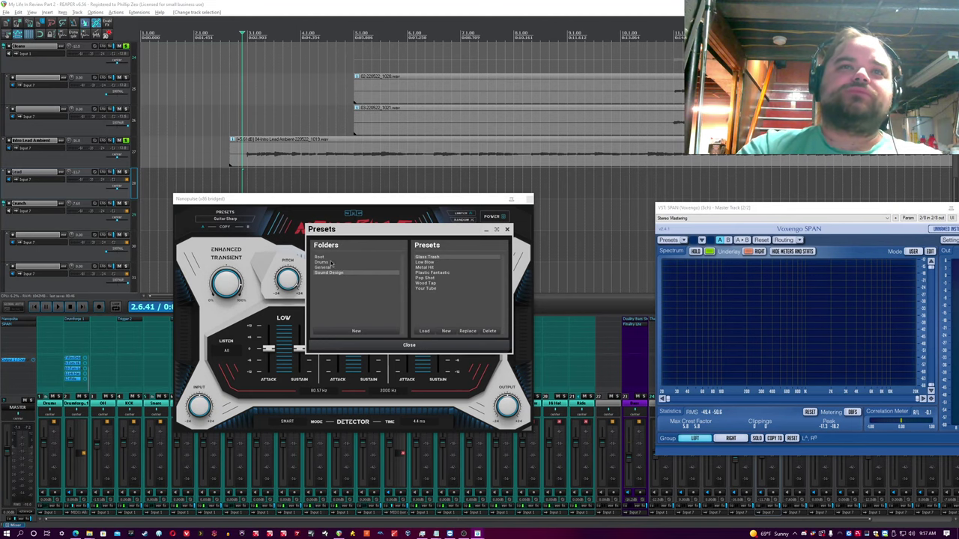
left_click(328, 257)
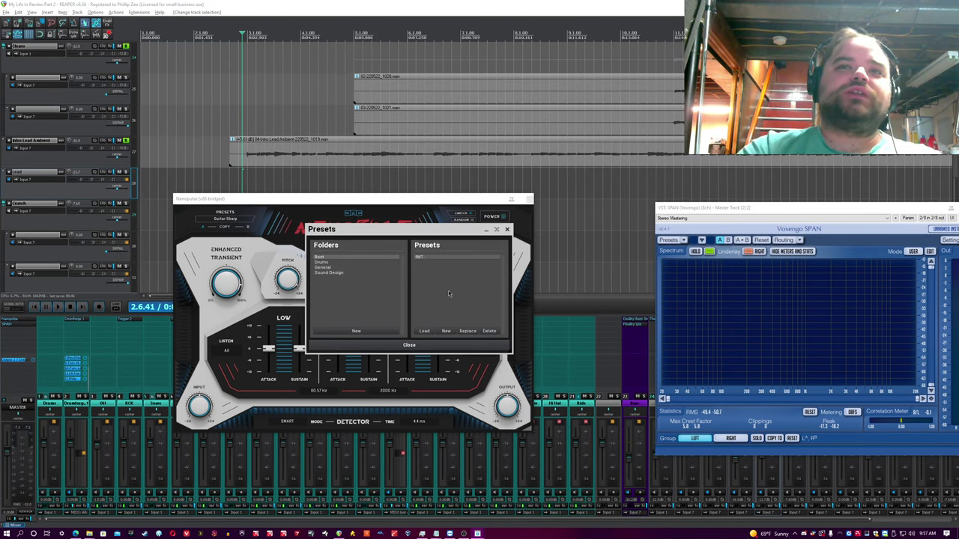
left_click(321, 262)
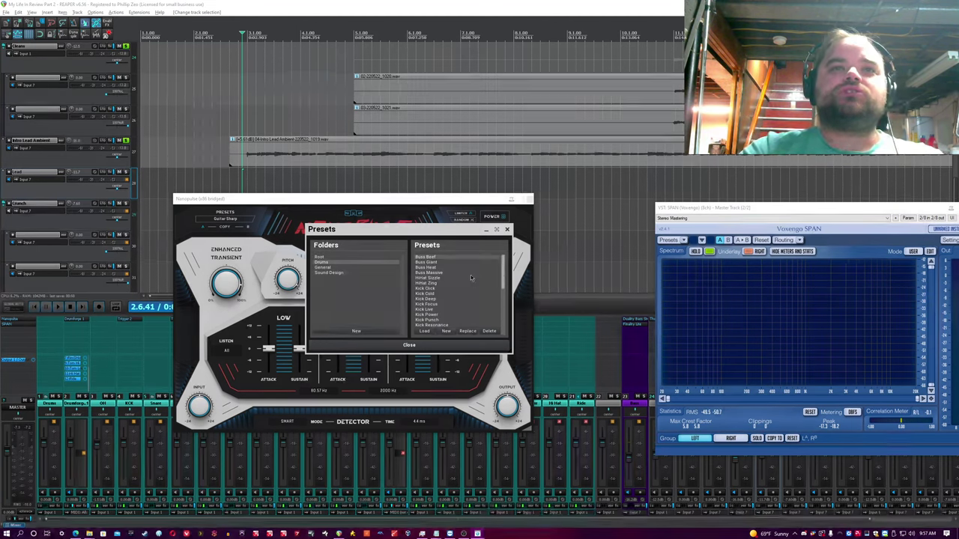
scroll(457, 298, "down", 4)
scroll(457, 299, "up", 3)
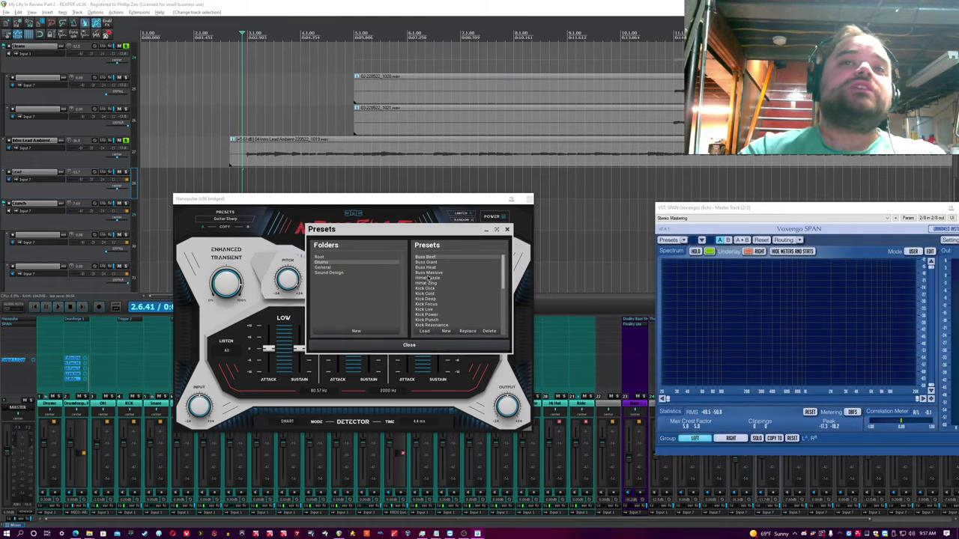
scroll(453, 279, "down", 4)
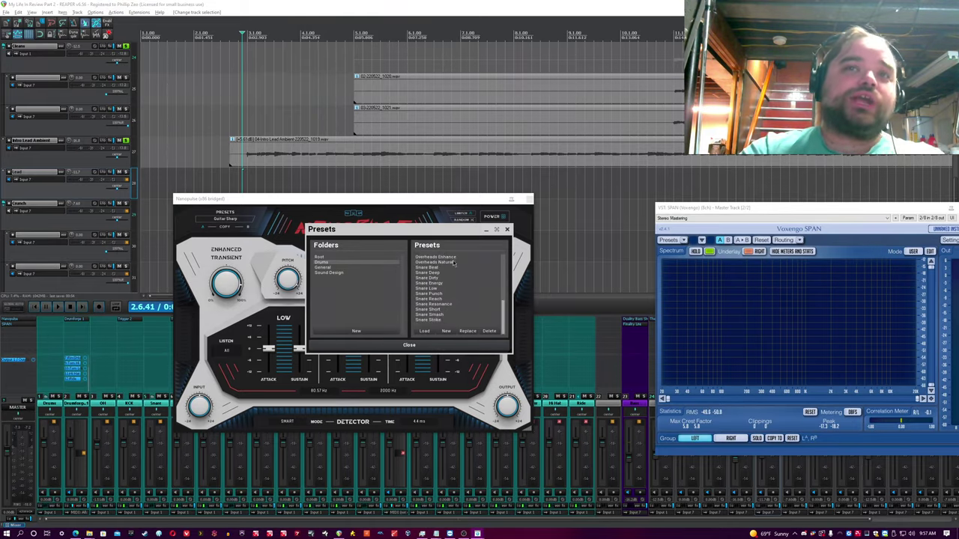
scroll(449, 292, "up", 3)
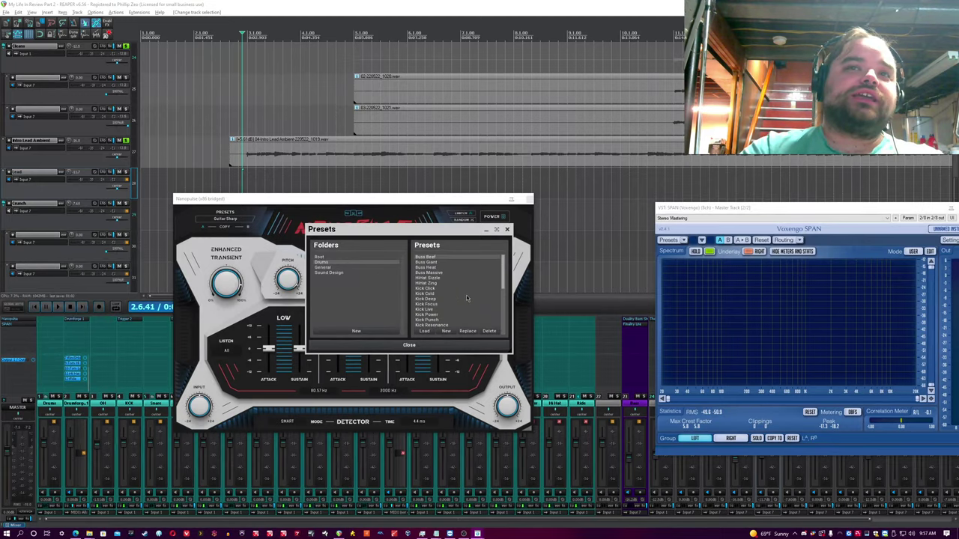
scroll(466, 298, "down", 4)
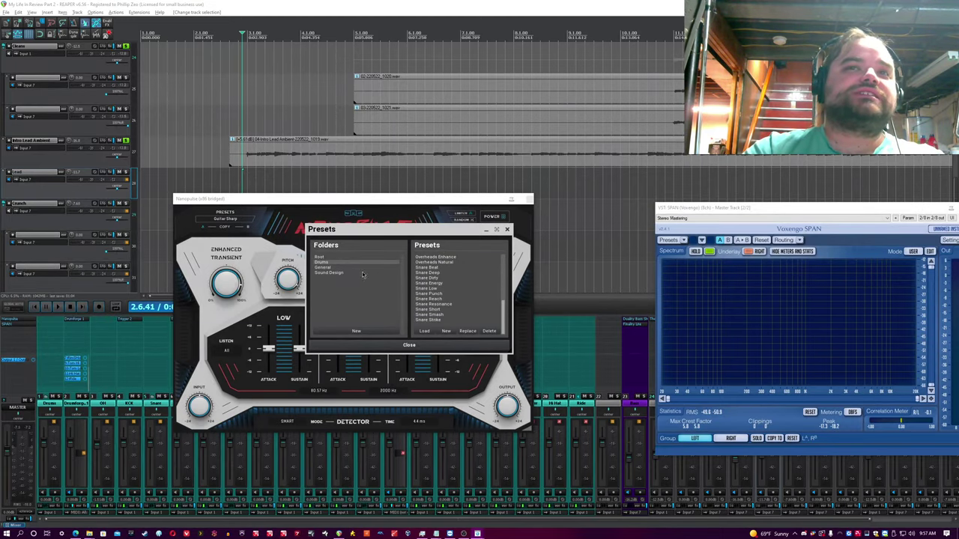
Look through the full list of presets in the General folder and those in the Sound Design folder
left_click(328, 268)
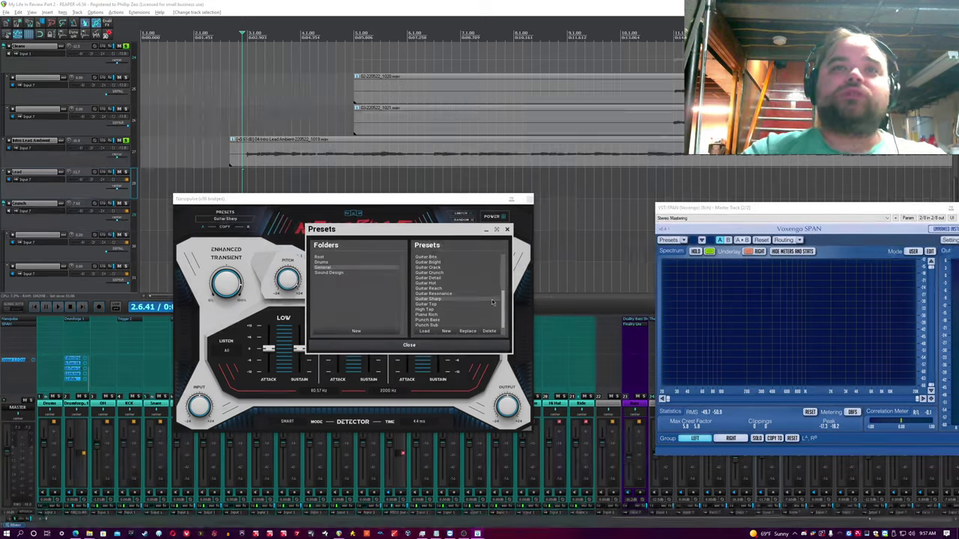
left_click_drag(501, 307, 509, 242)
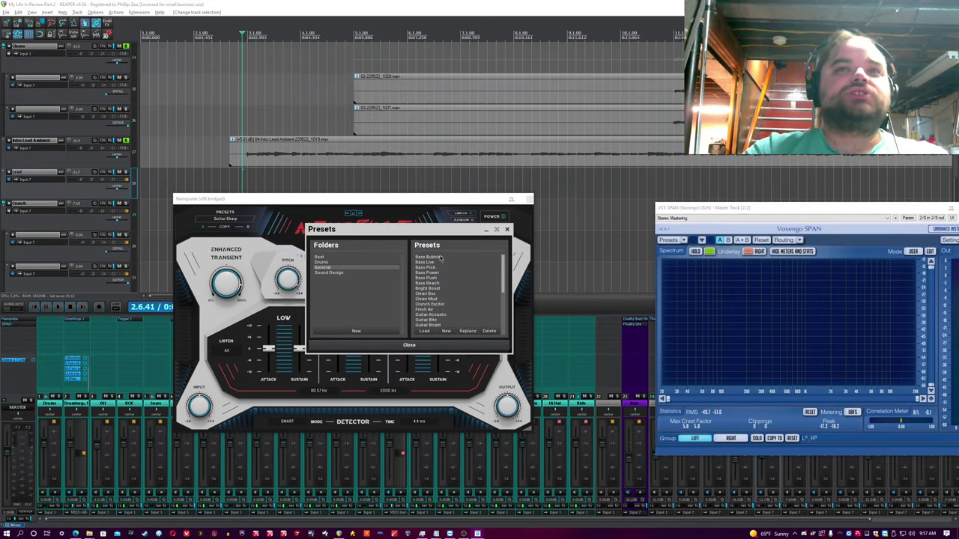
scroll(453, 300, "down", 3)
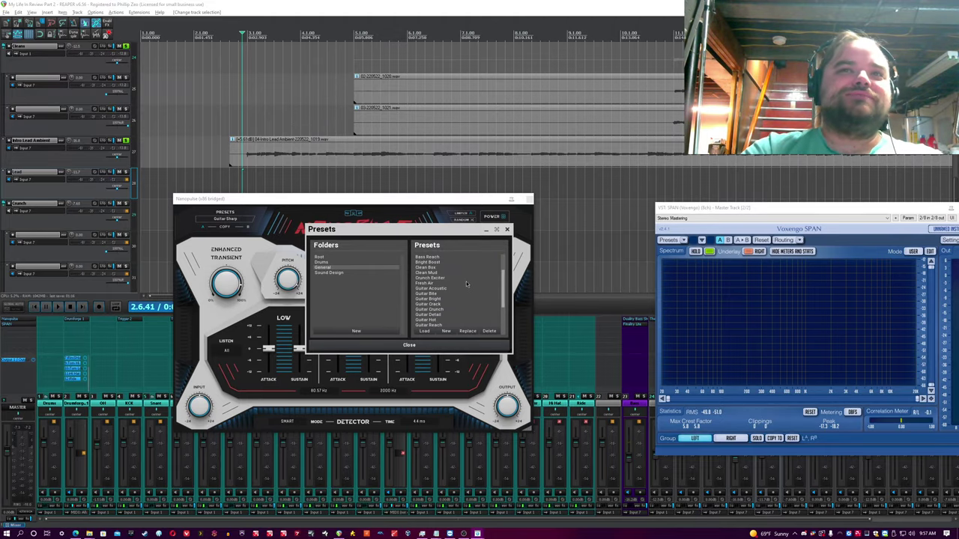
scroll(453, 283, "down", 2)
scroll(448, 277, "down", 1)
scroll(453, 277, "down", 3)
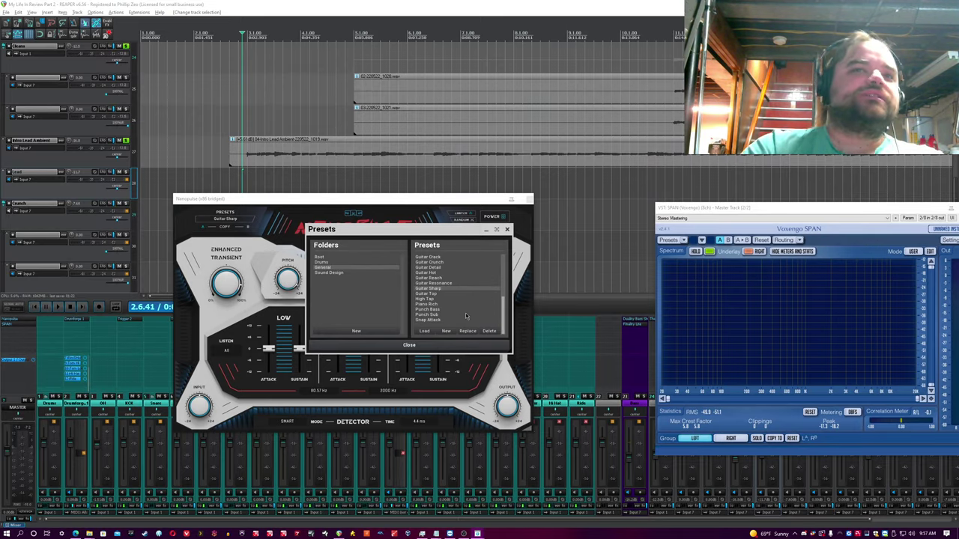
left_click(350, 273)
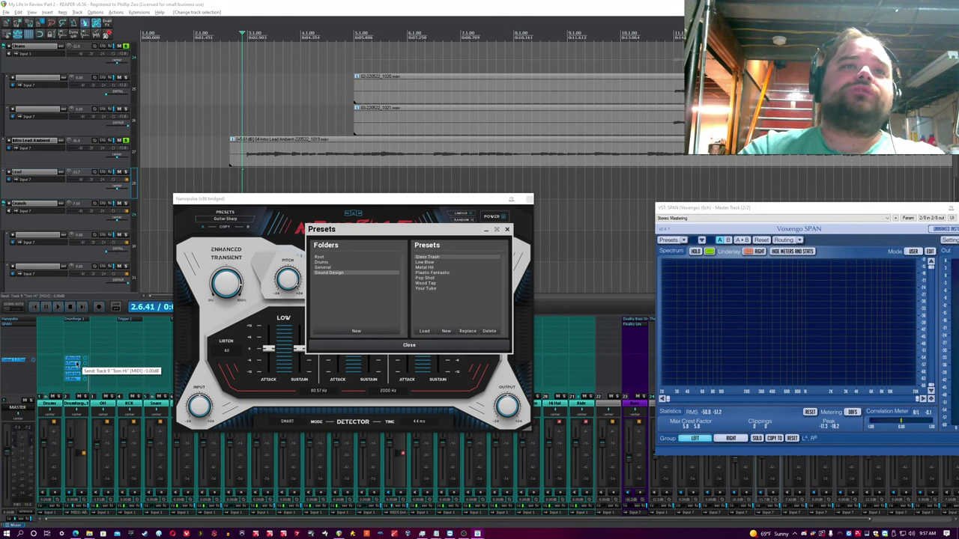
Move the Nanopulse window aside to uncover the mixer and close the preset browser
left_click_drag(195, 198, 438, 190)
left_click_drag(380, 229, 240, 209)
left_click(373, 209)
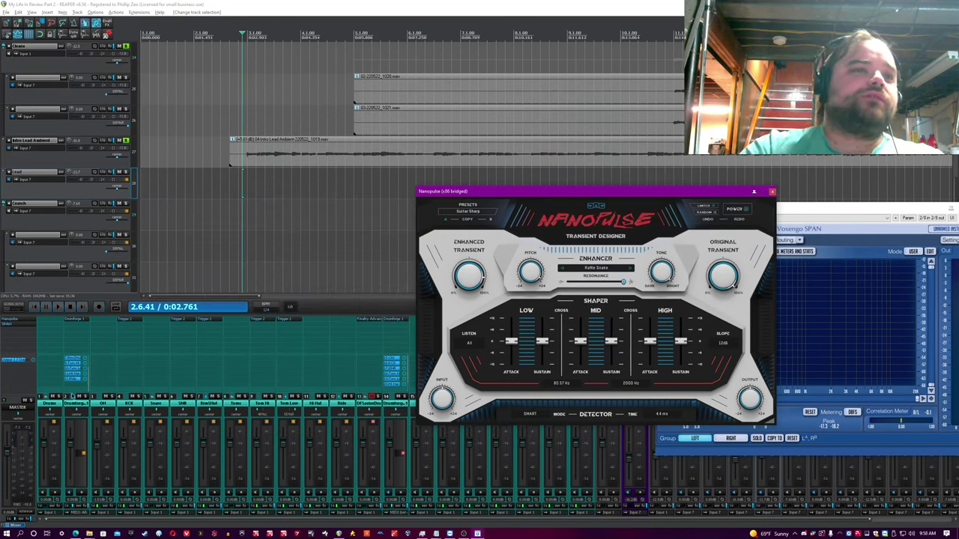
Start playback, solo only the Drums track and select it
left_click(58, 396)
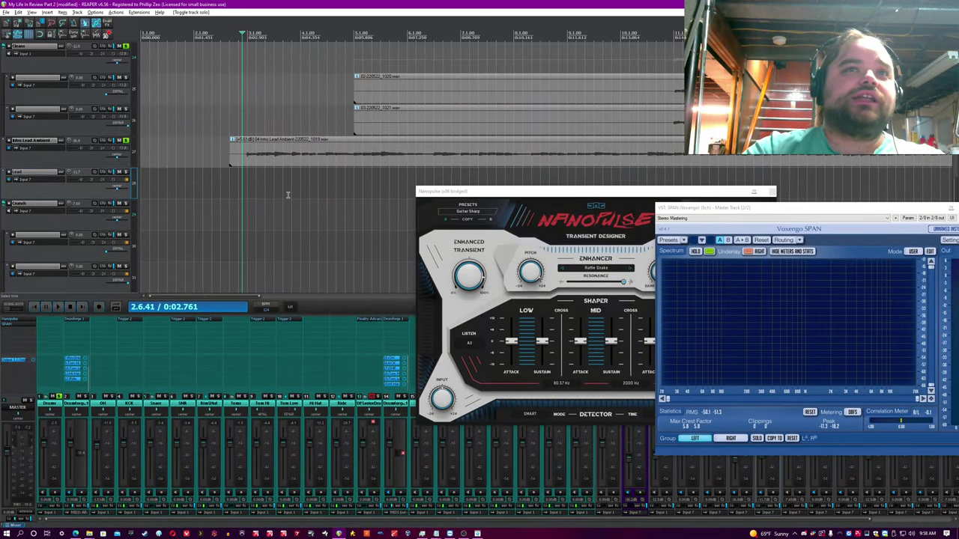
key("space")
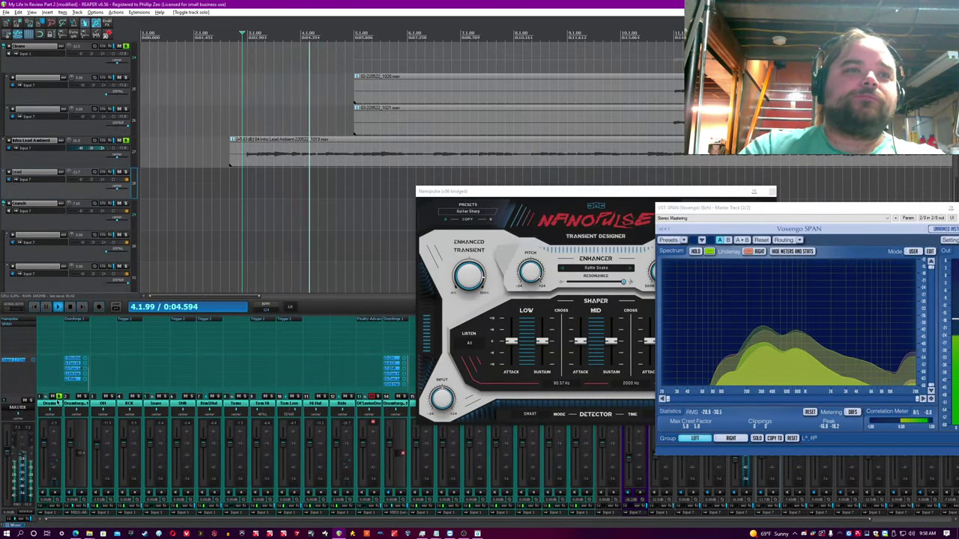
left_click(59, 396, "ctrl+alt")
left_click(55, 406)
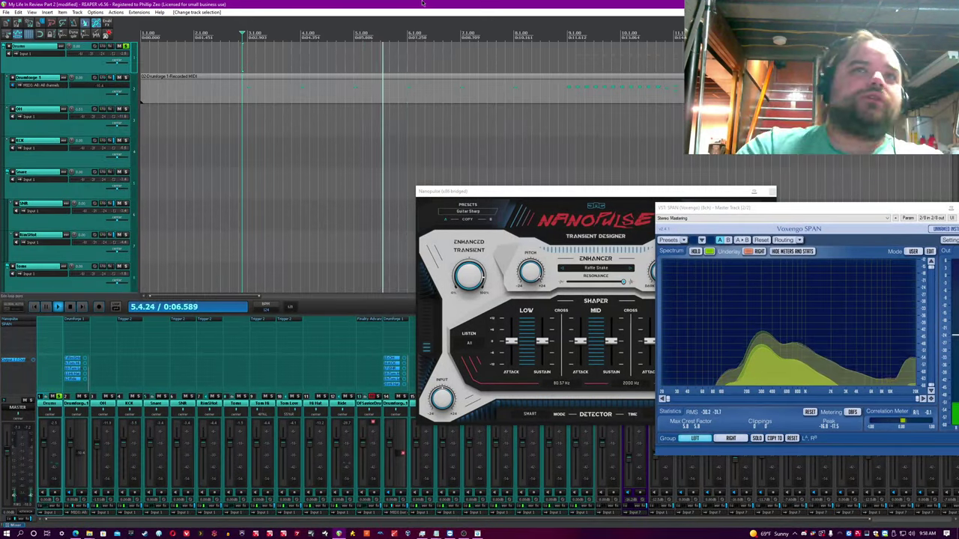
Play the drums from about 0:11.6 on the timeline, stop playback and unsolo the Drums track
scroll(427, 42, "down", 4)
left_click(293, 66)
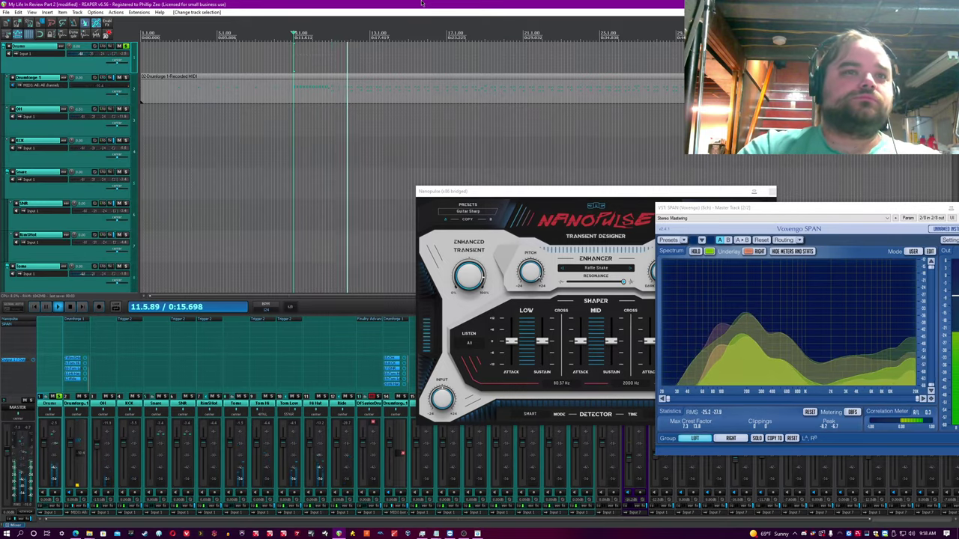
key("space")
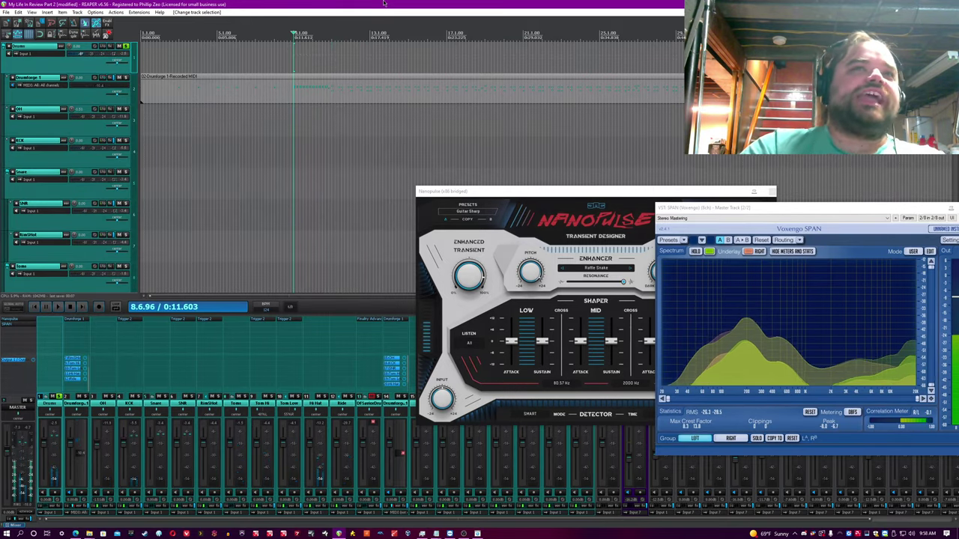
left_click(58, 396)
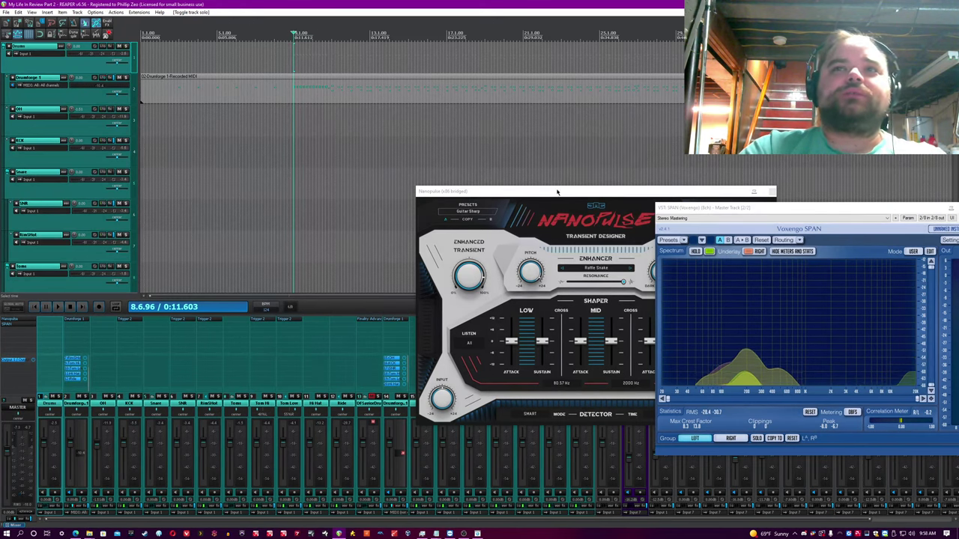
Move the Nanopulse window back and try its interface at 50% and 75% before returning it to 100%
left_click_drag(556, 193, 341, 209)
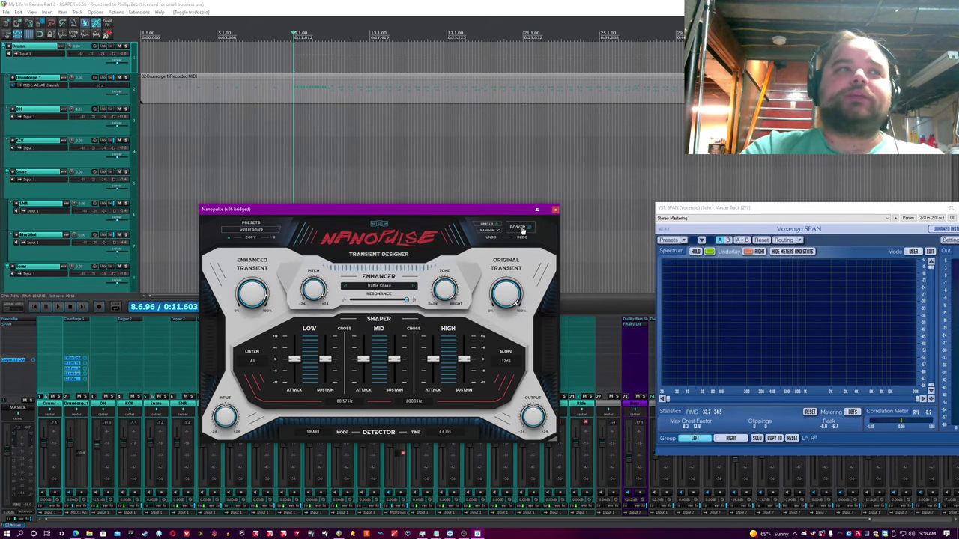
left_click_drag(472, 211, 451, 200)
left_click(422, 235)
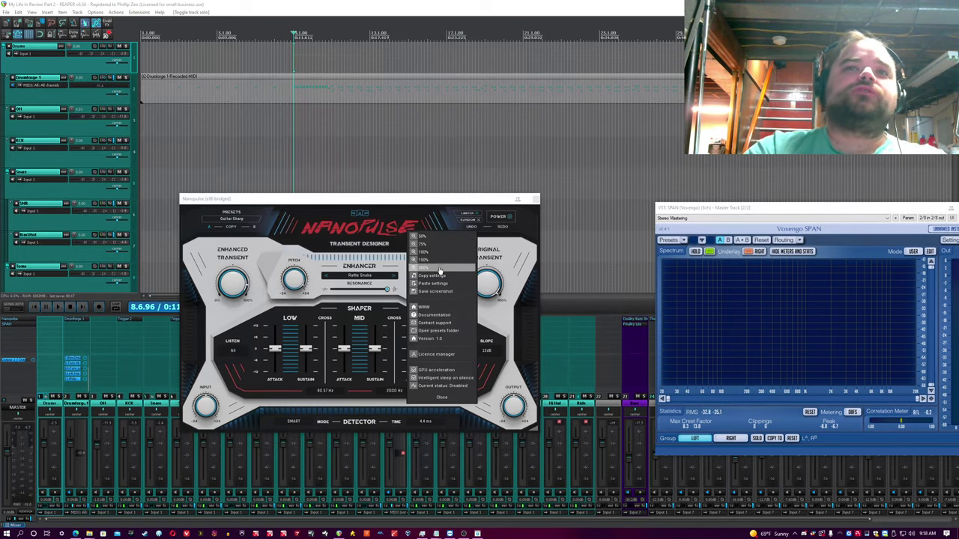
left_click(447, 236)
left_click(283, 224)
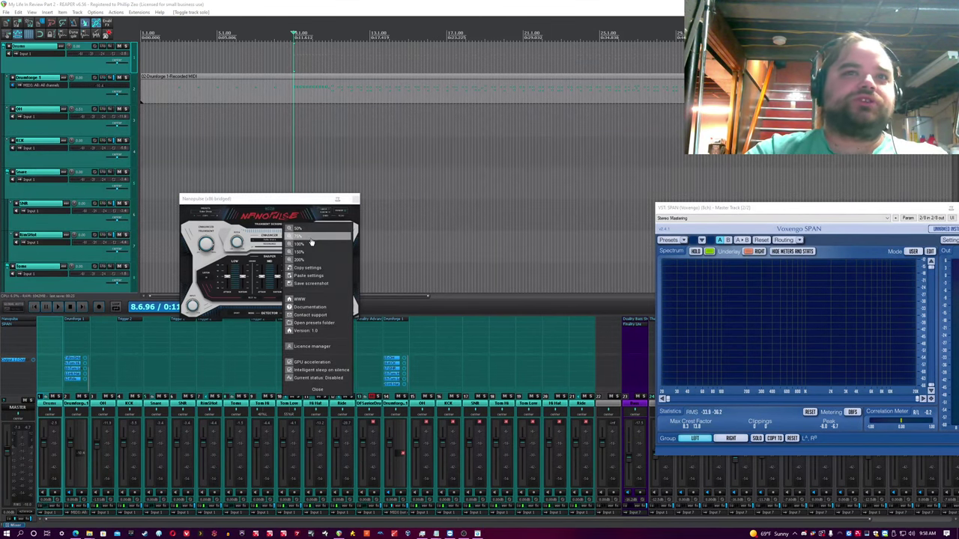
left_click(310, 237)
left_click(315, 232)
left_click(319, 248)
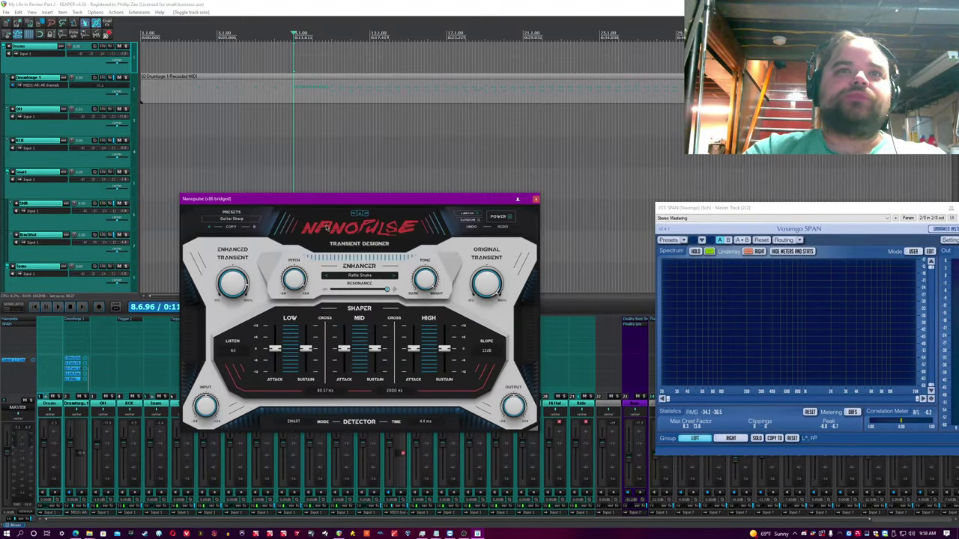
Scale the Nanopulse interface to 150% and move the enlarged window so it is fully visible
left_click(315, 185)
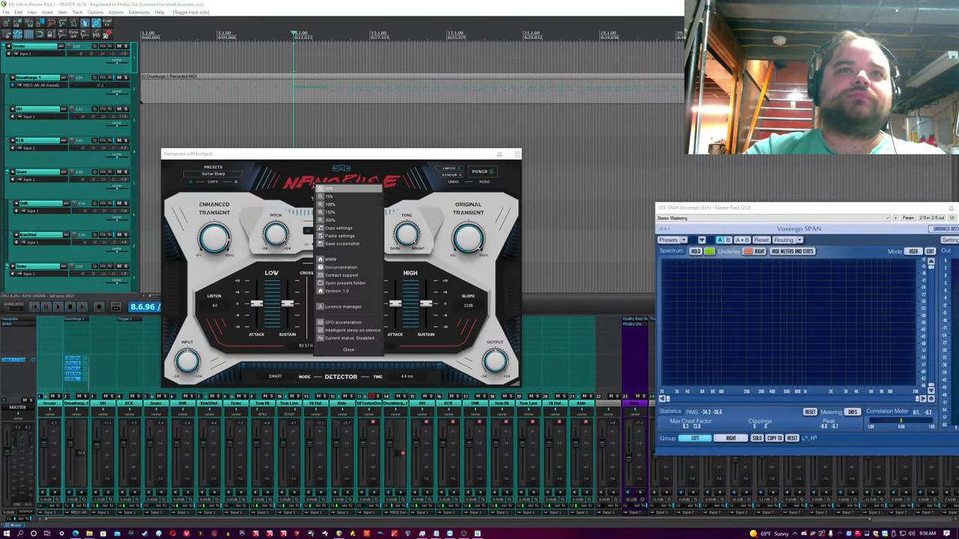
left_click(347, 215)
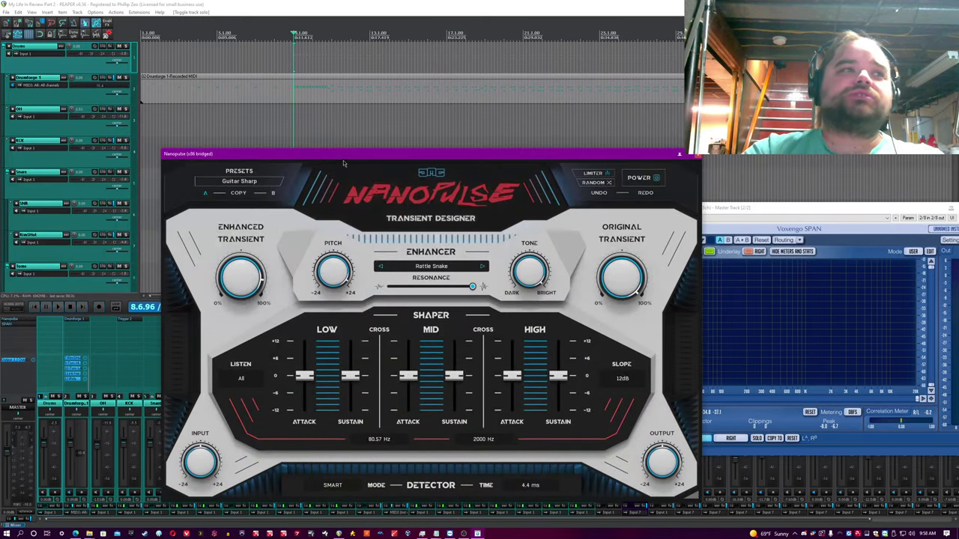
left_click_drag(333, 155, 299, 109)
Review the Nanopulse options menu with its GPU acceleration and intelligent sleep on silence settings, and close it without changes
right_click(305, 165)
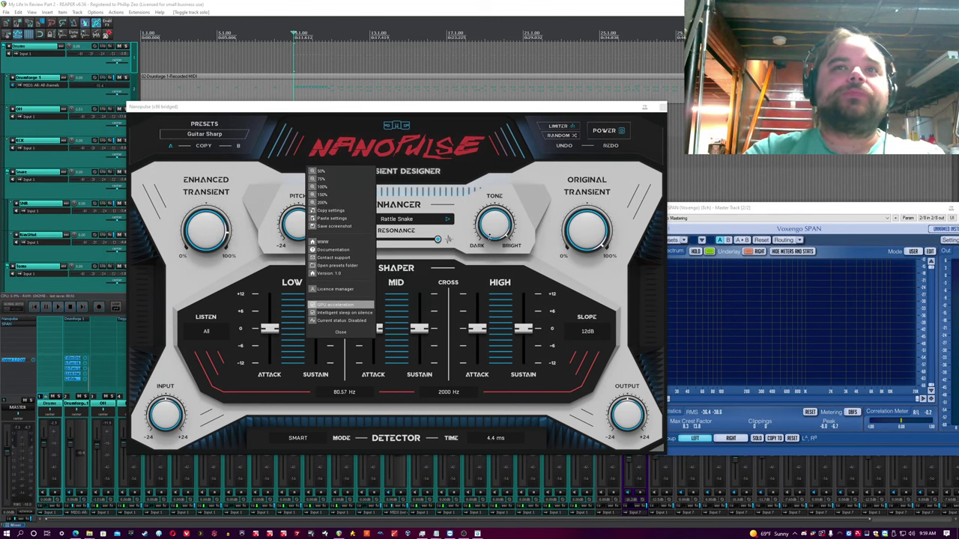
left_click(422, 271)
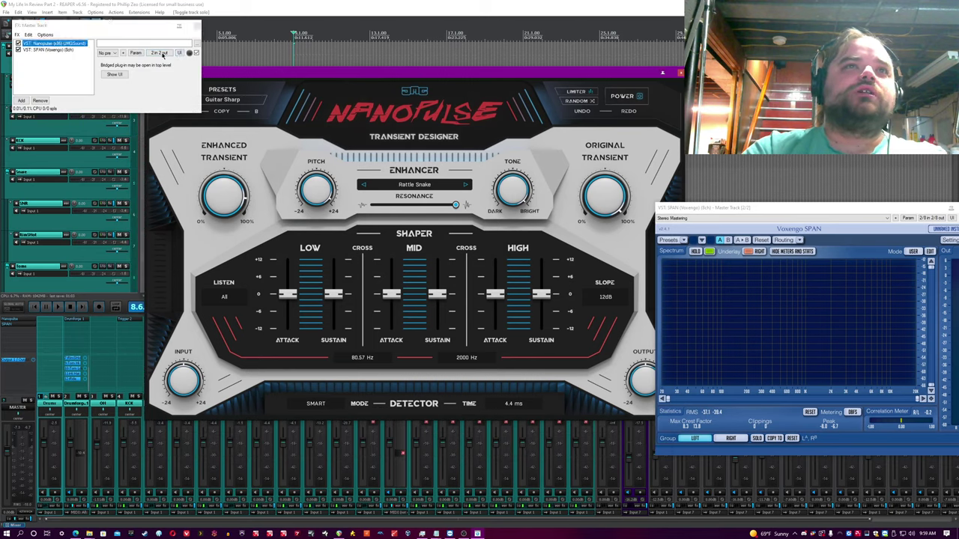
Show Nanopulse's generic parameter list and set Type (Enhancer) to Shell Shock
left_click(179, 56)
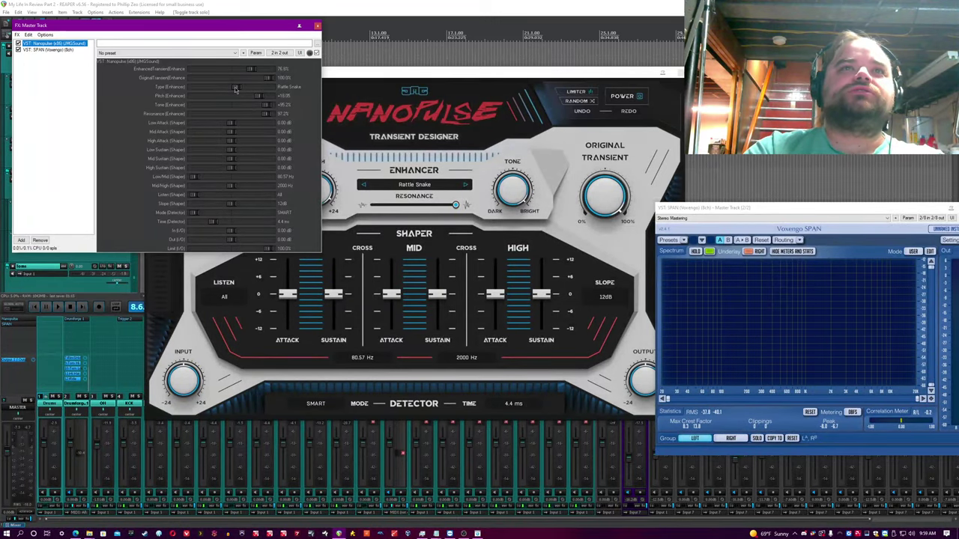
mouse_move(236, 88)
left_mouse_down()
mouse_move(214, 88)
mouse_move(232, 88)
left_mouse_up()
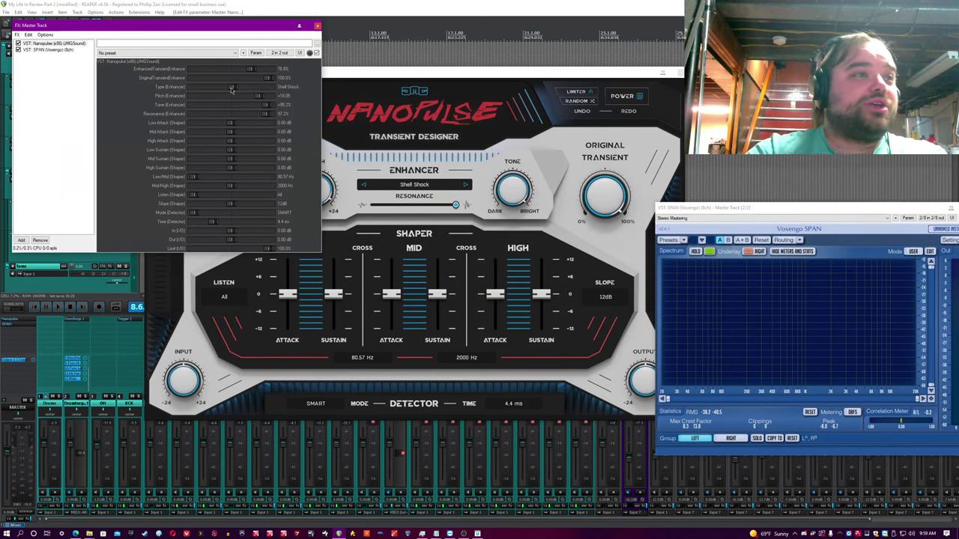
left_click(273, 31)
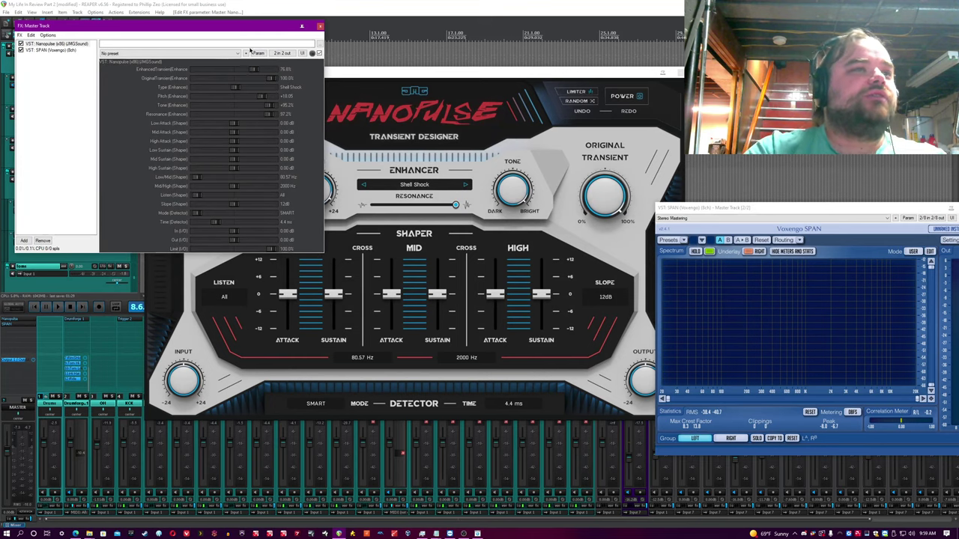
Select Nanopulse in the master track's FX chain and return it to its graphical interface
double_click(54, 44)
double_click(54, 45)
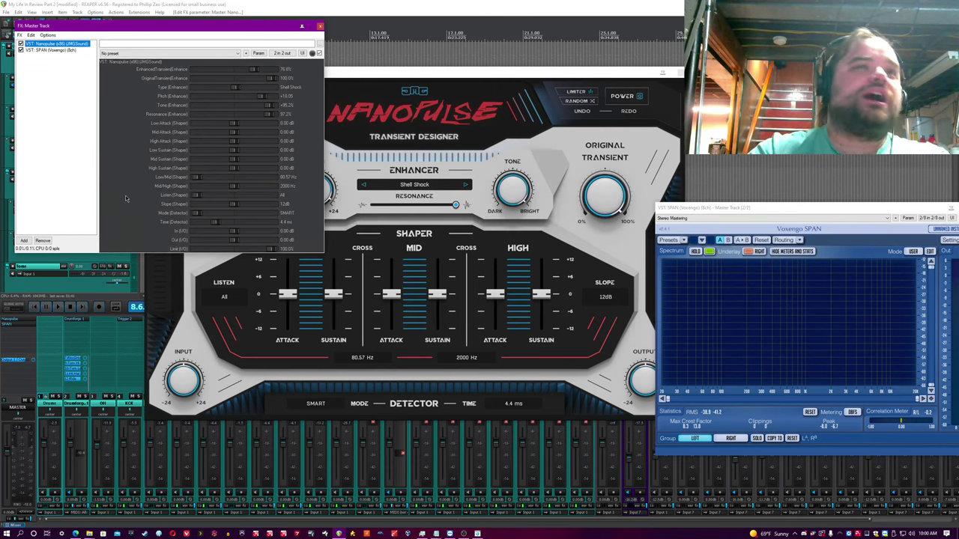
left_click(300, 54)
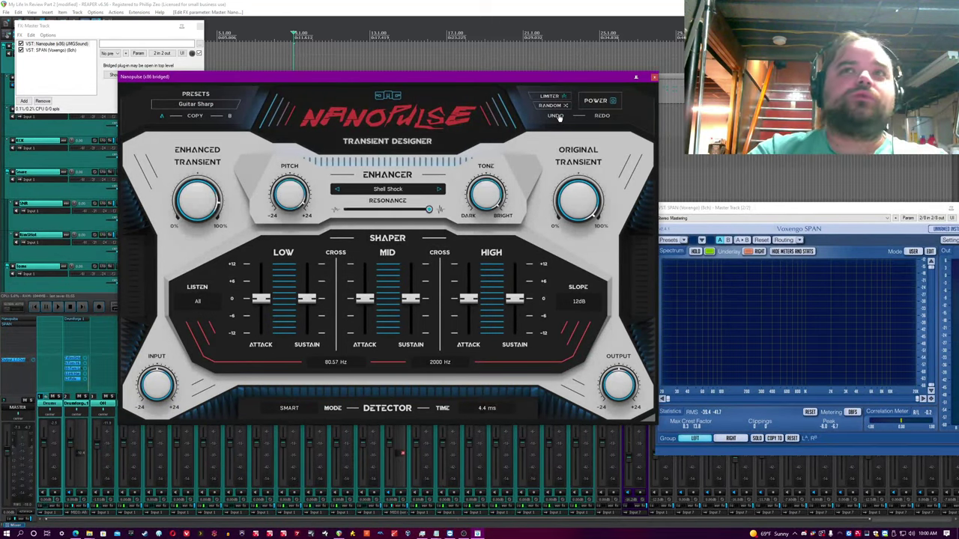
Try Nanopulse's undo and redo, and toggle the plugin's power off and back on
left_click(555, 116)
left_click(600, 117)
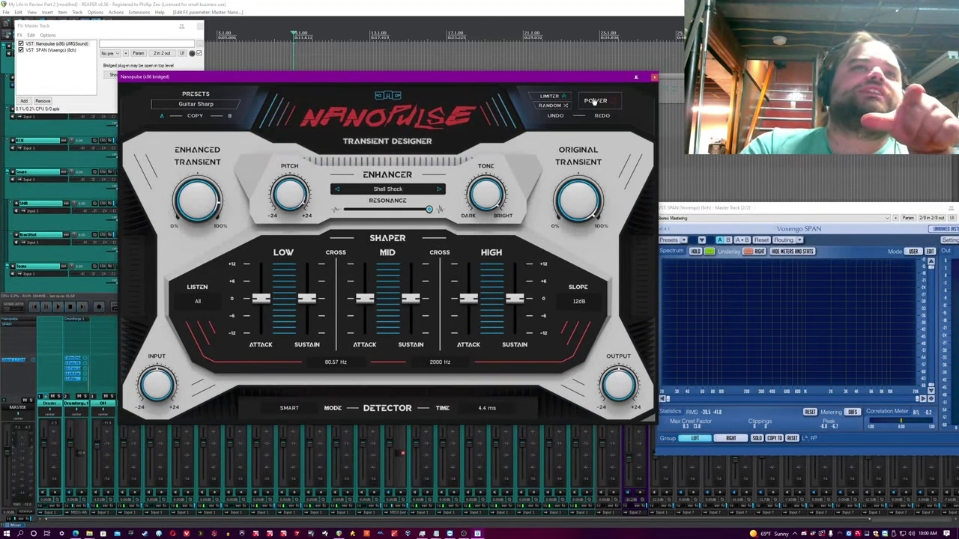
left_click(594, 101)
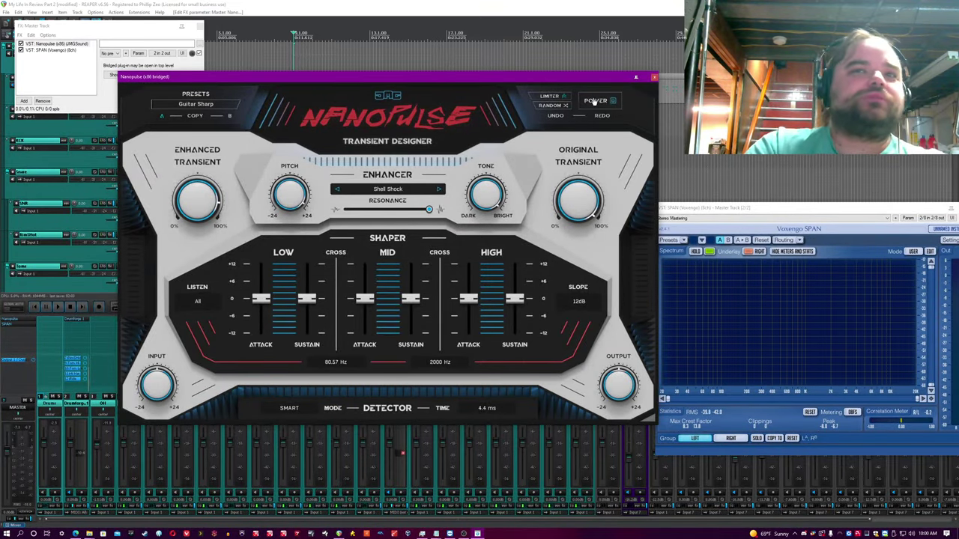
left_click(600, 105)
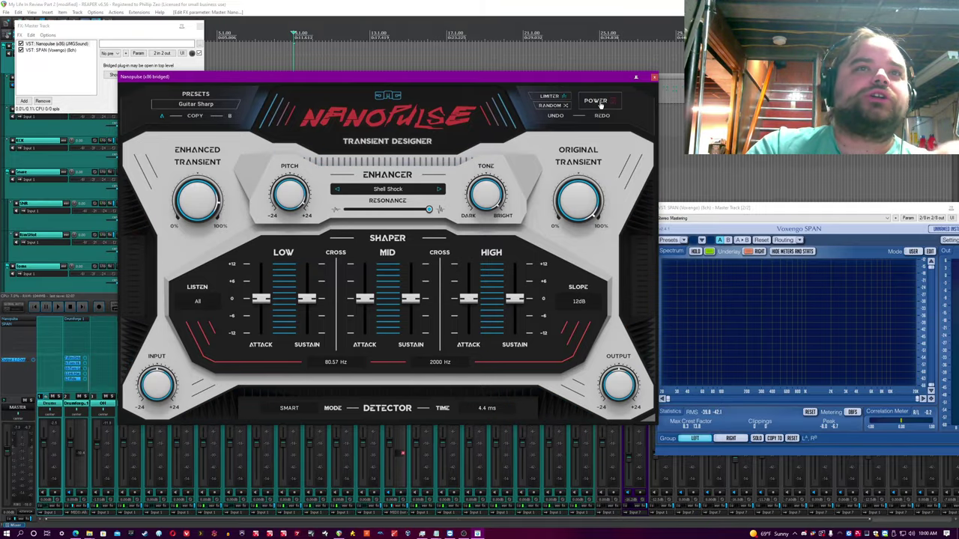
left_click(599, 105)
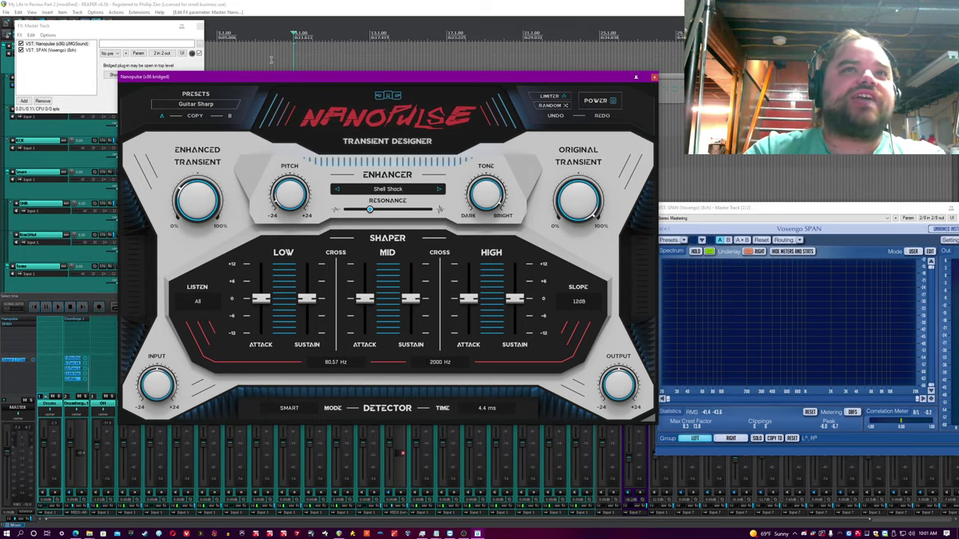
Close the master track's FX chain window and start playback from about 0:11.6 on the timeline
left_click_drag(262, 78, 261, 80)
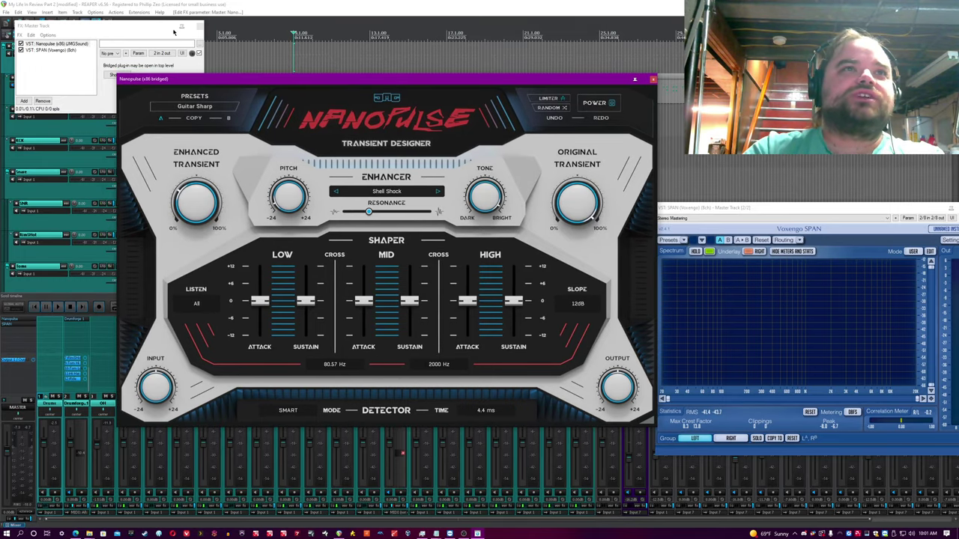
left_click(200, 27)
left_click(198, 304)
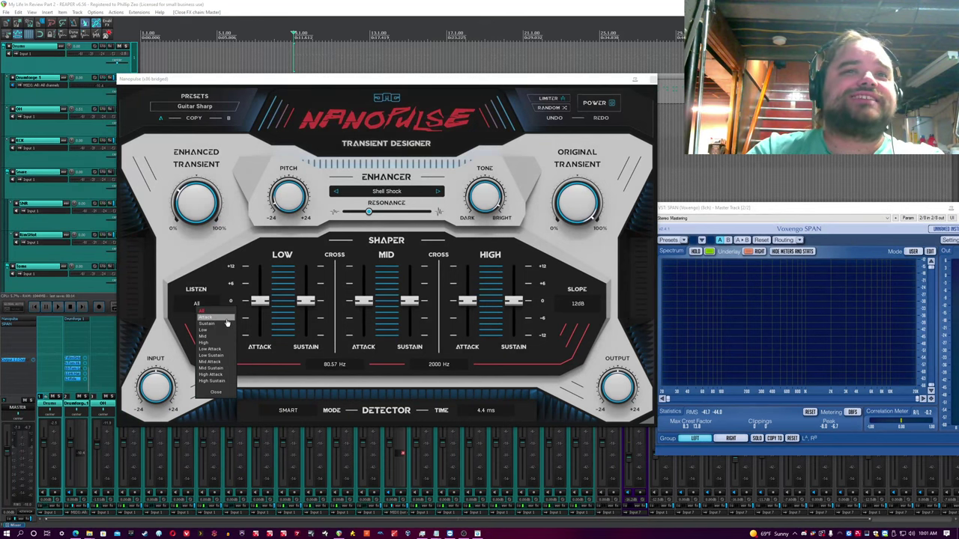
left_click(226, 267)
left_click(294, 60)
key("space")
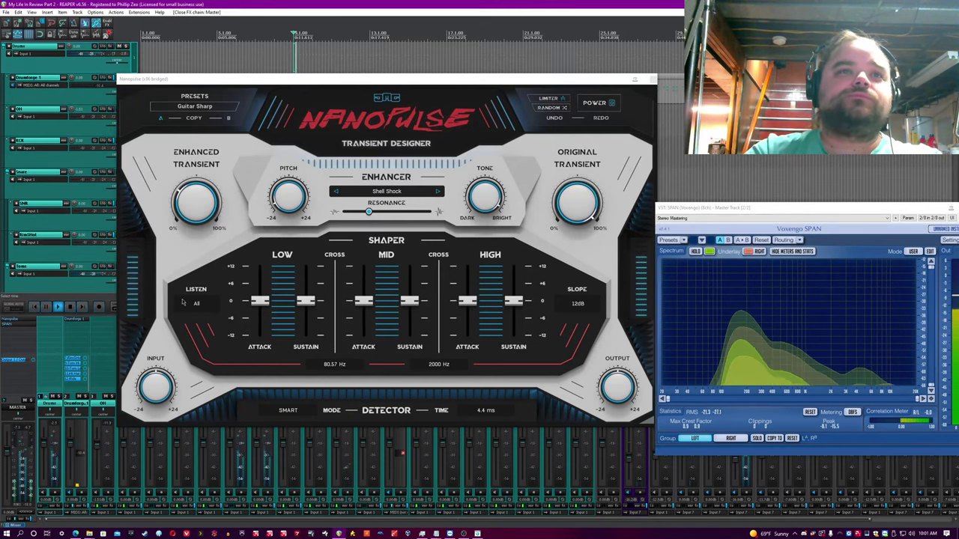
Audition the Attack signal and the Sustain signal with the Shaper's Listen option during playback
left_click(196, 305)
left_click(205, 316)
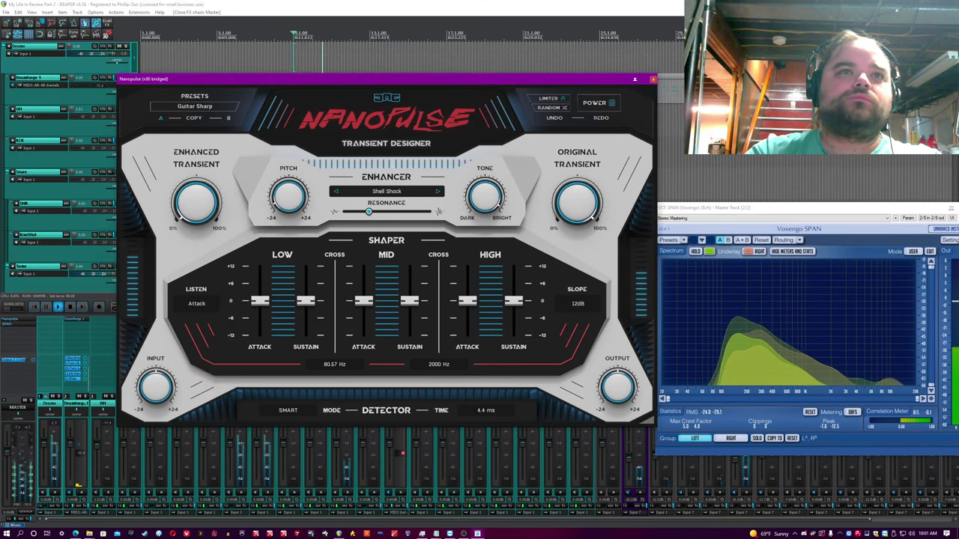
left_click(197, 303)
left_click(213, 323)
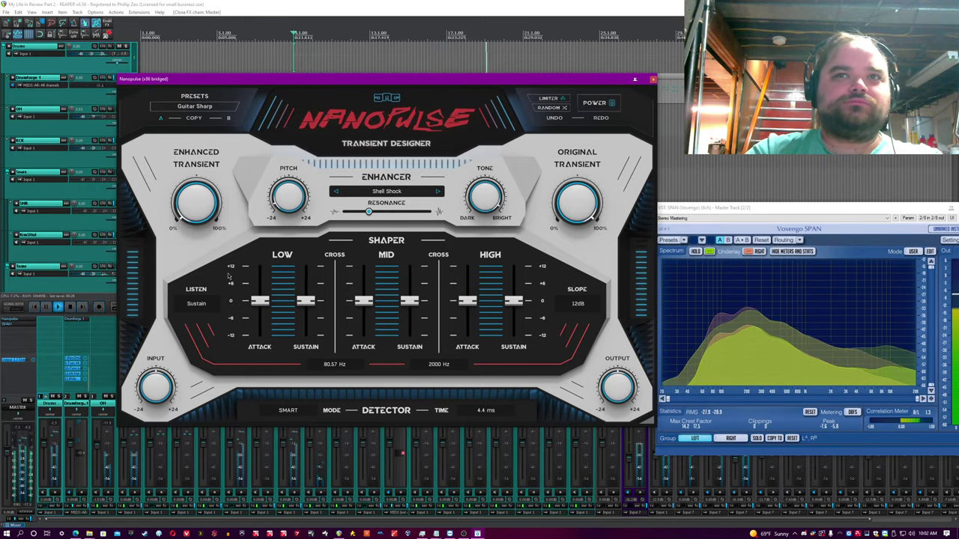
Listen to the Low band, raise the low/mid crossover to 270.9 Hz and try the mid/high crossover at 1707 Hz
left_click(198, 304)
left_click(208, 327)
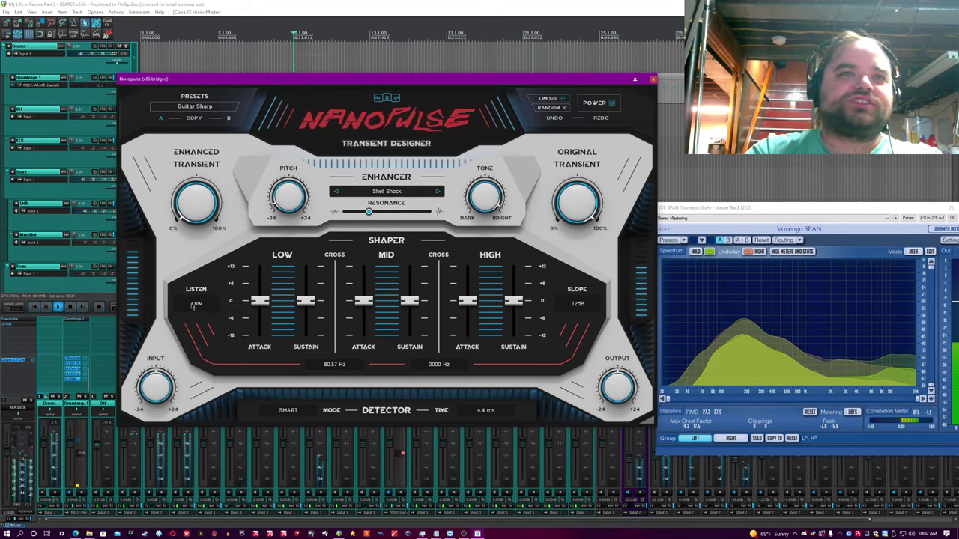
left_click(194, 304)
left_click(213, 327)
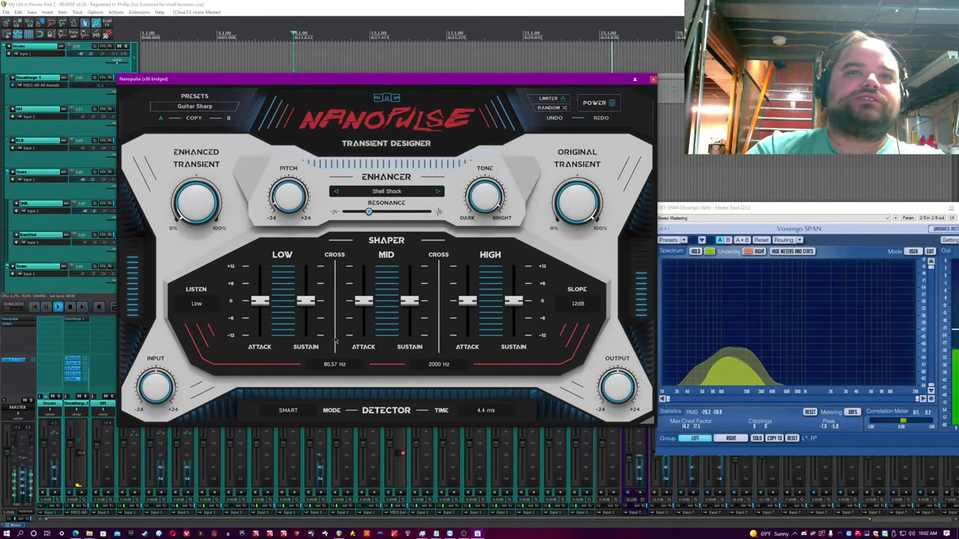
left_click_drag(348, 367, 348, 343)
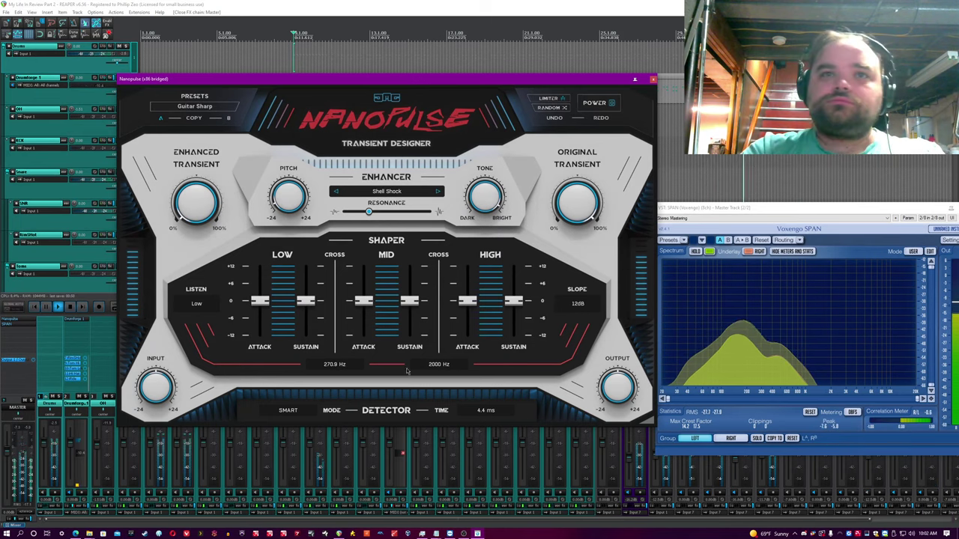
left_click_drag(439, 364, 439, 389)
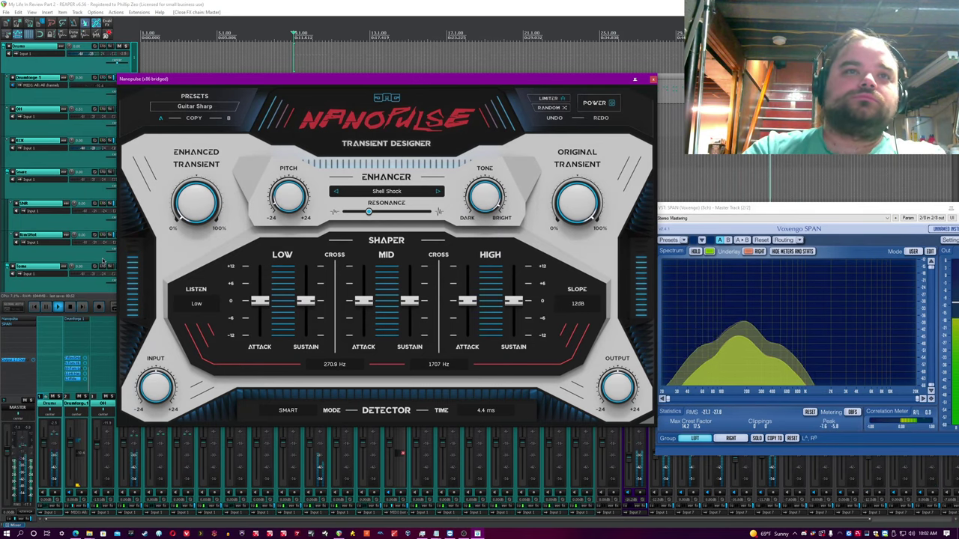
Set the low/mid crossover to 303.9 Hz and the mid/high crossover to 5023 Hz while listening to the Mid and High bands
left_click(205, 303)
left_click(218, 332)
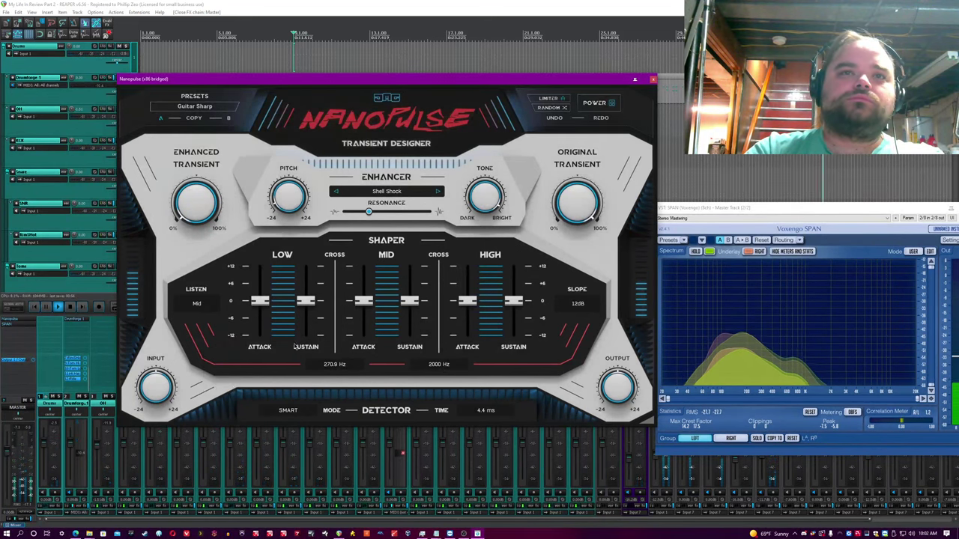
left_click(204, 304)
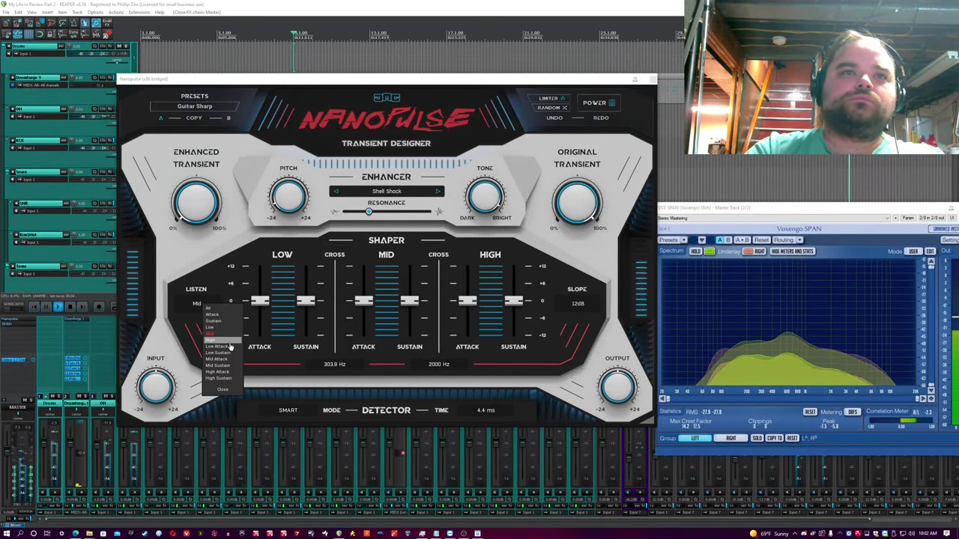
left_click(234, 344)
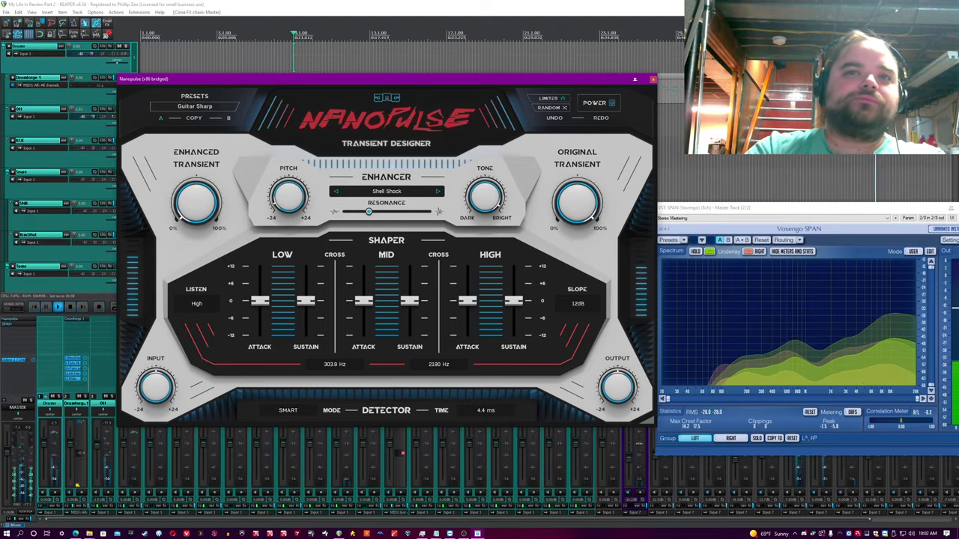
mouse_move(449, 367)
left_mouse_down()
mouse_move(449, 322)
mouse_move(449, 382)
left_mouse_up()
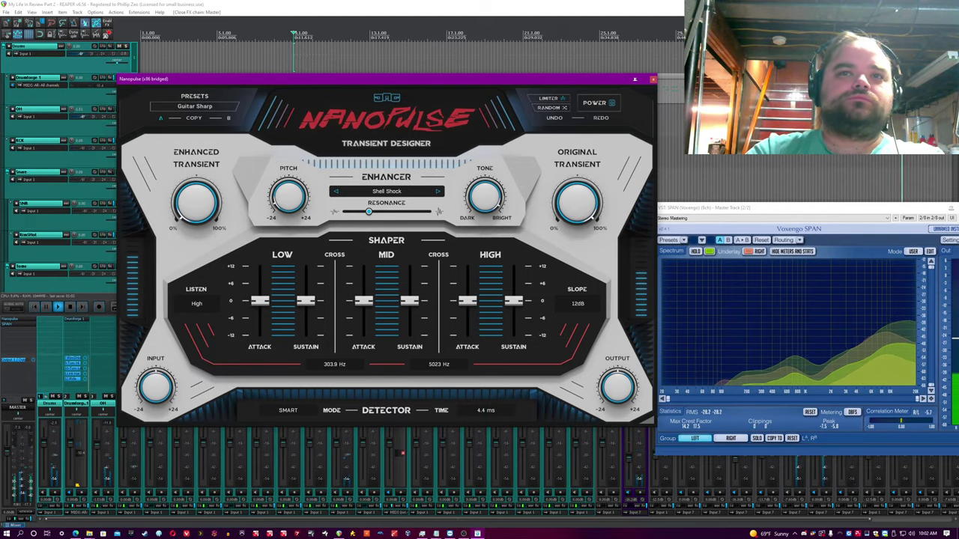
Audition Low Attack and Low Sustain with the Shaper's Listen option
left_click(230, 303)
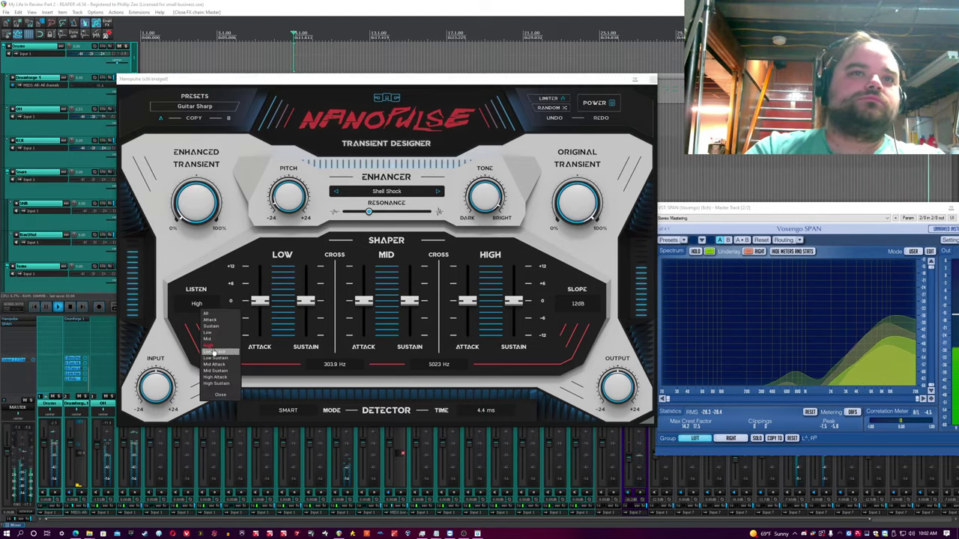
left_click(213, 318)
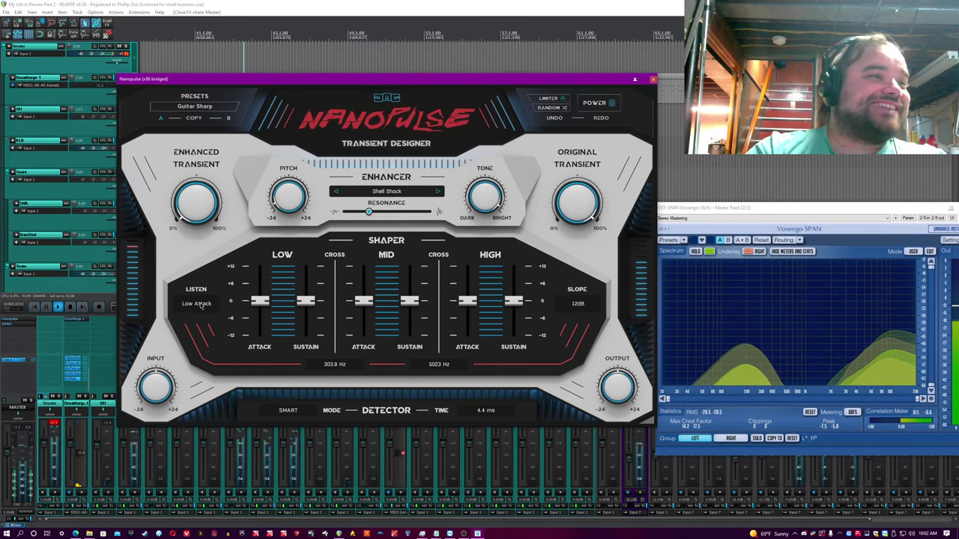
left_click(204, 304)
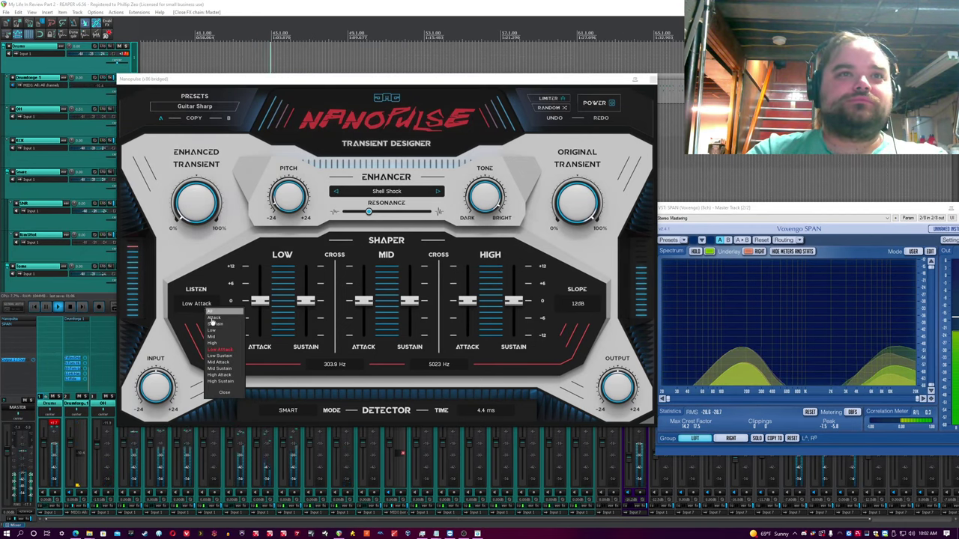
left_click(226, 358)
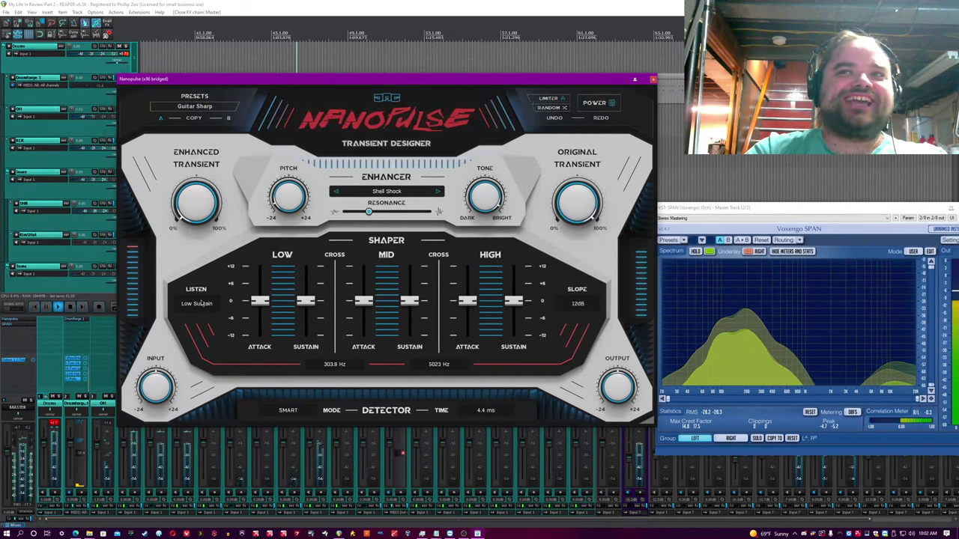
Audition Mid Attack and Mid Sustain with the Shaper's Listen option
left_click(202, 303)
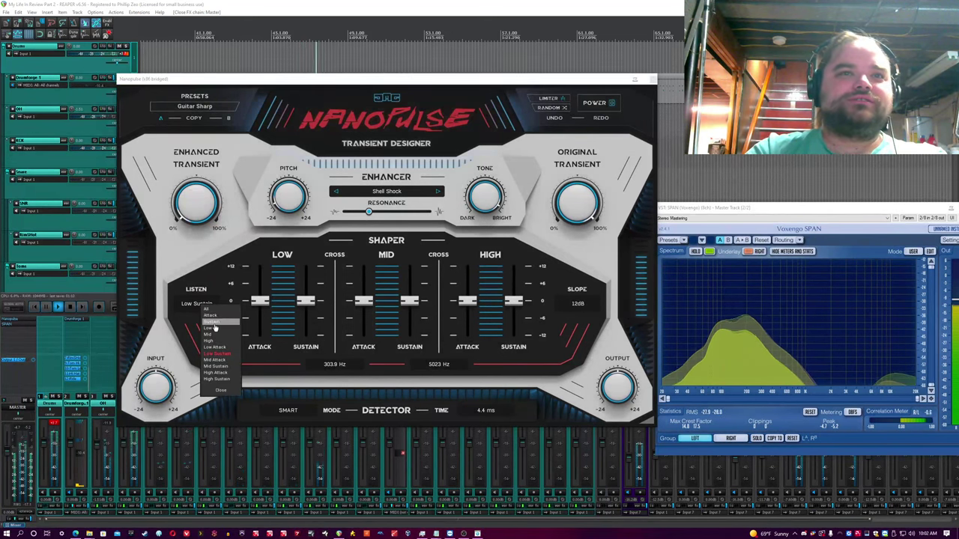
left_click(228, 364)
left_click(198, 303)
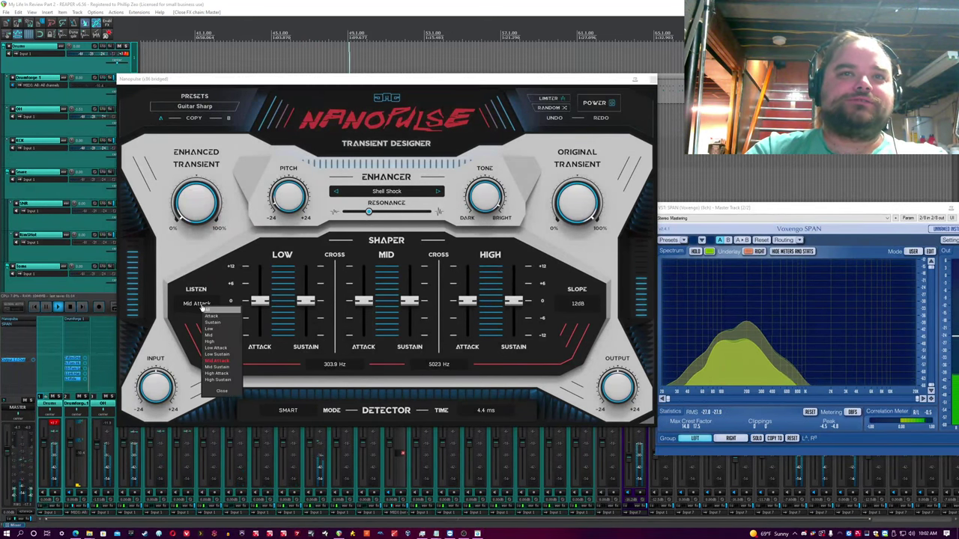
left_click(217, 367)
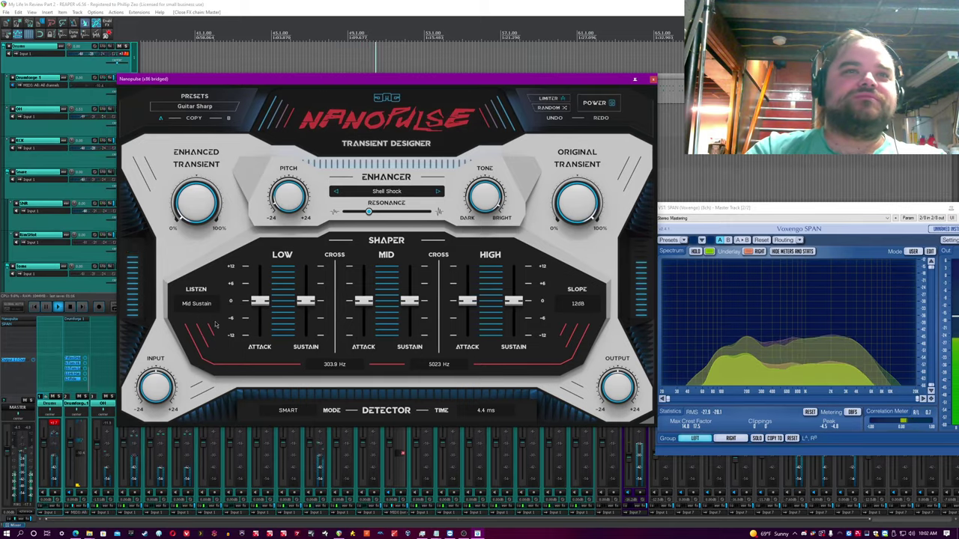
Audition High Attack and High Sustain with the Shaper's Listen option
left_click(200, 304)
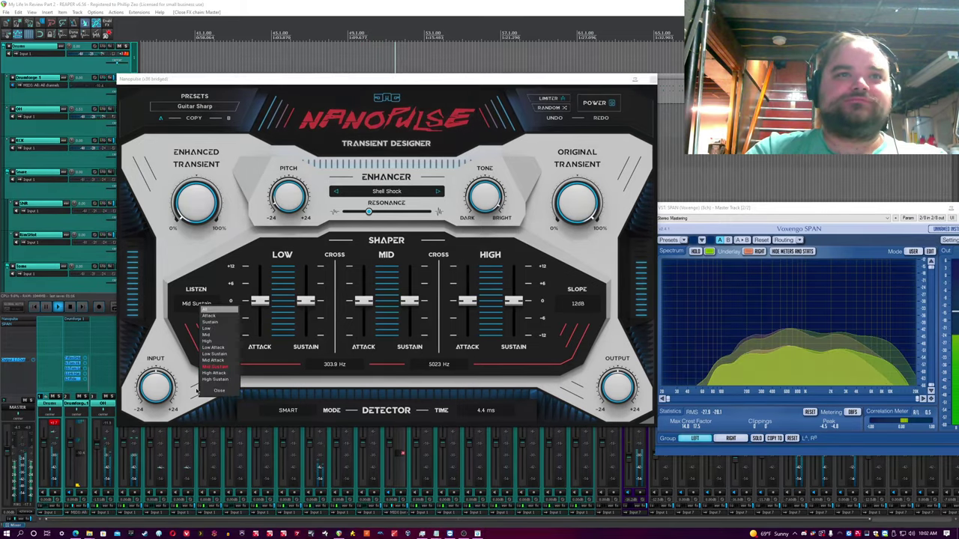
left_click(222, 372)
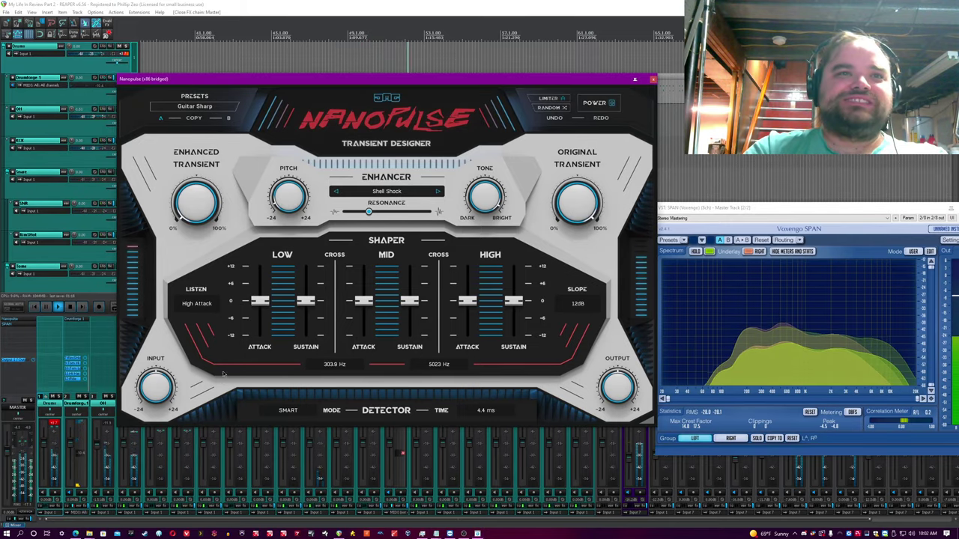
left_click(196, 305)
left_click(213, 381)
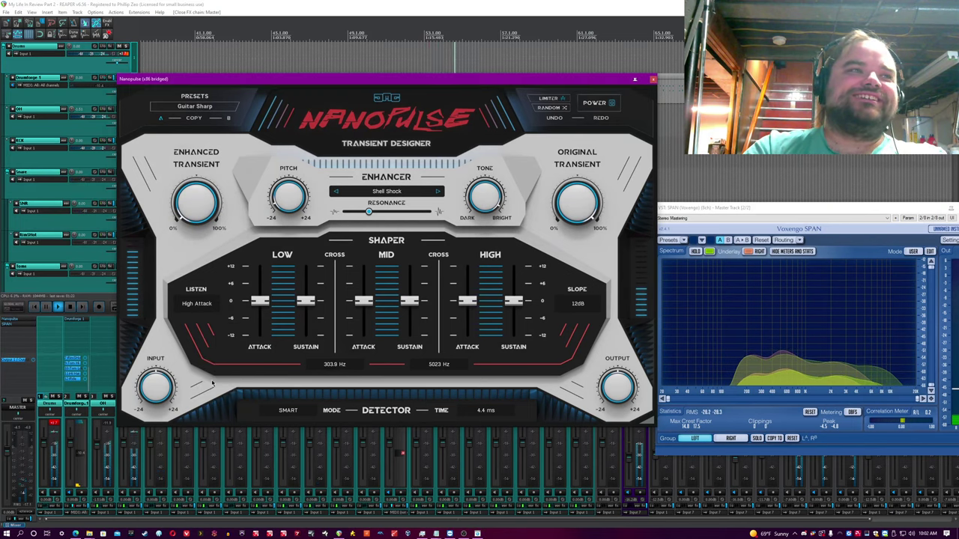
left_click(197, 304)
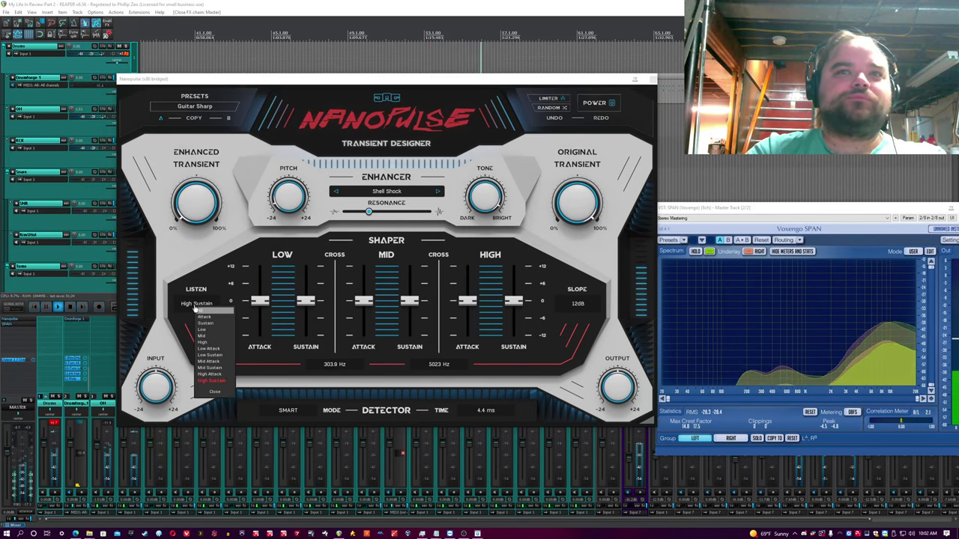
left_click(225, 264)
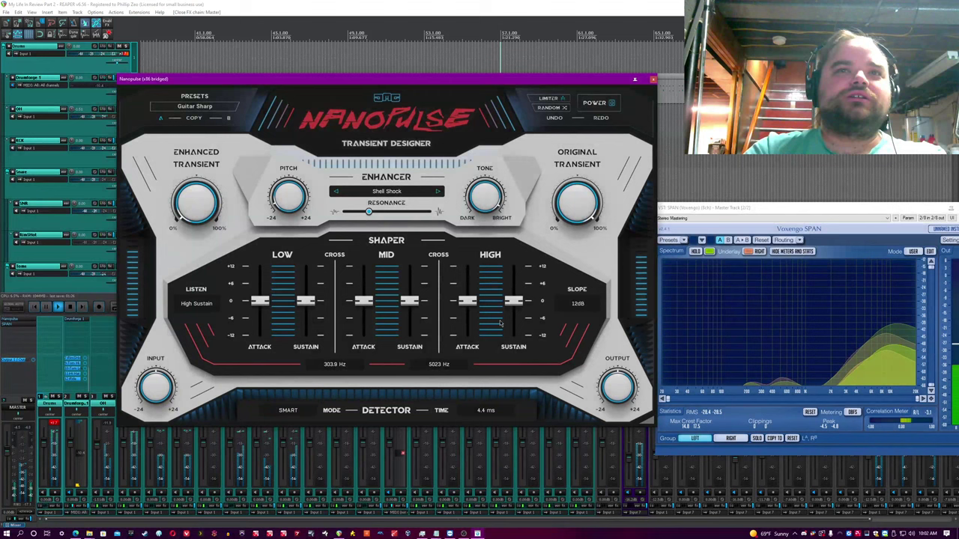
Set the Shaper's slope to 24dB and listen to Mid Attack and Low Attack
left_click(577, 304)
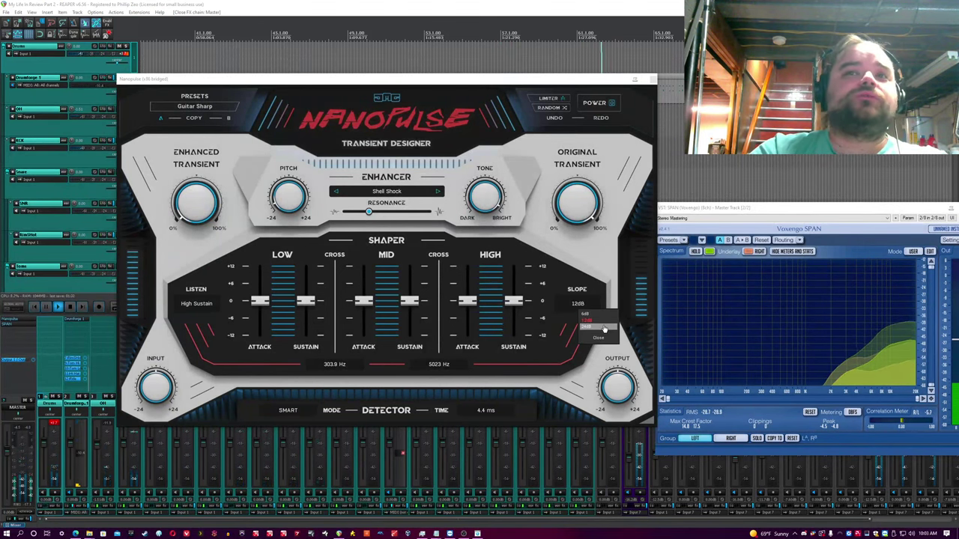
left_click(603, 328)
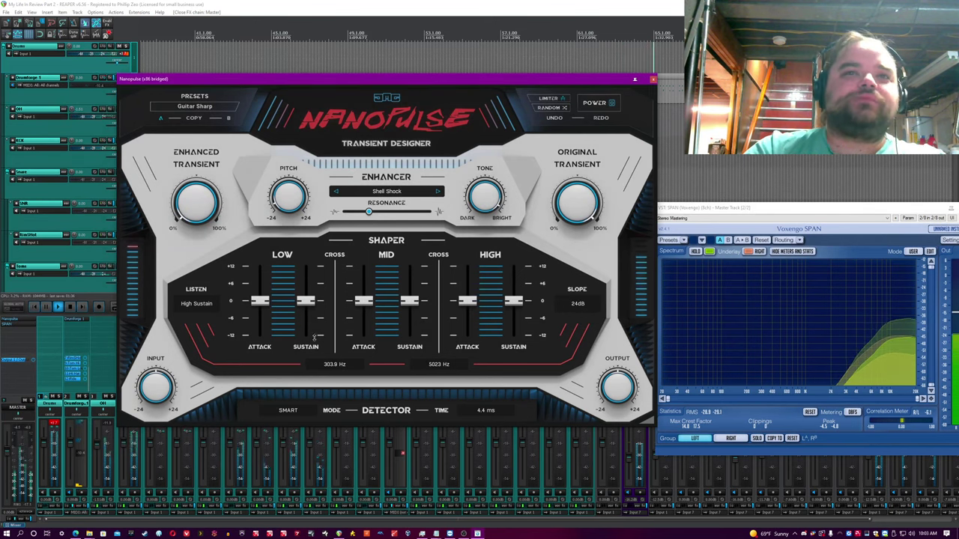
left_click(197, 303)
left_click(215, 361)
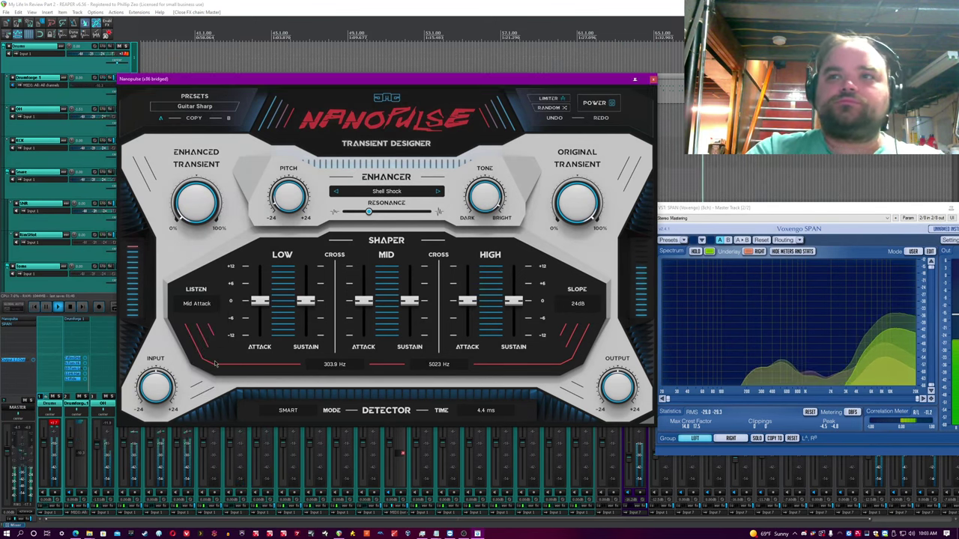
left_click(209, 303)
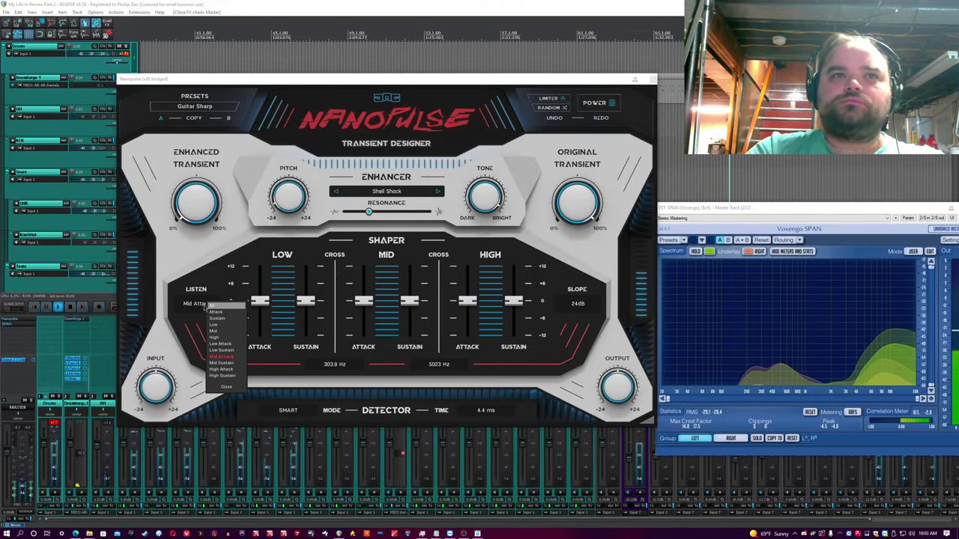
left_click(229, 346)
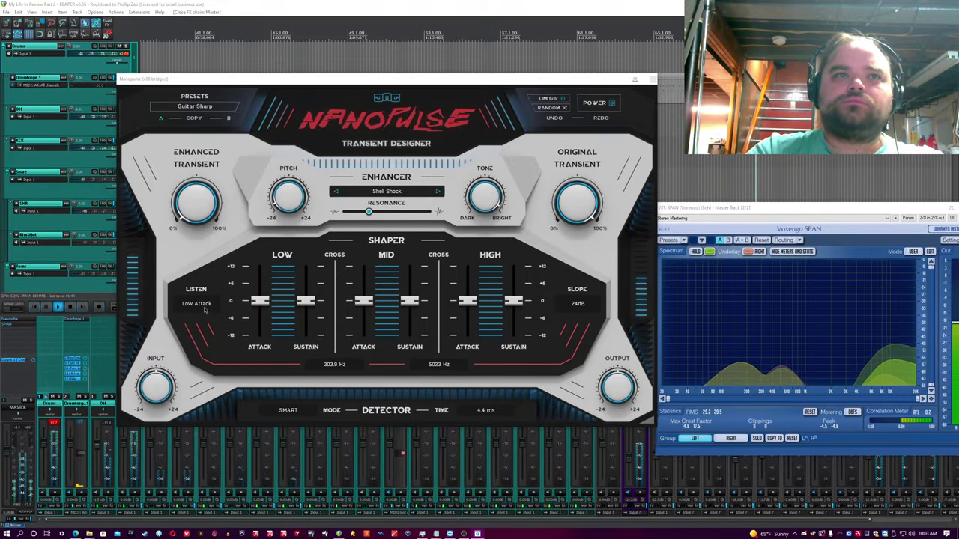
Return the Shaper's Listen option to All and stop playback
left_click(210, 304)
left_click(216, 316)
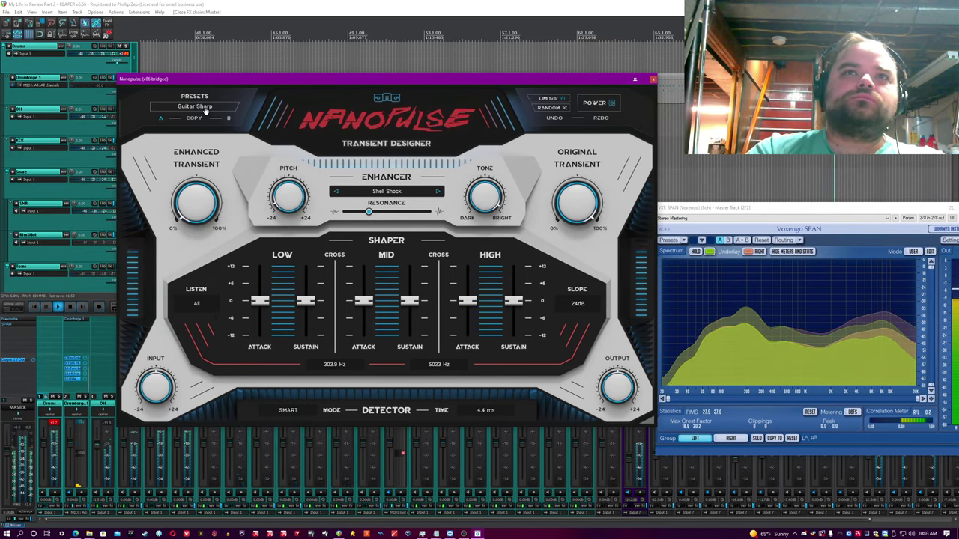
left_click(438, 4)
key("space")
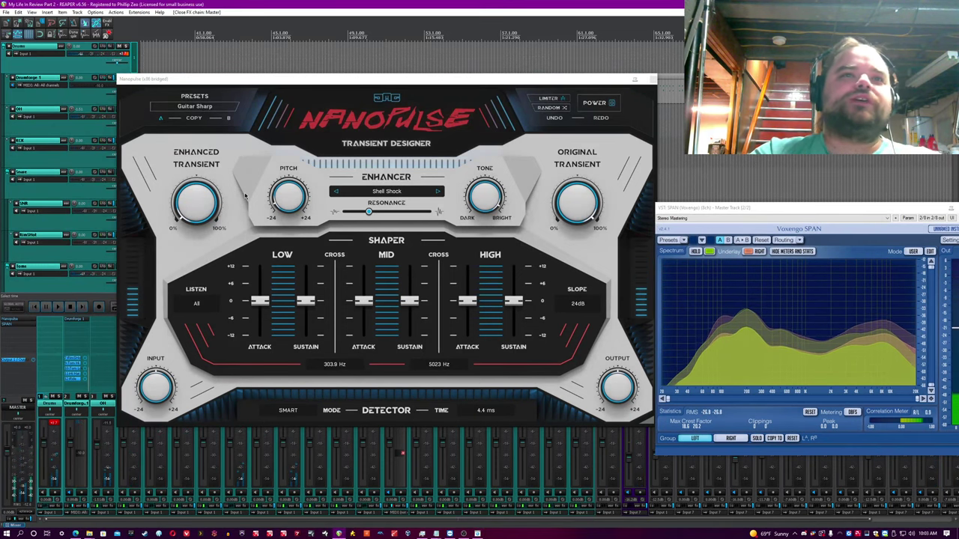
Load the Your Tube preset from the Sound Design folder, close the preset browser and start playback
left_click(203, 107)
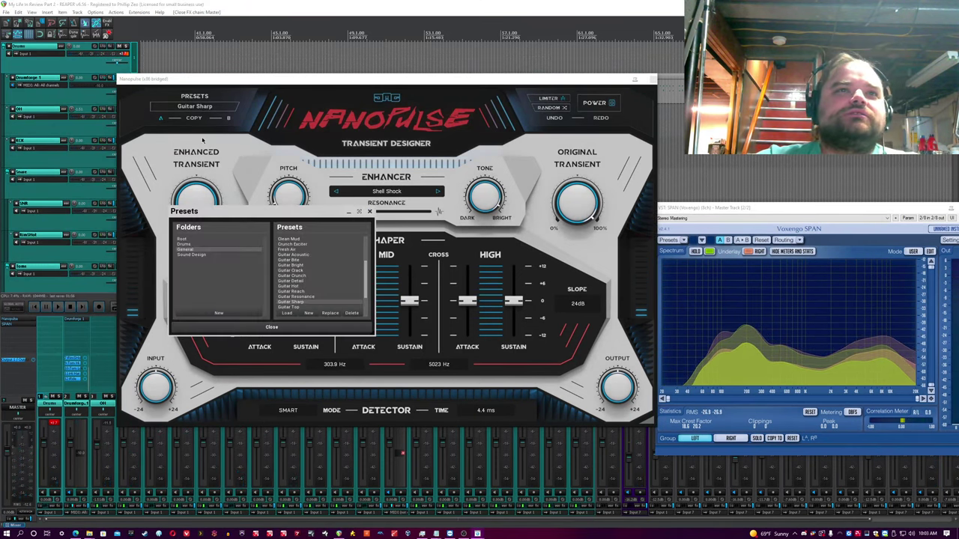
scroll(299, 286, "down", 3)
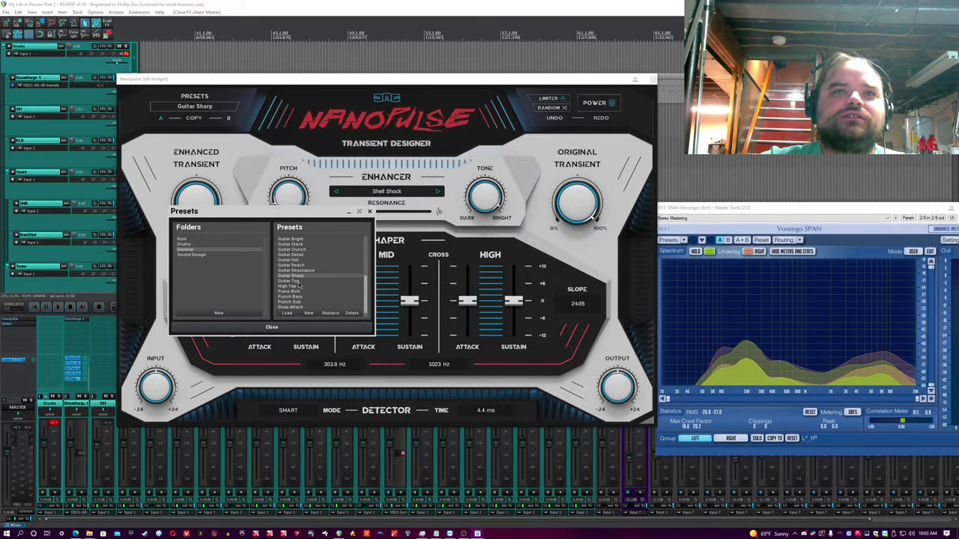
left_click(196, 255)
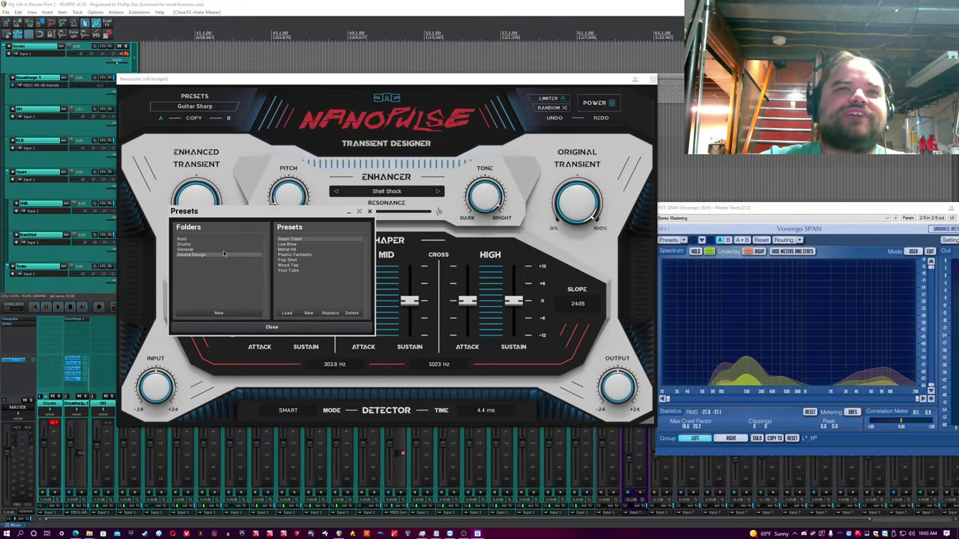
left_click(296, 272)
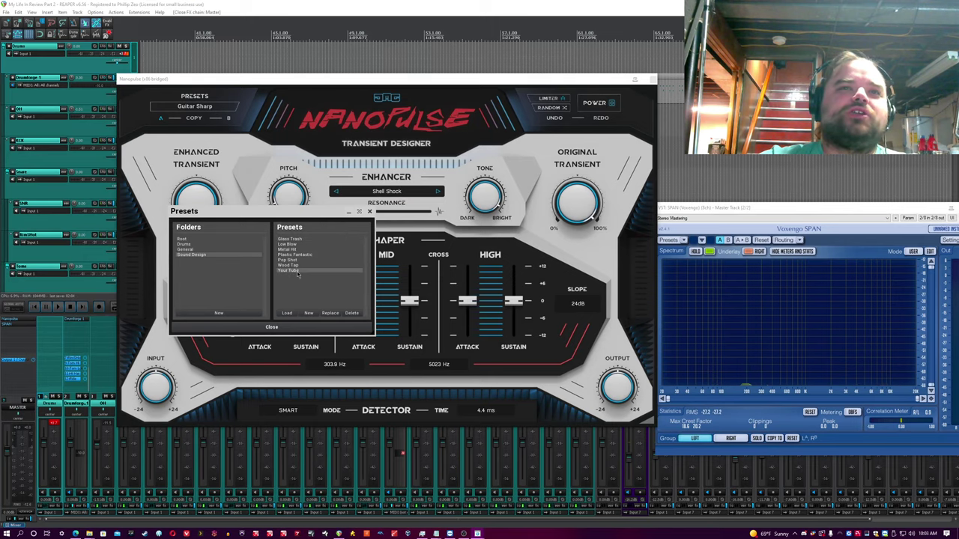
left_click(369, 212)
key("space")
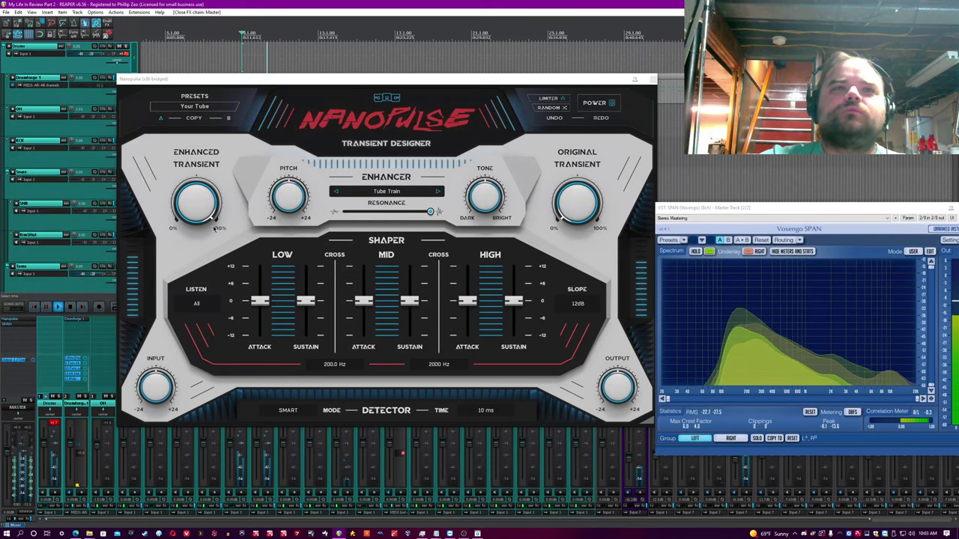
Compare the Your Tube preset with the bypassed signal by toggling the plugin's power, and stop playback
left_click(264, 248)
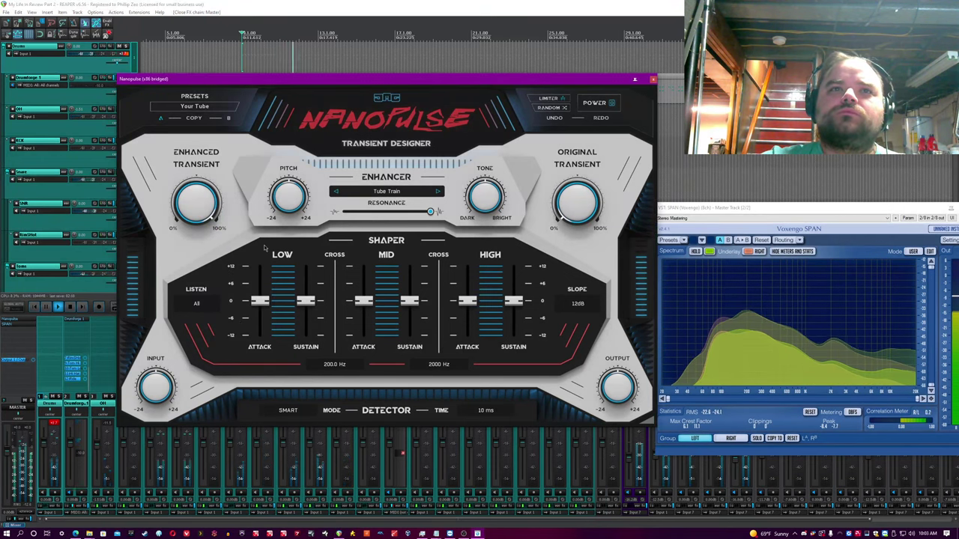
left_click(603, 104)
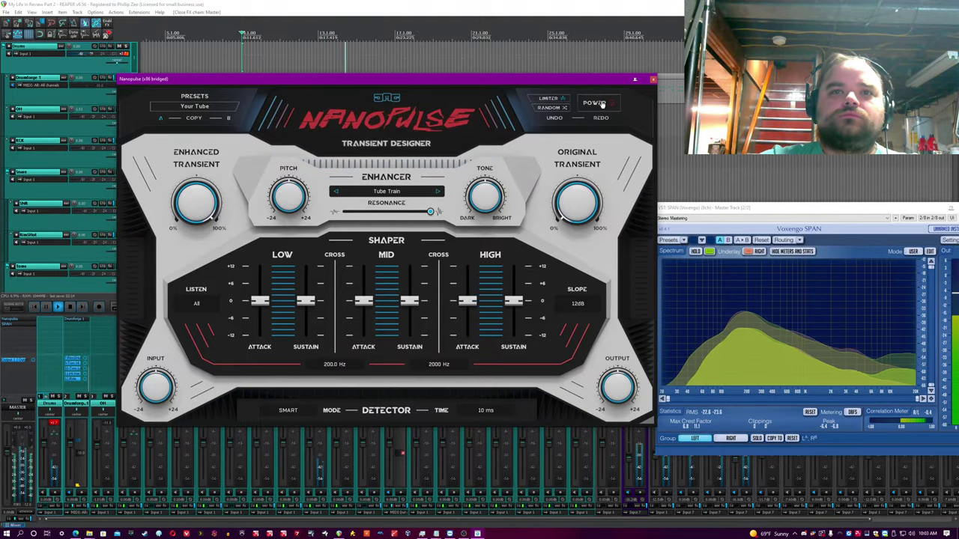
left_click(602, 104)
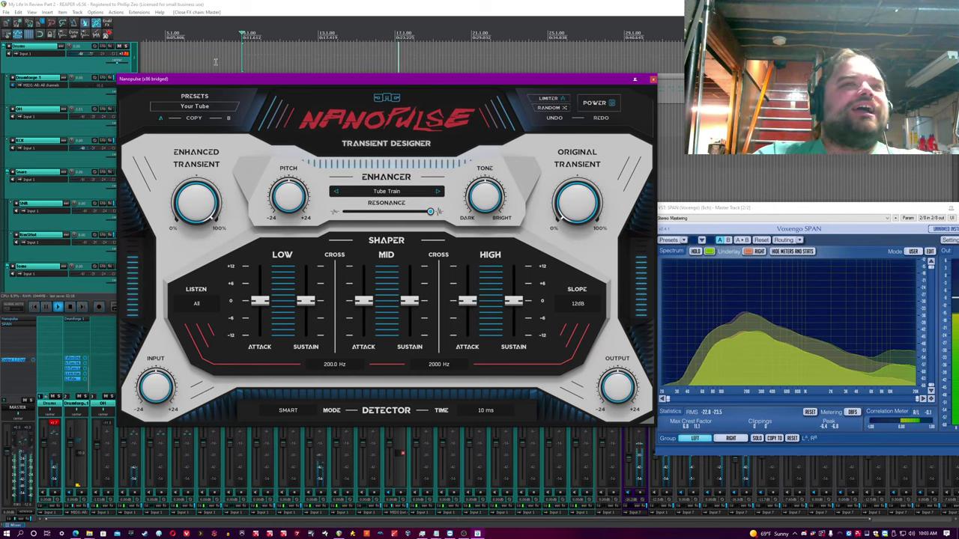
key("space")
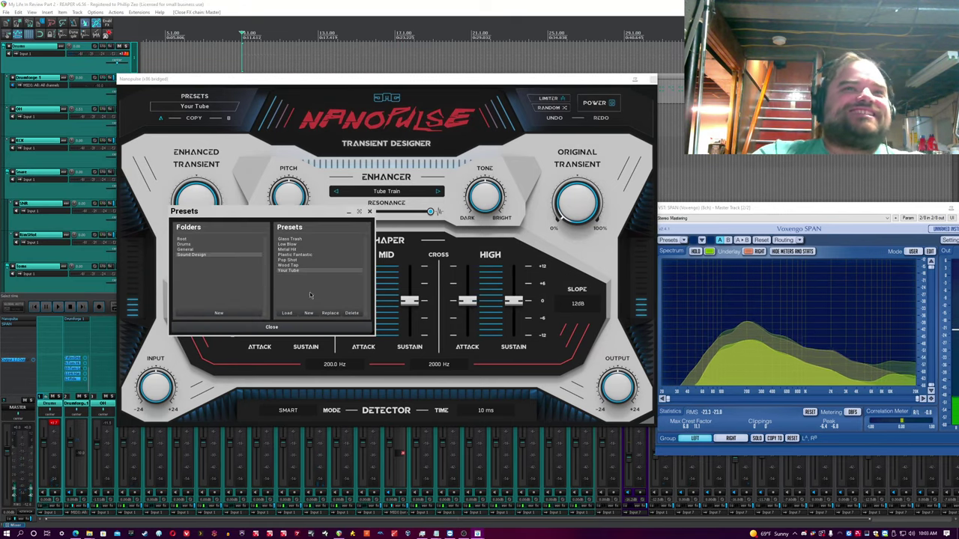
Audition the Sound Design presets Wood Tap, Pop Shot, Plastic Fantastic, Metal Hit, Low Blow and Glass Trash, and close the preset browser
left_click(296, 265)
left_click(465, 3)
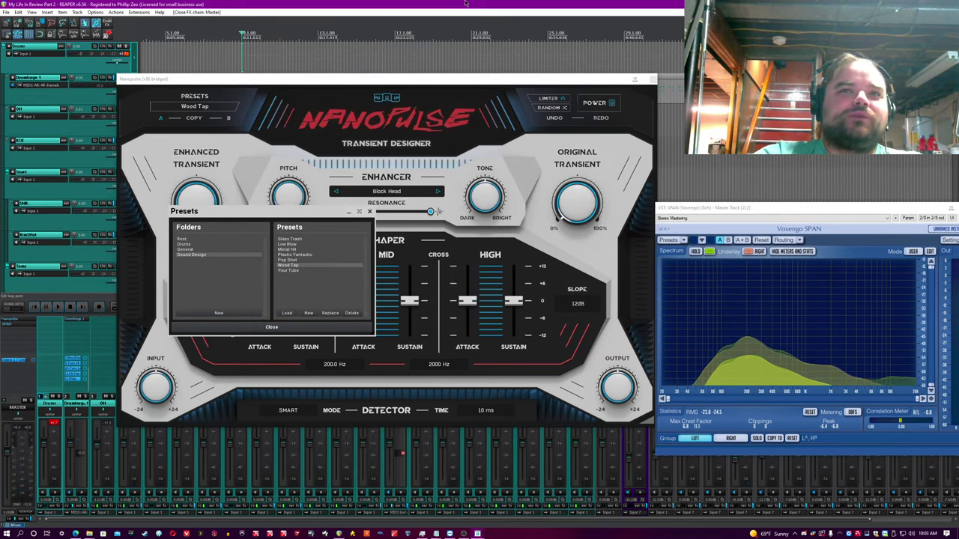
left_click(311, 259)
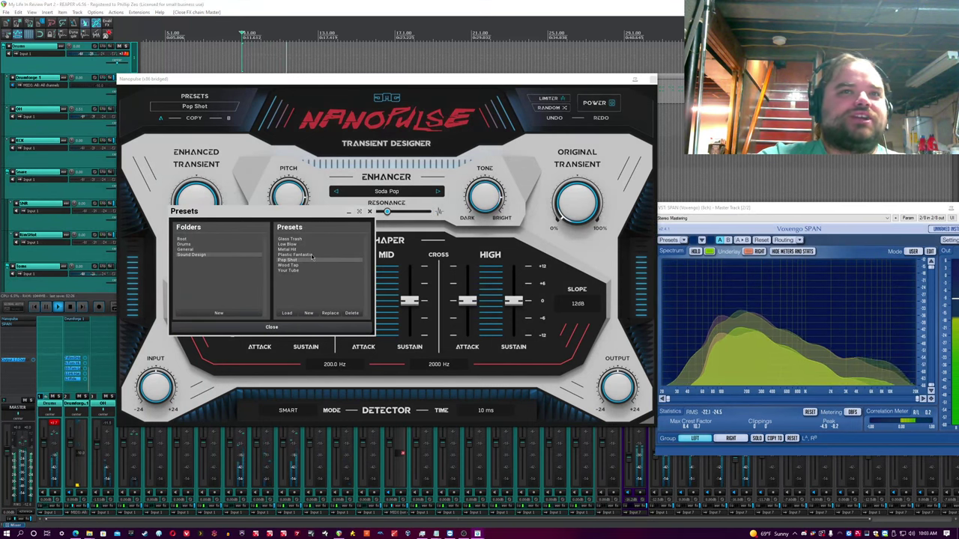
left_click(313, 255)
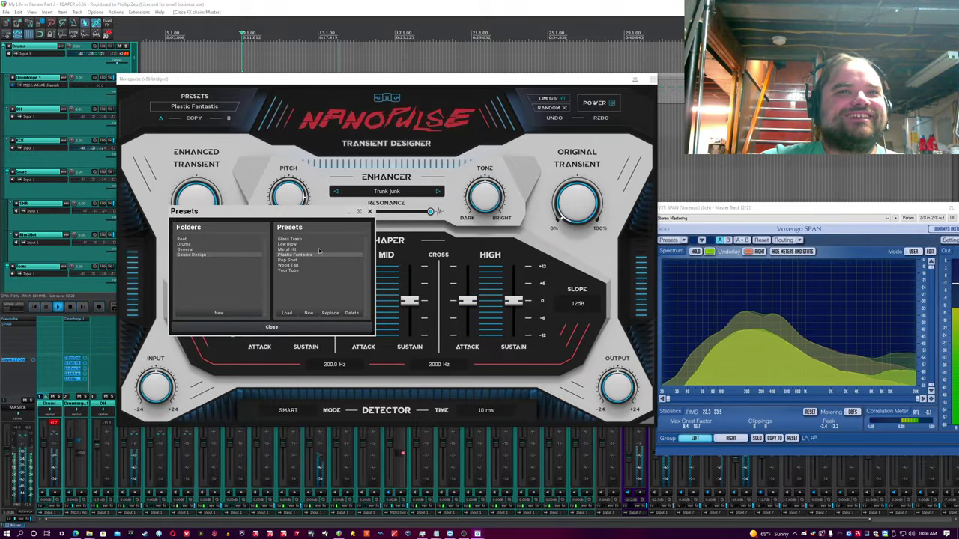
left_click(320, 249)
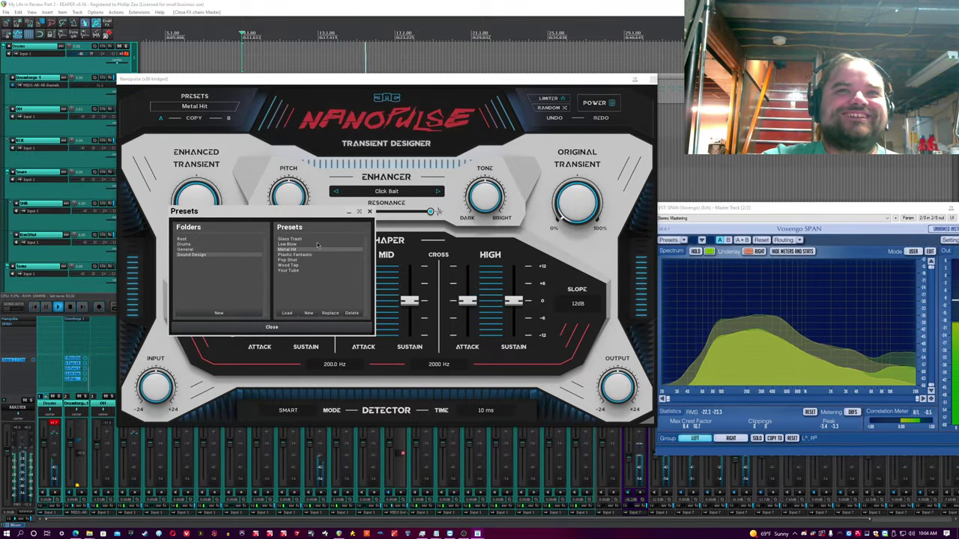
left_click(315, 243)
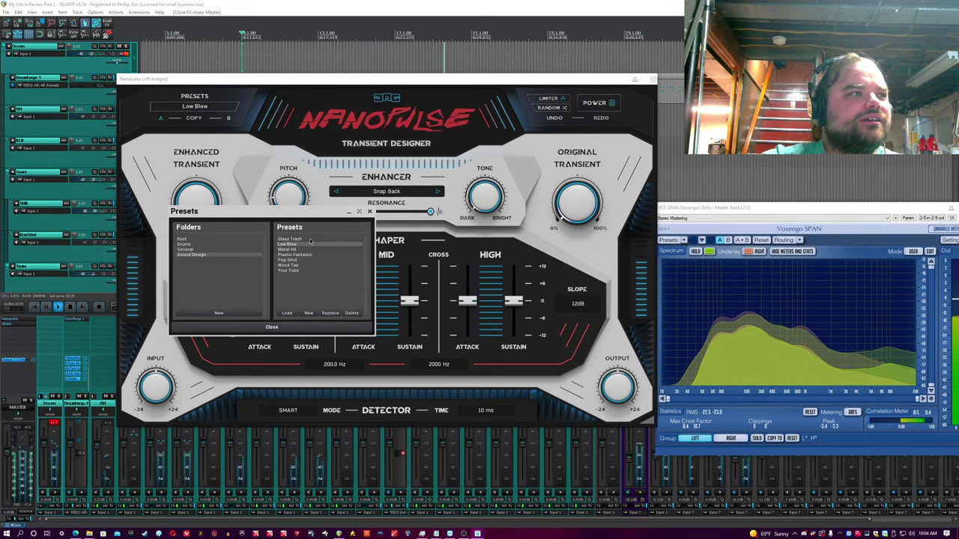
left_click(310, 239)
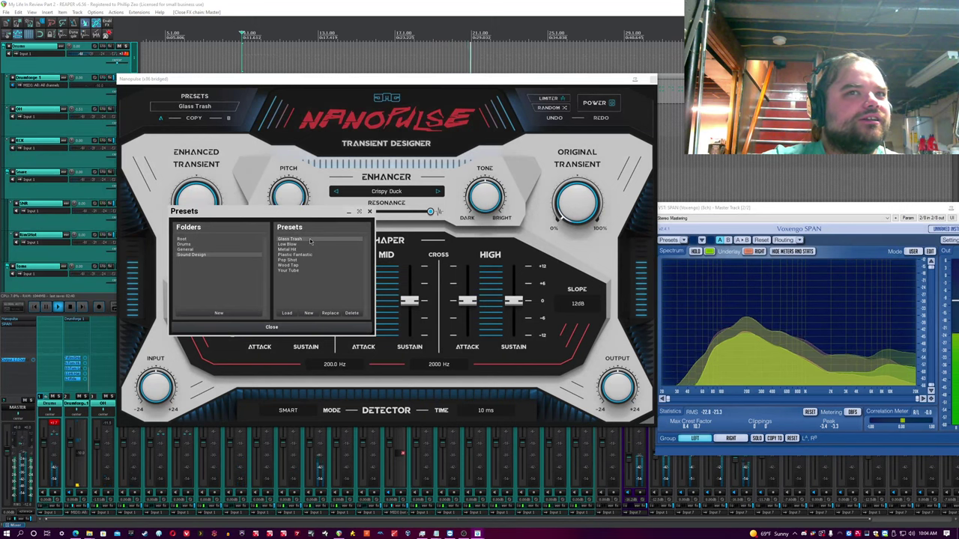
left_click(369, 212)
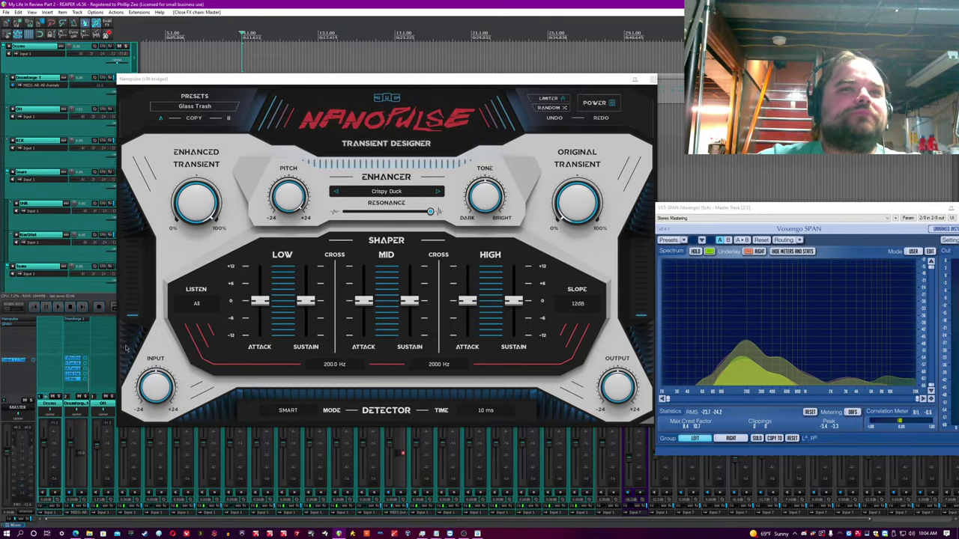
Load the Punch Sub preset from the General folder and close the preset browser
left_click(208, 106)
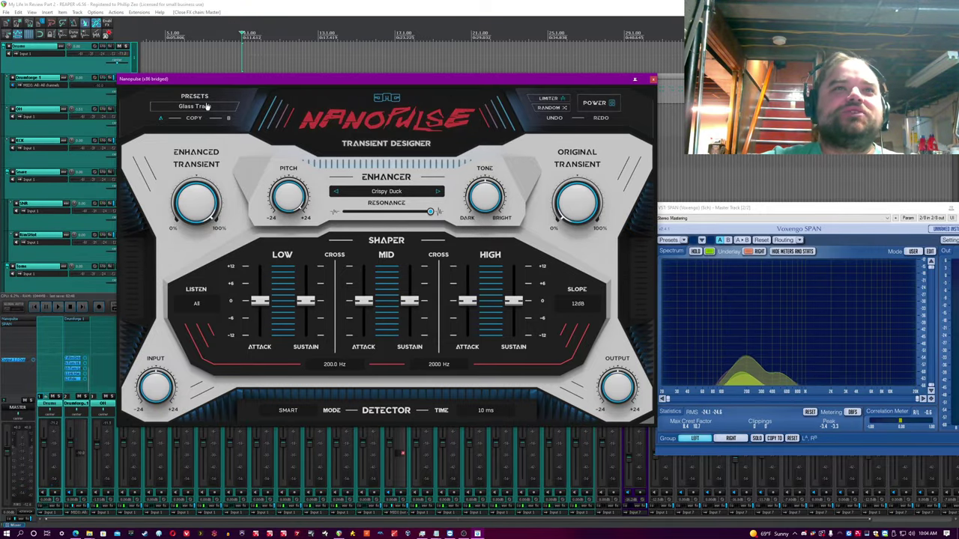
left_click(209, 106)
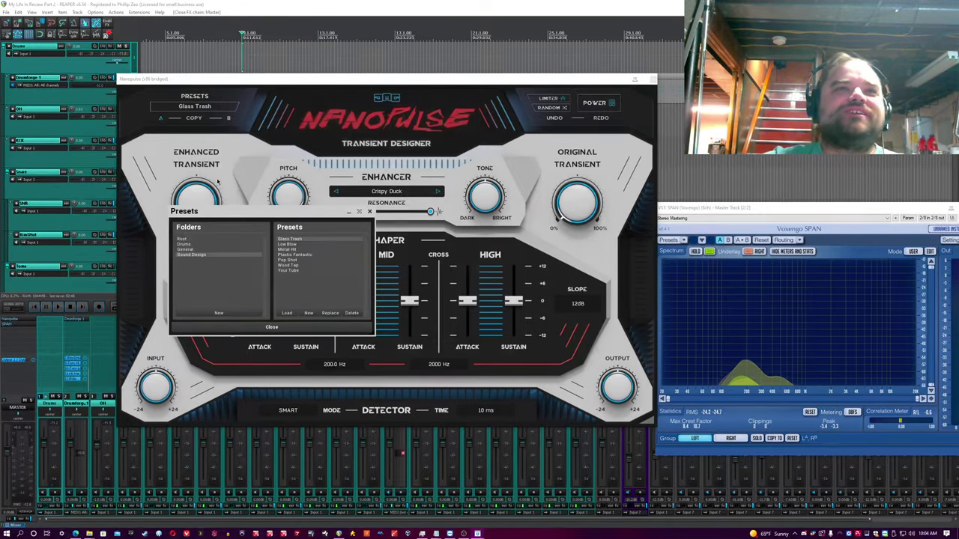
left_click(238, 249)
scroll(333, 262, "down", 5)
scroll(328, 281, "down", 1)
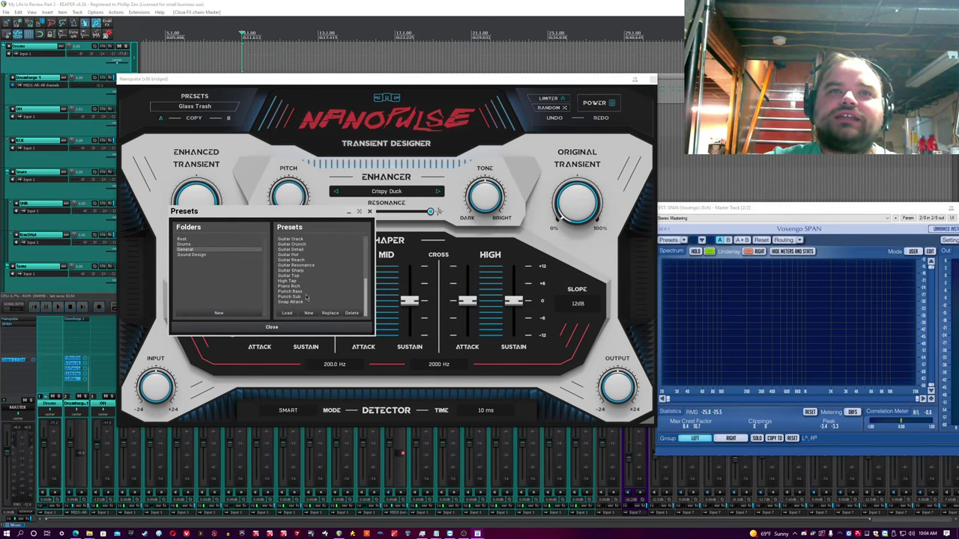
left_click(304, 297)
left_click(369, 211)
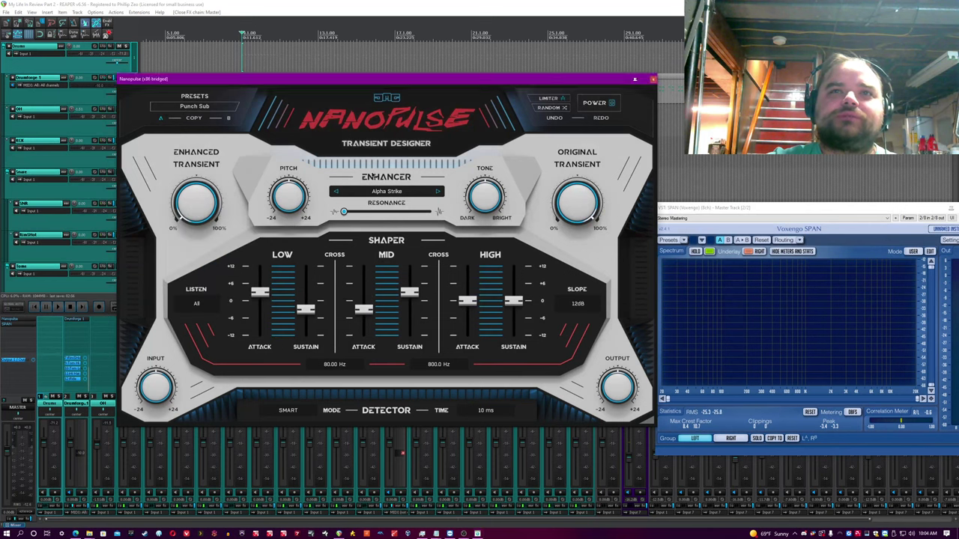
Play the project and compare the Punch Sub preset with the bypassed signal by toggling the plugin's power
key("space")
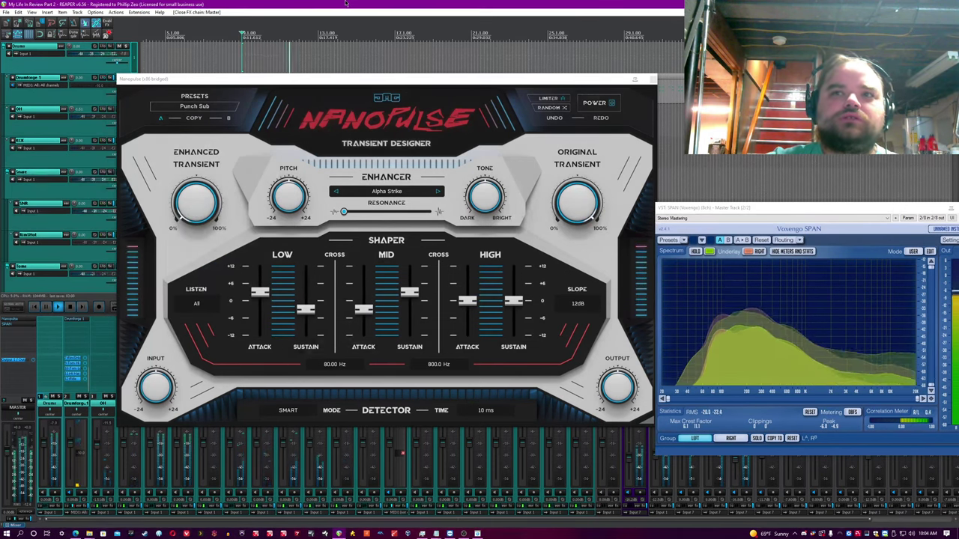
left_click(593, 104)
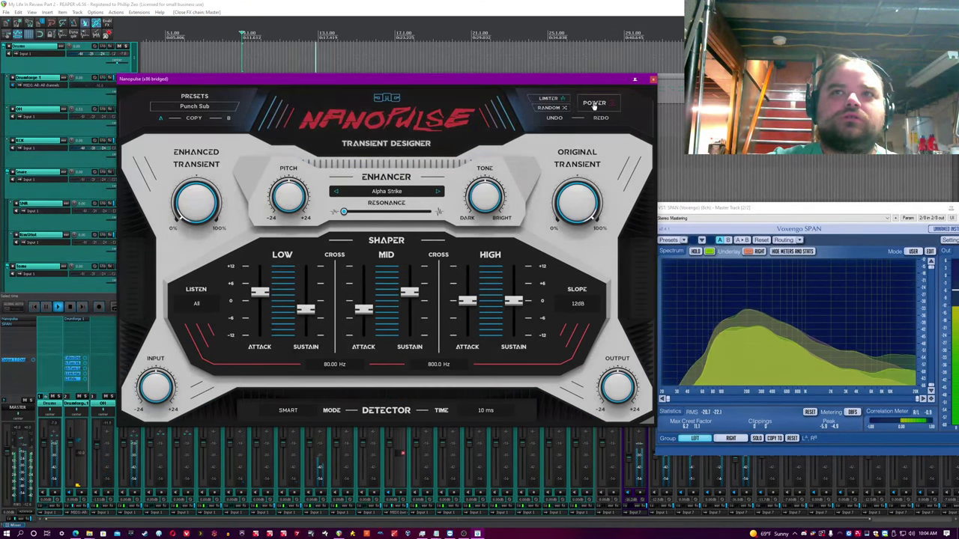
left_click(594, 104)
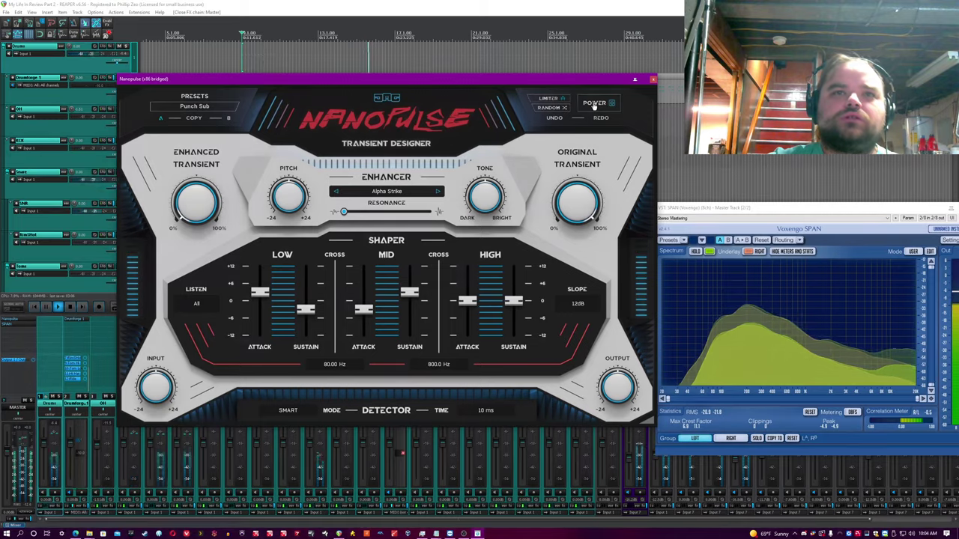
Toggle Nanopulse's power to finish the Punch Sub comparison and stop playback
left_click(594, 104)
left_click(341, 4)
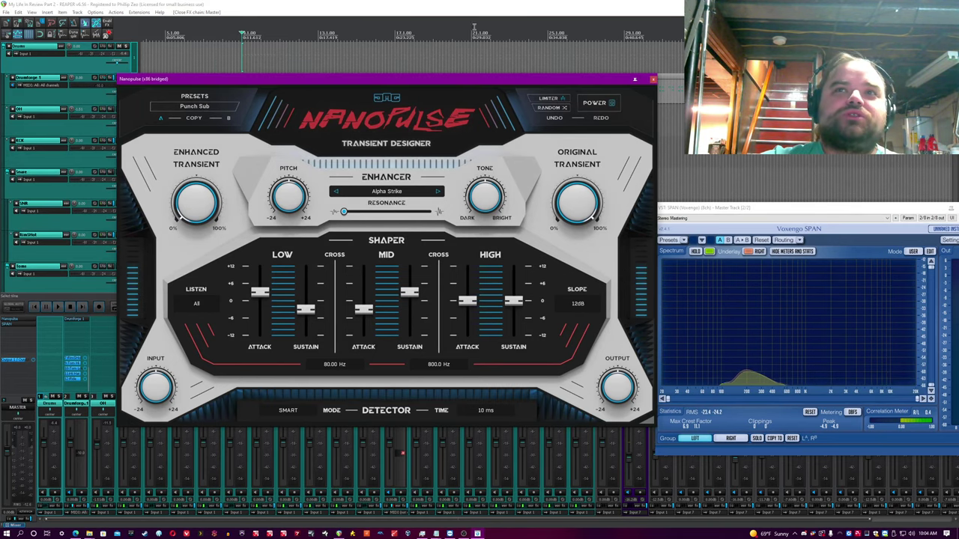
Look over the General presets, close the browser and plugin window, and remove Nanopulse from the master track
left_click(202, 106)
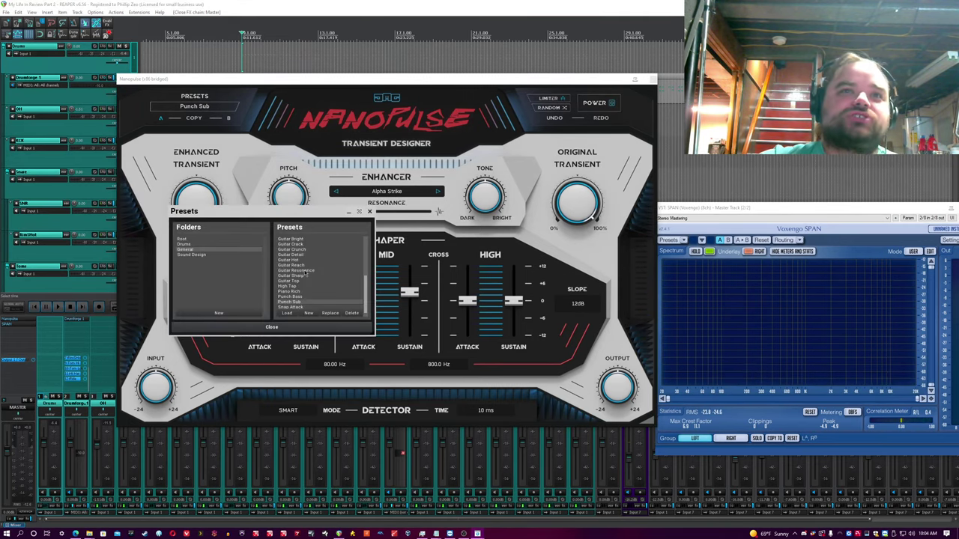
scroll(305, 276, "up", 5)
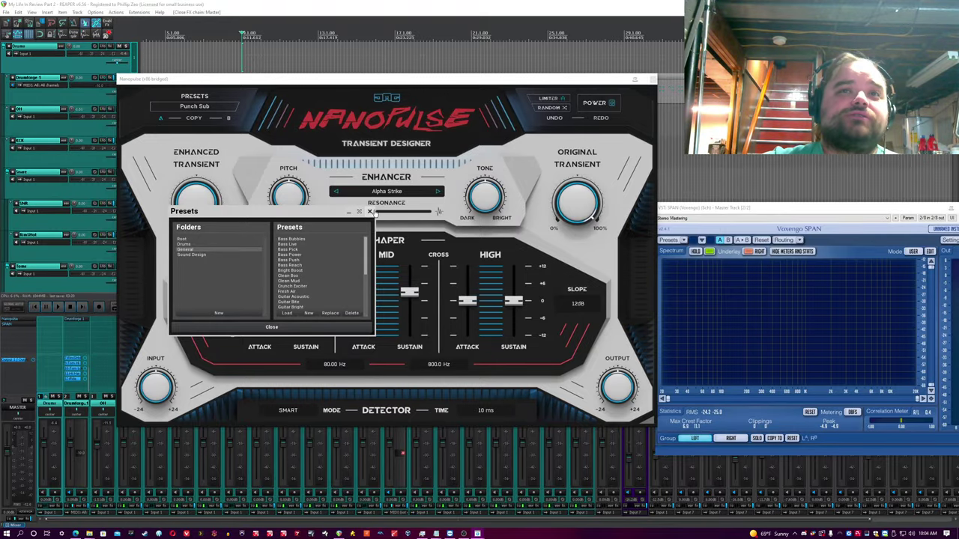
left_click(369, 211)
left_click(653, 78)
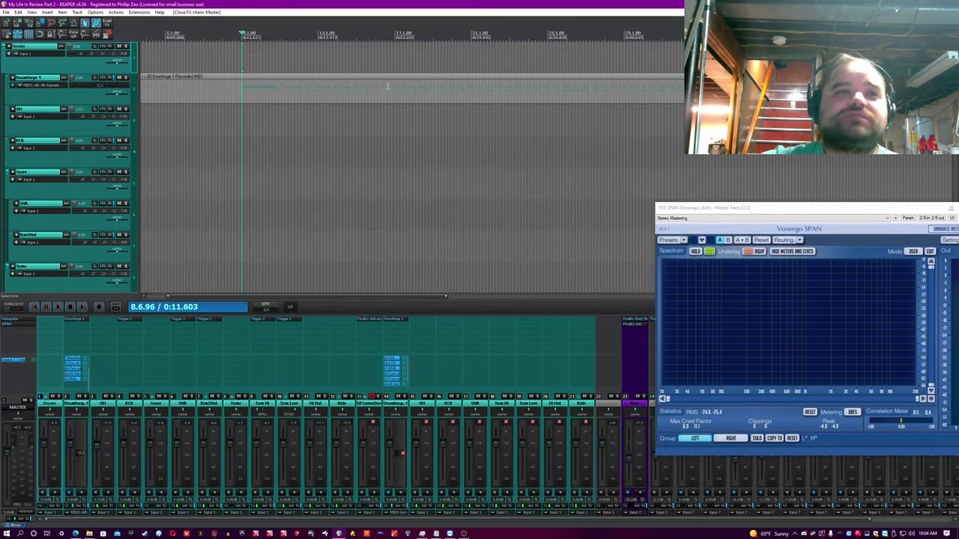
left_click(16, 319, "alt")
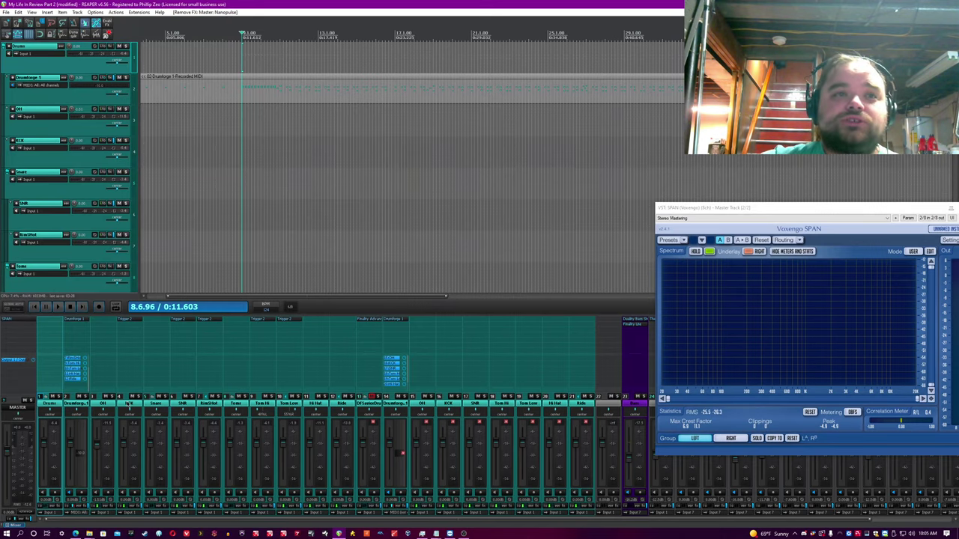
Solo the KCK track, start playback, and place the edit cursor just past bar 17
left_click(129, 403)
left_click(139, 397)
key("space")
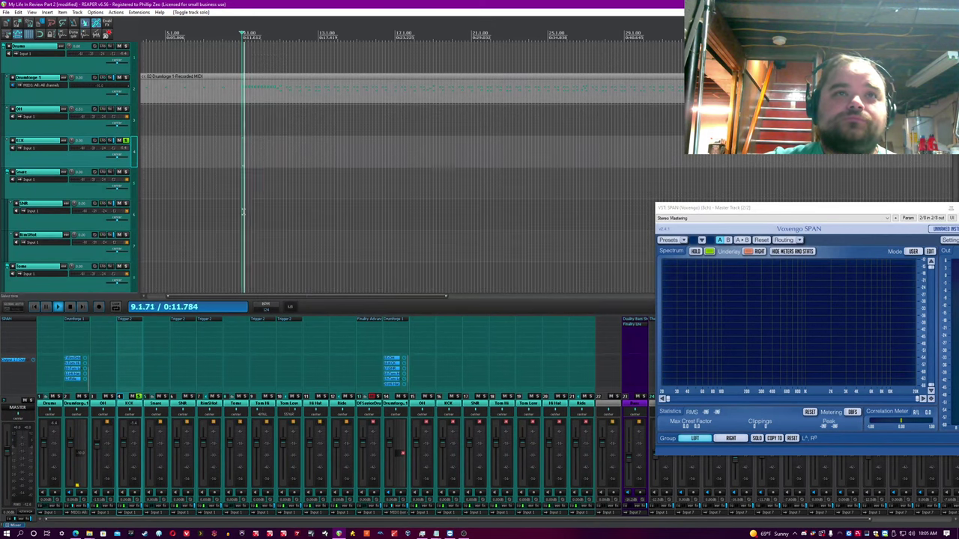
left_click(422, 133)
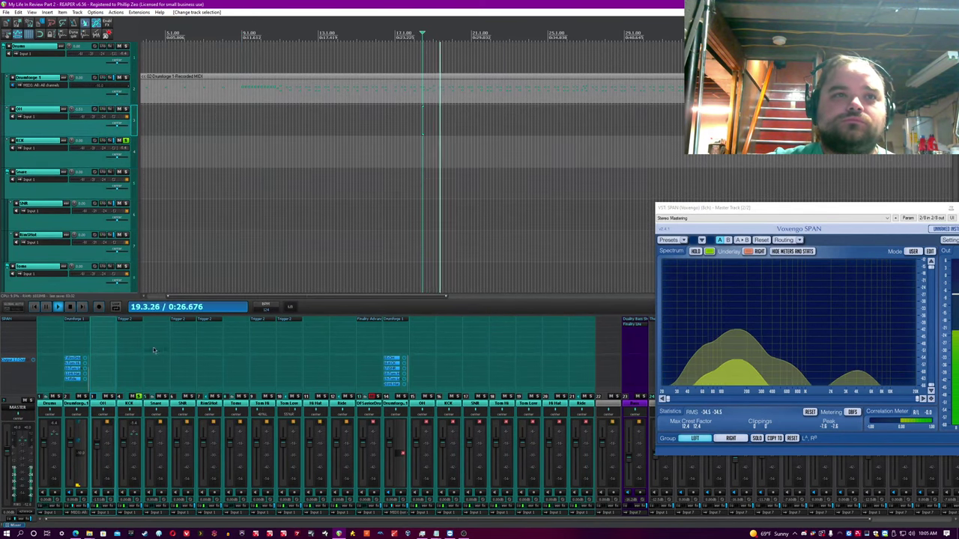
Add the VST Nanopulse (x86) plugin to the KCK track, enlarge its interface, and reposition its window
left_click(129, 337)
double_click(410, 169)
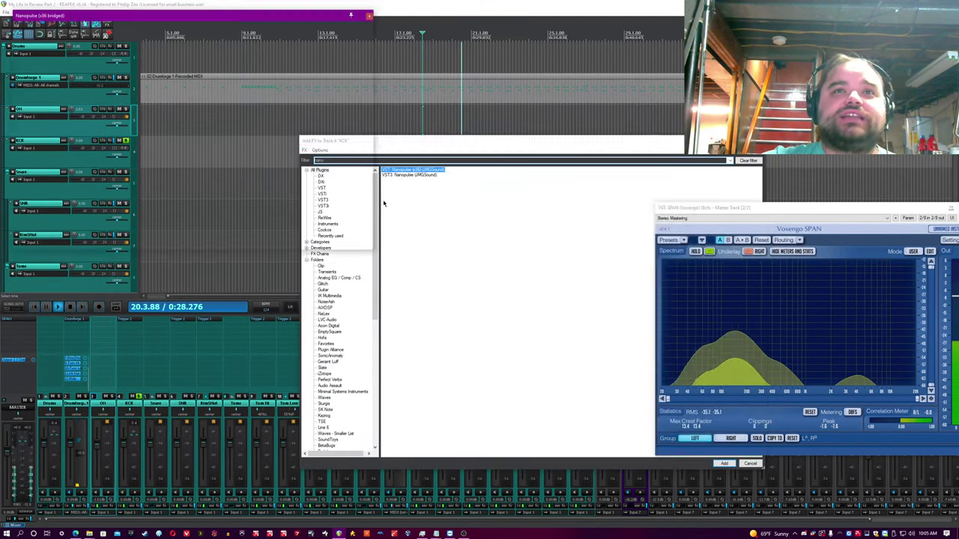
left_click_drag(293, 10, 389, 136)
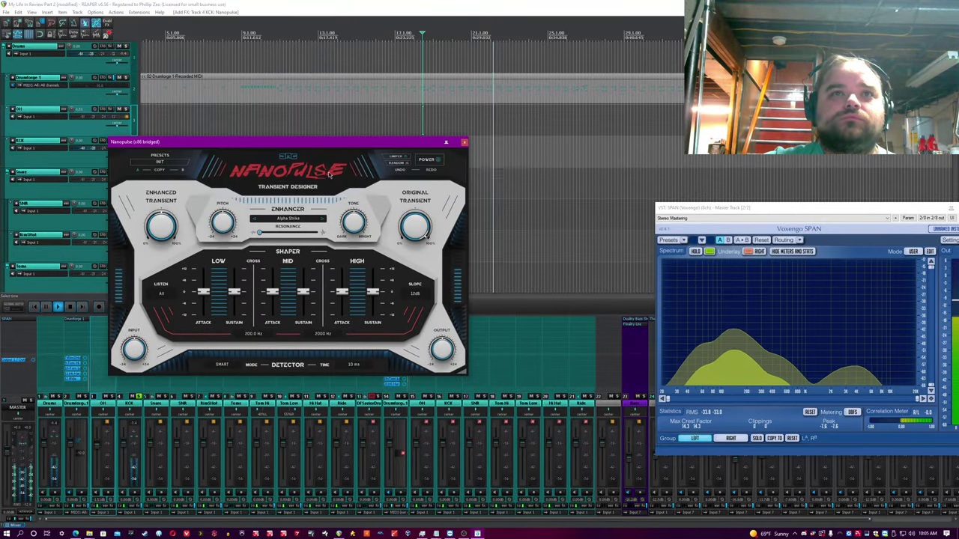
right_click(333, 175)
left_click(370, 202)
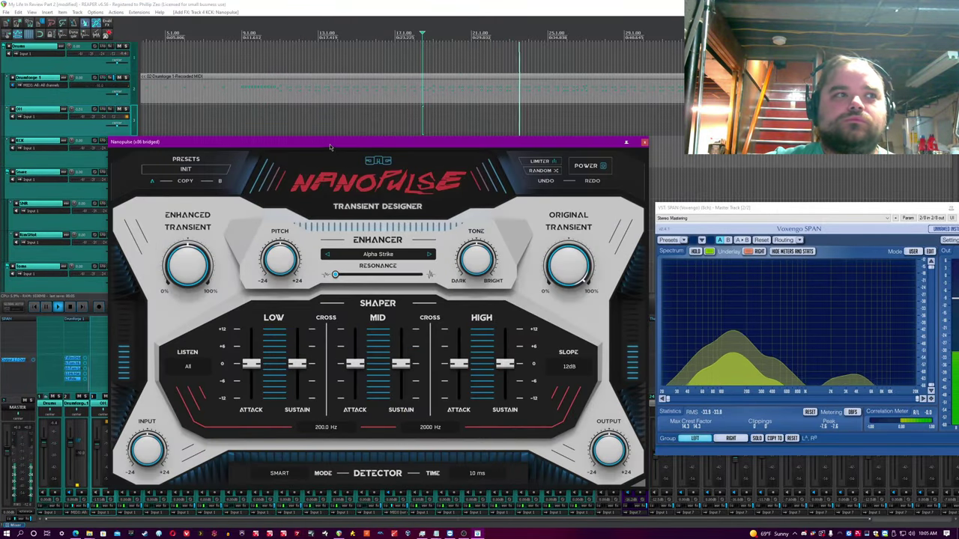
left_click_drag(329, 147, 309, 128)
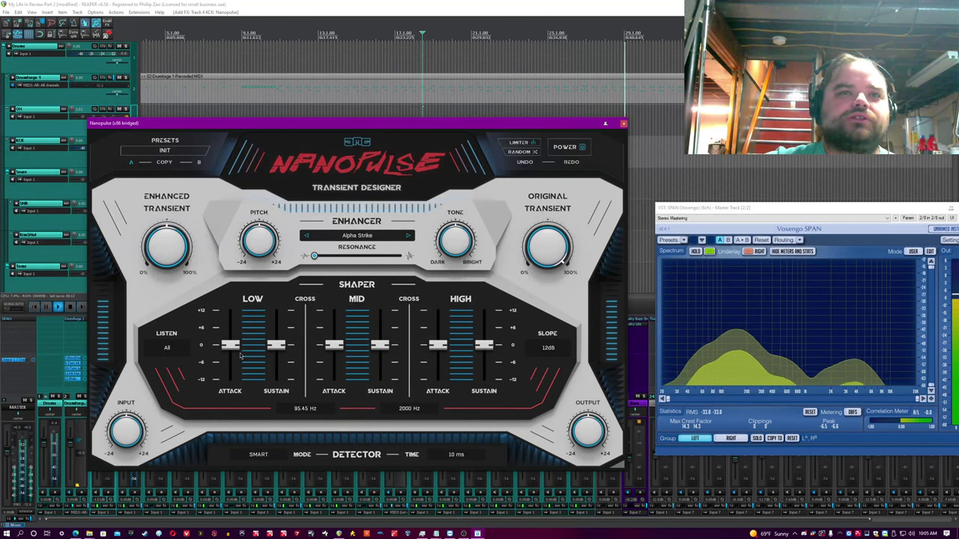
Set the Low band's attack to about +10 dB and sustain to about -6 dB, and the upper crossover to 3100 Hz
left_click_drag(228, 344, 229, 316)
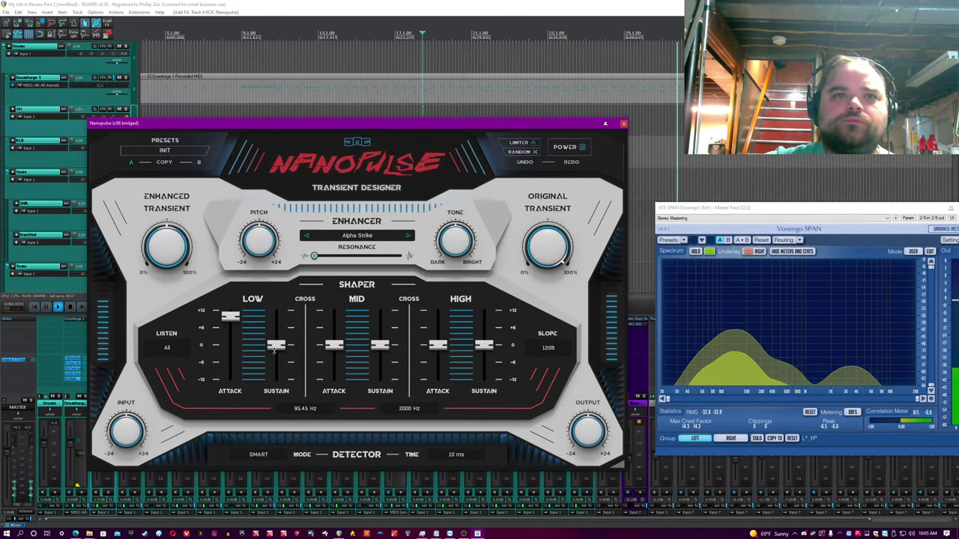
left_click_drag(275, 352, 275, 370)
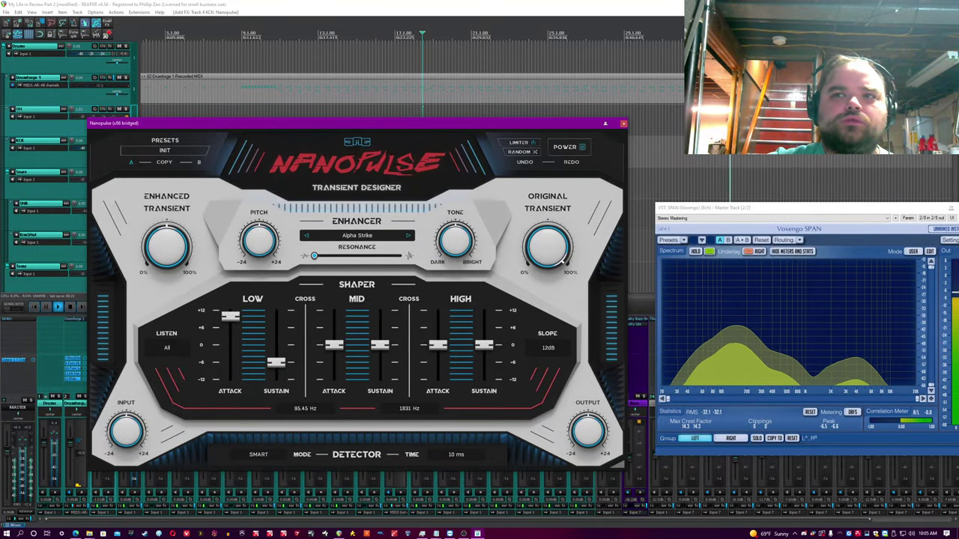
left_click_drag(409, 408, 409, 419)
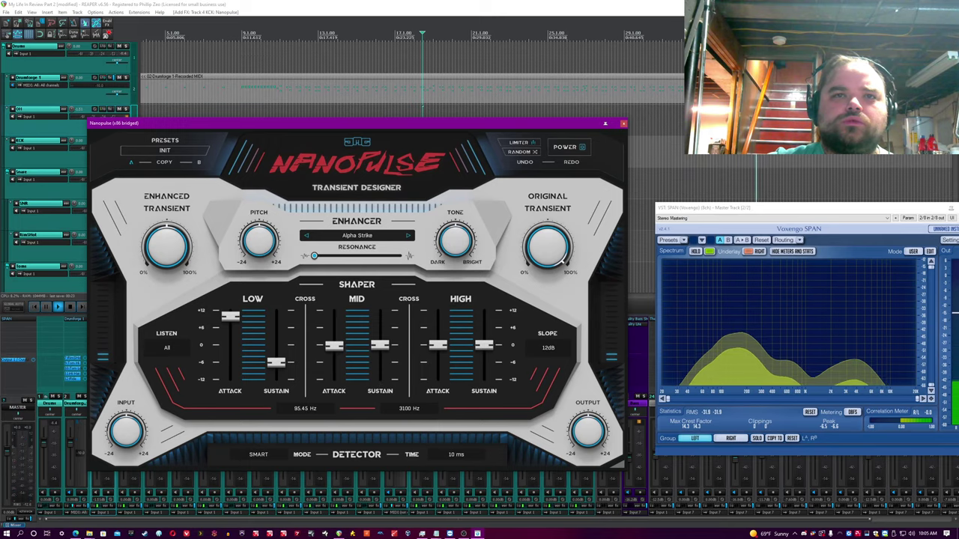
Lower the Mid attack to about -8 dB and Mid sustain to about -9 dB, and raise the High attack to about +8 dB
left_click_drag(334, 345, 334, 368)
left_click_drag(380, 344, 380, 372)
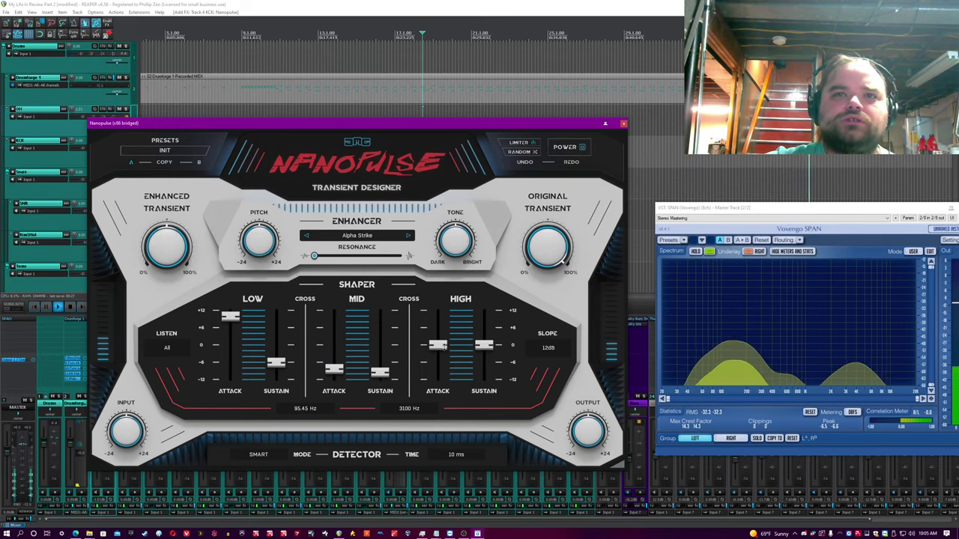
left_click_drag(441, 346, 440, 330)
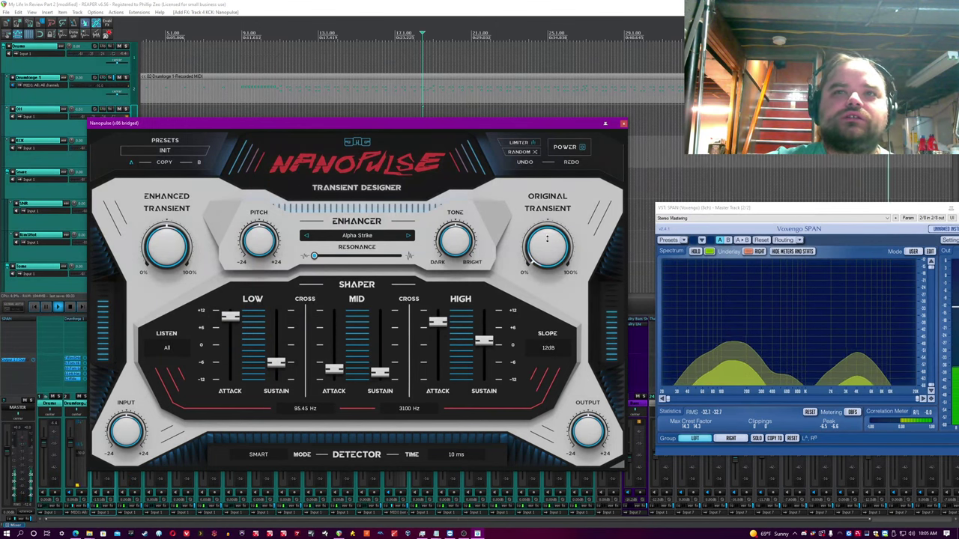
Set the Shaper's listen mode to Attack, then choose the Rattle Snake enhancer sound and raise its resonance slightly
left_click(159, 346)
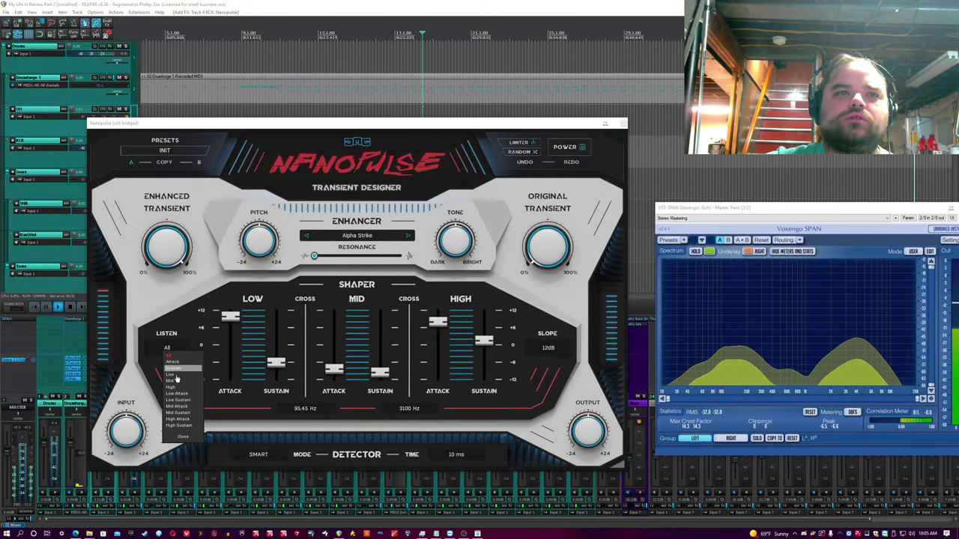
left_click(172, 367)
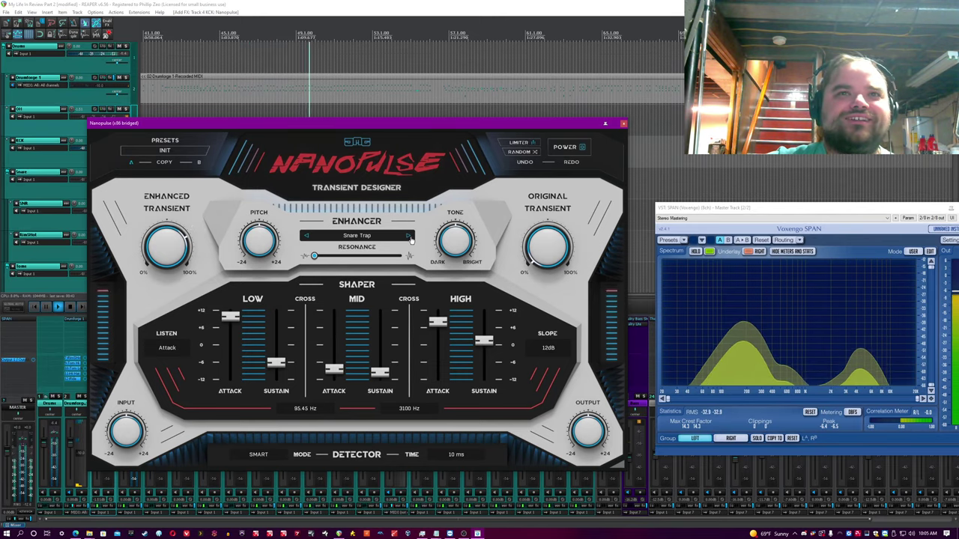
left_click(409, 237)
left_click(371, 238)
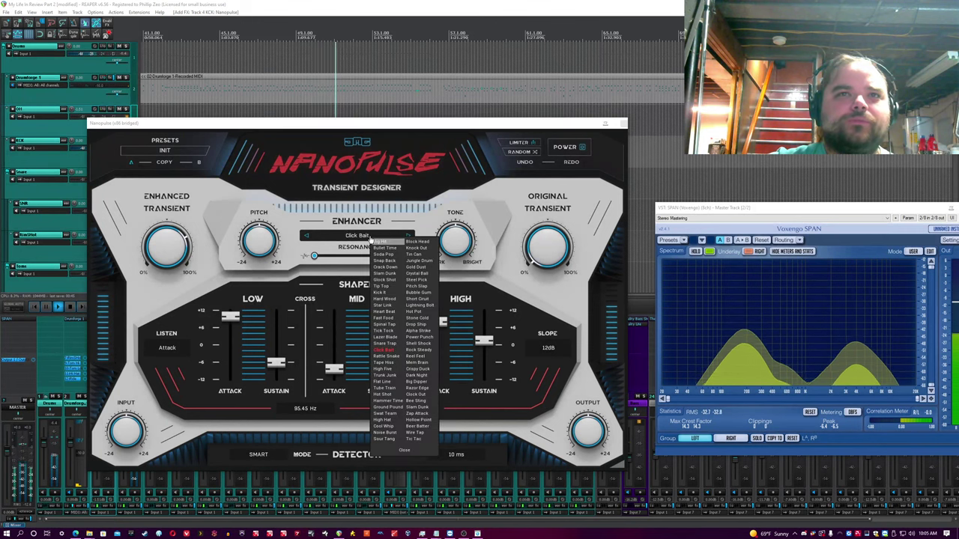
left_click(393, 356)
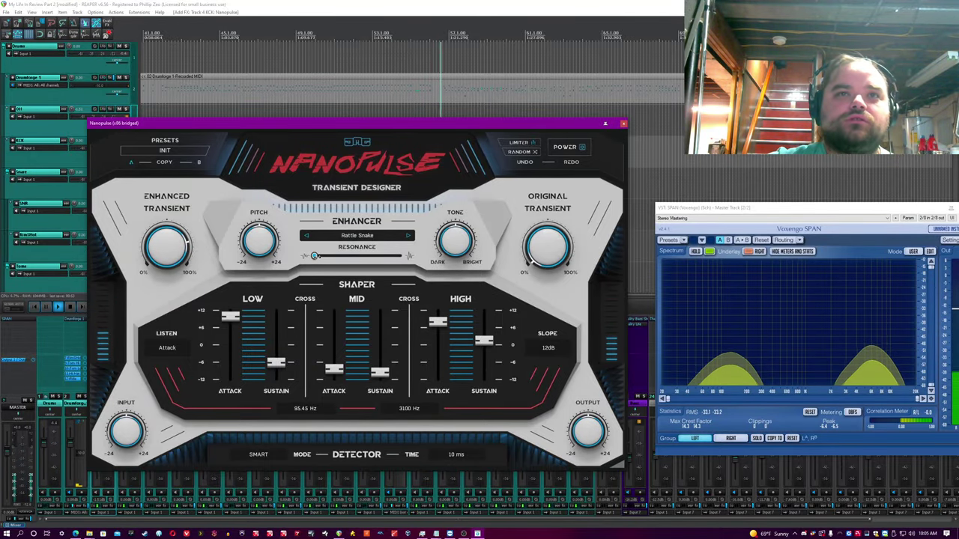
left_click_drag(315, 256, 365, 256)
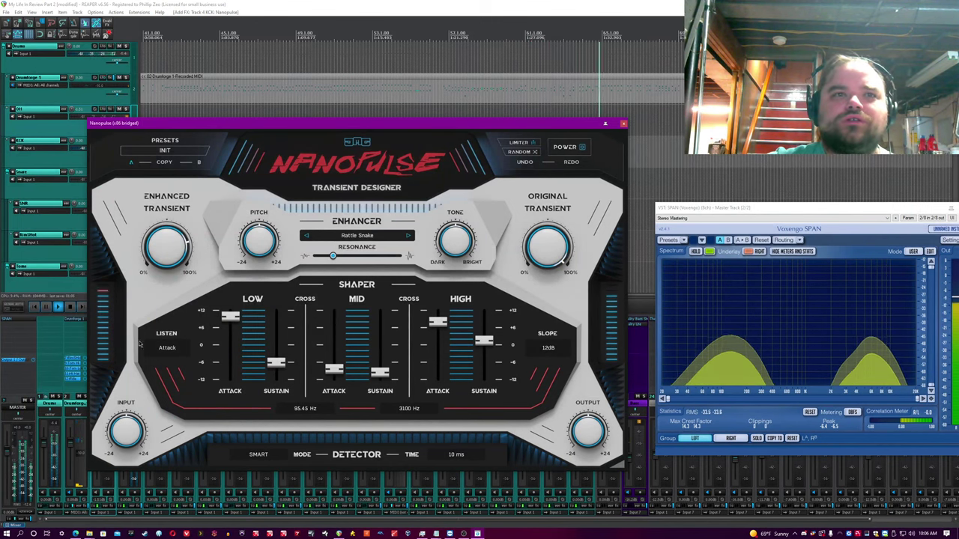
Listen to Sustain only while lowering Low, Mid and High sustain to about -8, -11 and -3 dB, and return the listen mode to All
left_click(169, 349)
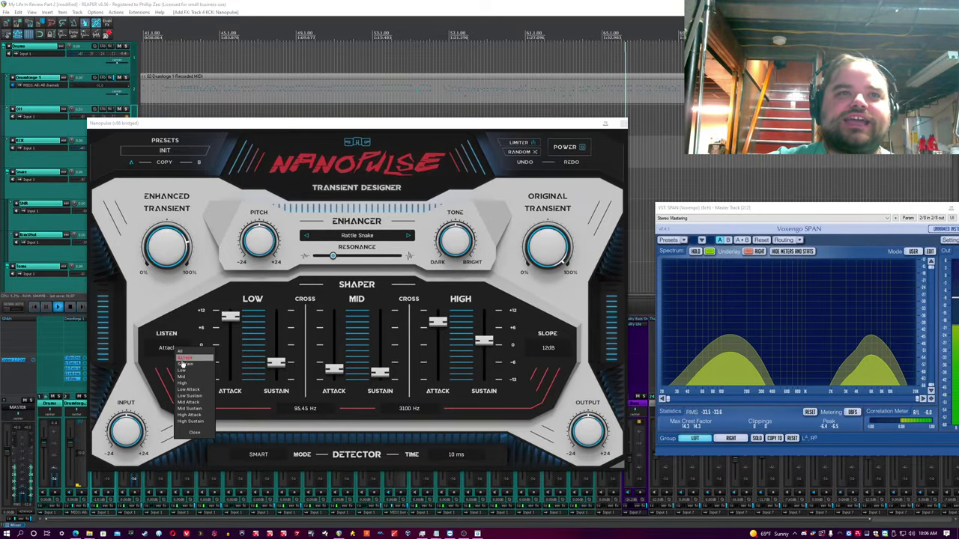
left_click(184, 364)
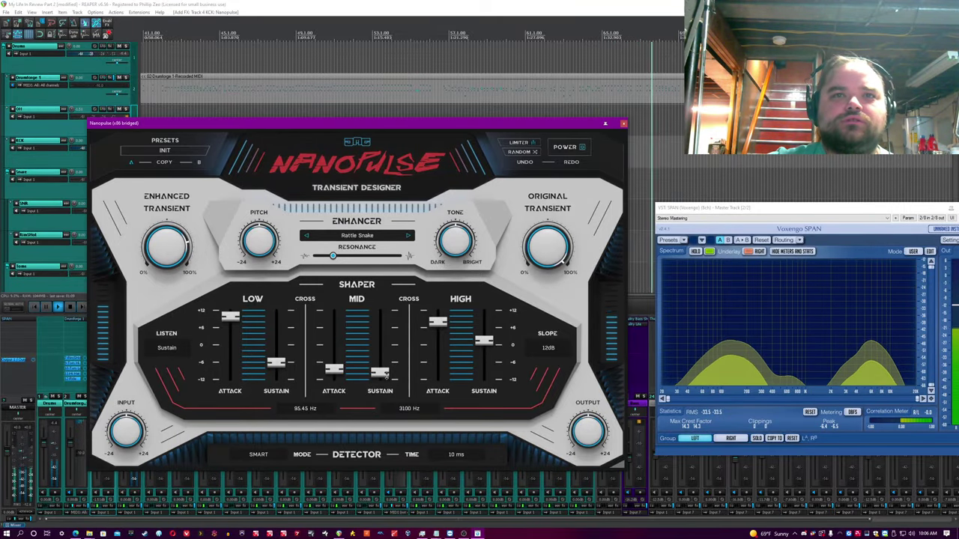
left_click_drag(484, 342, 484, 367)
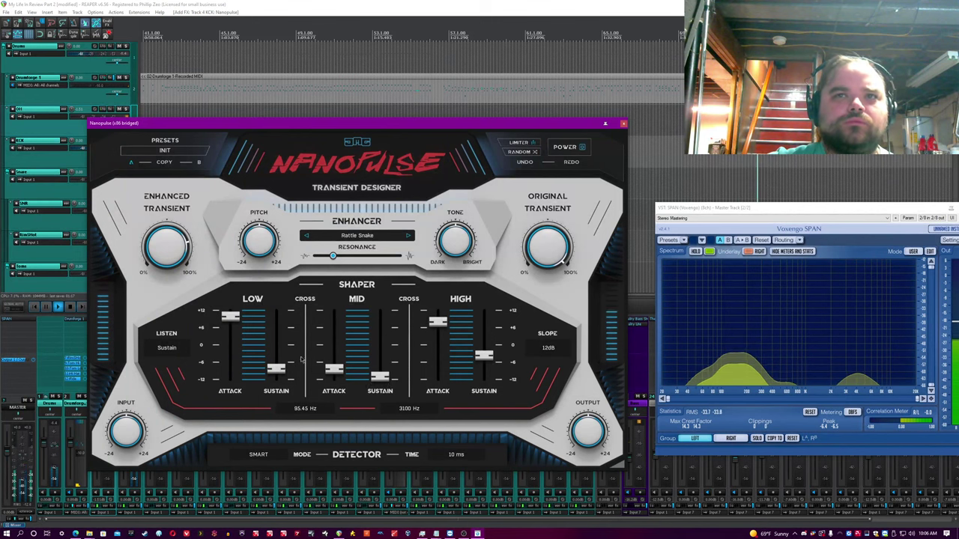
left_click(166, 349)
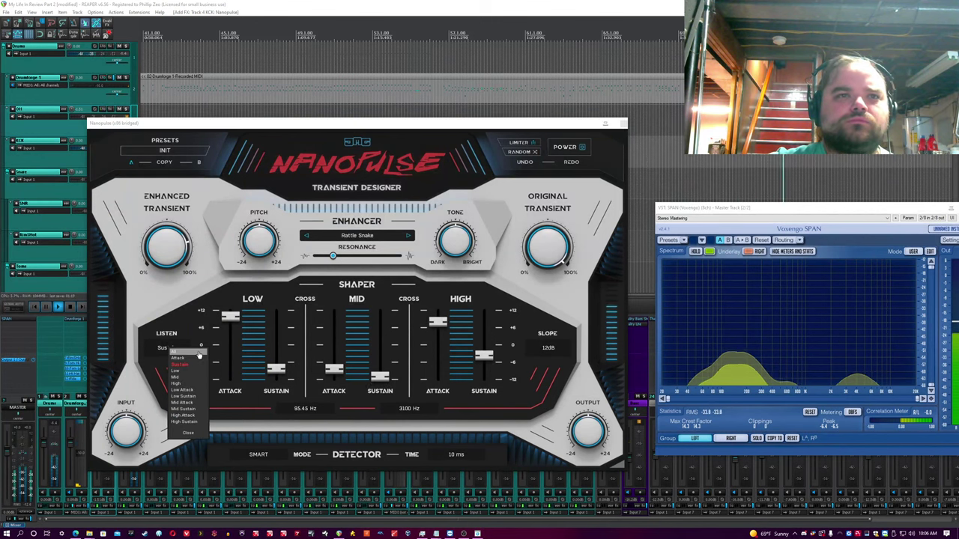
left_click(199, 352)
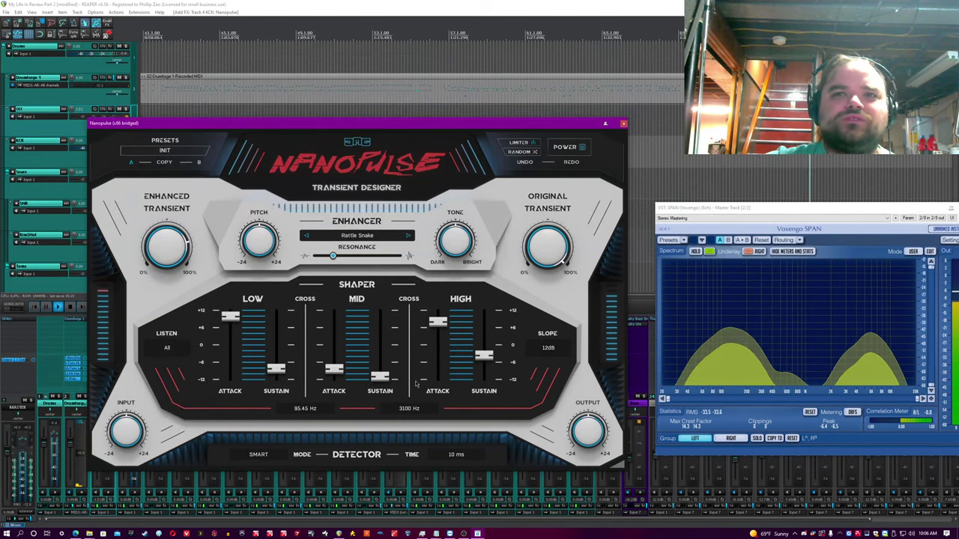
Save the project and compare the processed kick with the bypassed signal by toggling Nanopulse's power
left_click(422, 4)
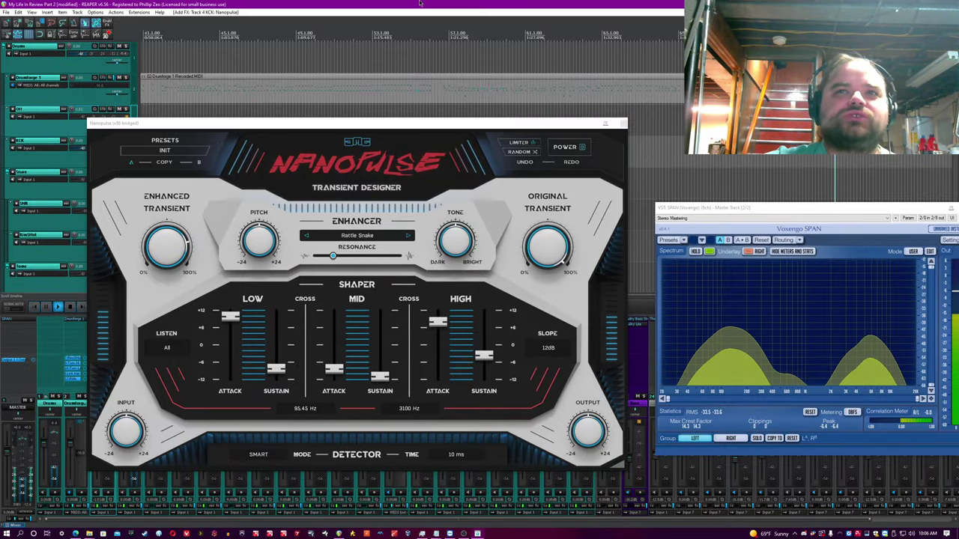
key("ctrl+s")
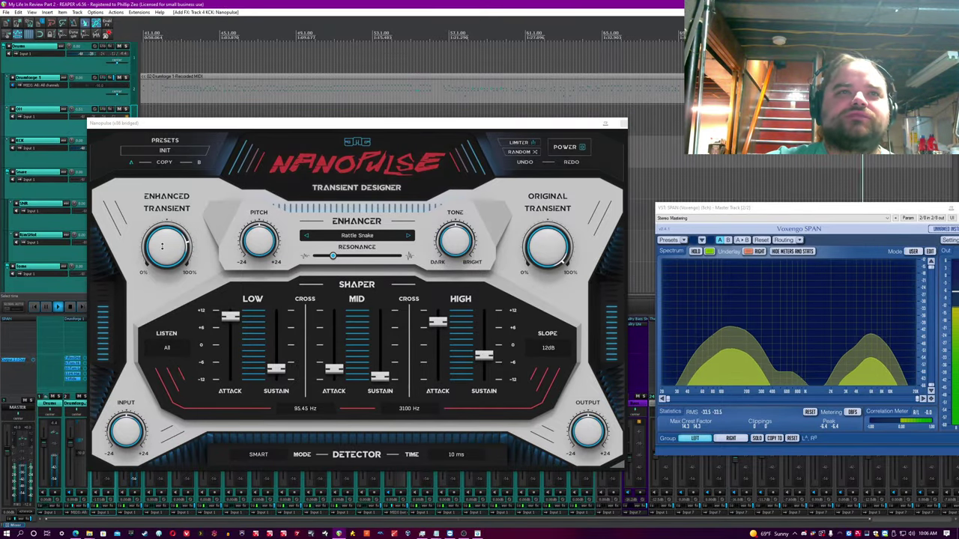
left_click(163, 240)
left_click(582, 149)
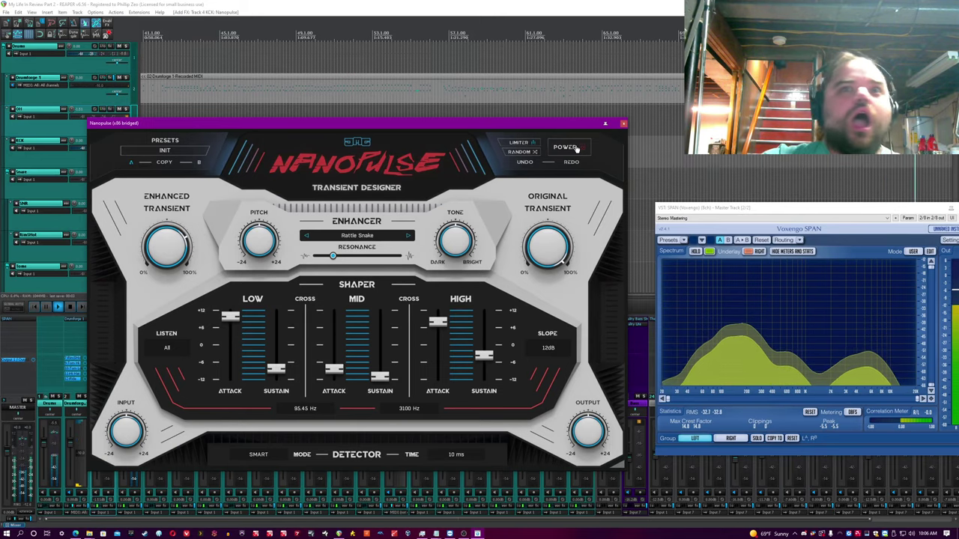
left_click(577, 148)
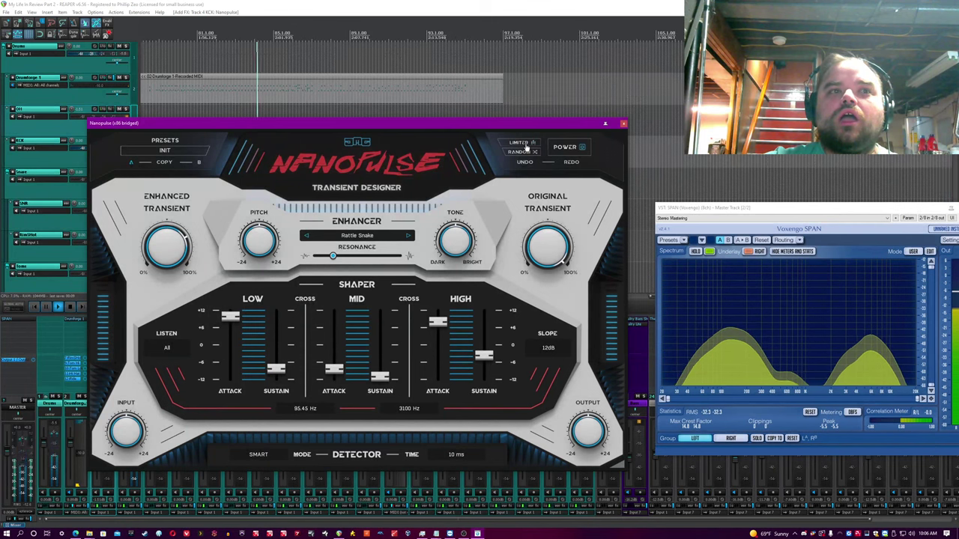
Audition the detector's Spectral and Fast modes on the playing kick, and return the mode to Smart
left_click_drag(513, 123, 555, 129)
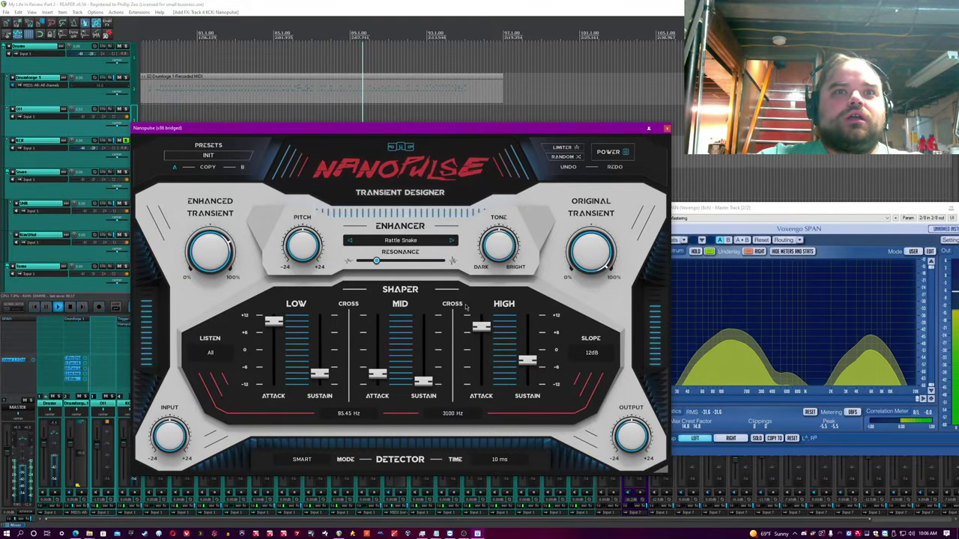
left_click(309, 463)
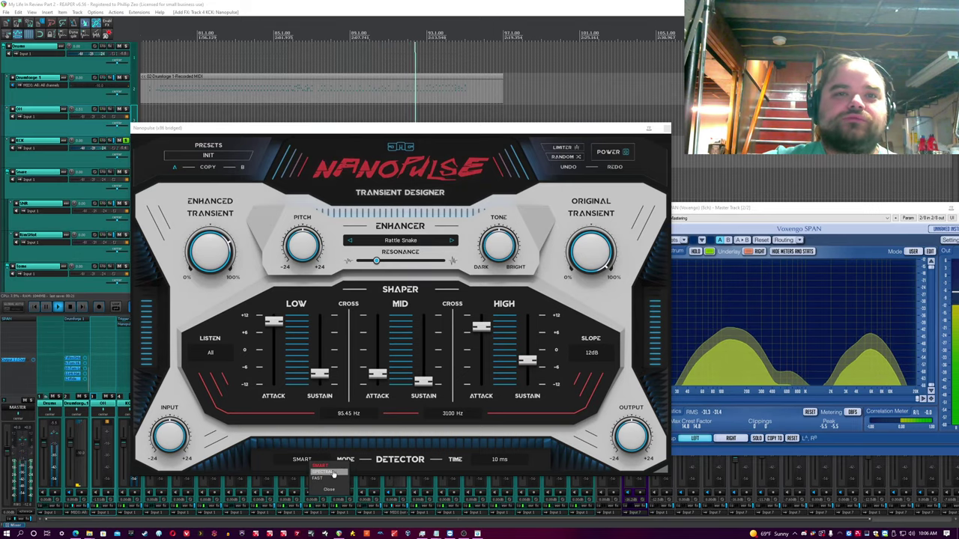
left_click(339, 474)
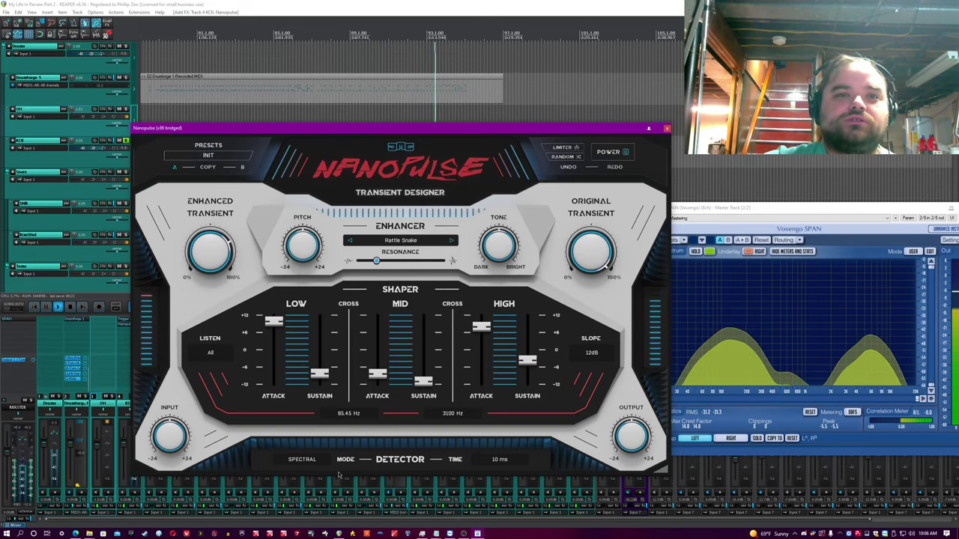
left_click(299, 461)
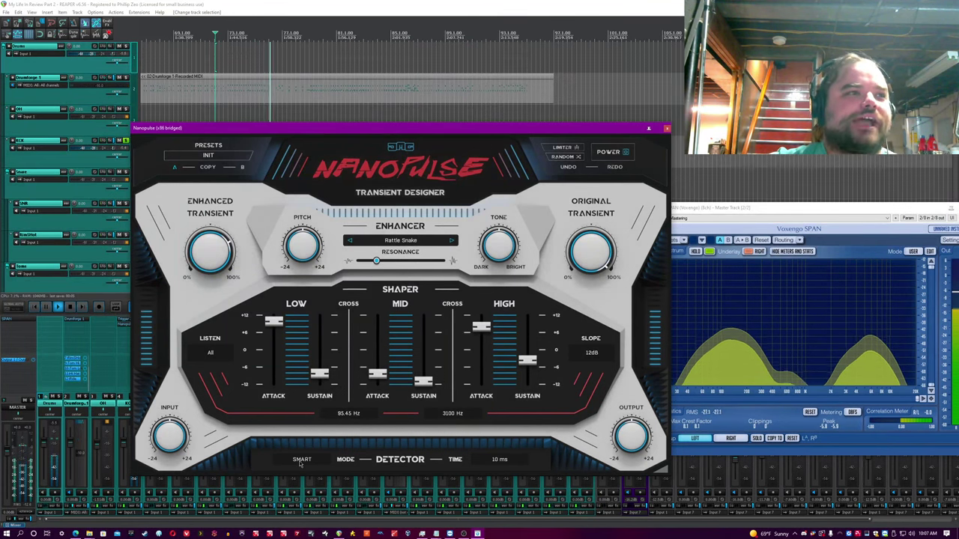
left_click(300, 462)
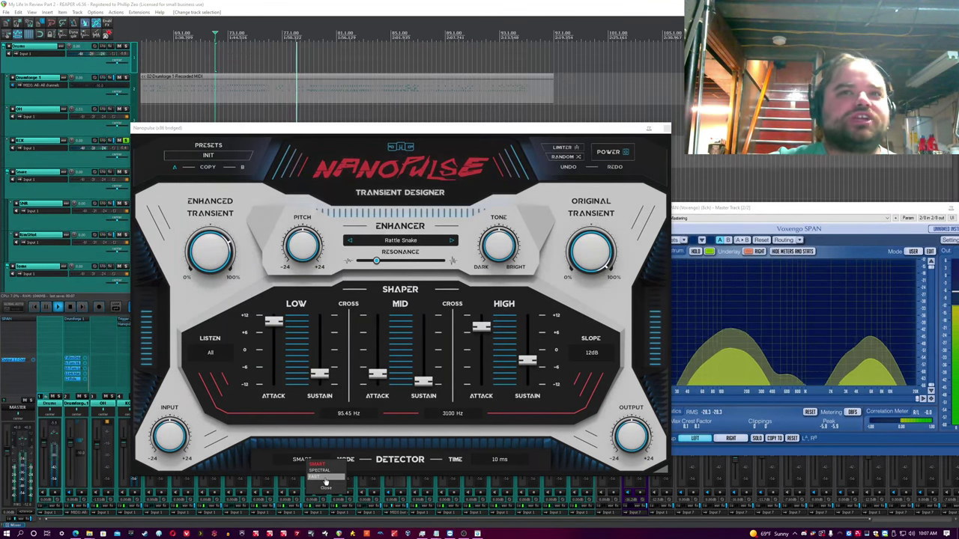
left_click(320, 477)
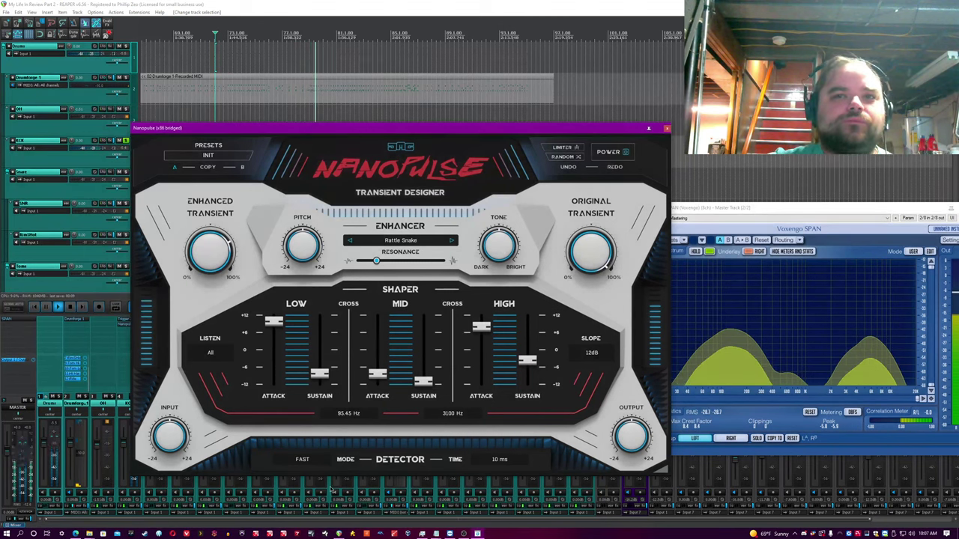
left_click(303, 463)
left_click(319, 475)
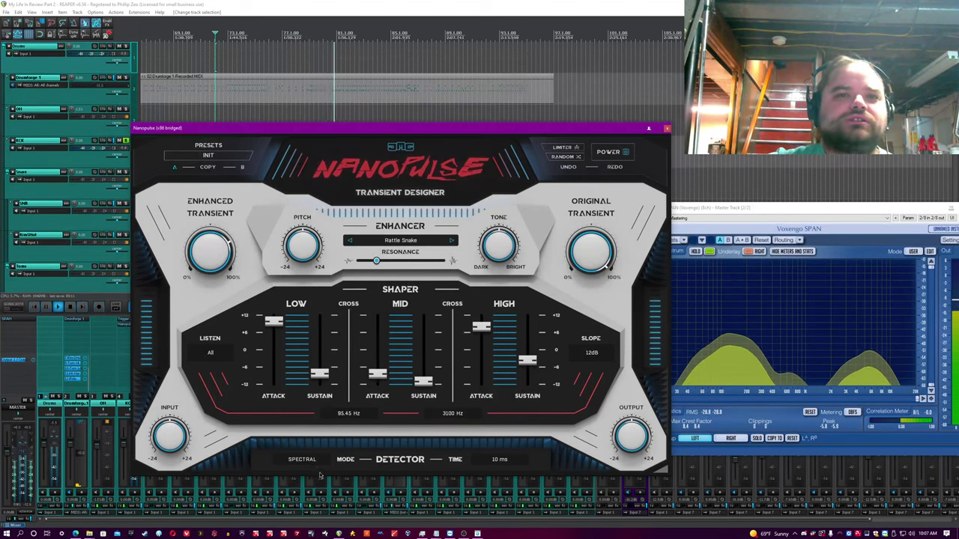
left_click(302, 459)
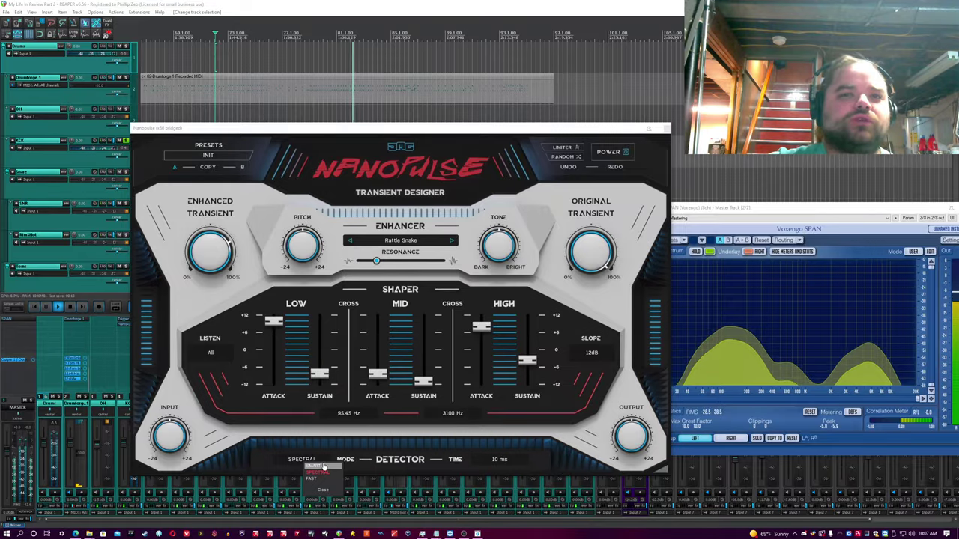
left_click(325, 466)
Keep the Shaper's listen mode at All and close the kick track's Nanopulse window
left_click(545, 93)
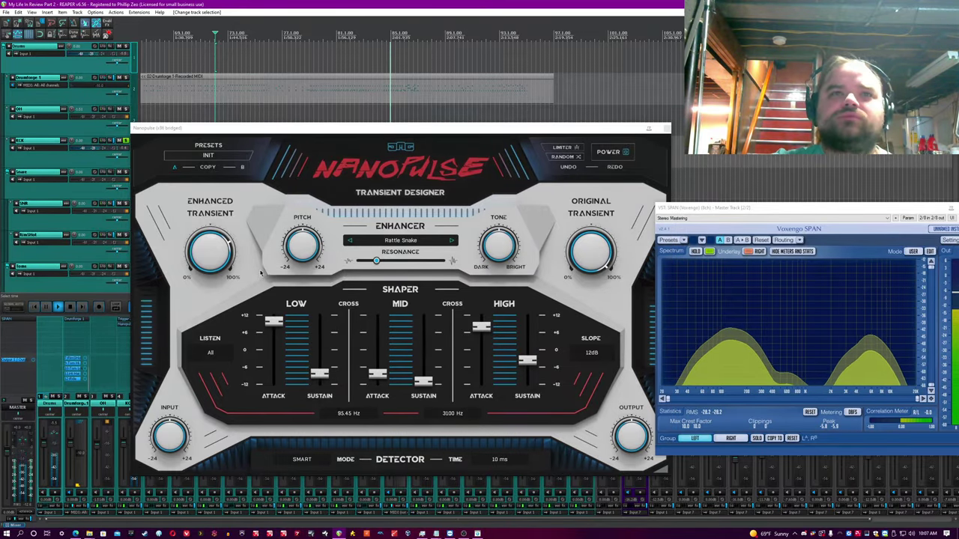
left_click(208, 353)
left_click(210, 340)
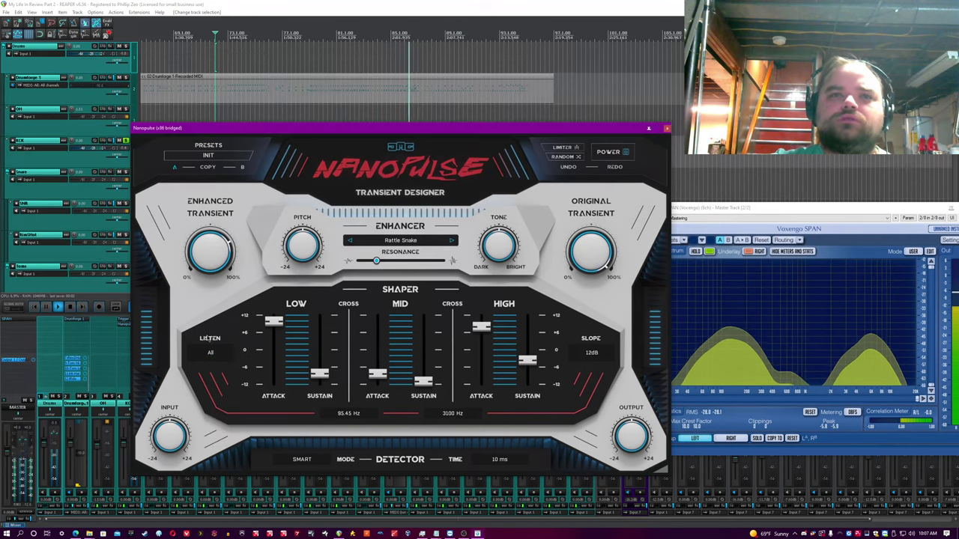
left_click(666, 128)
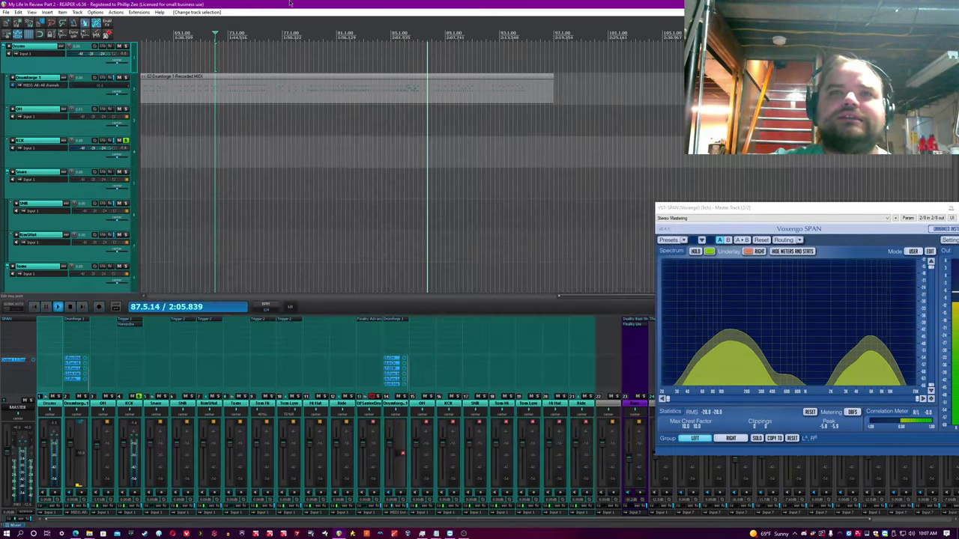
Solo the Drums bus instead of the kick, and lower the kick fader to about -4 dB and the OH fader to about -7 dB
left_click(138, 396)
left_click(125, 453)
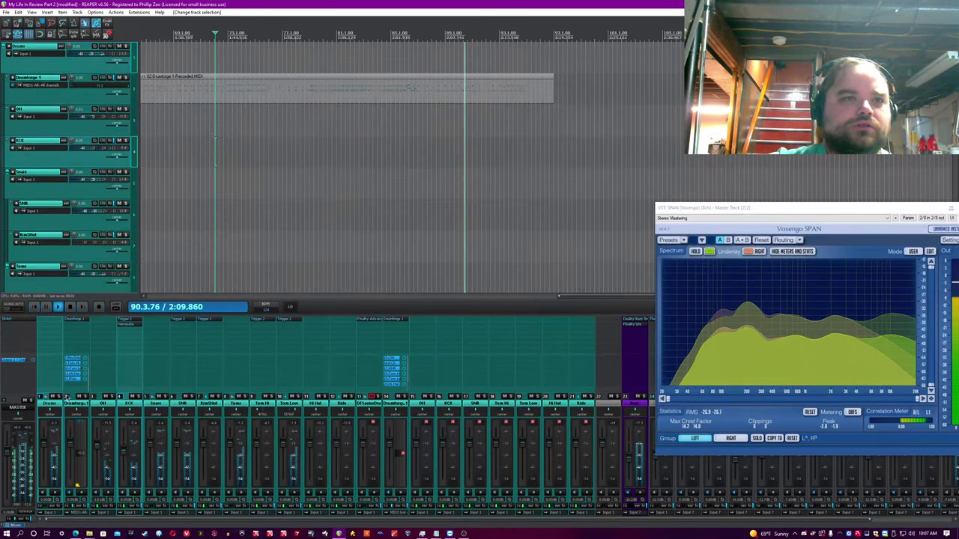
left_click(58, 396)
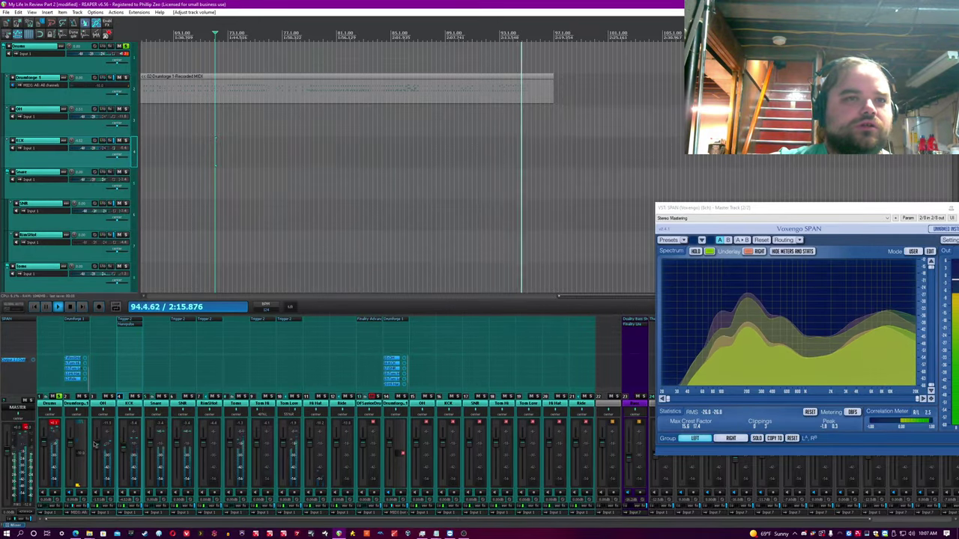
left_click_drag(96, 444, 96, 454)
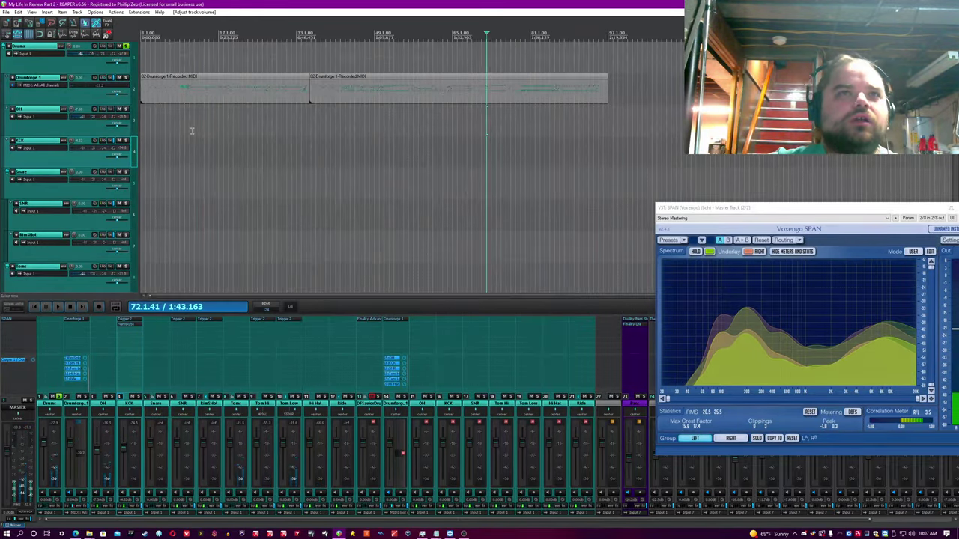
Solo the Snare track and insert Nanopulse on it, moving and enlarging the plugin window
left_click(166, 404)
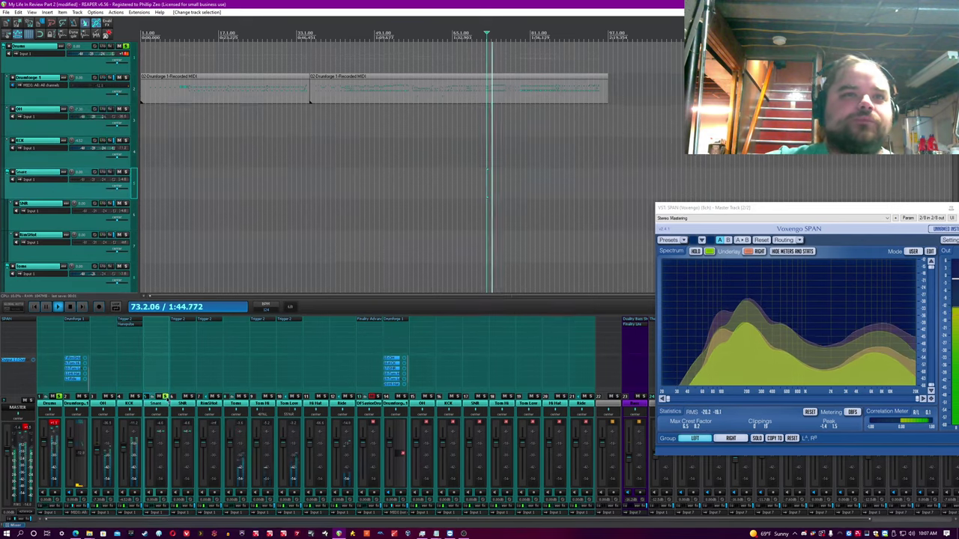
left_click(165, 396)
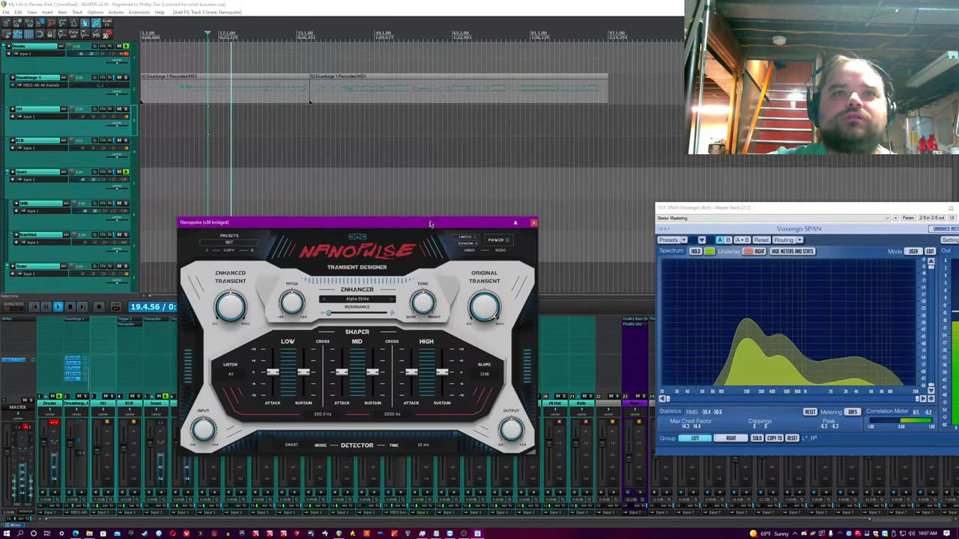
left_click_drag(352, 220, 274, 94)
right_click(323, 123)
left_click(351, 151)
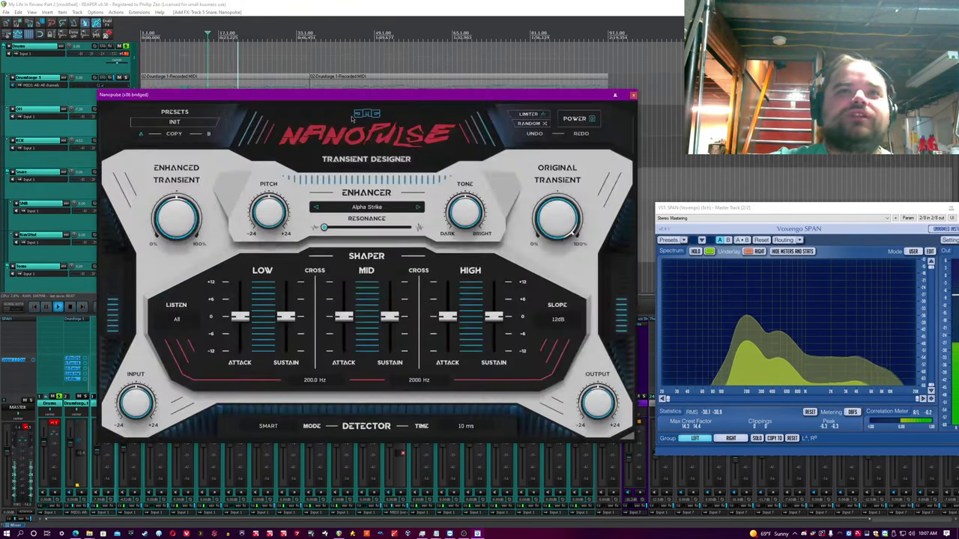
Reposition the snare's Nanopulse window slightly higher and save the project
left_click_drag(342, 98, 335, 89)
left_click(383, 3)
key("ctrl+s")
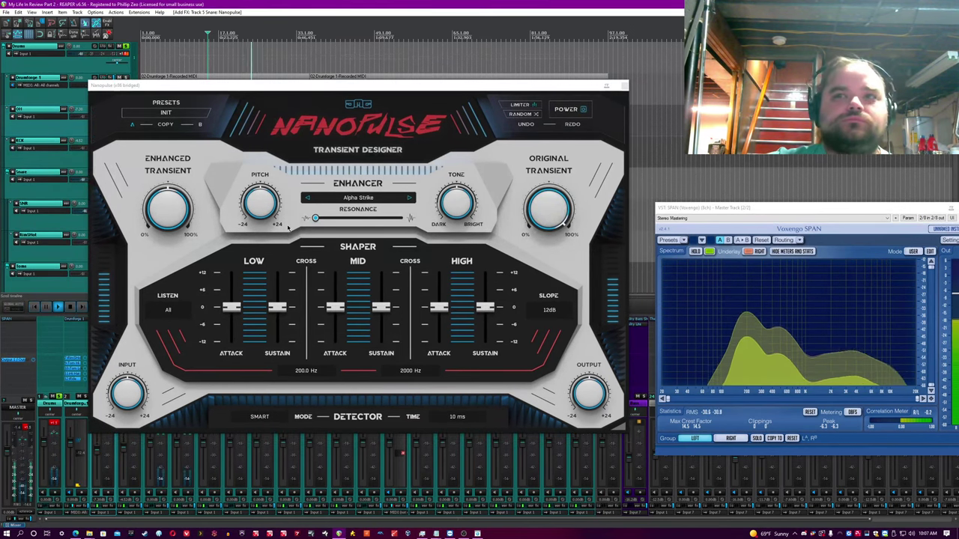
Set the Shaper's listen mode to Attack, turn Original Transient down to 0% and raise Enhanced Transient
left_click(171, 310)
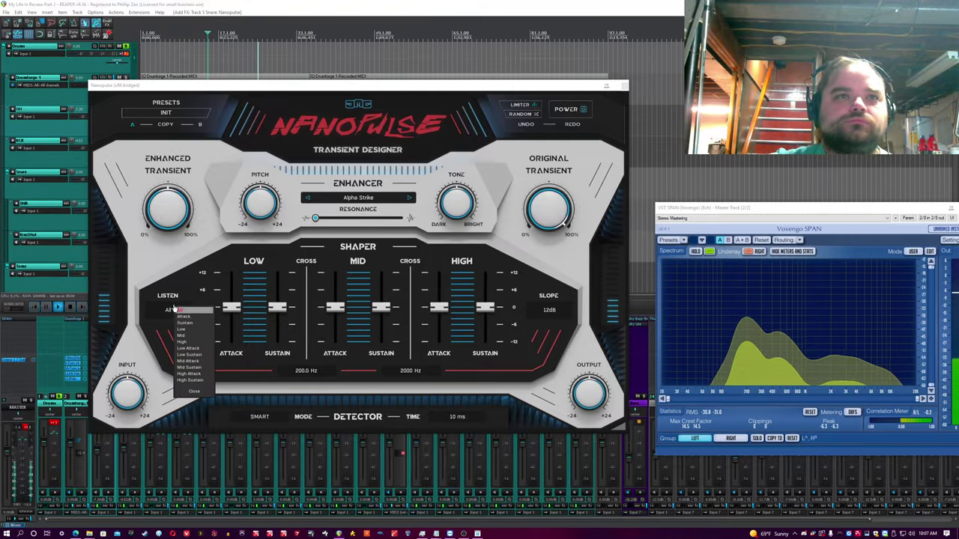
left_click(181, 320)
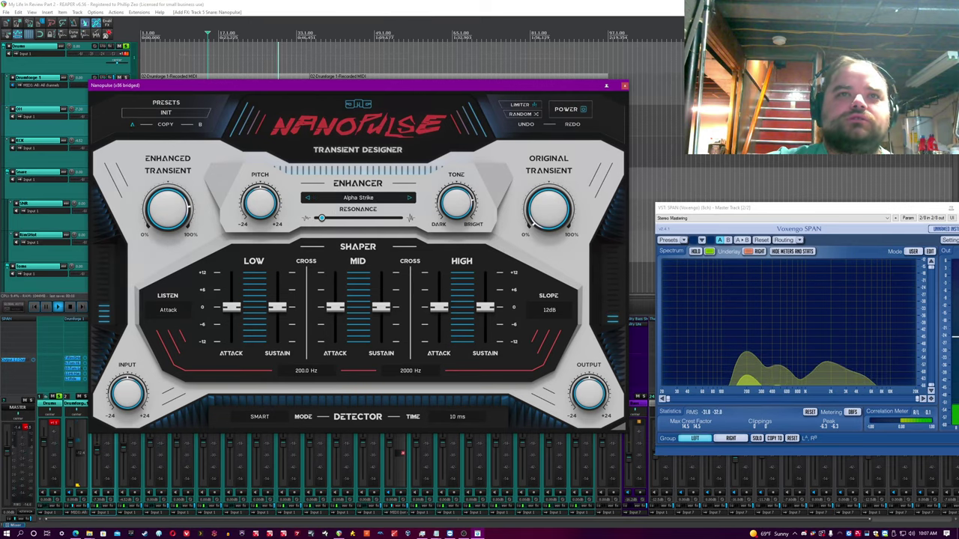
Audition the Snare Trap, Click Bait and Rattle Snake enhancer sounds on the snare, restarting playback to compare them
left_click(358, 198)
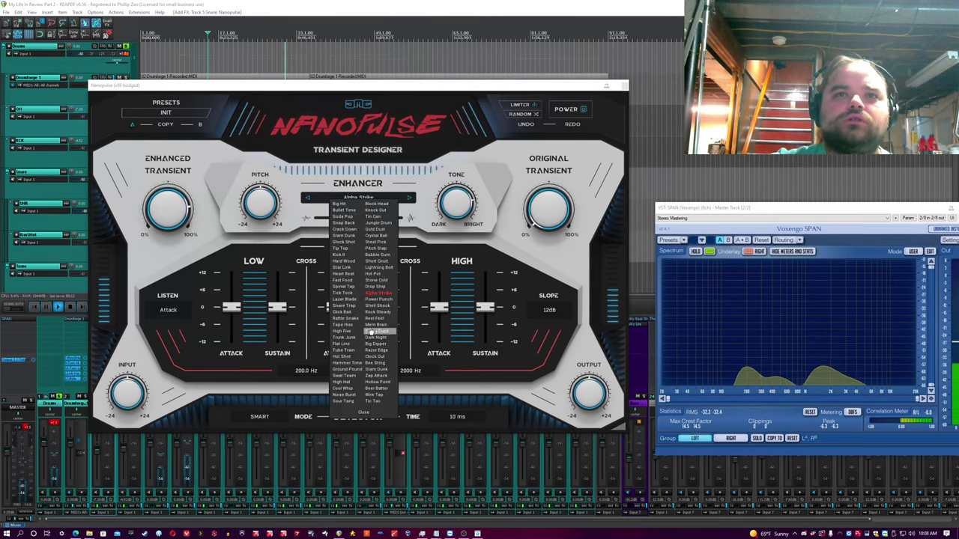
left_click(376, 299)
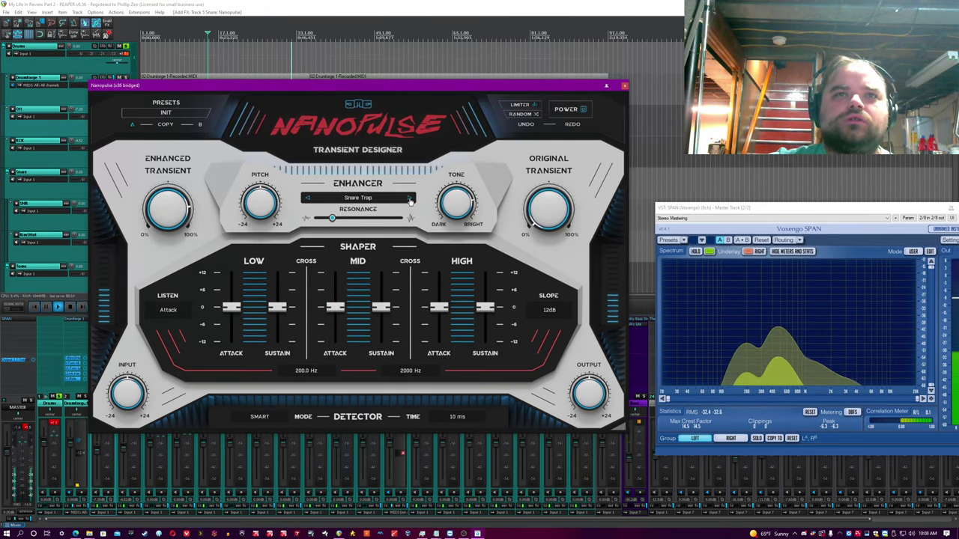
left_click(410, 199)
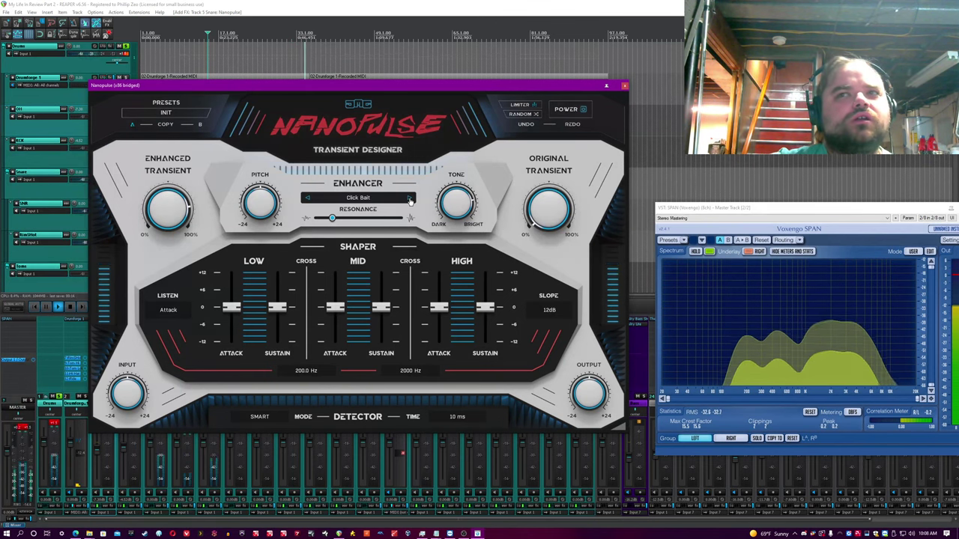
left_click(410, 199)
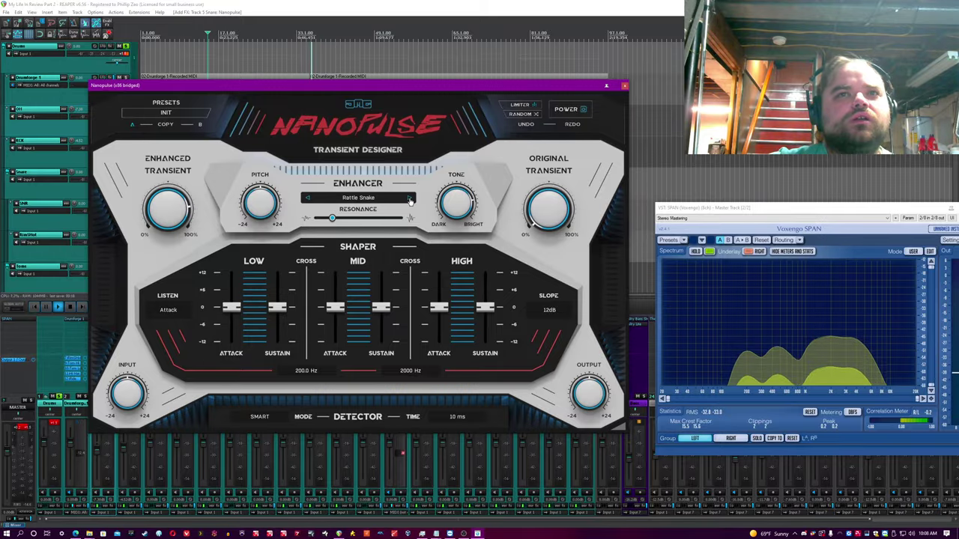
left_click(269, 4)
key("space")
key("space")
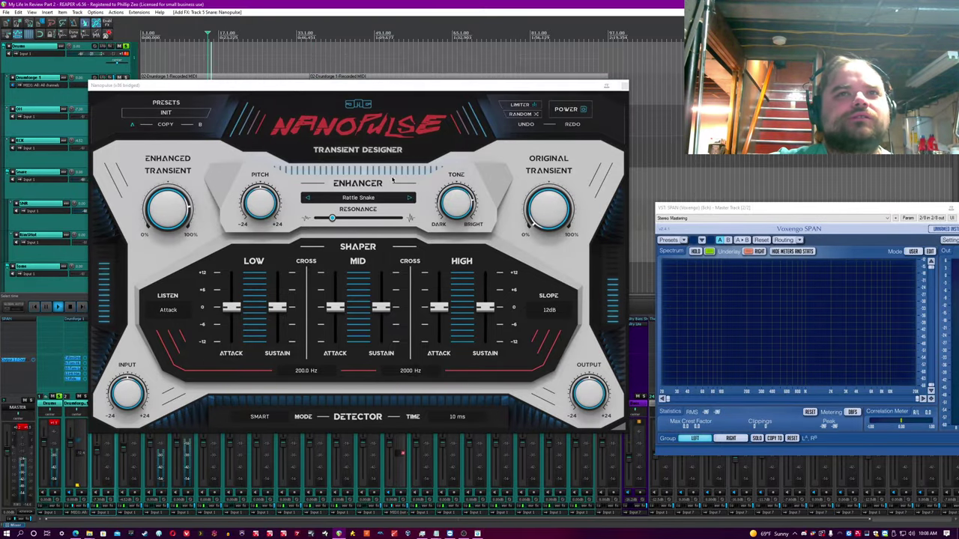
key("space")
Browse further enhancer sounds, choose Hot Shot and raise its resonance to about halfway
left_click(409, 198)
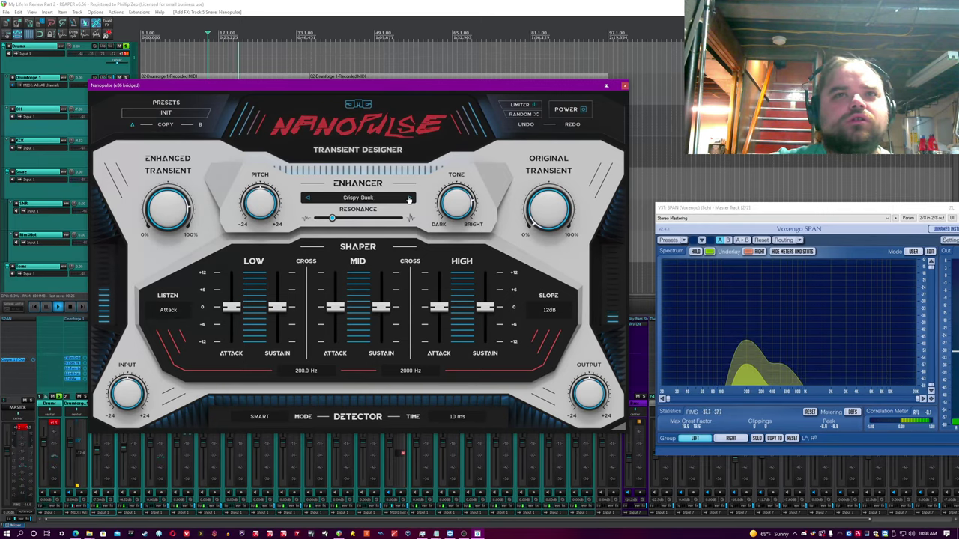
left_click(375, 199)
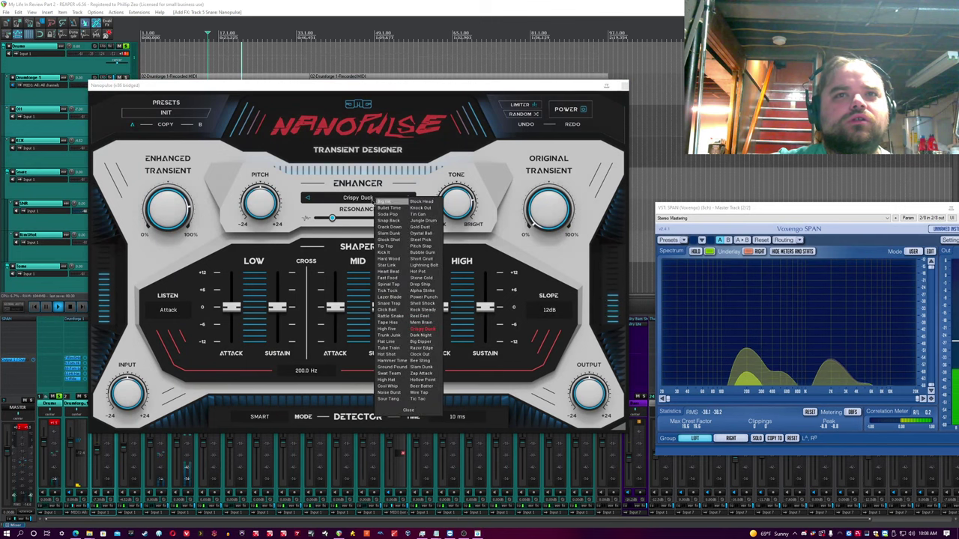
left_click(436, 346)
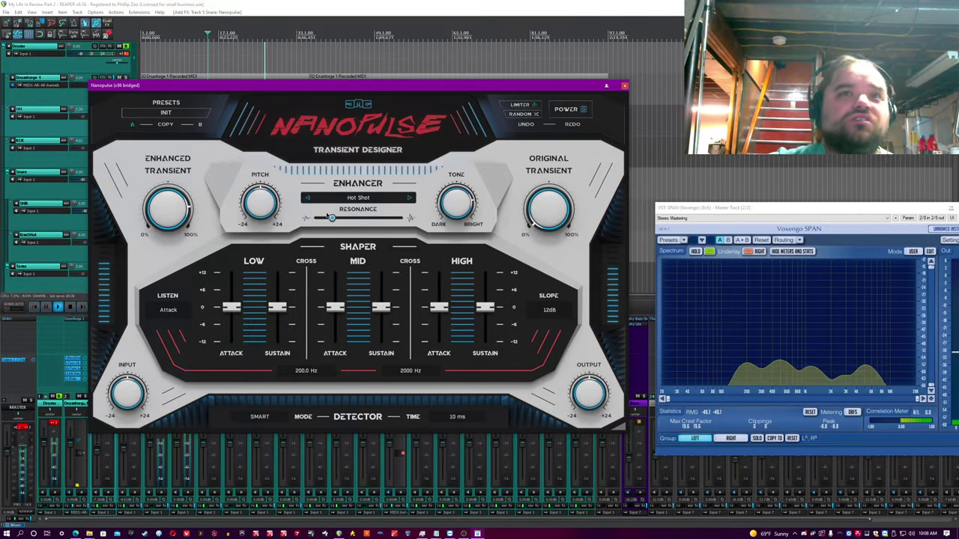
left_click_drag(331, 218, 355, 218)
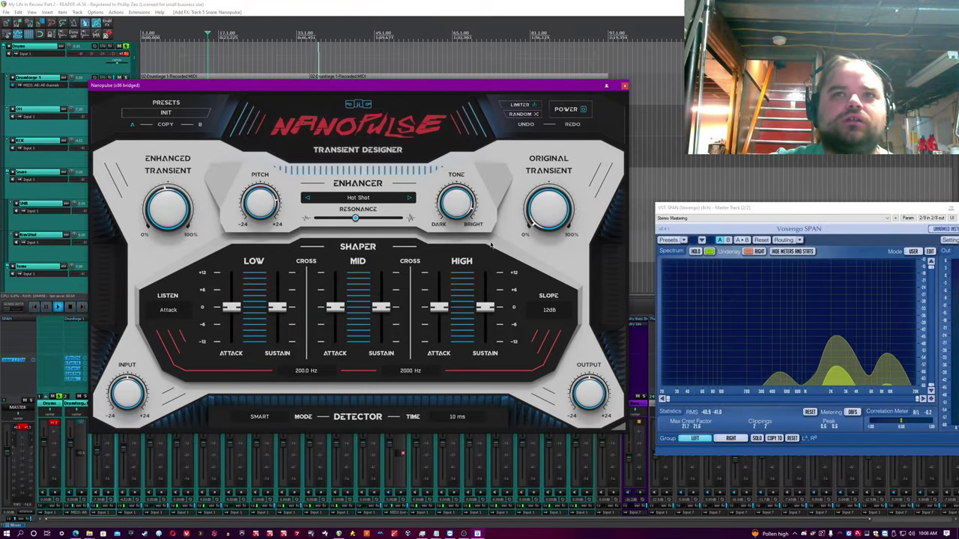
Restore Original Transient to 100%, lower Enhanced Transient slightly, and return the listen mode to All during playback
left_click(222, 4)
left_click(343, 65)
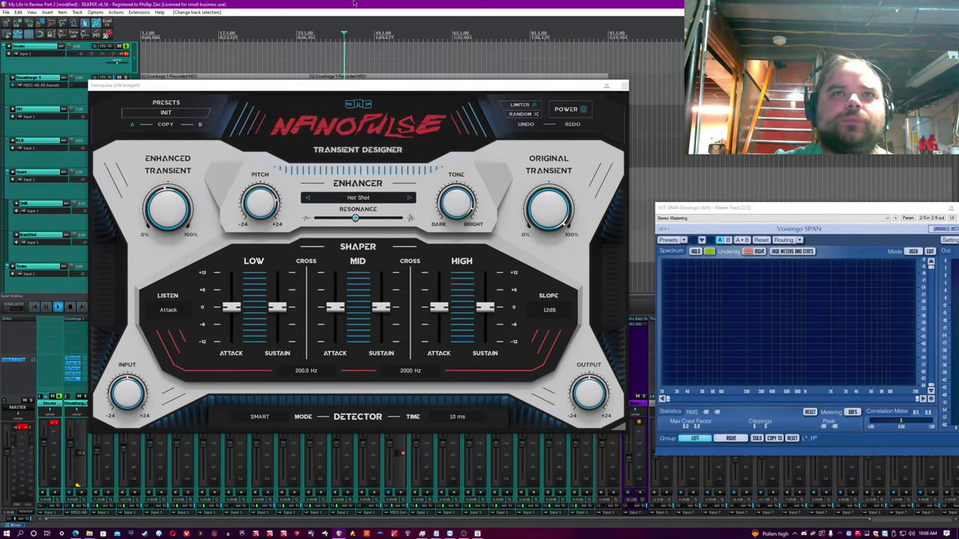
left_click(159, 215)
key("space")
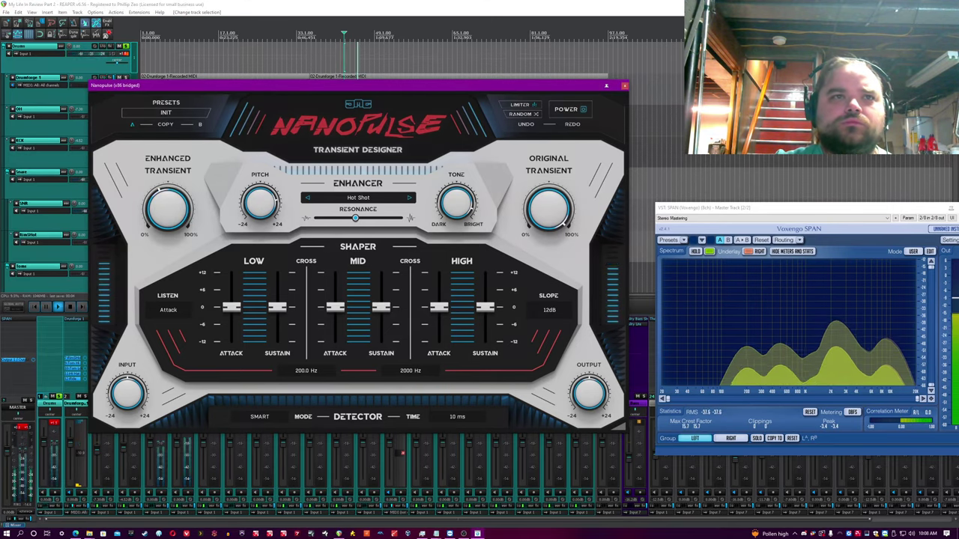
left_click(170, 310)
left_click(176, 319)
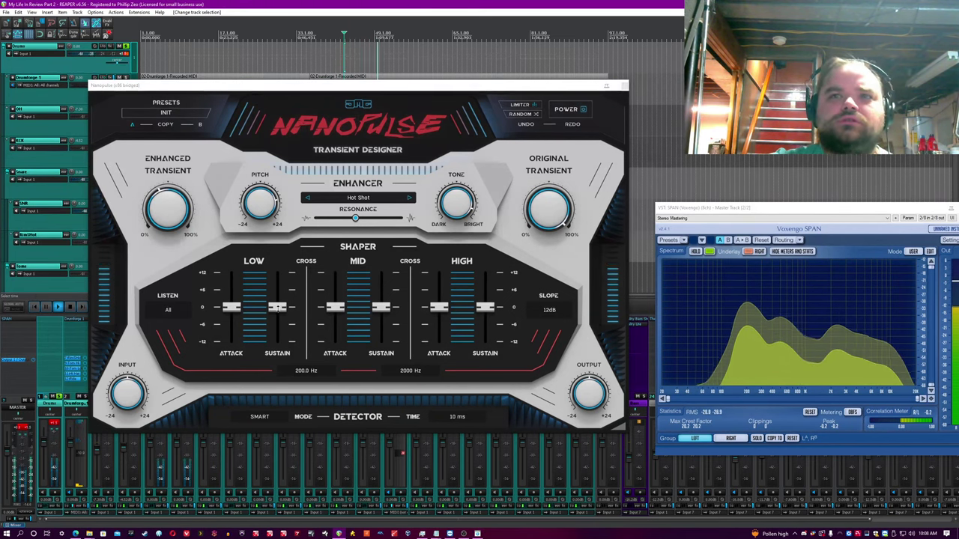
Set the Shaper's crossover frequencies to 219.0 Hz and 5883 Hz, and restart playback
left_click(307, 370)
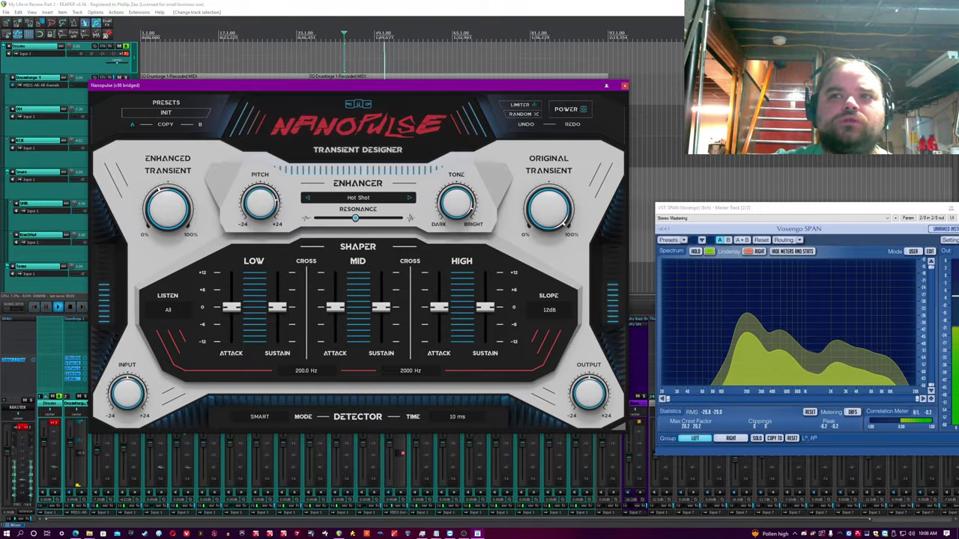
left_click_drag(307, 370, 307, 366)
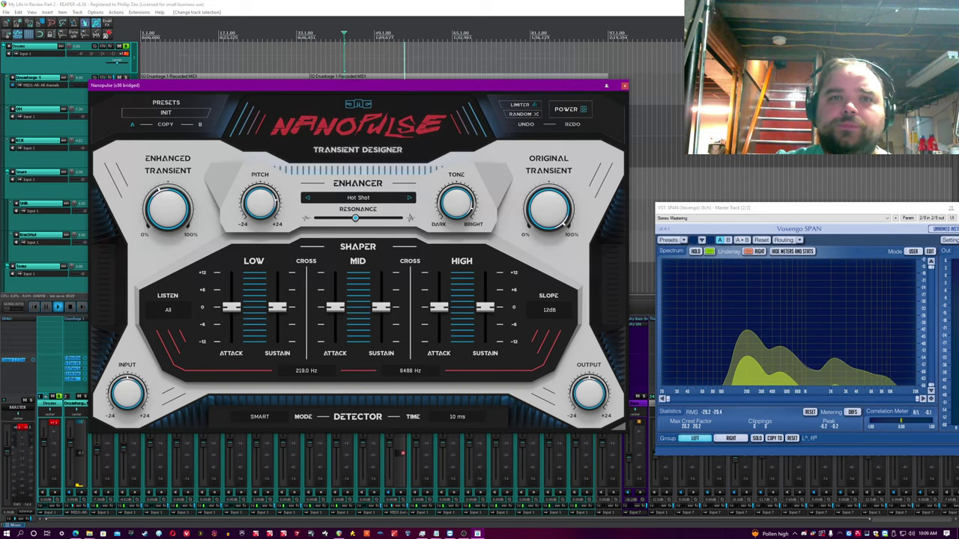
left_click(418, 4)
key("space")
key("space")
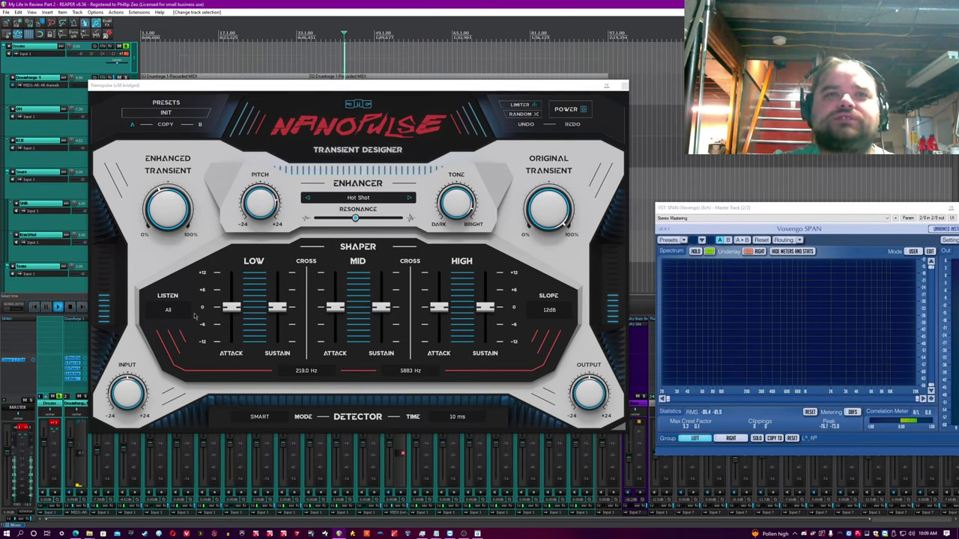
Raise the snare's low attack to about +3, cut low and mid sustain to about -5, and boost high attack and sustain to about +5 and +4
left_click_drag(231, 307, 277, 322)
key("space")
left_click_drag(381, 307, 381, 321)
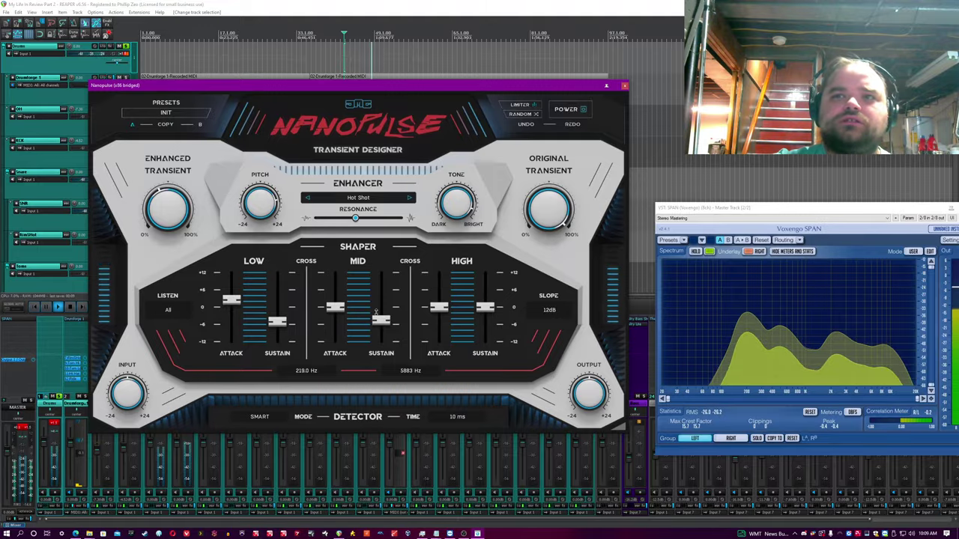
left_click_drag(439, 307, 445, 287)
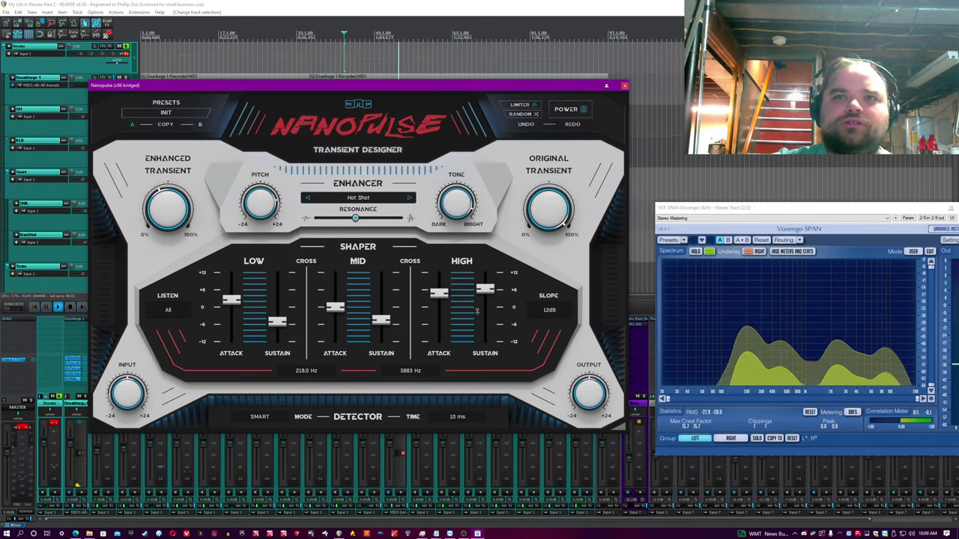
left_click(344, 66)
left_click_drag(485, 288, 485, 295)
Replay the snare from bar 17 and switch Nanopulse off and back on to compare the processing
left_click(222, 66)
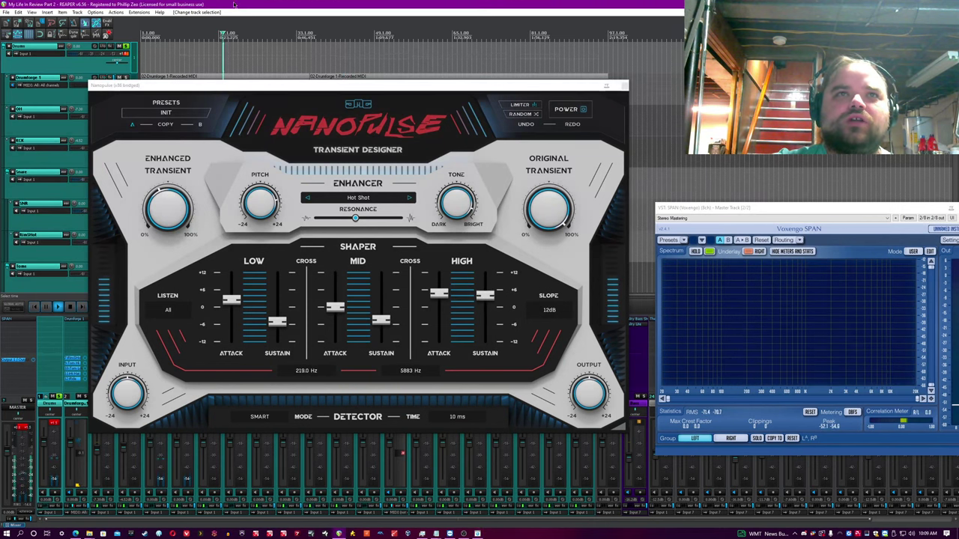
key("space")
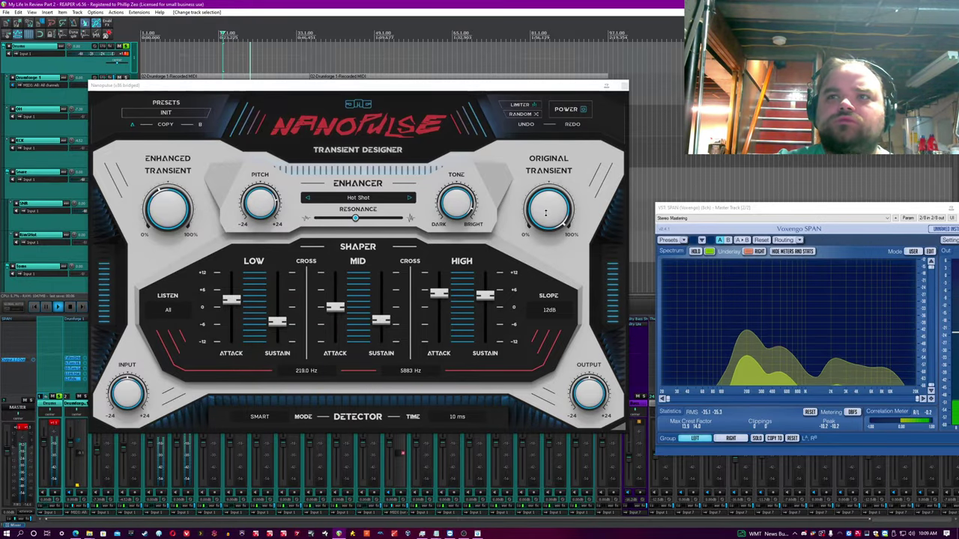
left_click(577, 109)
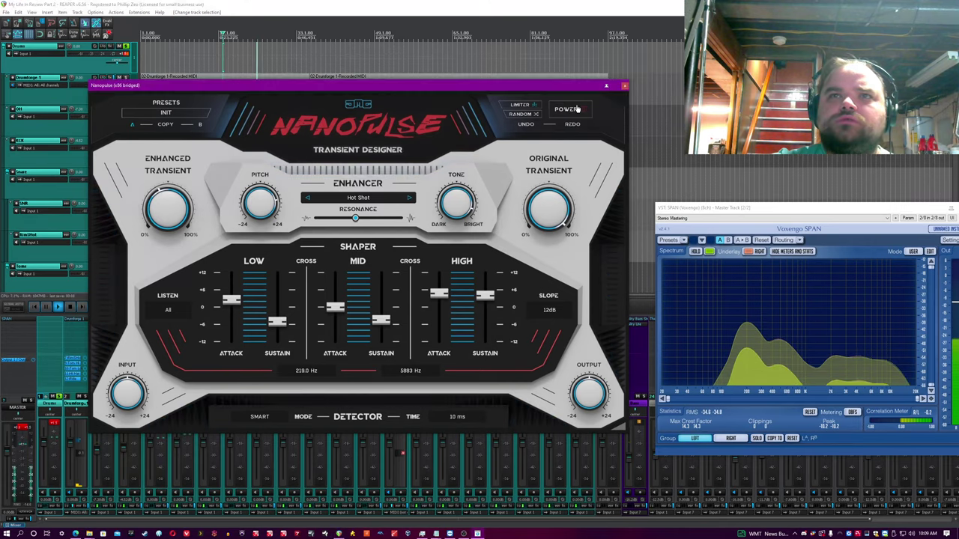
left_click(577, 109)
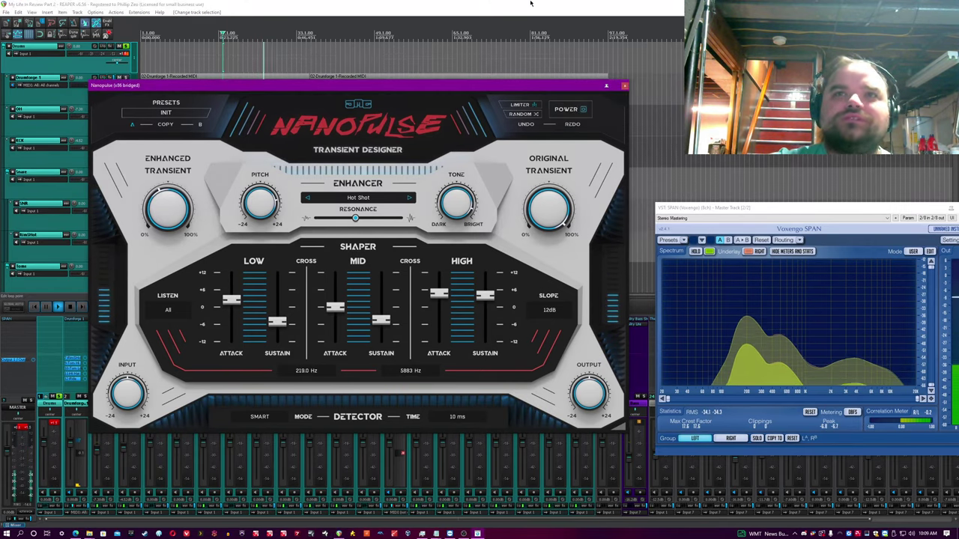
Unsolo the Snare track to hear it within the full drum mix, and close the Nanopulse window
left_click(574, 67)
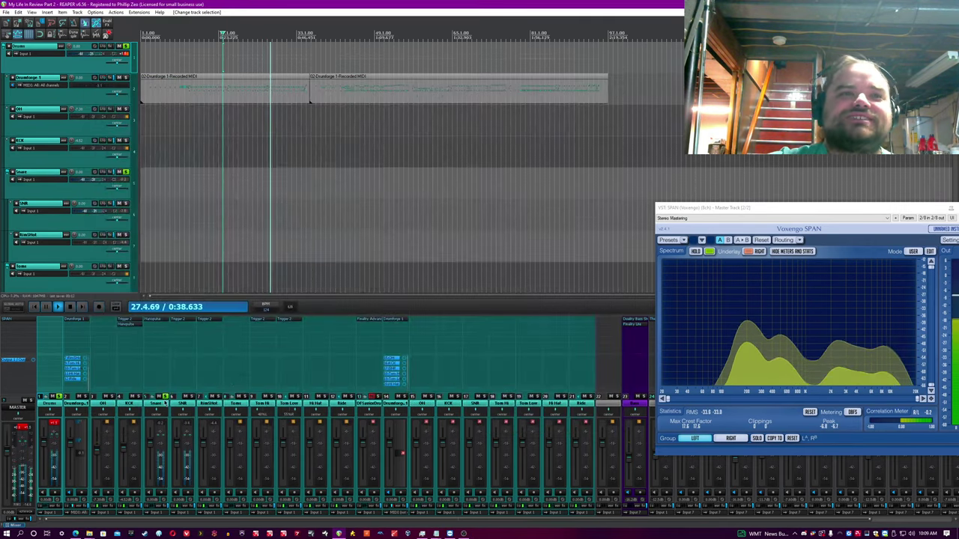
left_click(166, 402)
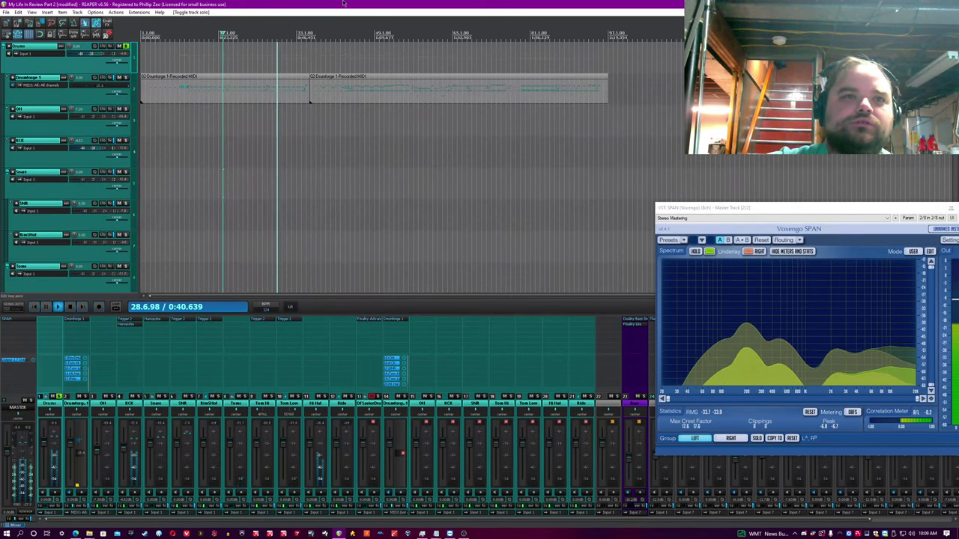
left_click(155, 320)
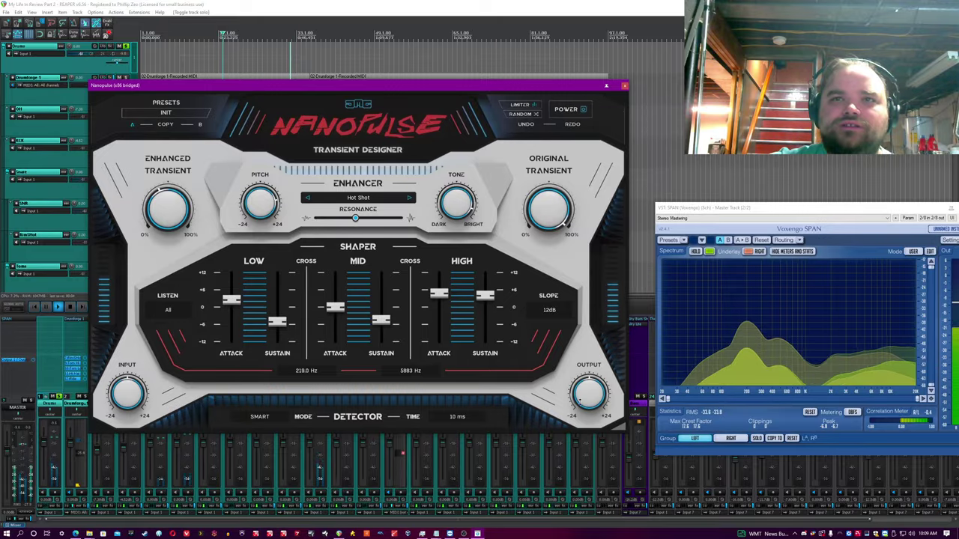
left_click(625, 87)
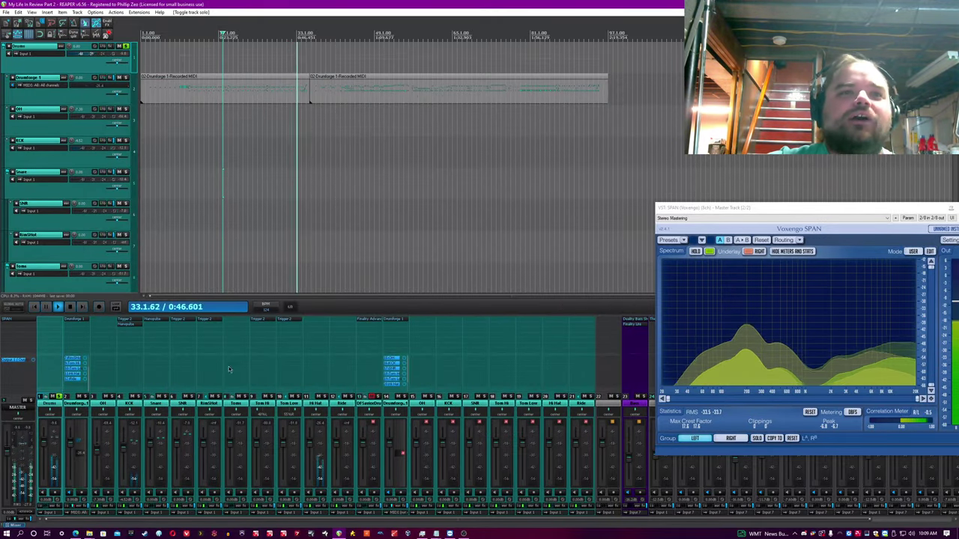
Select the Toms, Tom Hi and Tom Low tracks in turn and save the project
left_click(218, 408)
left_click(236, 406)
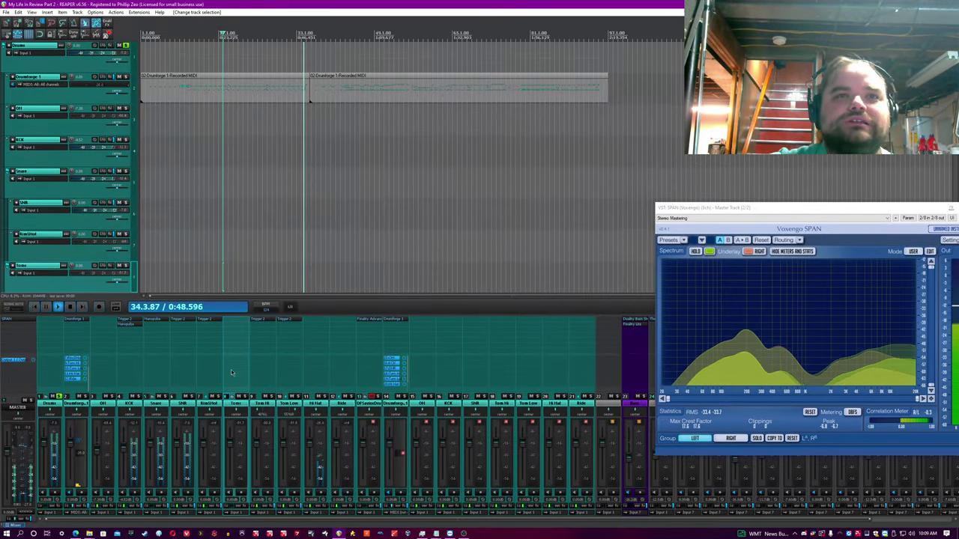
left_click(262, 405)
left_click(288, 406)
key("ctrl+s")
left_click(236, 406)
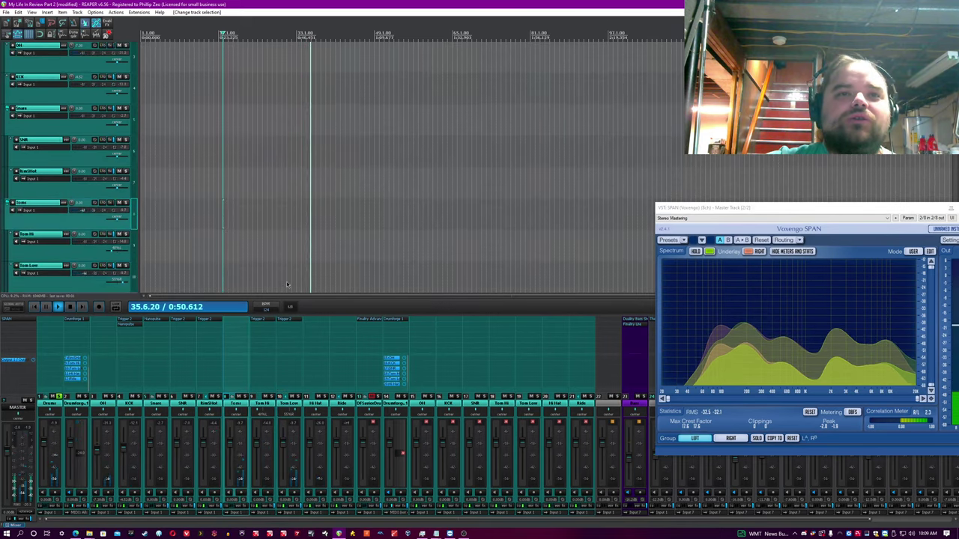
Find the tom fill and loop playback over about bars 34 to 35
left_click(287, 118)
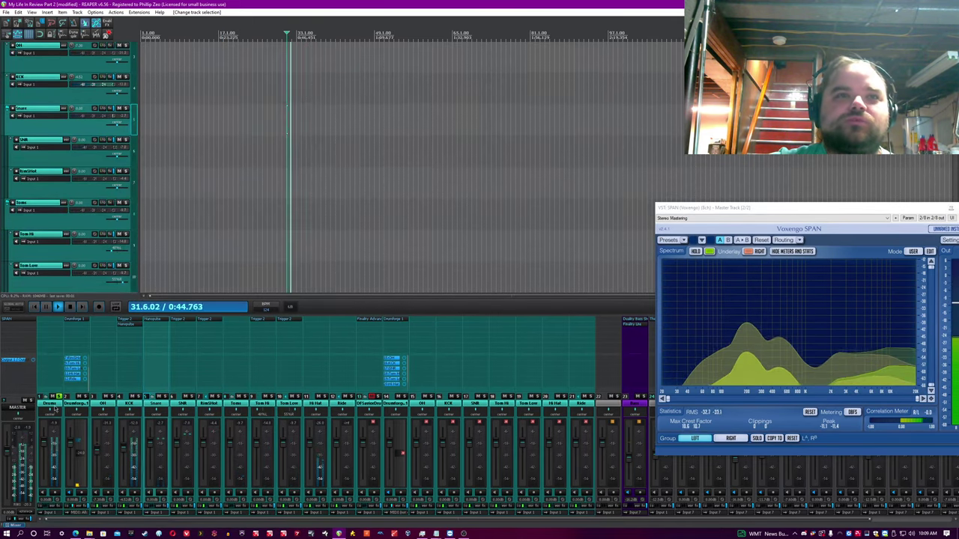
left_click(49, 405)
scroll(461, 149, "up", 4)
left_click(577, 122)
left_click_drag(582, 121, 607, 111)
key("r")
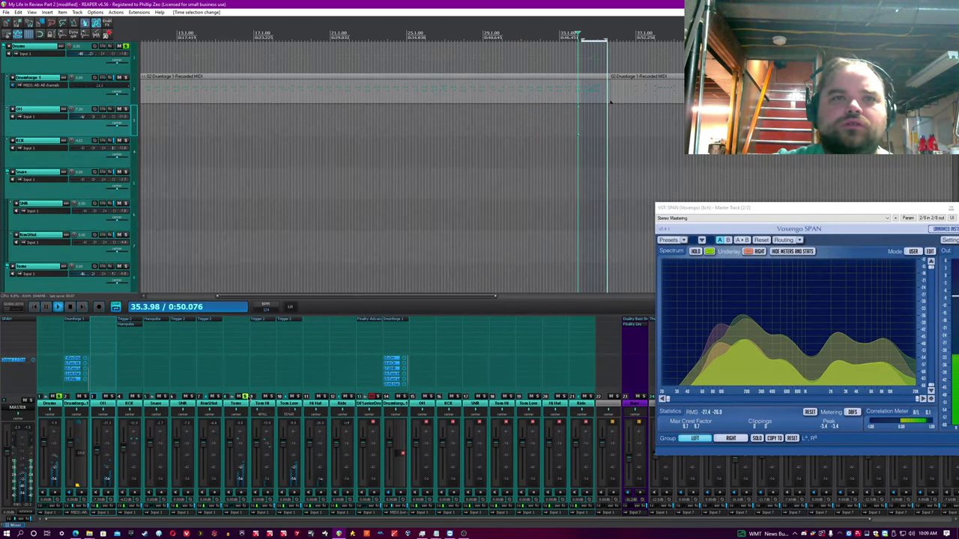
With Toms soloed, add the Nanopulse (x86) plugin to the Tom Hi track and choose the Spinal Tap enhancer sound
left_click(245, 395)
double_click(262, 341)
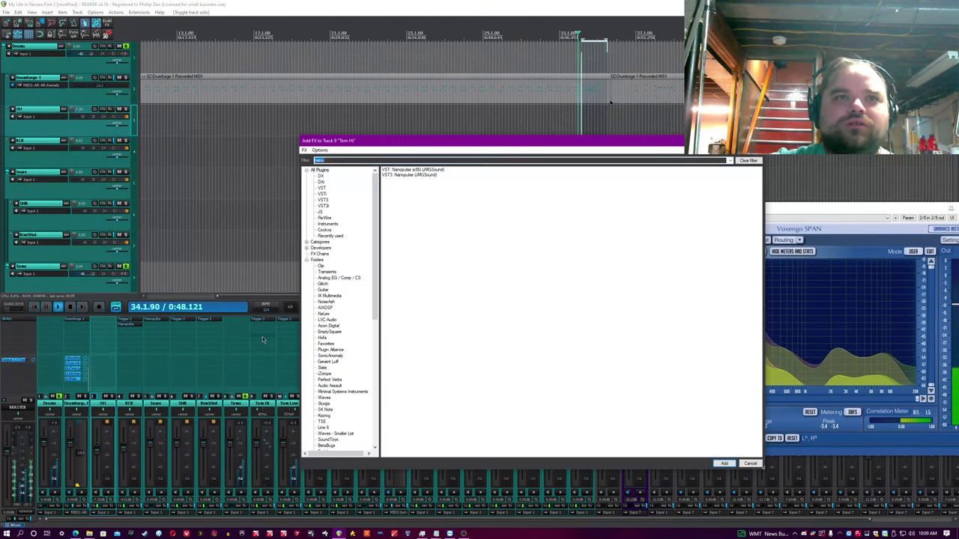
double_click(382, 169)
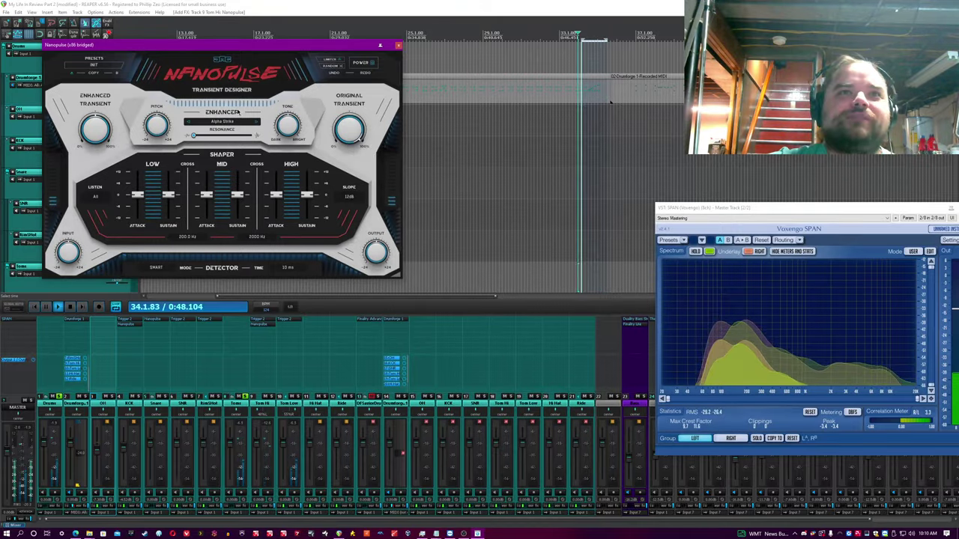
left_click(236, 123)
left_click(253, 207)
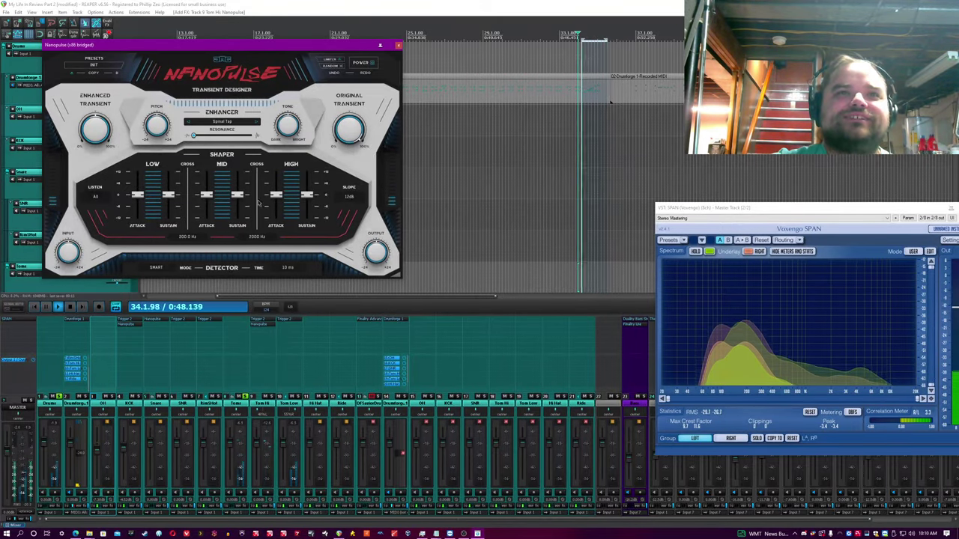
Solo the Tom Hi track and scale the Nanopulse interface to 150%
left_click(271, 396)
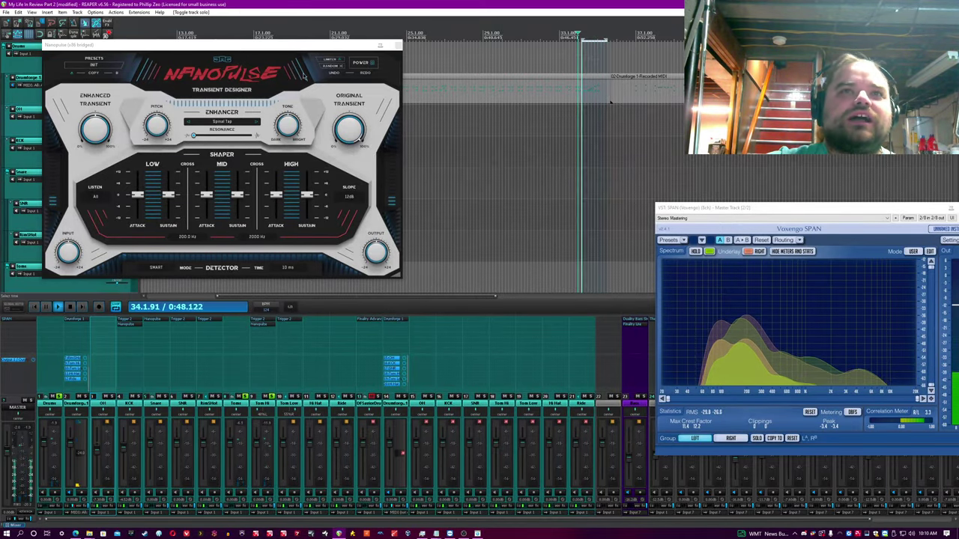
left_click(250, 91)
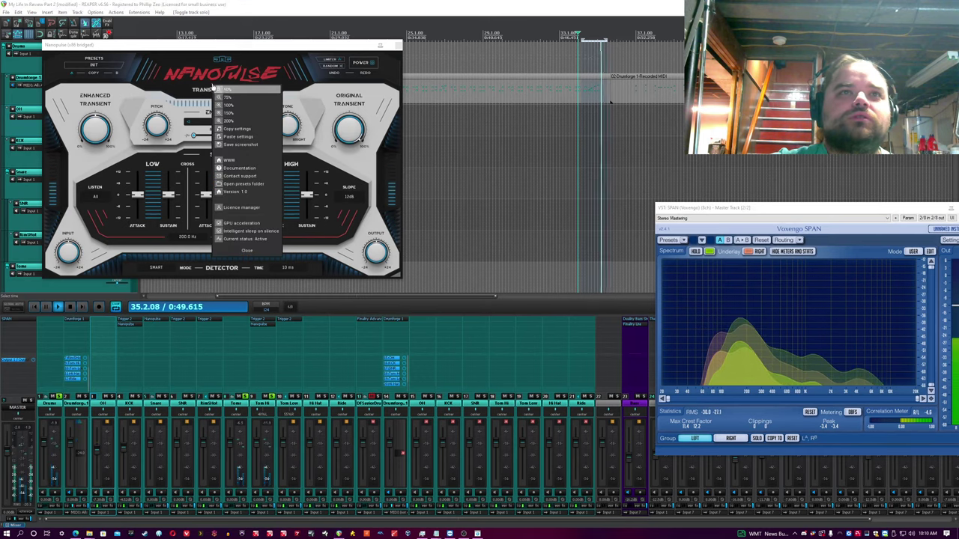
left_click(238, 118)
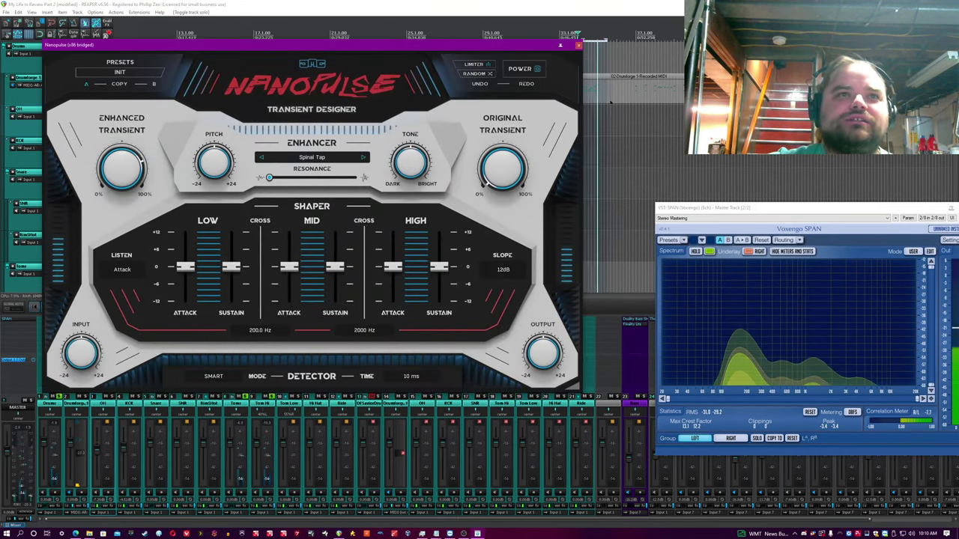
Browse the enhancer sounds, choose Hard Wood and raise its resonance to about 30%
left_click(320, 158)
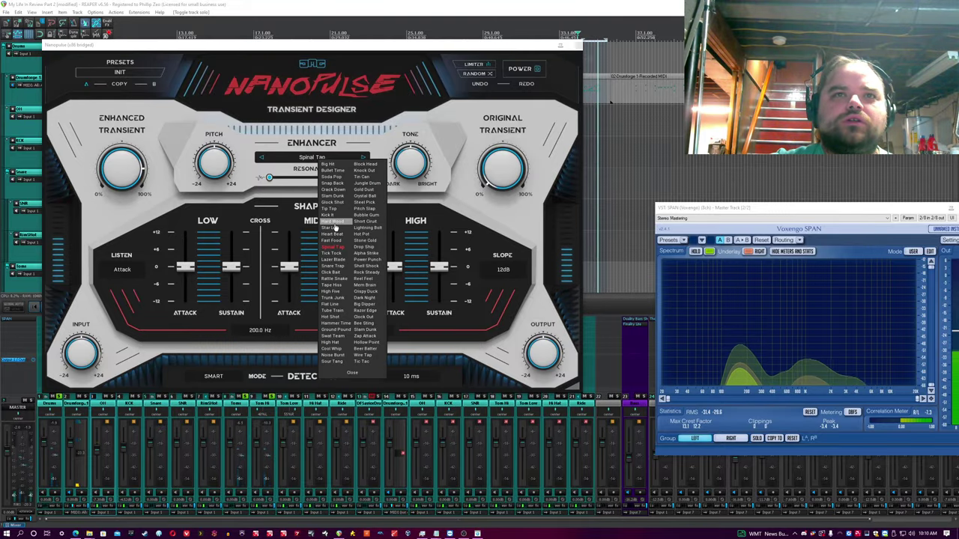
left_click(362, 233)
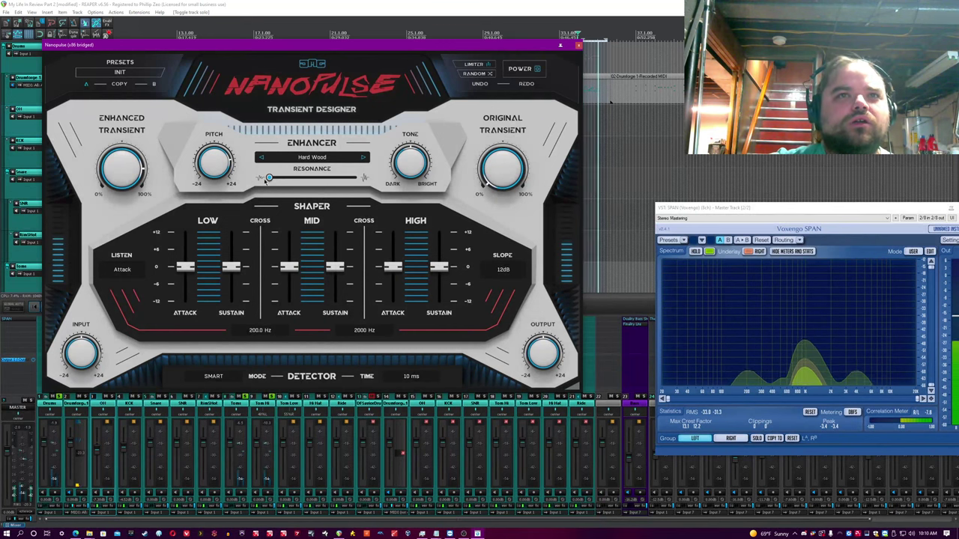
left_click_drag(268, 177, 294, 178)
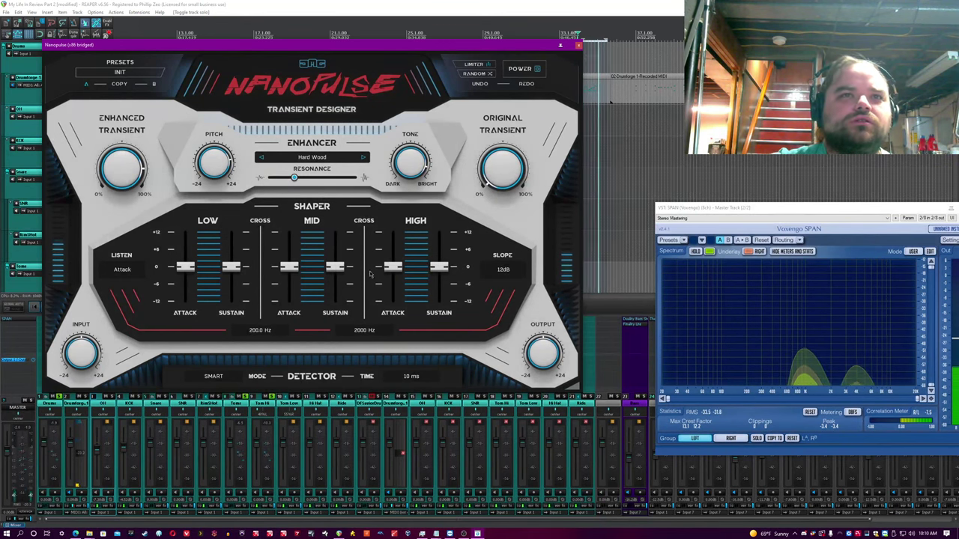
Raise the high attack to about +4, restore Original Transient to 100%, and set the listen mode to All
left_click_drag(393, 267, 393, 263)
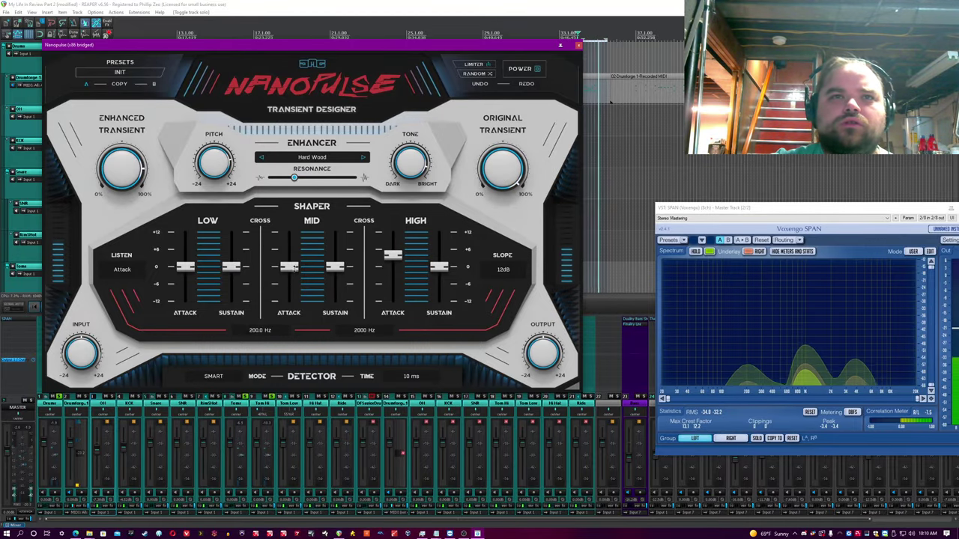
left_click(122, 271)
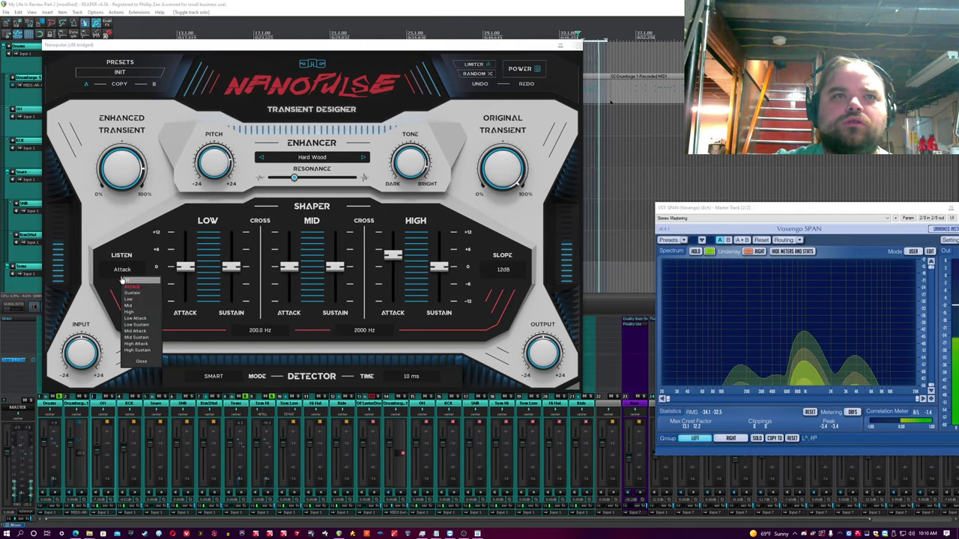
left_click(134, 281)
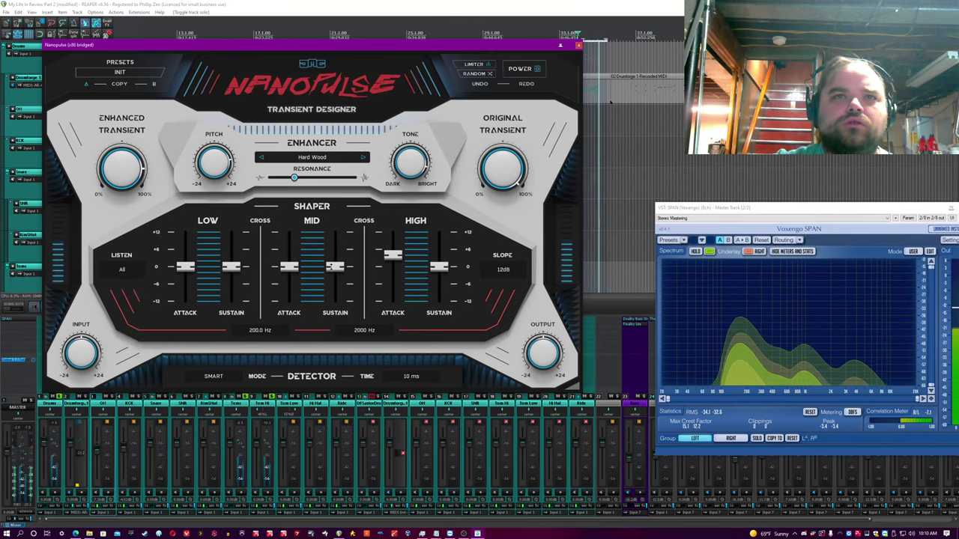
Cut mid sustain to about -6, set the low crossover to 142.6 Hz, and shape the low band with attack about +6 and sustain about -5
left_click_drag(334, 267, 335, 285)
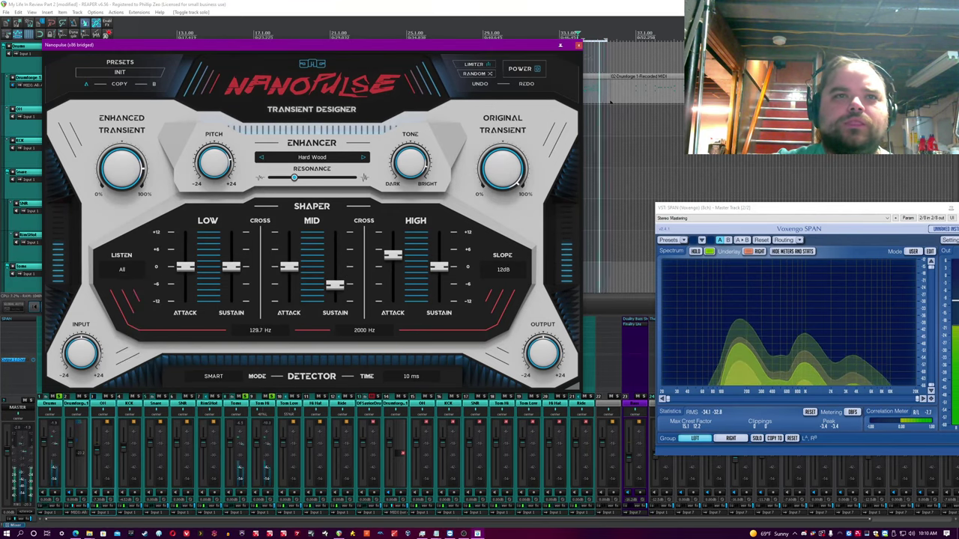
left_click_drag(260, 330, 259, 343)
left_click_drag(185, 266, 232, 280)
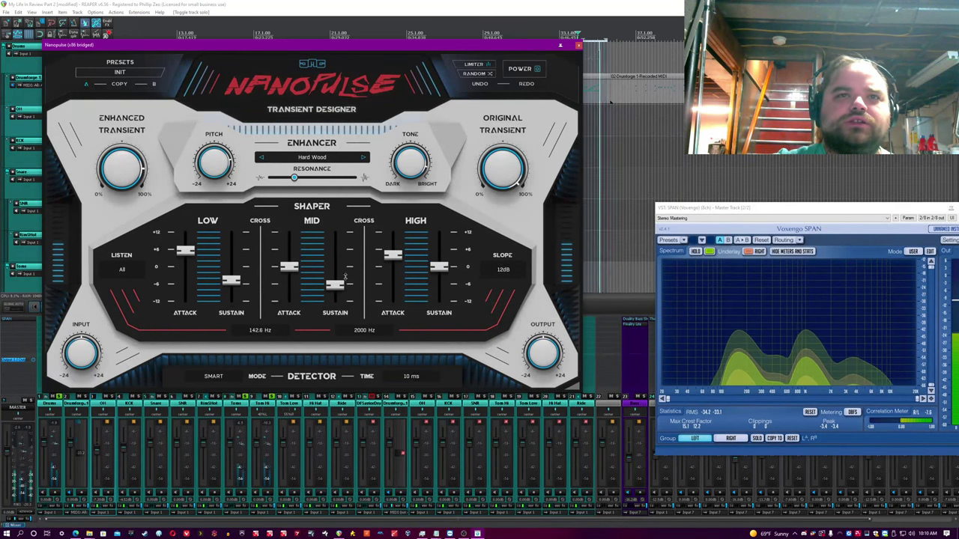
Lower mid attack to about -4 and mid sustain to about -7, raise high sustain to about +4, and increase resonance to about halfway
mouse_move(288, 267)
left_mouse_down()
mouse_move(288, 250)
mouse_move(288, 279)
left_mouse_up()
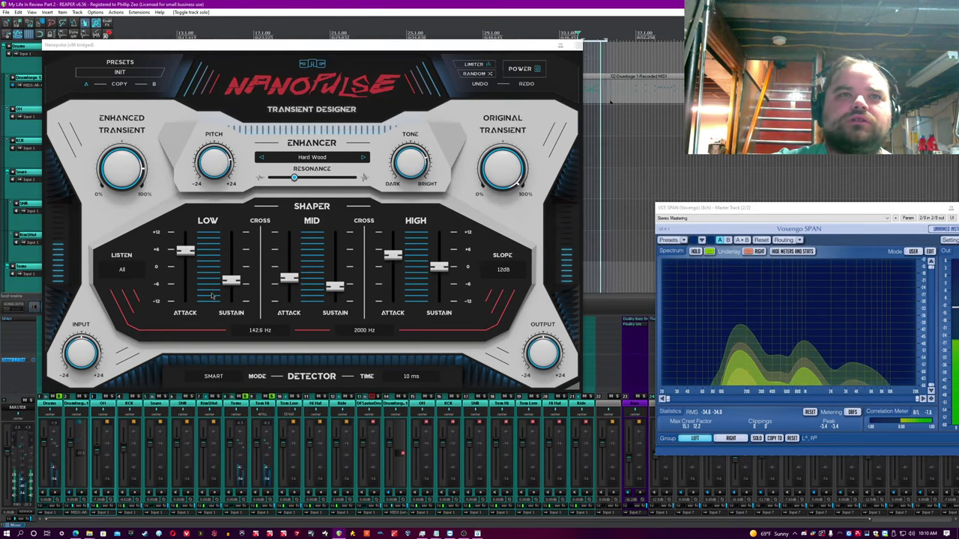
left_click_drag(438, 266, 439, 262)
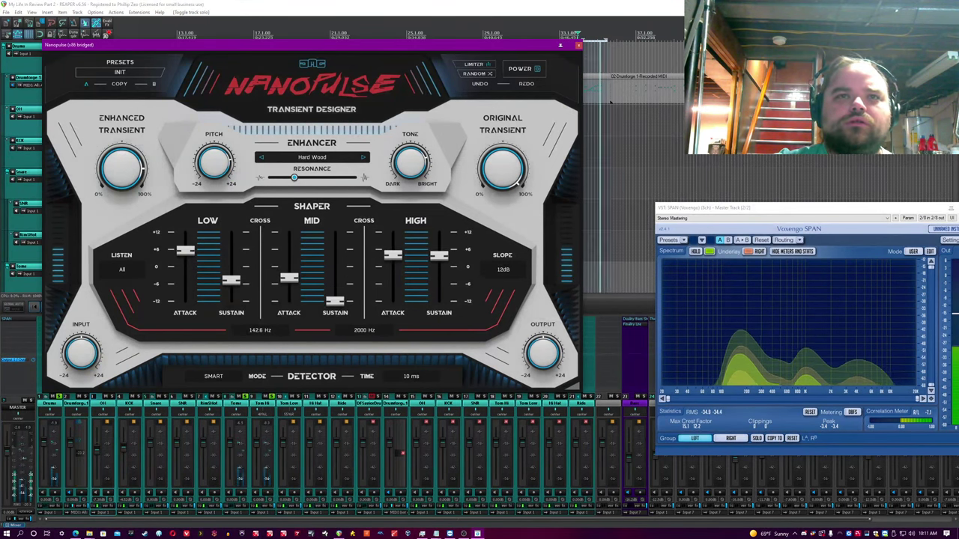
mouse_move(289, 278)
left_mouse_down()
mouse_move(289, 301)
mouse_move(291, 278)
left_mouse_up()
left_click_drag(334, 301, 335, 286)
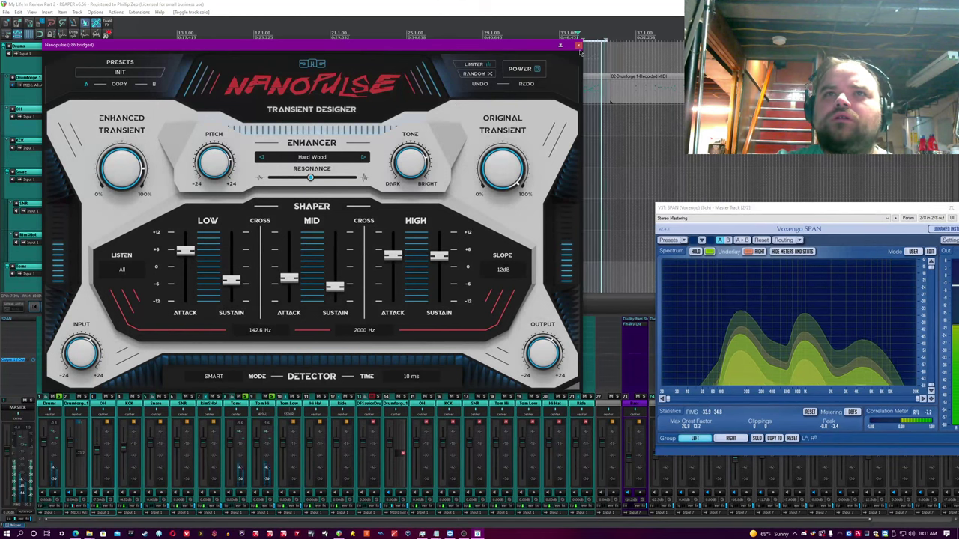
Switch Nanopulse off and back on to compare the Tom Hi sound, and close its window
left_click(524, 68)
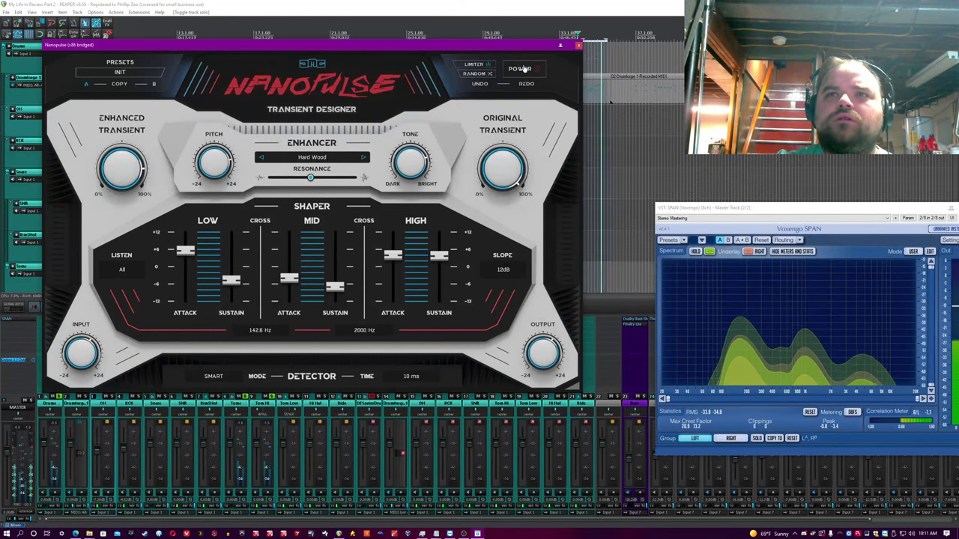
left_click(523, 69)
left_click(519, 3)
left_click(569, 43)
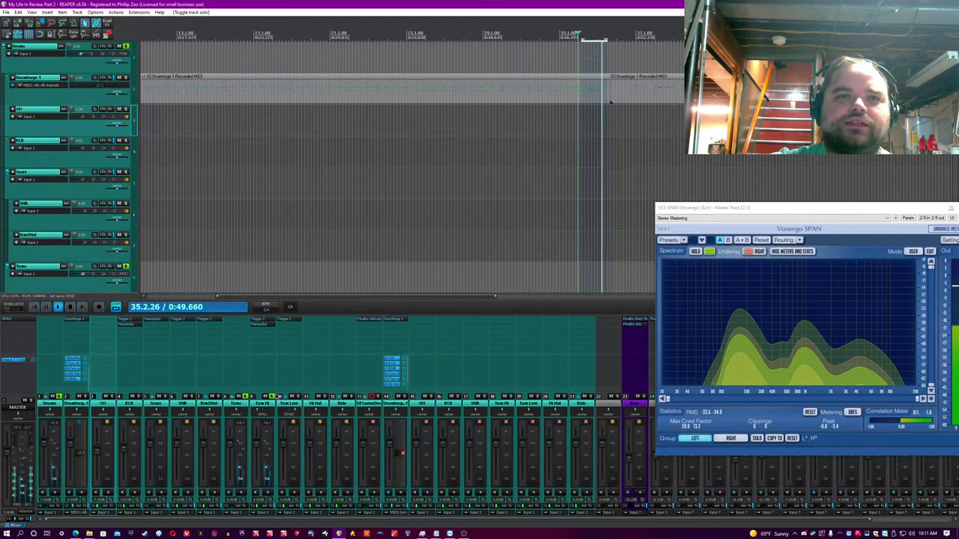
Unsolo Tom Hi and copy its Nanopulse plugin to the Tom Low track
left_click(266, 405)
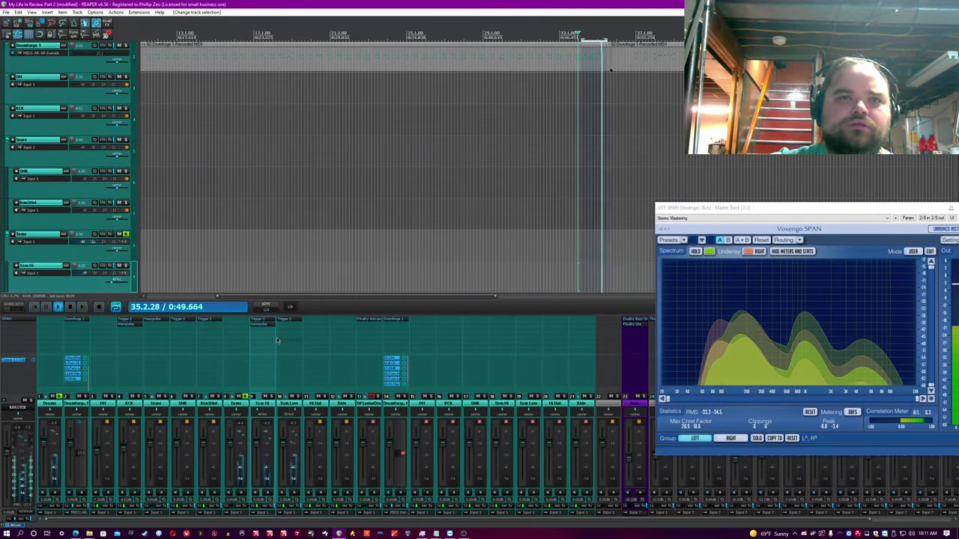
left_click_drag(264, 324, 289, 328)
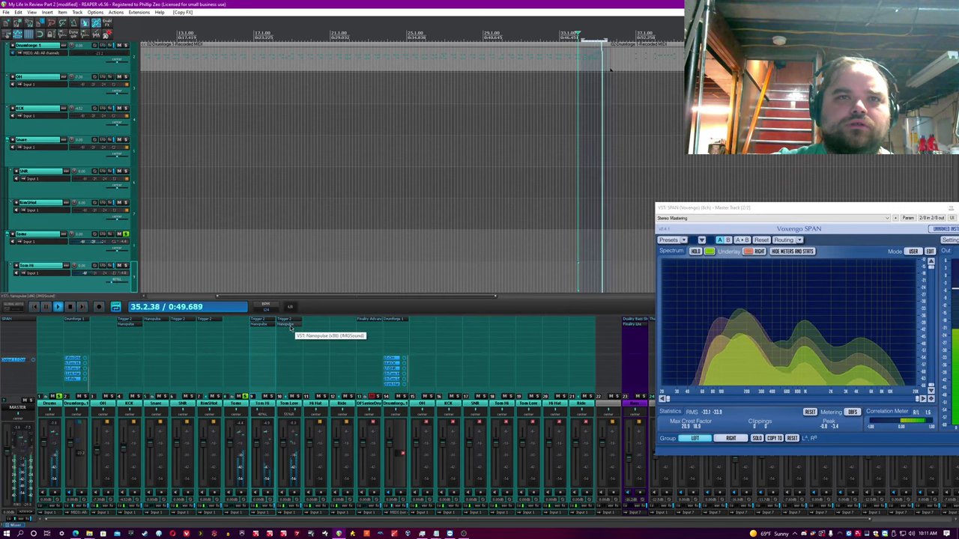
On Tom Low's Nanopulse, set crossovers to 121.5 and 4286 Hz, low sustain to about -10, and both mid sliders to -12
double_click(289, 328)
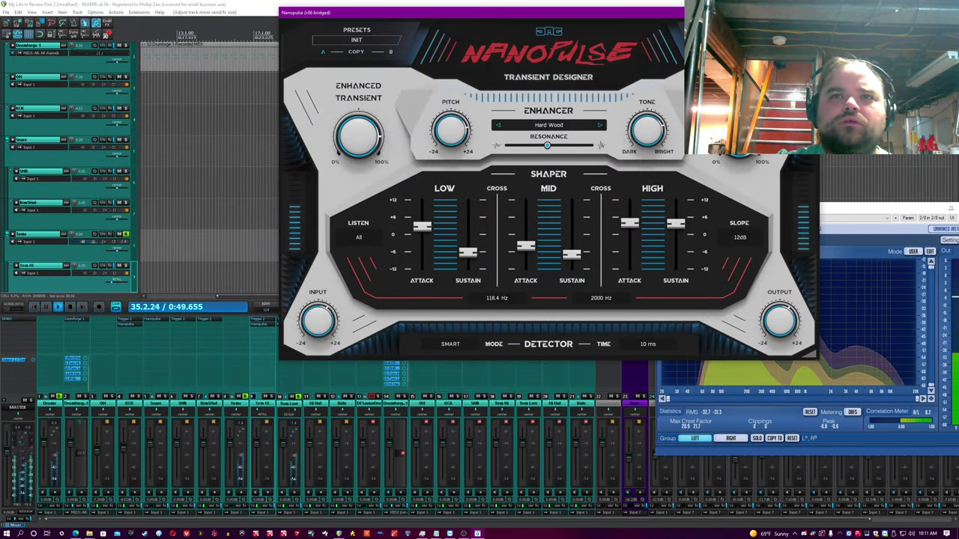
left_click_drag(496, 298, 529, 253)
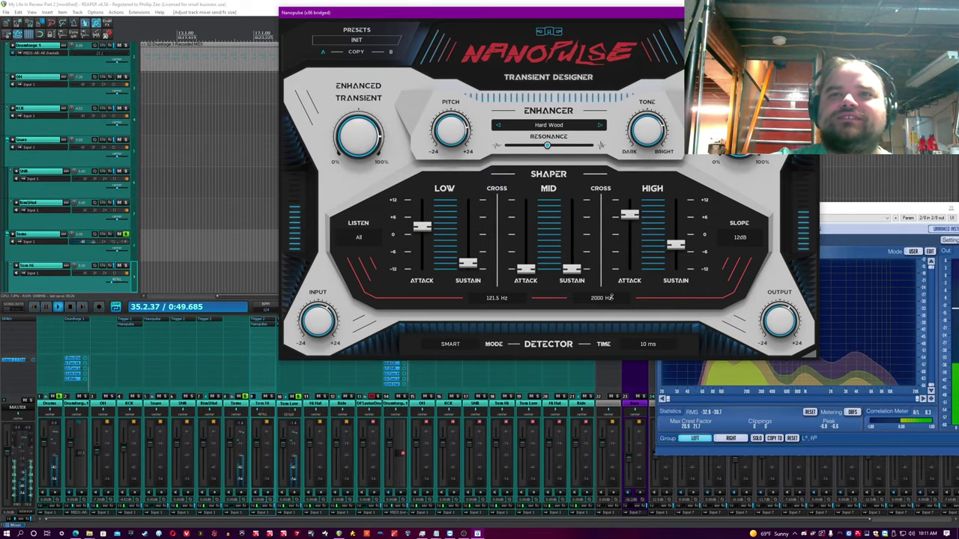
left_click_drag(611, 297, 611, 270)
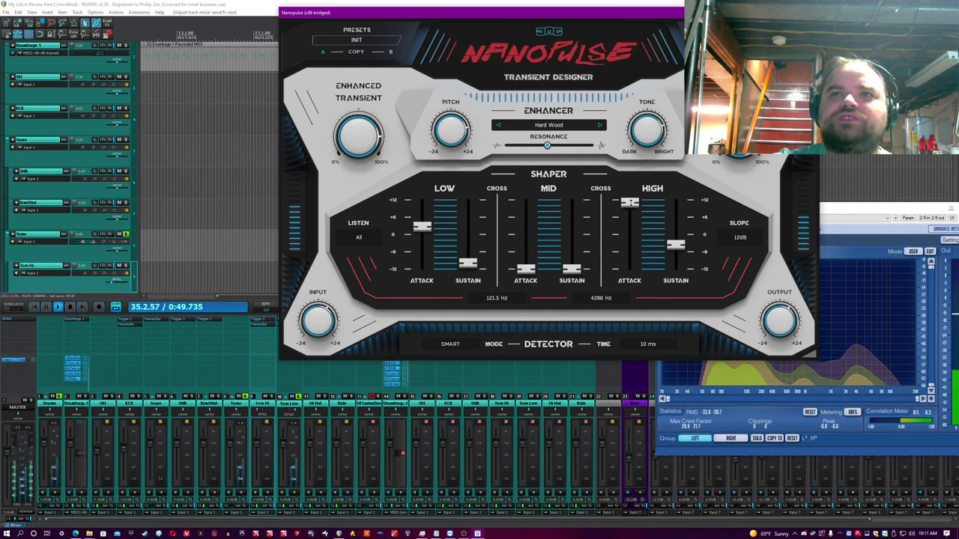
Set high attack to +12 and high sustain to about -5, choose the Short Ciruit enhancer, and close Tom Low's Nanopulse window
left_click_drag(630, 202, 630, 200)
left_click_drag(676, 244, 676, 248)
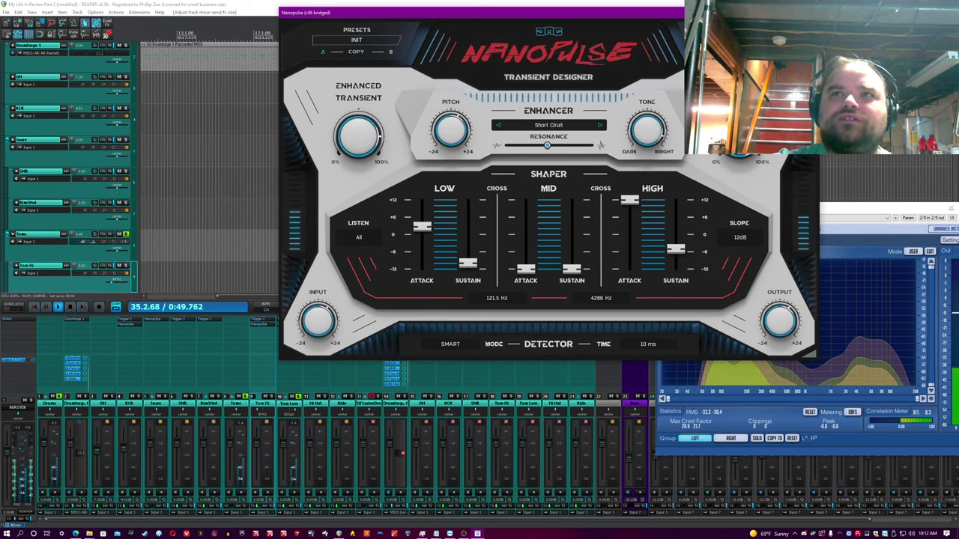
left_click(807, 12)
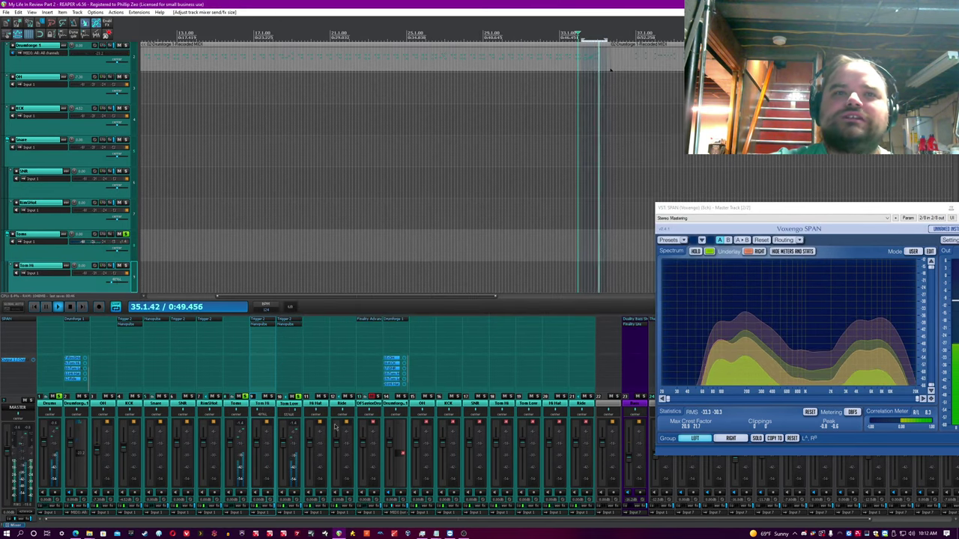
Unsolo the Tom Low and Toms tracks and turn off loop playback to hear the full drum mix
left_click(292, 403, "ctrl")
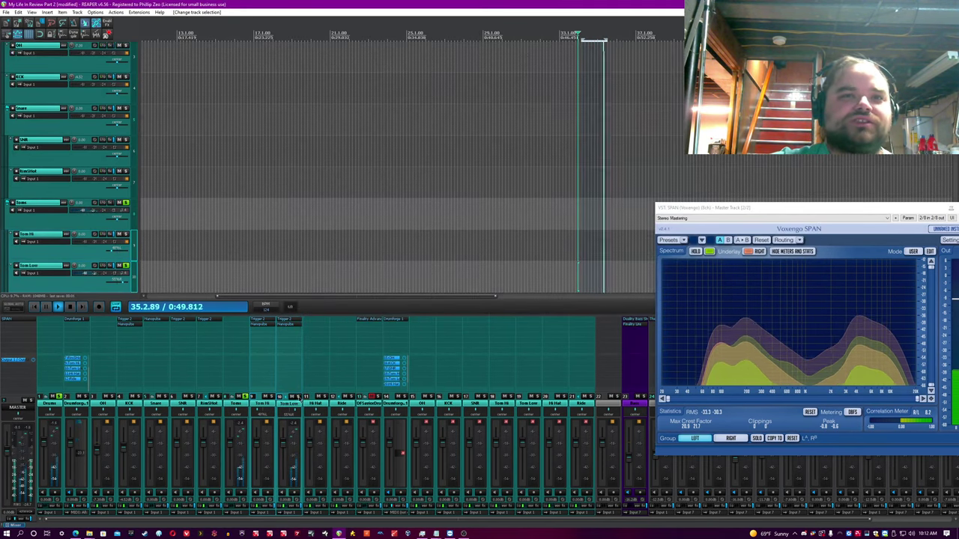
left_click(298, 397)
left_click(267, 404)
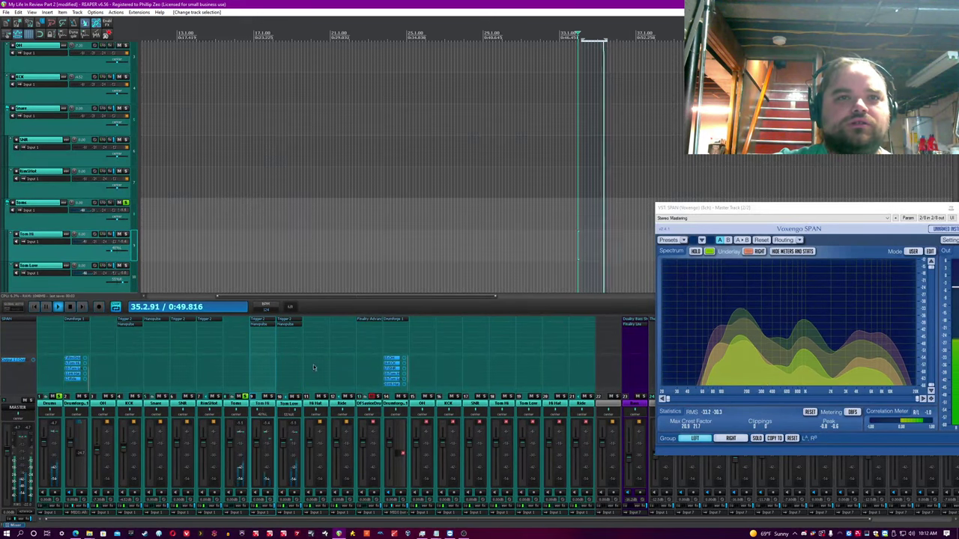
left_click(244, 397)
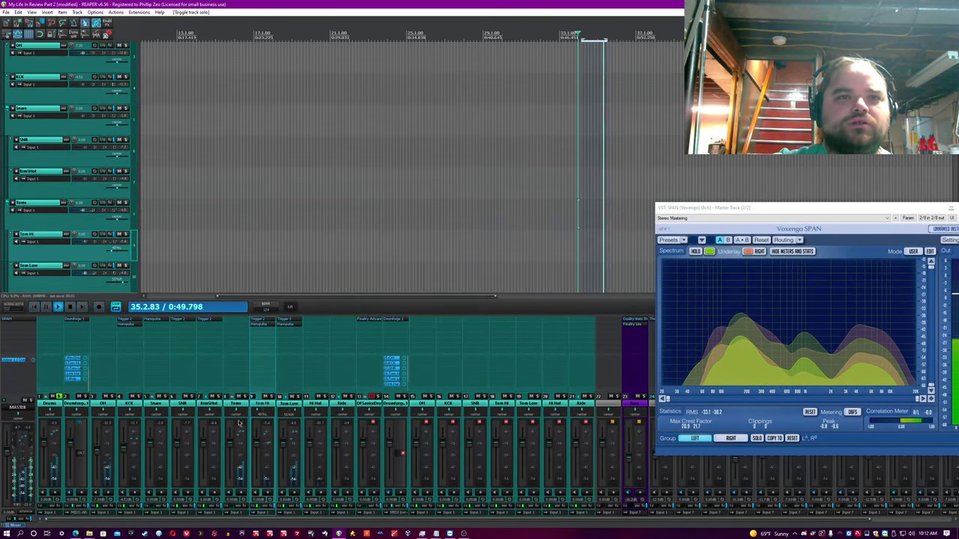
key("r")
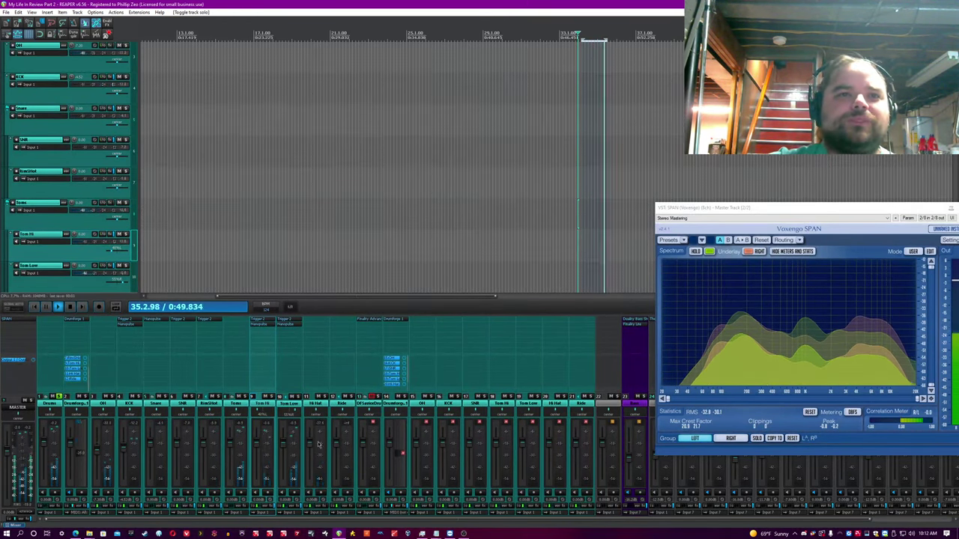
Select the second Drumforge MIDI item and listen to the full drum kit playing through it
scroll(316, 113, "down", 5)
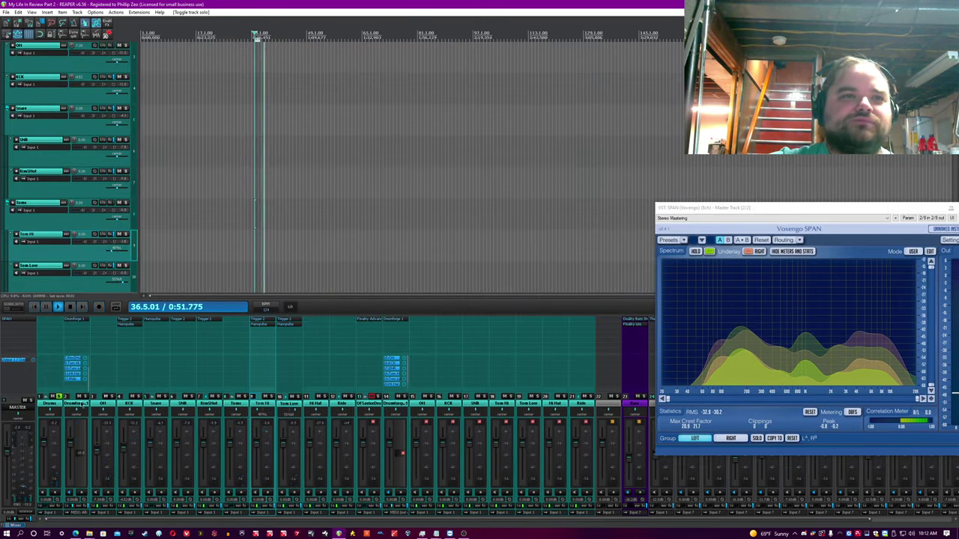
left_click(49, 403)
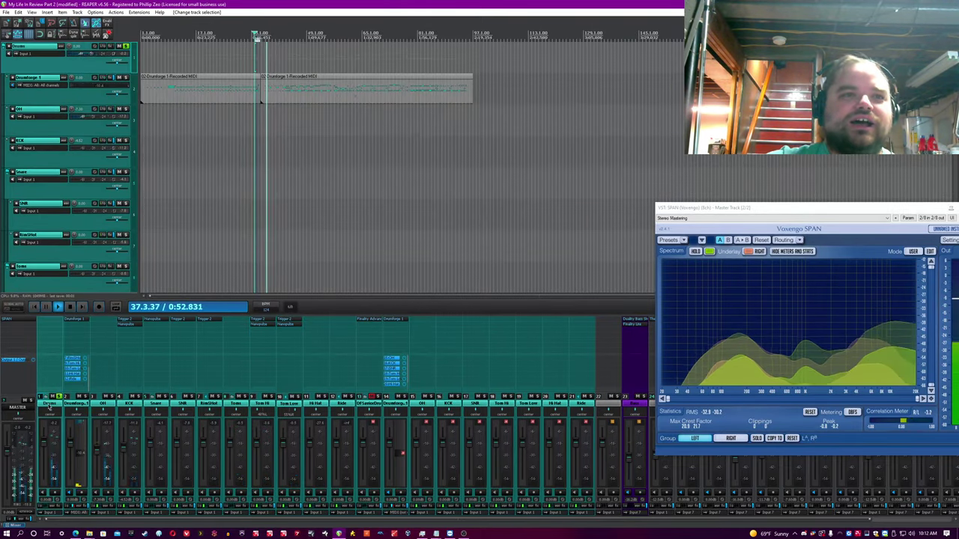
left_click(292, 96)
scroll(292, 95, "up", 4)
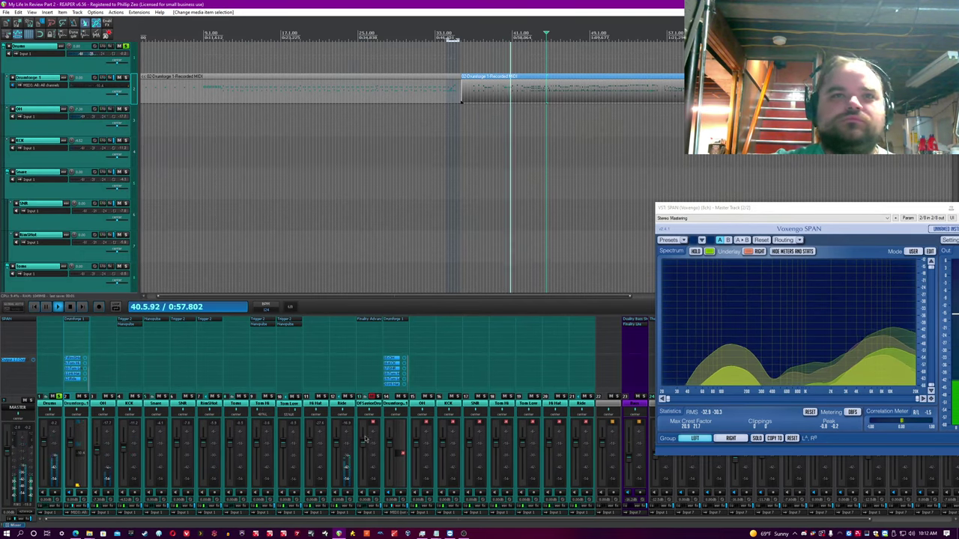
scroll(552, 135, "down", 4)
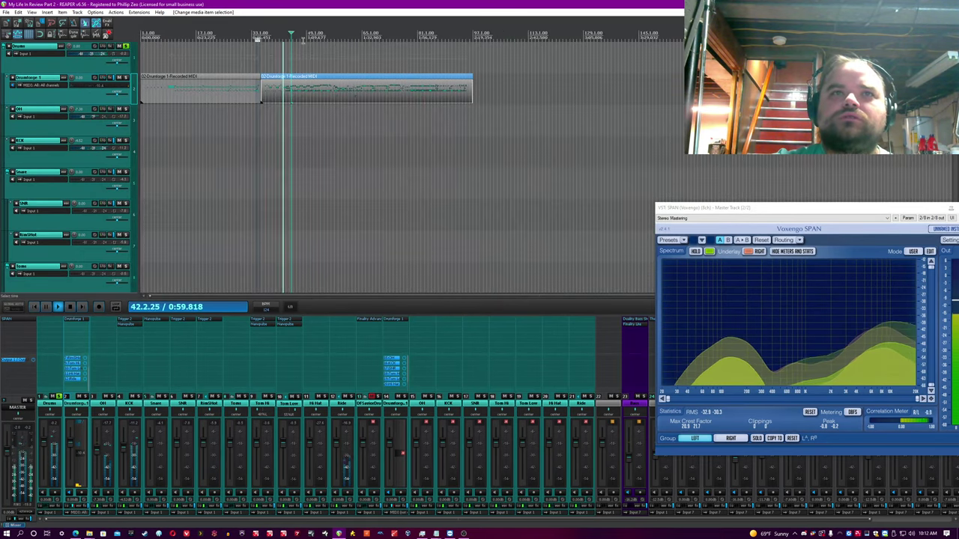
key("equal")
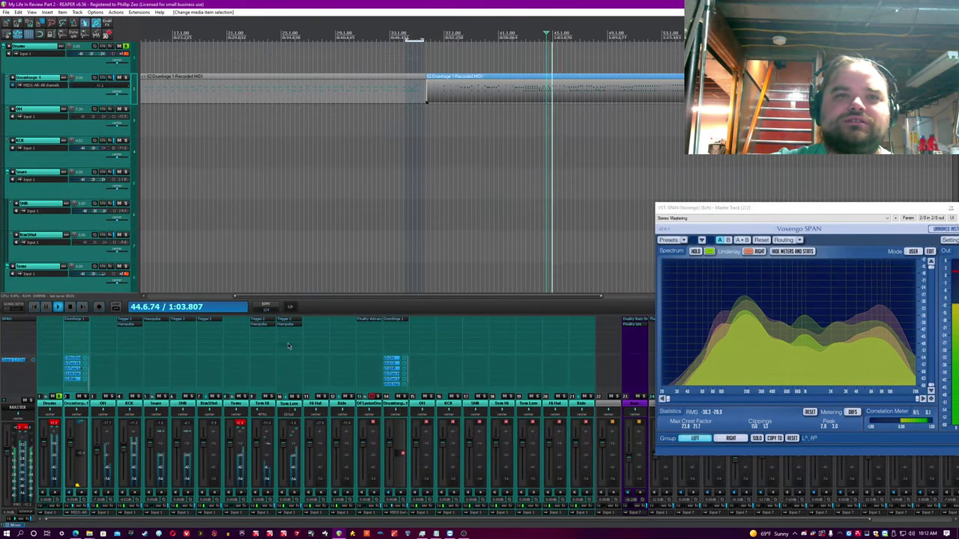
Review the Nanopulse settings on Tom Hi, Tom Low and KCK while the drums play, closing each plugin window
left_click(262, 324)
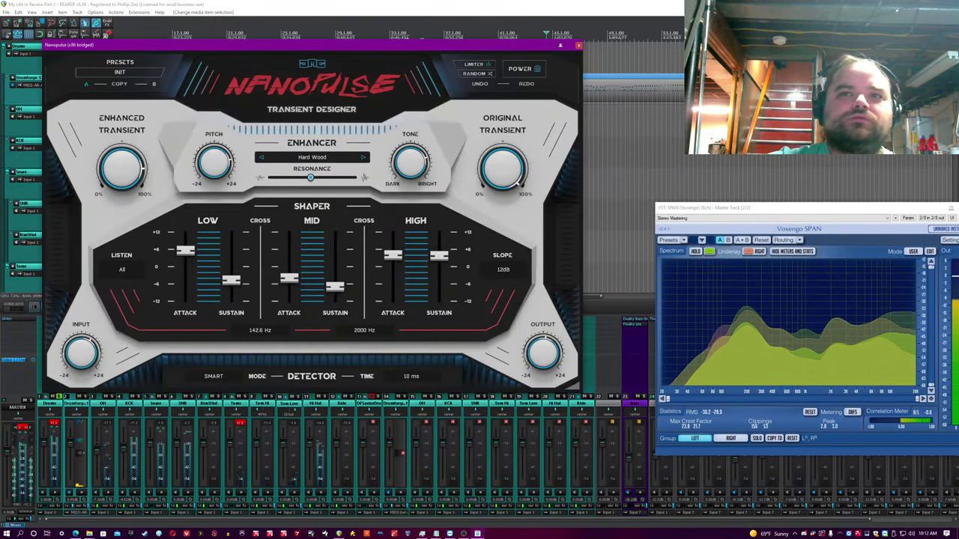
left_click(578, 46)
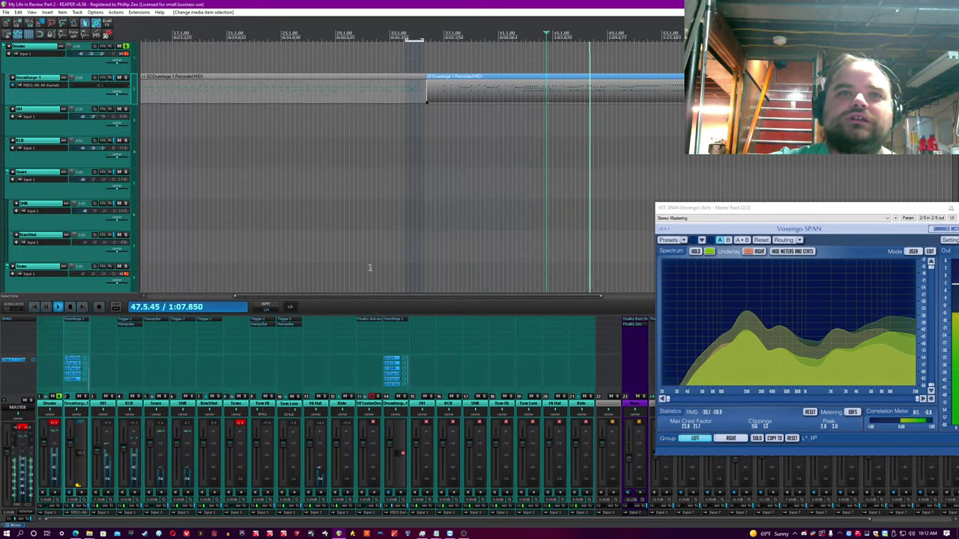
left_click(284, 325)
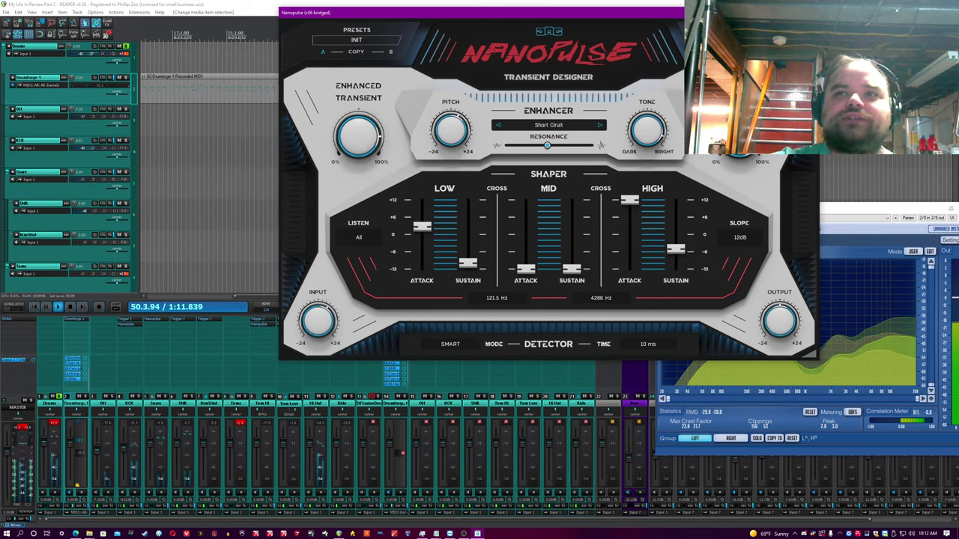
left_click(808, 12)
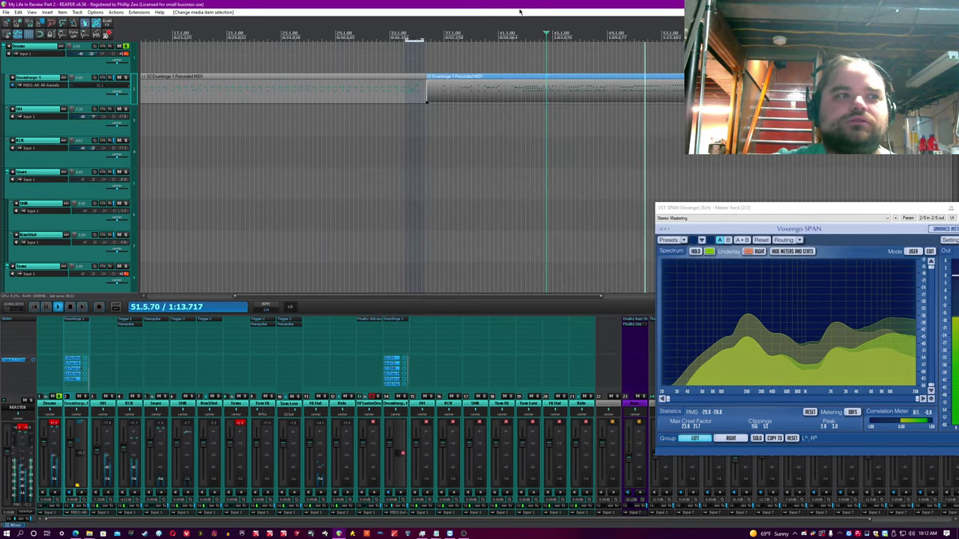
scroll(260, 212, "down", 3)
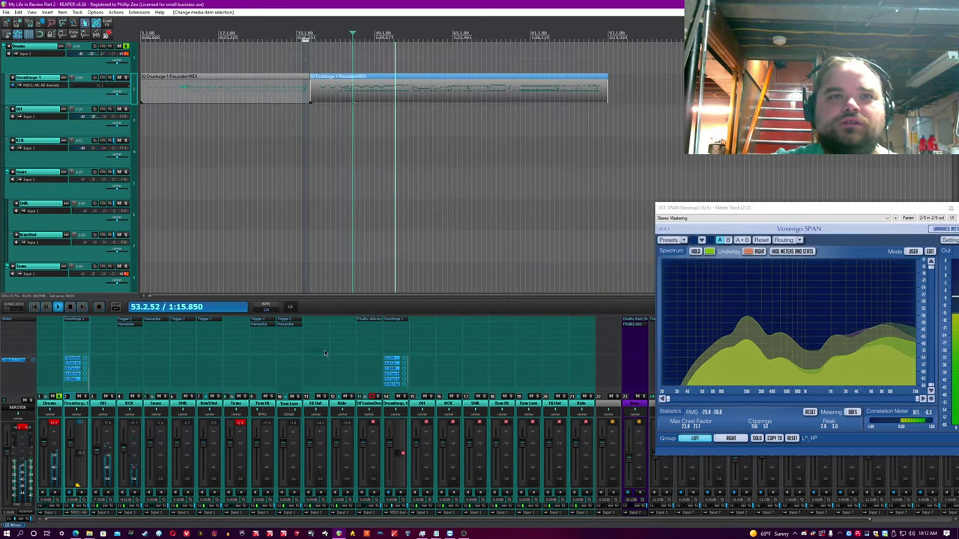
left_click(197, 409)
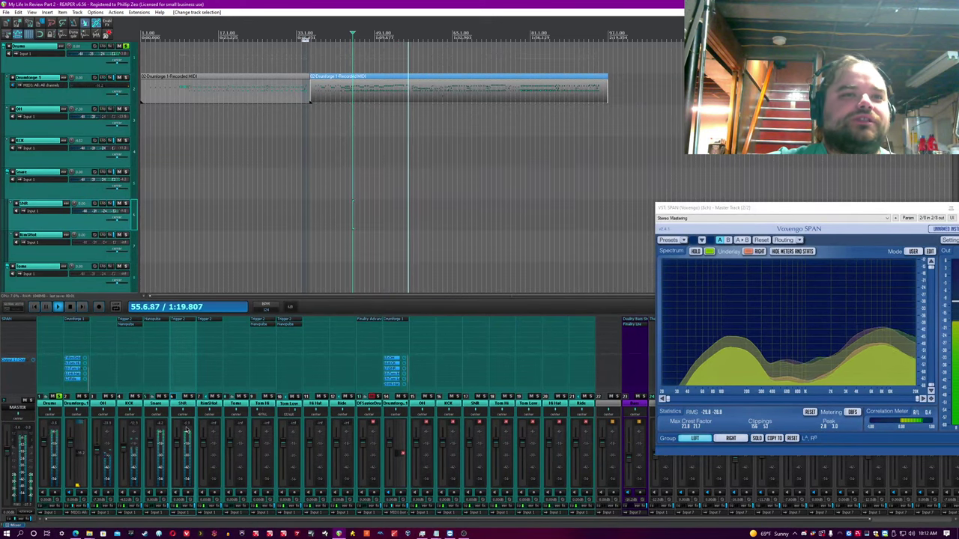
left_click(129, 325)
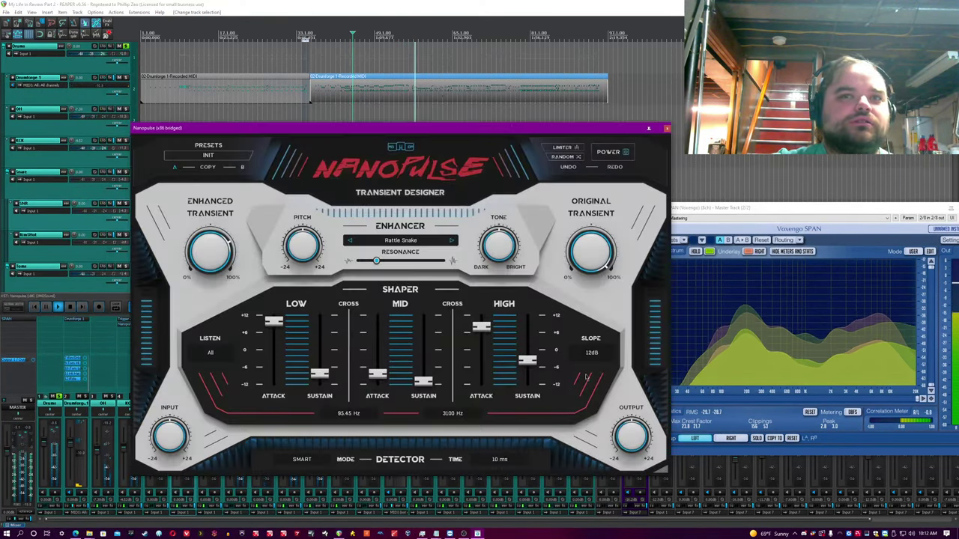
left_click(665, 128)
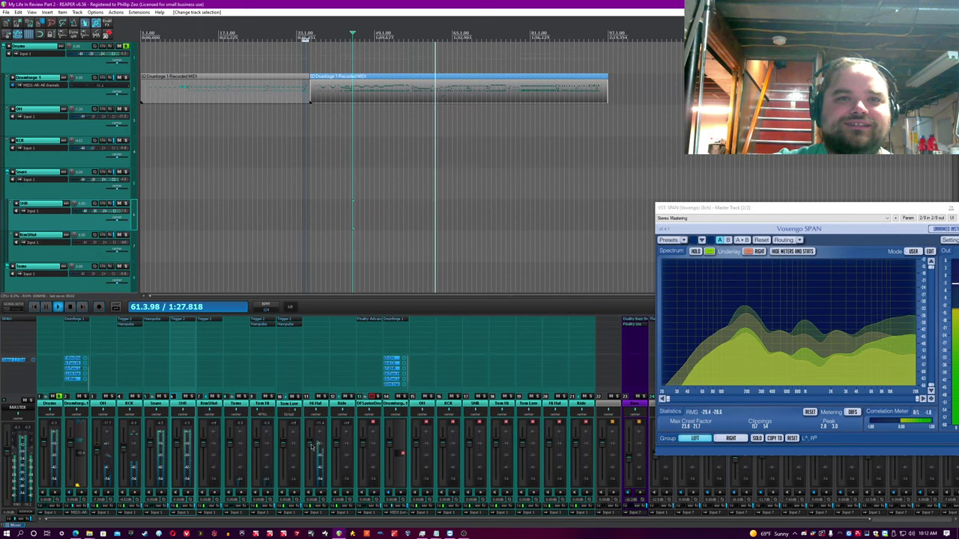
Solo the Hi Hat track and add the Nanopulse plugin to it
left_click_drag(314, 444, 314, 449)
left_click(325, 396)
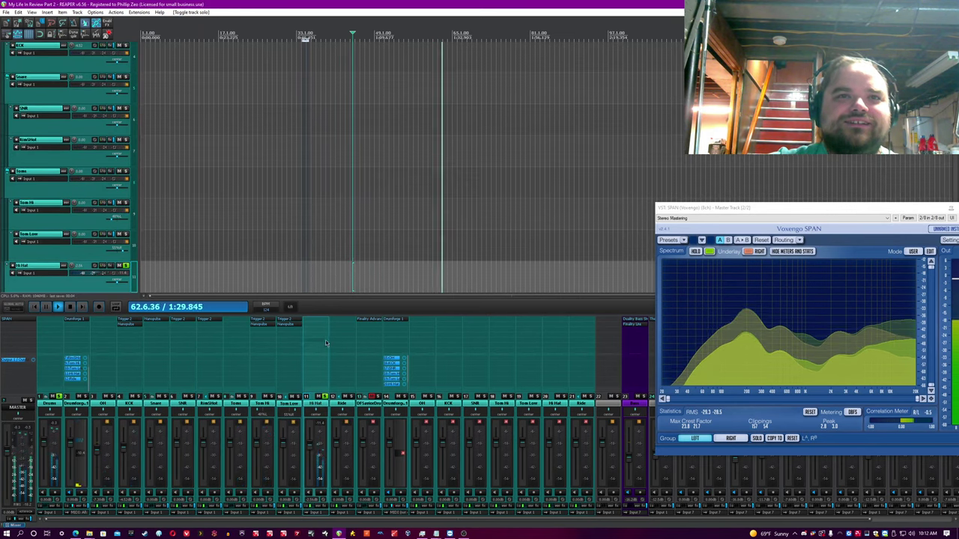
double_click(327, 372)
double_click(404, 168)
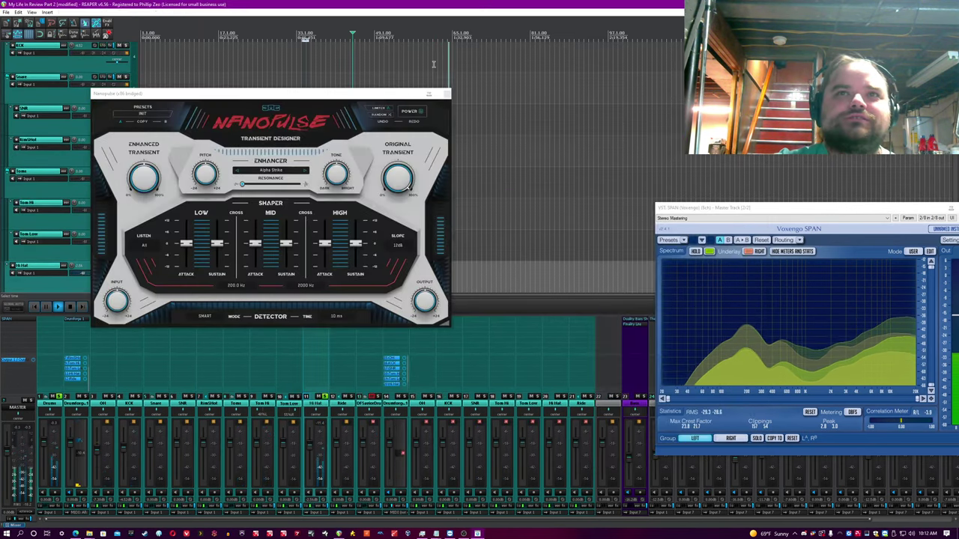
Loop the hi-hat section from measure 61 to 65 and scale the Nanopulse interface to 150%
left_click(547, 71)
left_click_drag(539, 75, 619, 70)
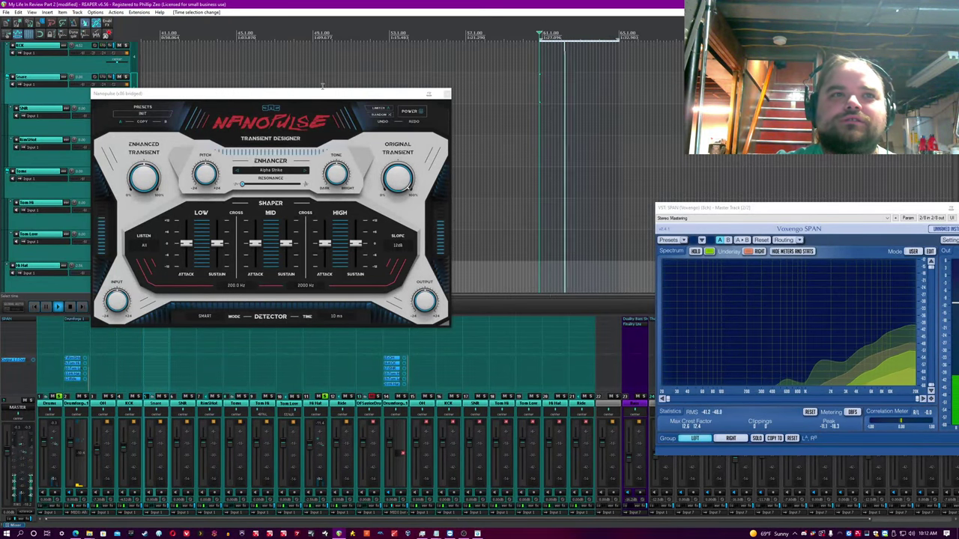
left_click_drag(344, 93, 376, 96)
left_click(302, 111)
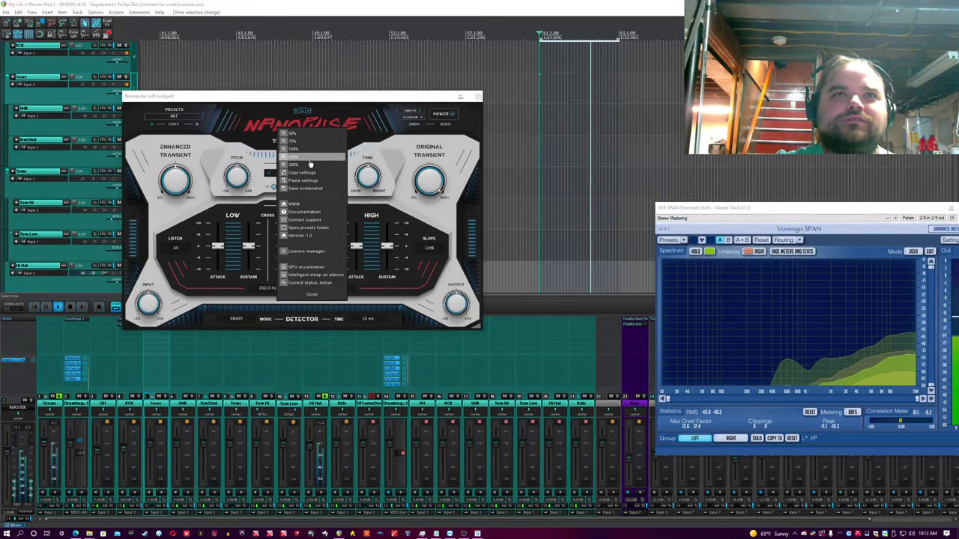
left_click(306, 159)
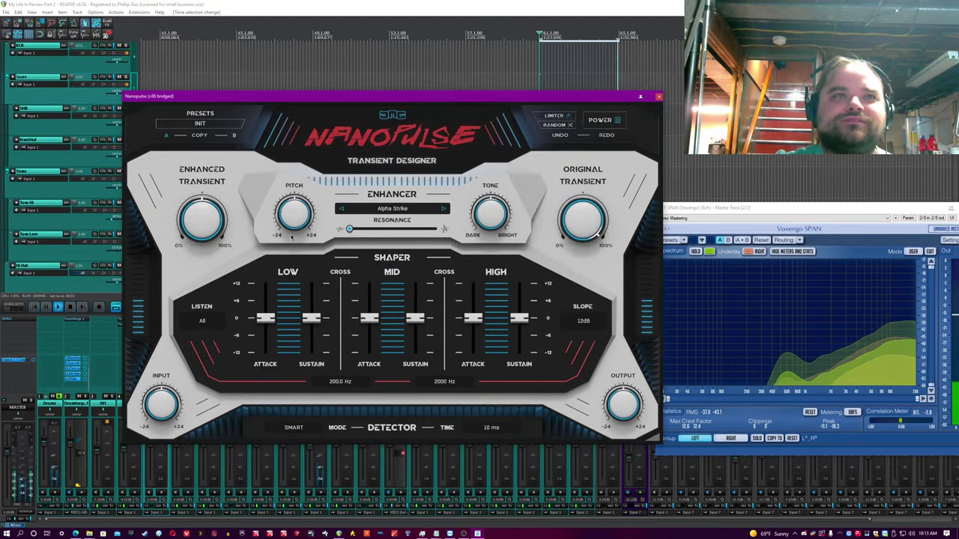
From the Drums presets, audition HiHat Sizzle, load HiHat Zing, and close the preset browser
left_click(210, 125)
left_click(217, 244)
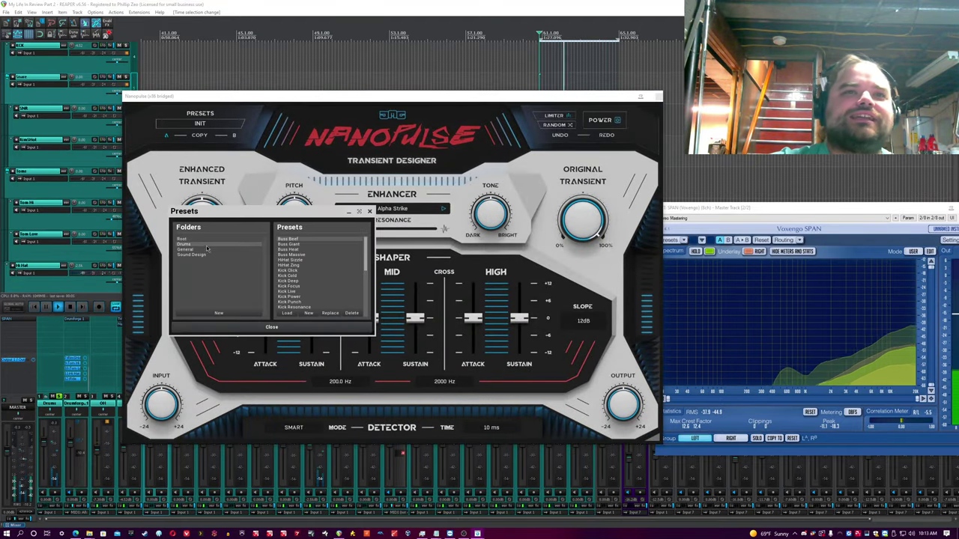
left_click(300, 260)
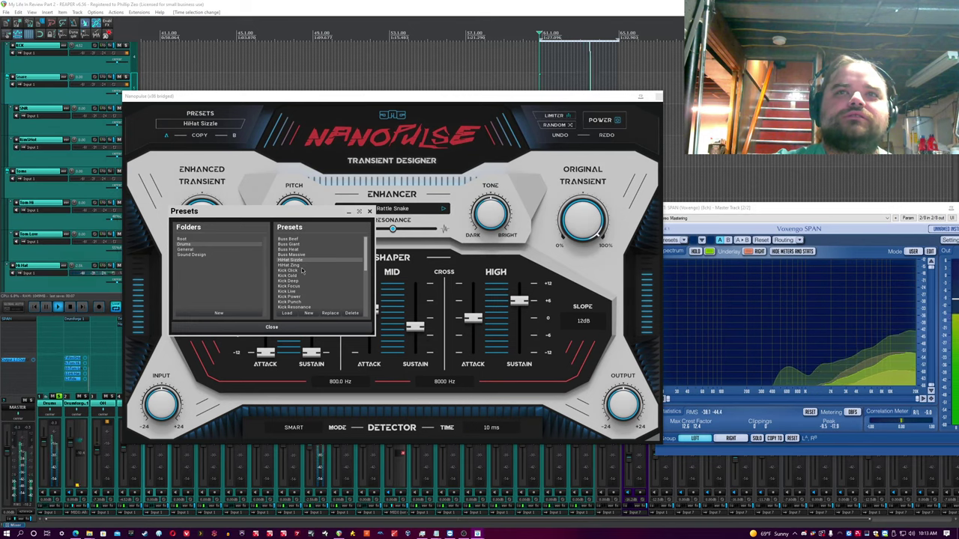
left_click(302, 266)
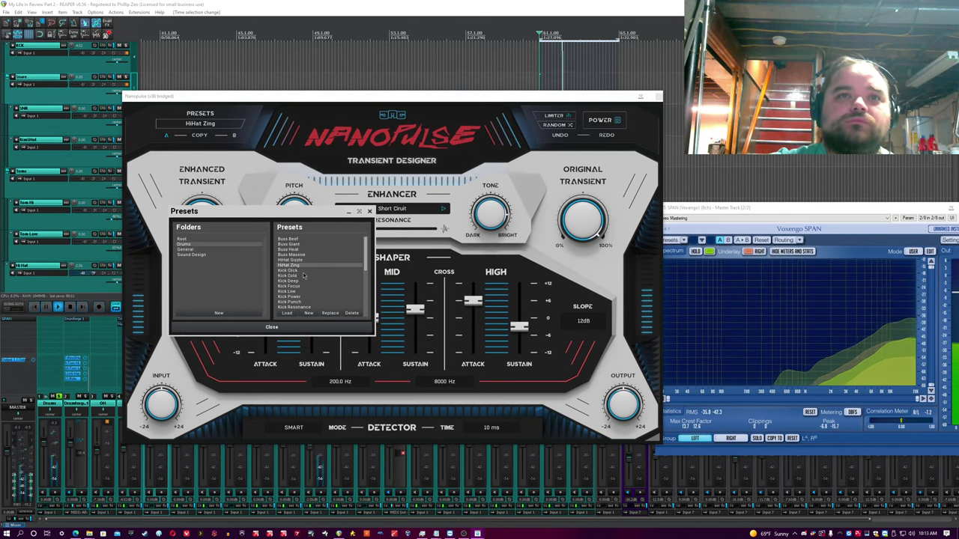
left_click(370, 211)
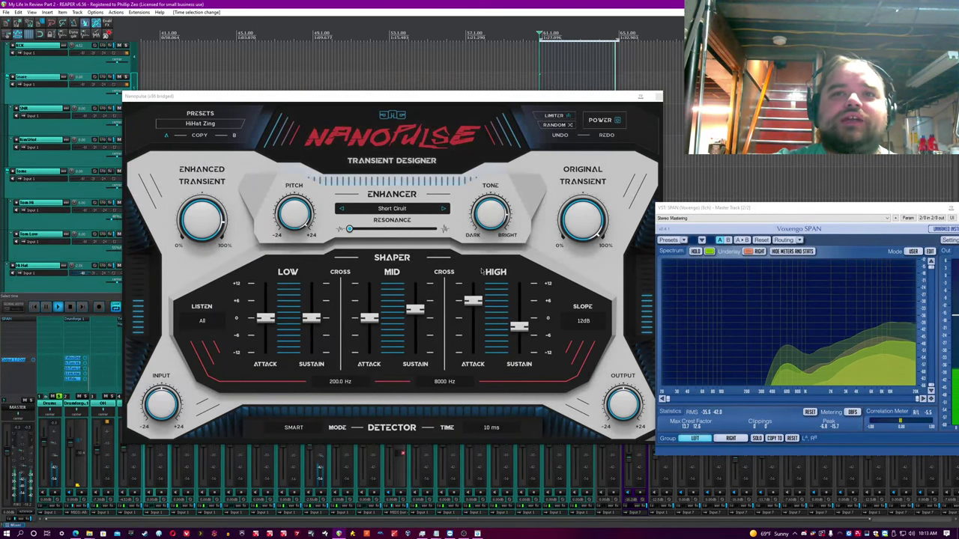
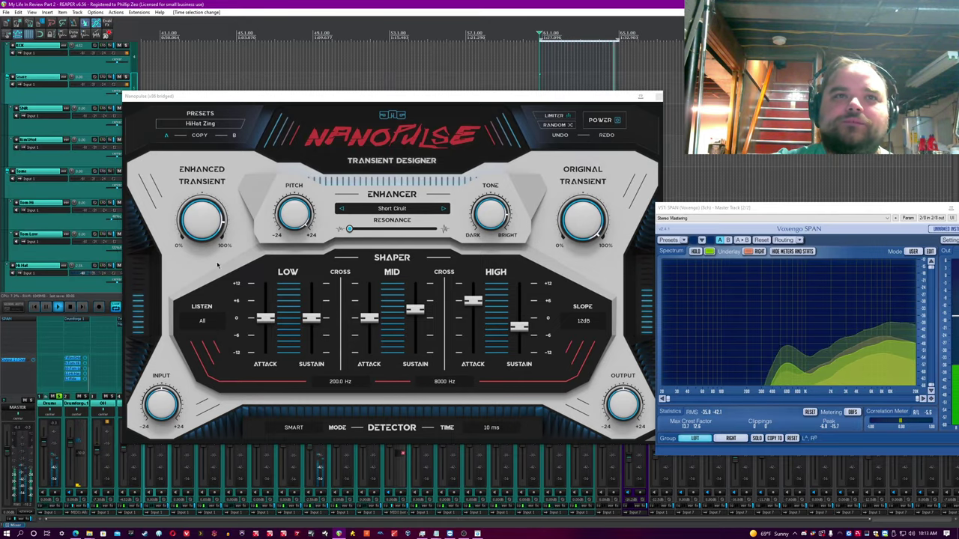
Switch Nanopulse off to compare the Hi Hat sound with and without the HiHat Zing preset
left_click_drag(201, 220, 201, 191)
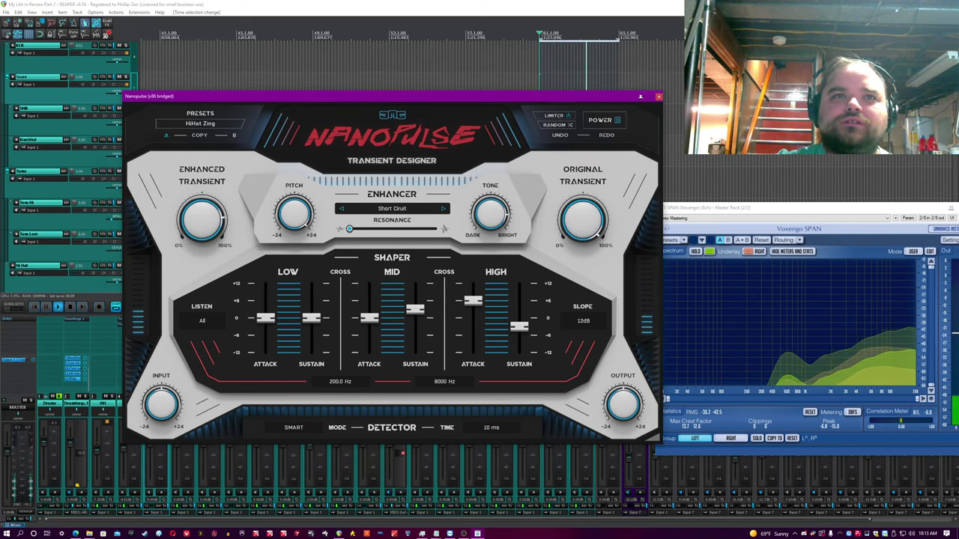
left_click(432, 3)
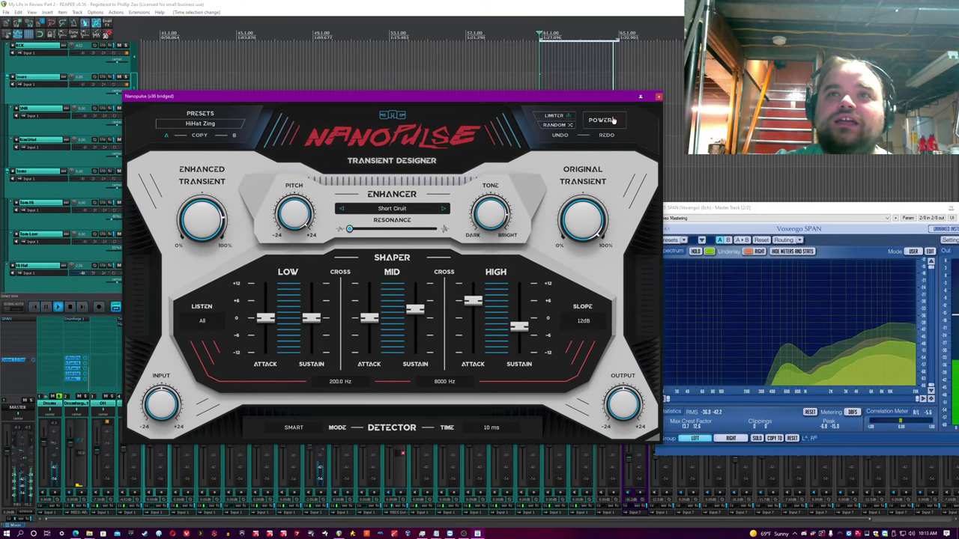
left_click(612, 120)
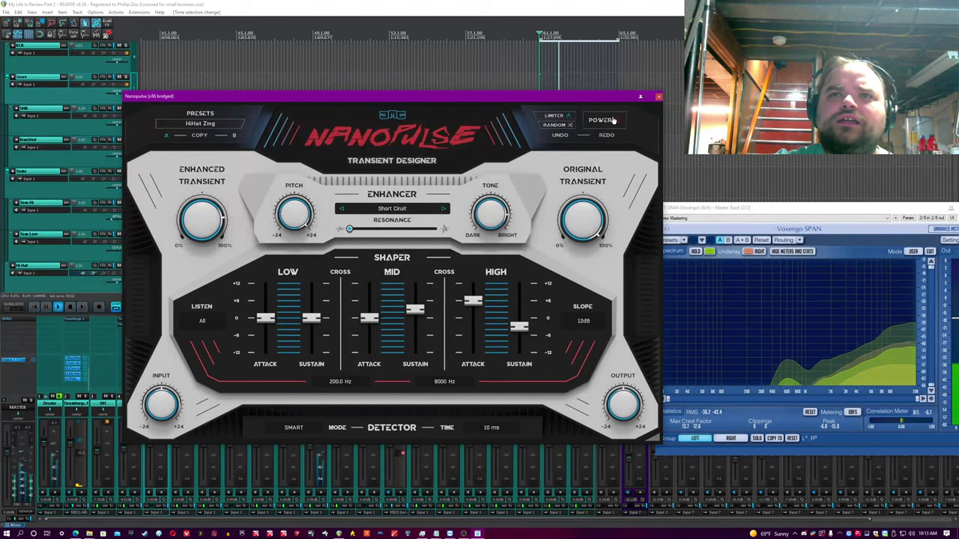
Switch Nanopulse back on for the Hi Hat track and close the plugin window
left_click(614, 120)
left_click(659, 98)
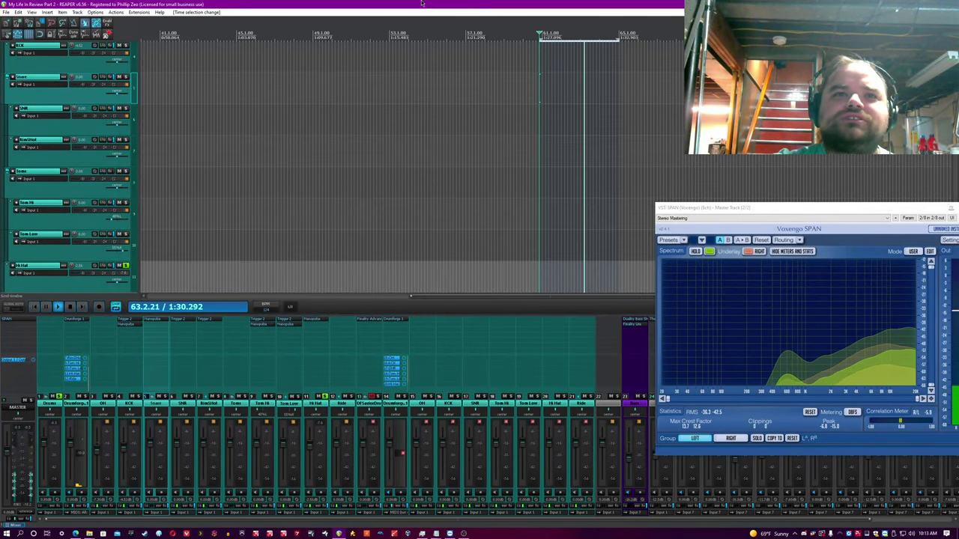
Unsolo the Hi Hat track and lower its volume slightly against the rest of the drums
left_click(325, 397)
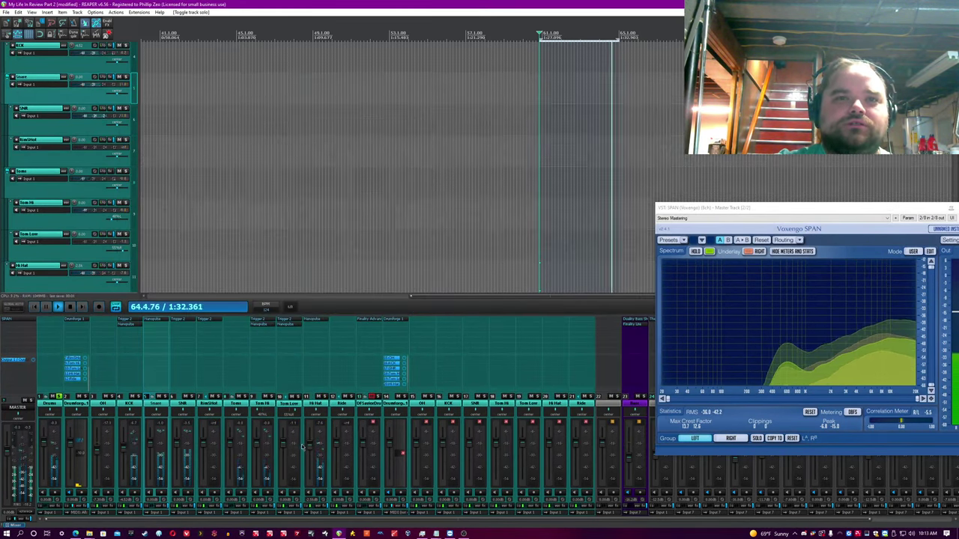
left_click_drag(311, 446, 310, 450)
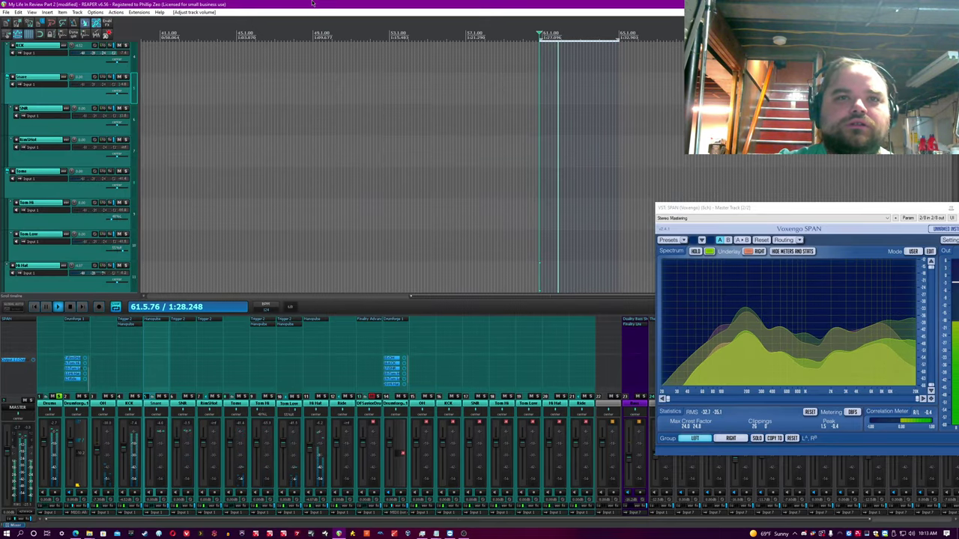
left_click(321, 424)
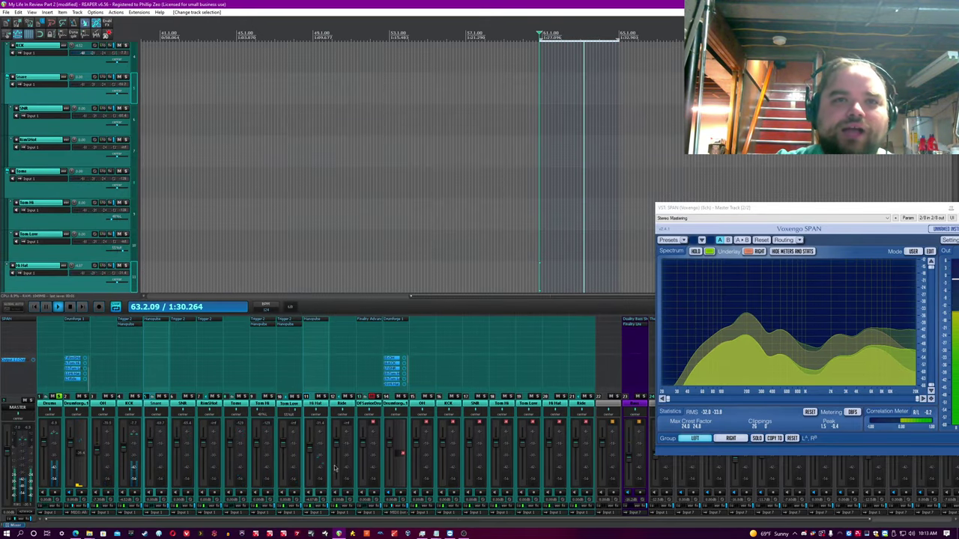
Play the drum recording from several positions between measures 65 and 72, checking the Ride track for a usable ride passage
left_click(350, 412)
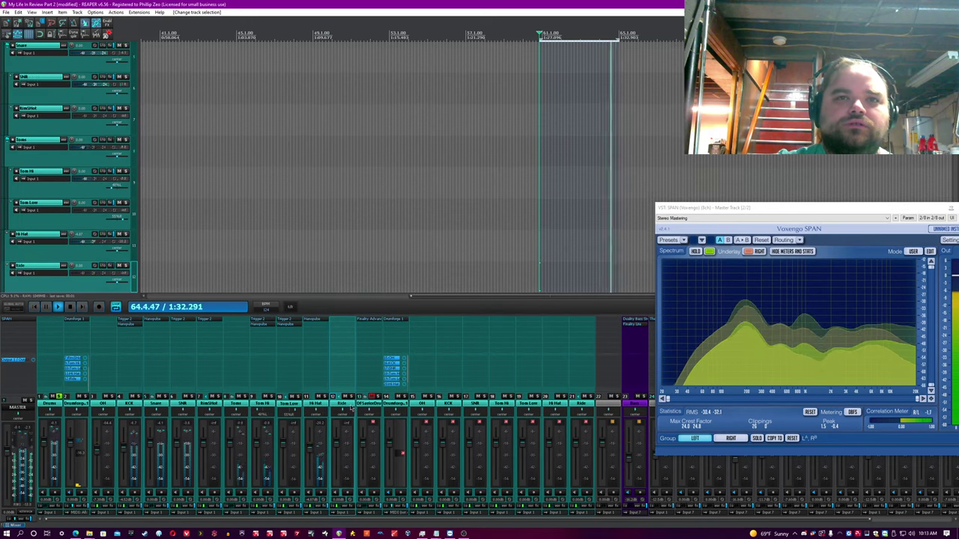
scroll(567, 116, "down", 4)
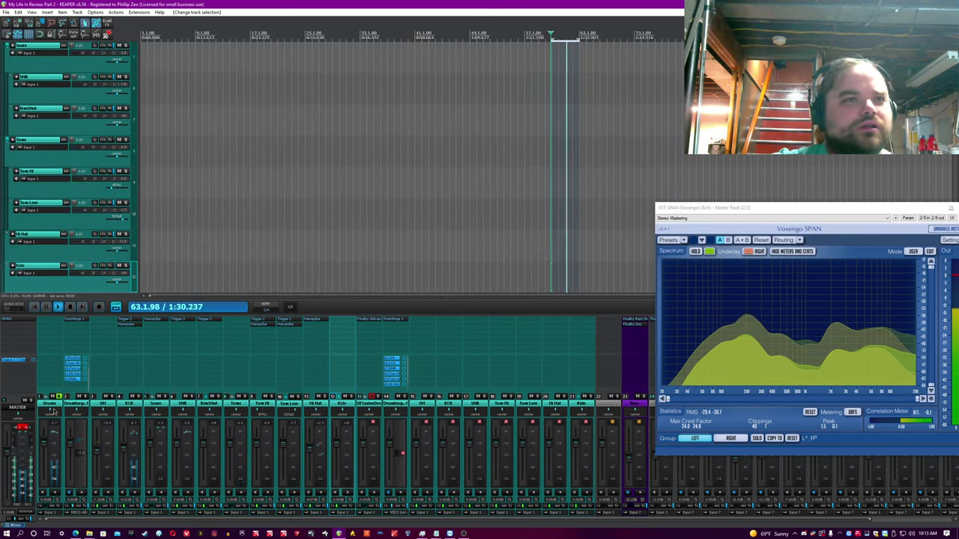
scroll(486, 150, "up", 4)
left_click(594, 99)
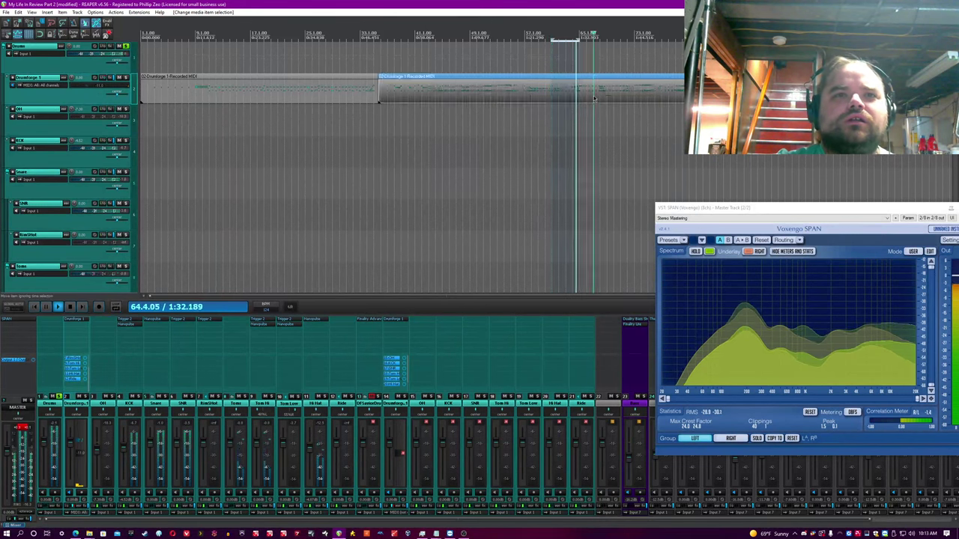
scroll(594, 98, "up", 3)
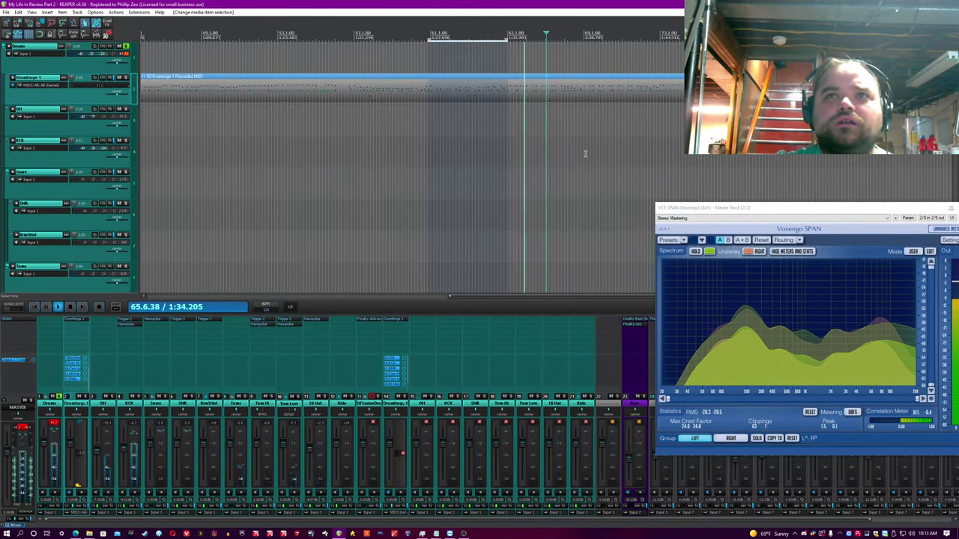
left_click(584, 156)
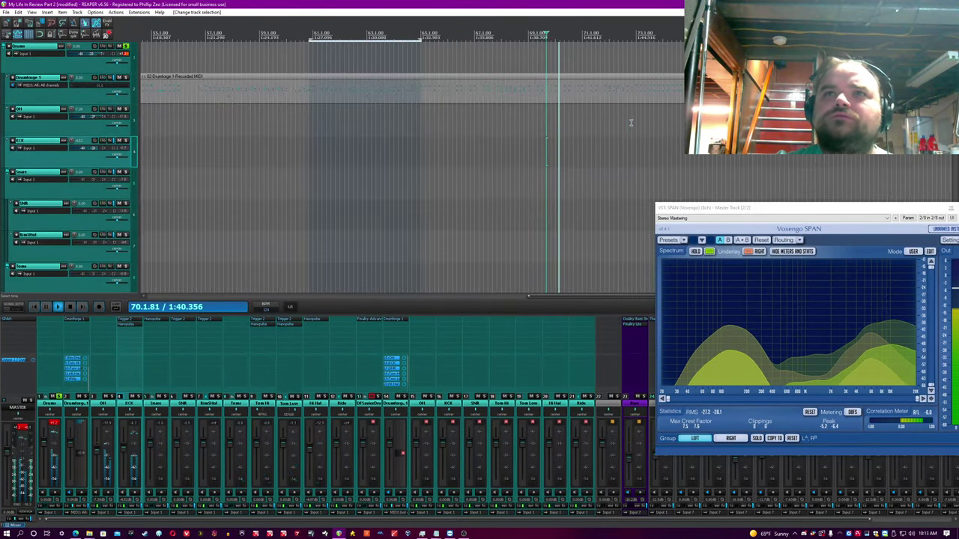
left_click(628, 123)
scroll(628, 123, "up", 4)
left_click(473, 152)
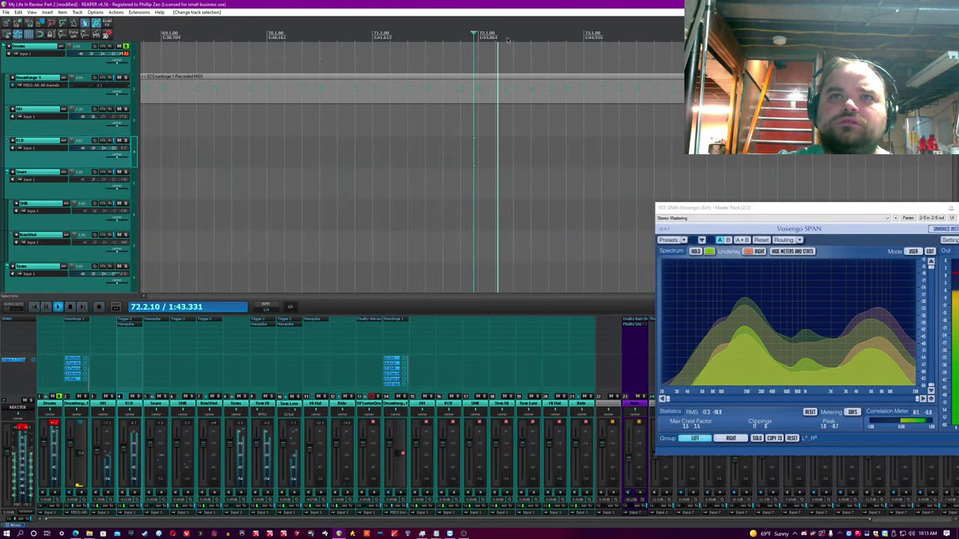
left_click(444, 133)
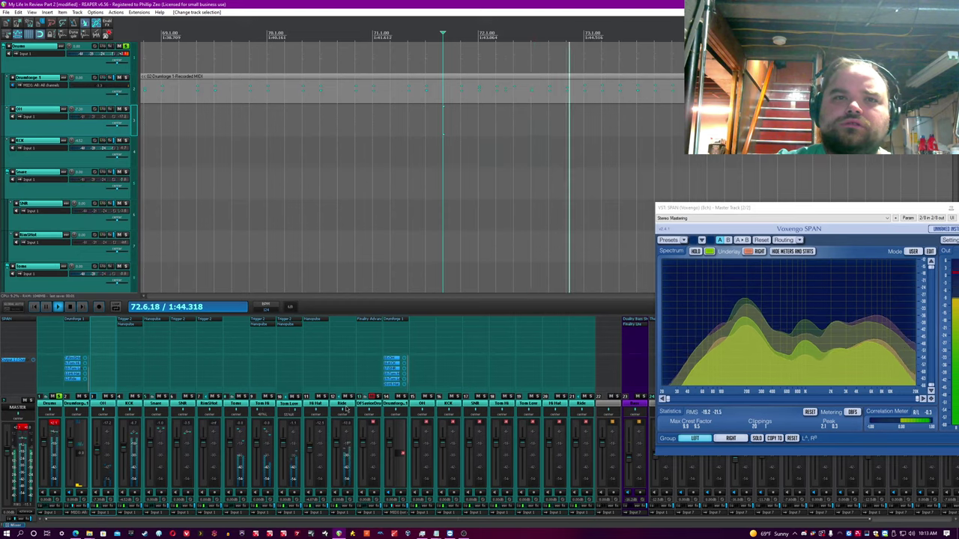
Solo the Ride track and copy the Nanopulse plugin to it from the Hi Hat track
left_click(346, 408)
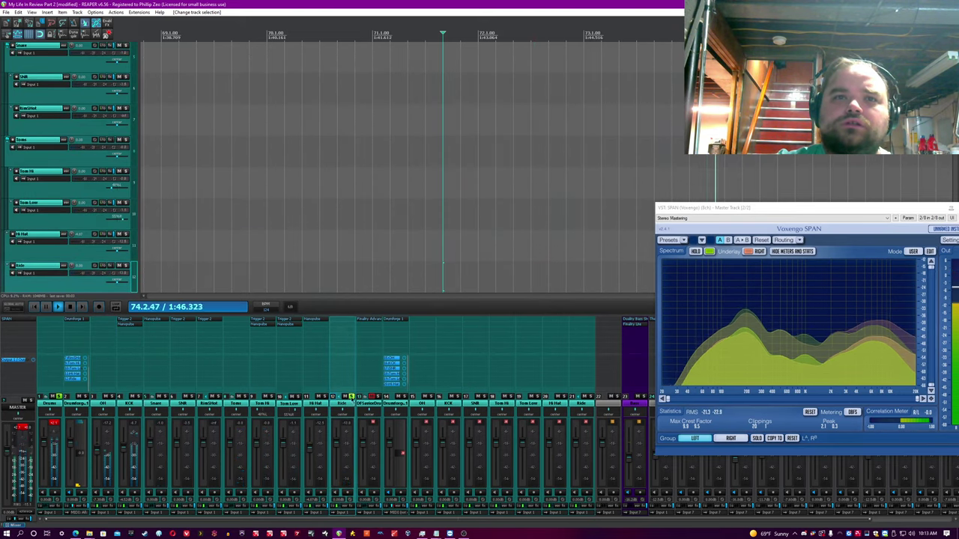
left_click_drag(315, 319, 341, 320)
Set a repeating loop over the drum recording from measure 38 to about measure 41
scroll(381, 143, "down", 5)
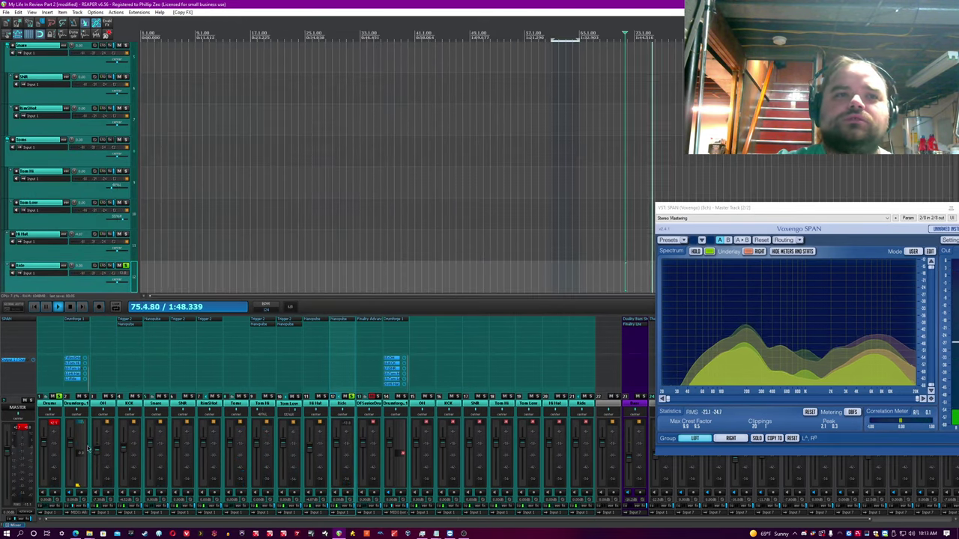
left_click(48, 408)
left_click(391, 105)
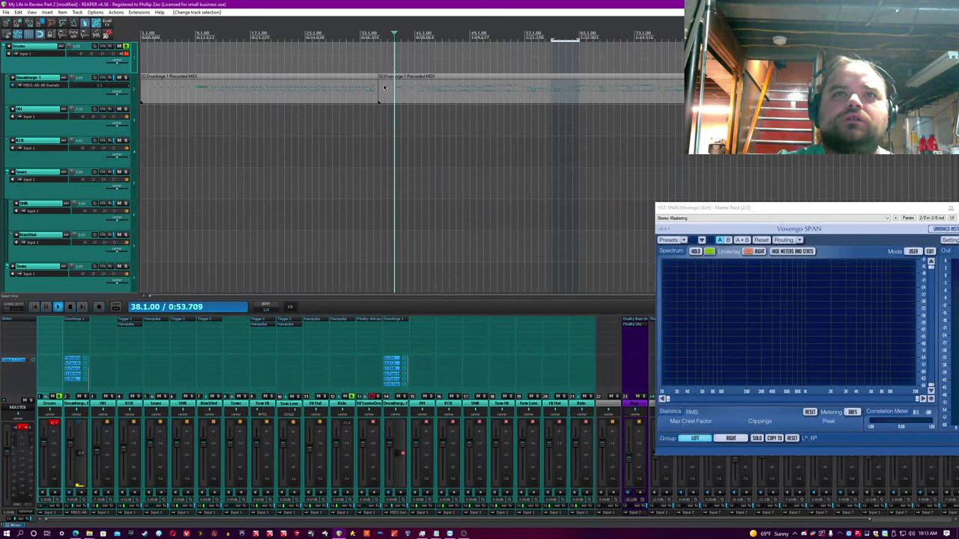
scroll(449, 103, "up", 3)
left_click_drag(546, 32, 666, 34)
key("r")
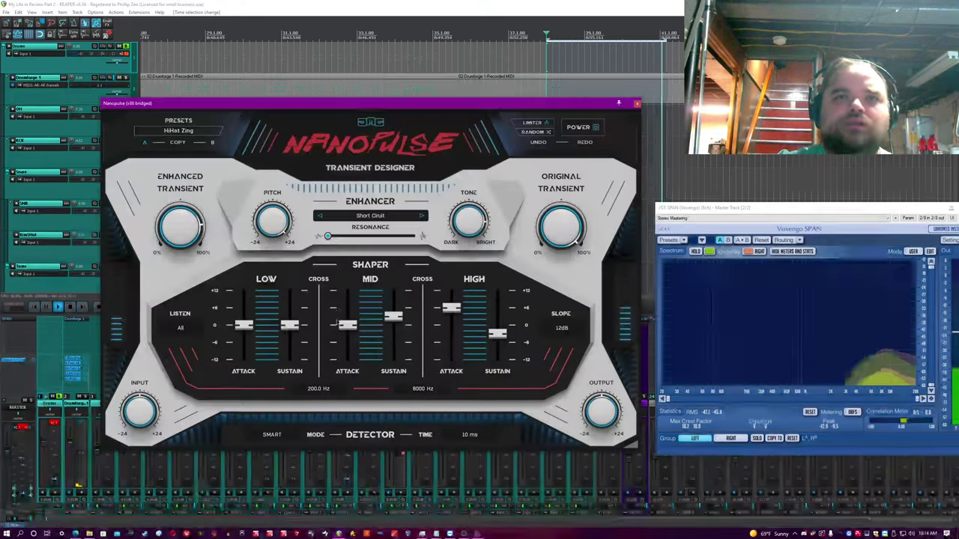
Load the Overheads Big preset from the Drums folder into the open Nanopulse transient designer
left_click(397, 363)
left_click(165, 132)
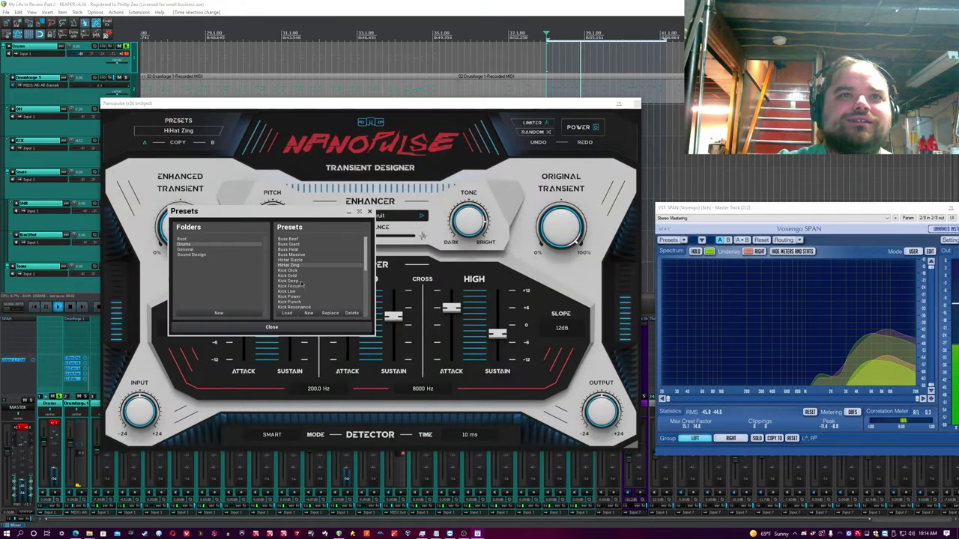
scroll(302, 284, "down", 4)
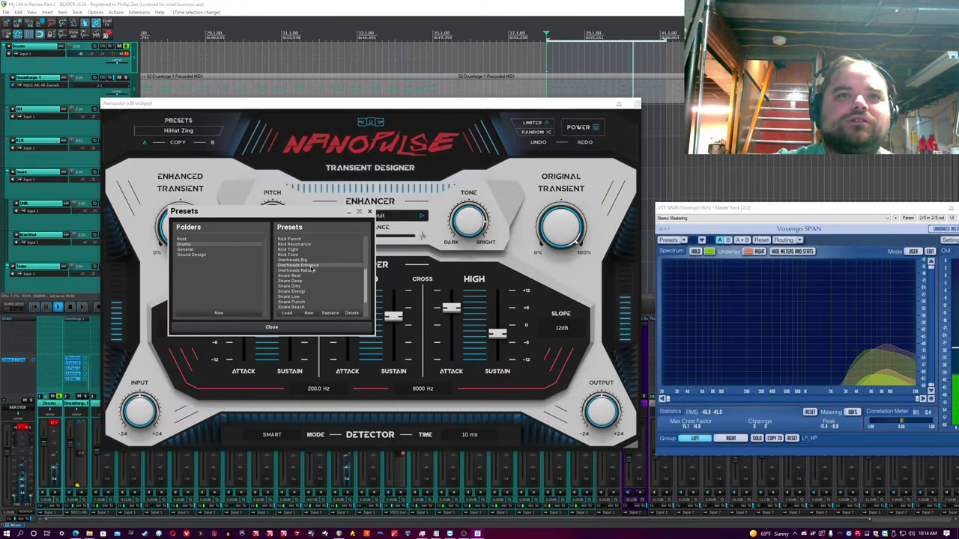
left_click(311, 266)
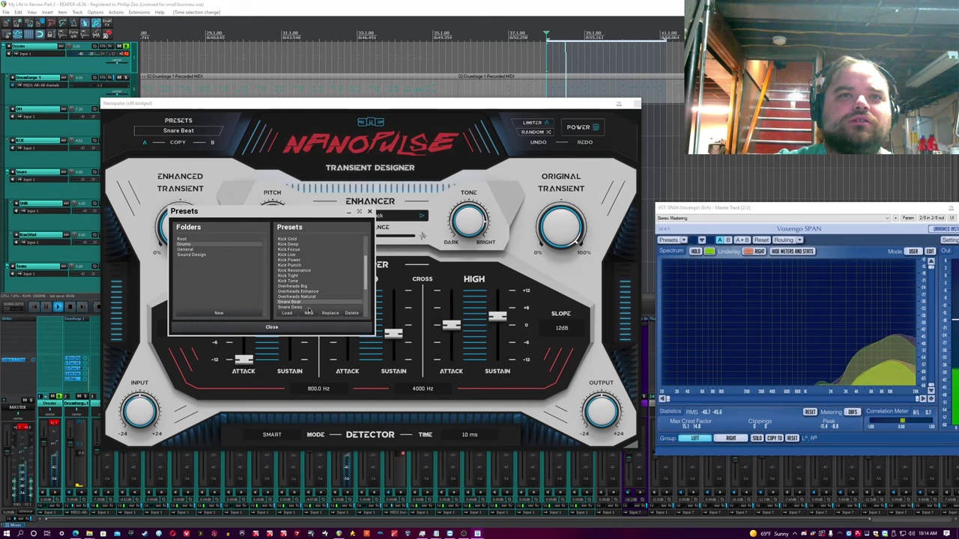
left_click(303, 297)
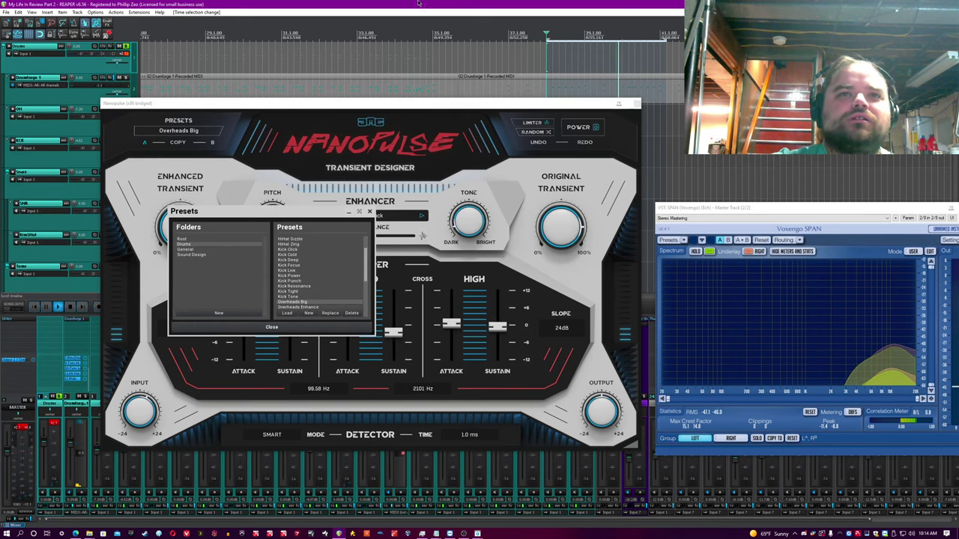
left_click(369, 212)
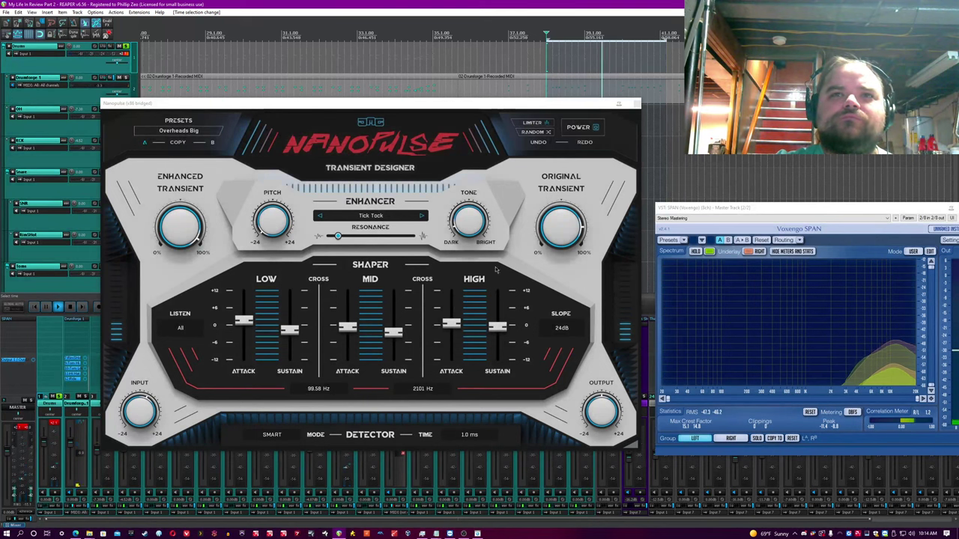
Raise Original Transient to 100%, and boost the Low and Mid attack to about +8 and +10
left_click_drag(548, 247, 547, 235)
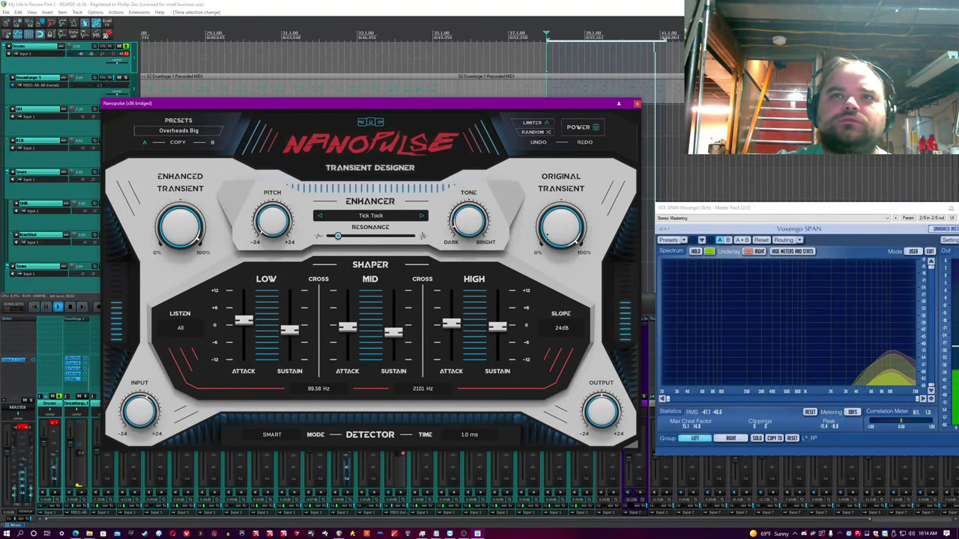
left_click(432, 4)
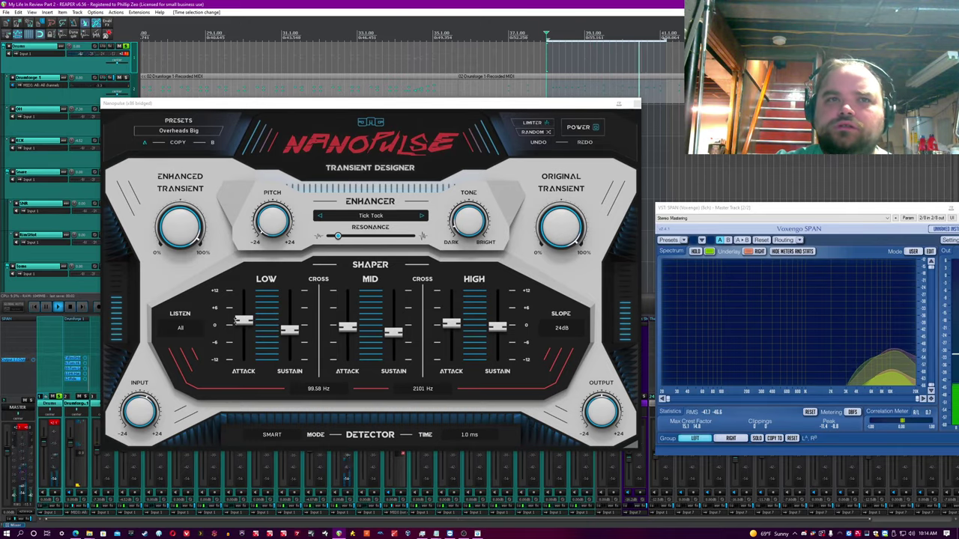
left_click_drag(241, 321, 243, 290)
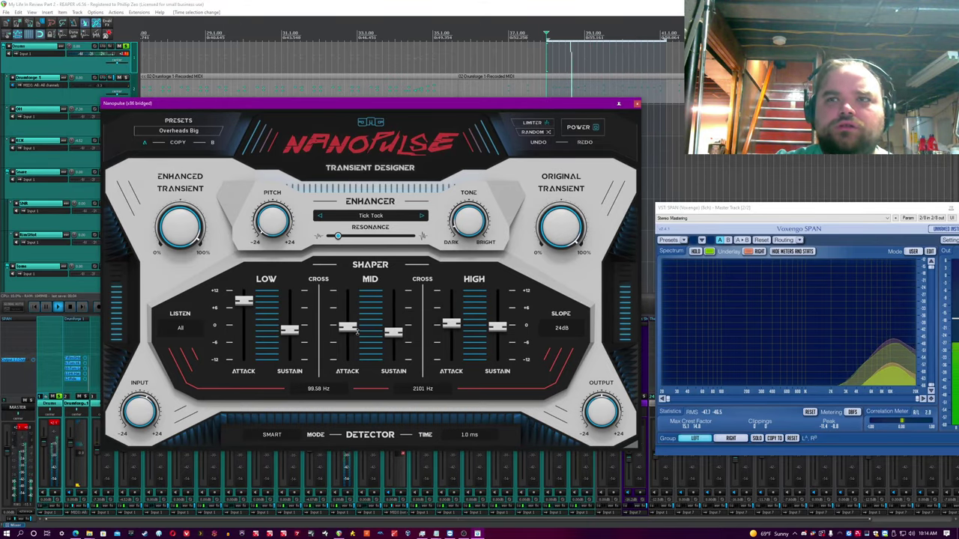
left_click_drag(349, 328, 349, 297)
left_click(480, 4)
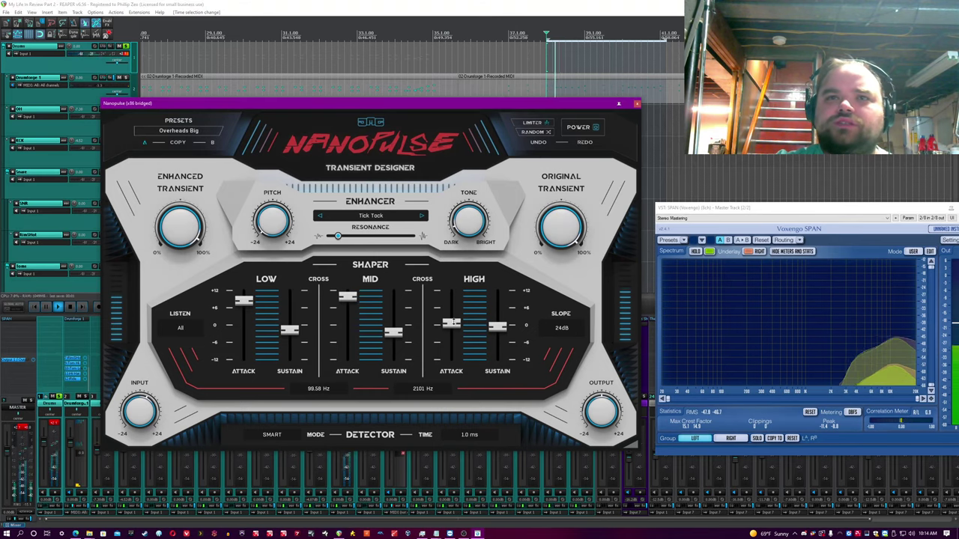
Set the Mid sustain to about -8 and the Low sustain to about +1, then bypass Nanopulse to compare and close it
left_click_drag(393, 332, 393, 359)
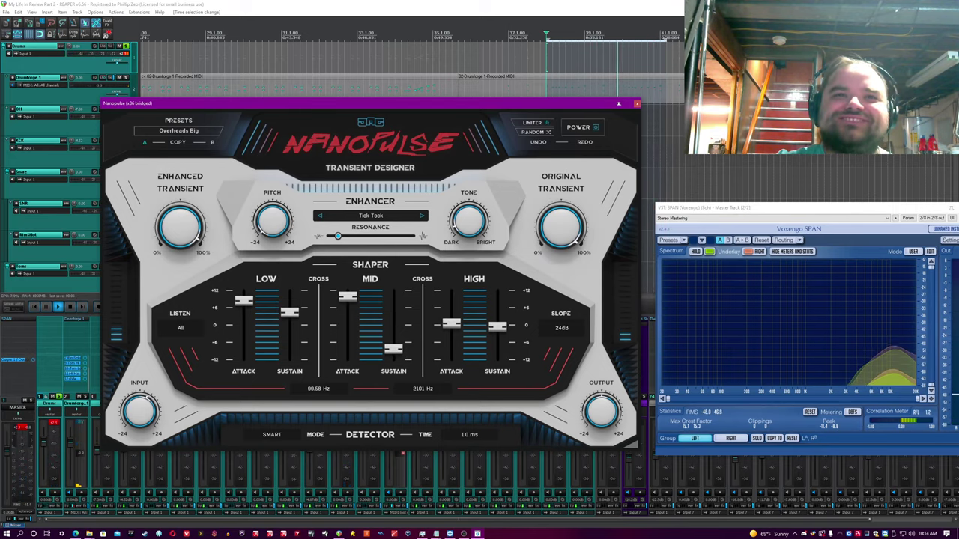
left_click_drag(290, 312, 289, 322)
left_click(496, 4)
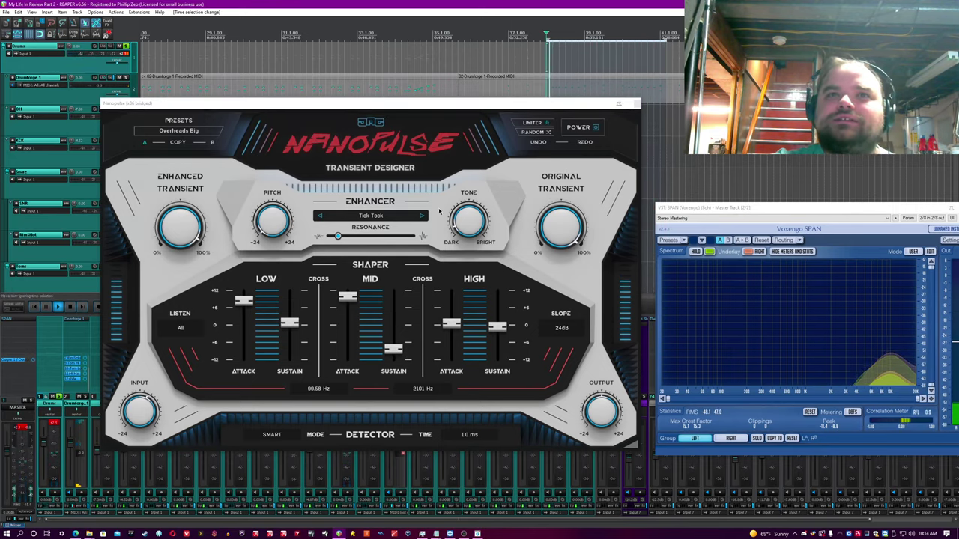
left_click(590, 128)
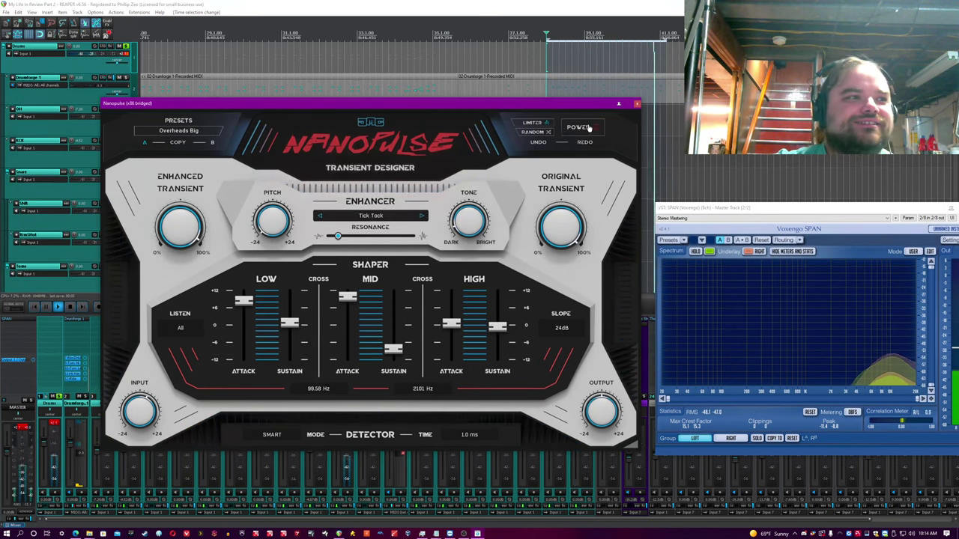
left_click(637, 103)
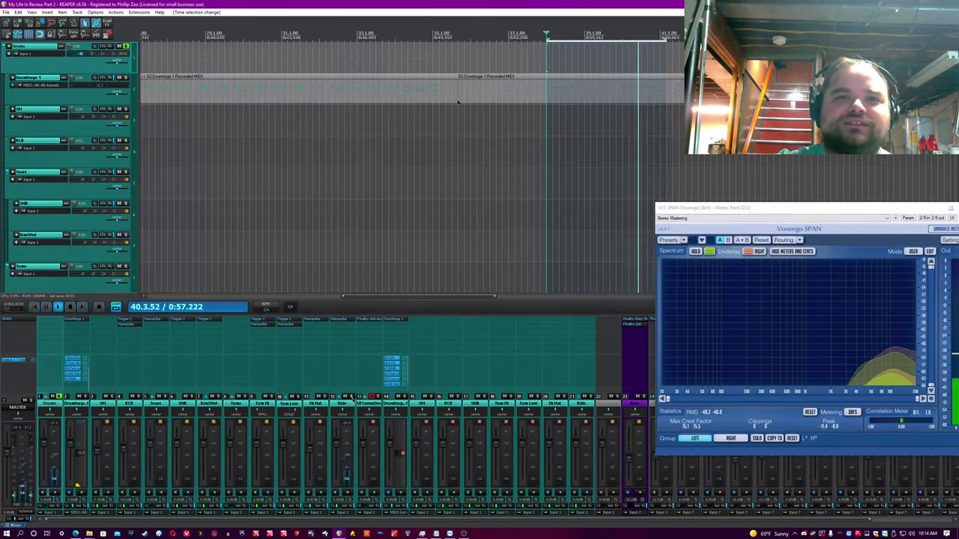
Unsolo the Ride track and lower its volume fader slightly
left_click(350, 396)
left_click(341, 441)
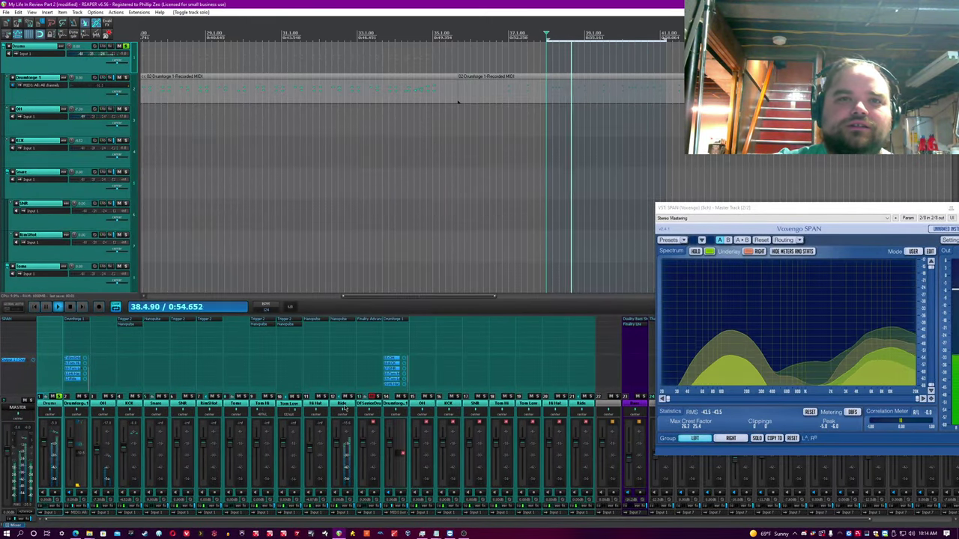
left_click_drag(336, 445, 336, 449)
Insert a track named Spots below Tom Low and nest the Hi Hat and Ride tracks inside it
scroll(343, 231, "down", 3)
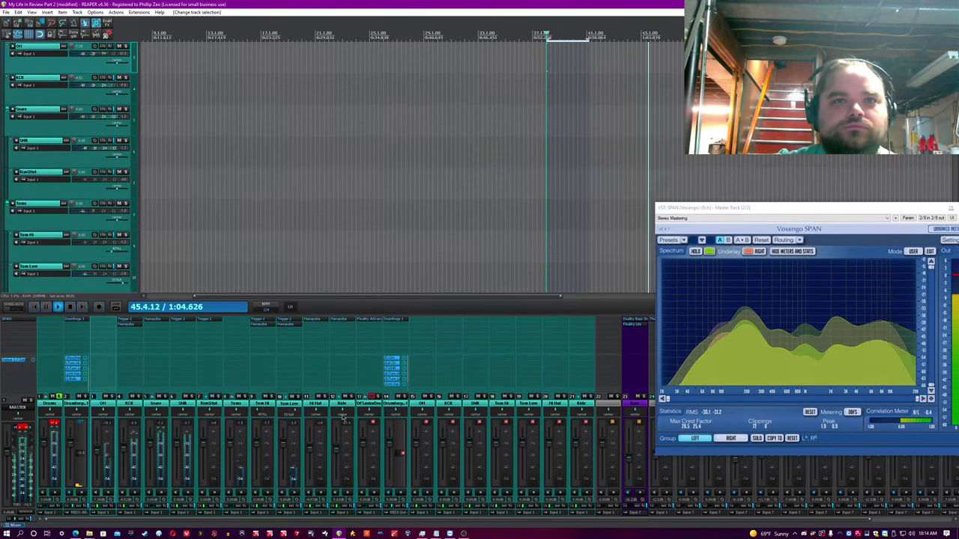
key("ctrl+t")
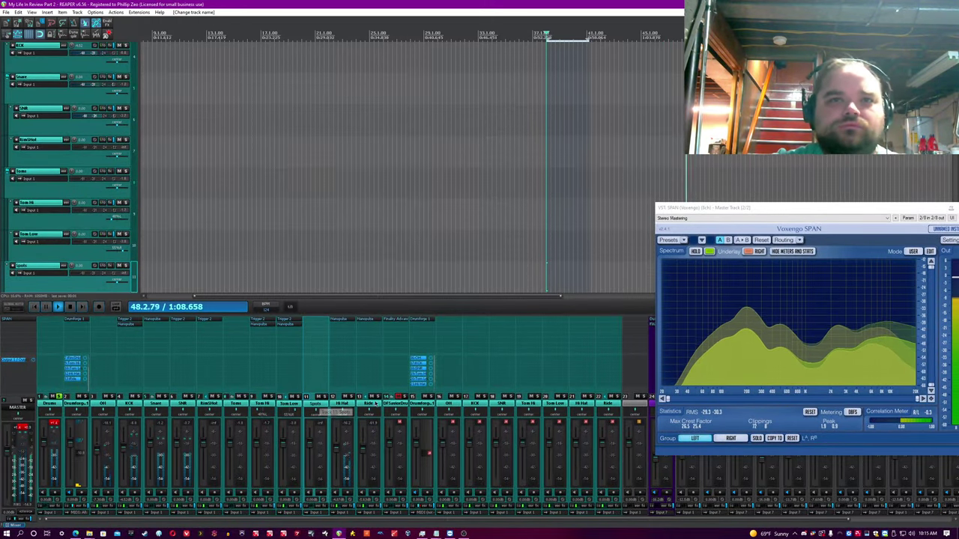
left_click(378, 407)
left_click(349, 407)
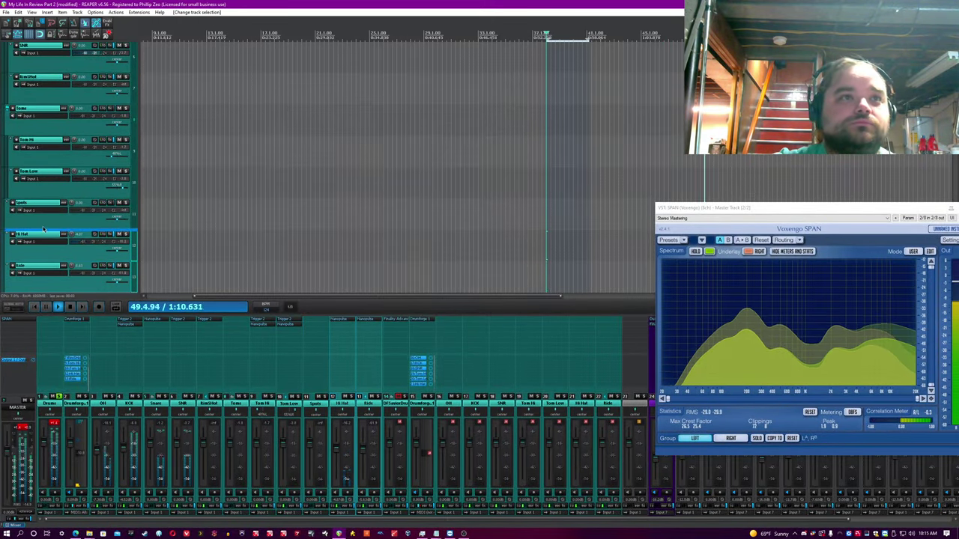
left_click(54, 220)
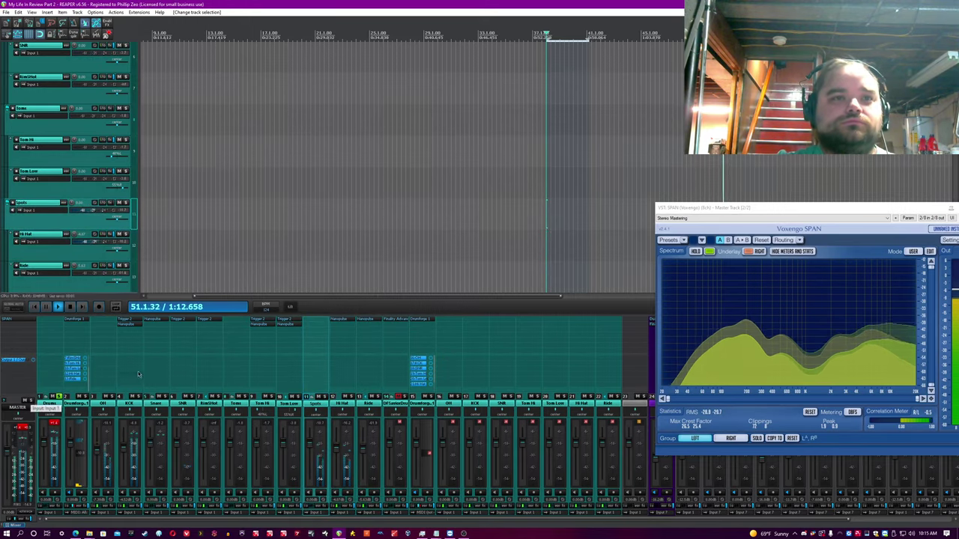
Add a Nanopulse transient designer to the OH track and save the project
left_click(103, 402)
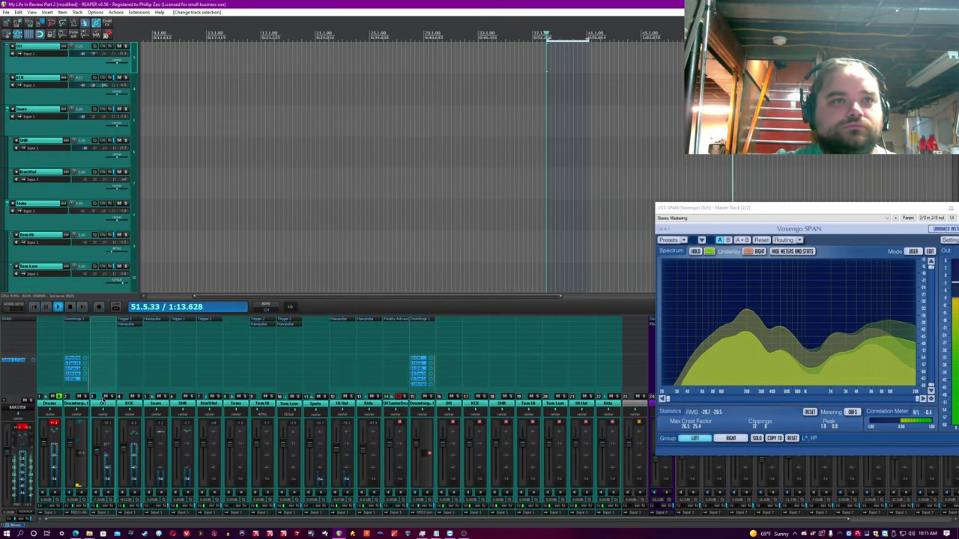
left_click(107, 328)
double_click(411, 172)
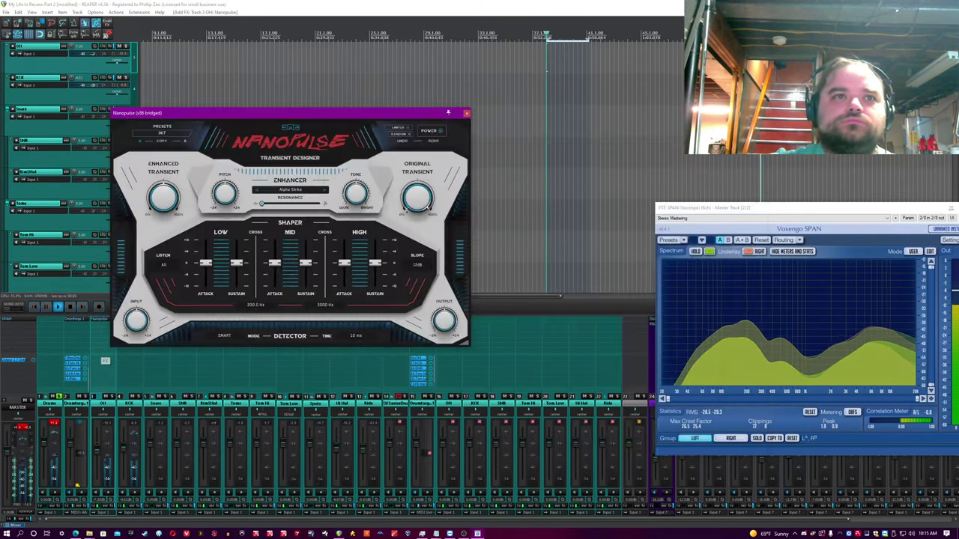
left_click(581, 34)
key("ctrl+s")
Move the Nanopulse window lower and enlarge its interface to 150%
scroll(581, 34, "down", 4)
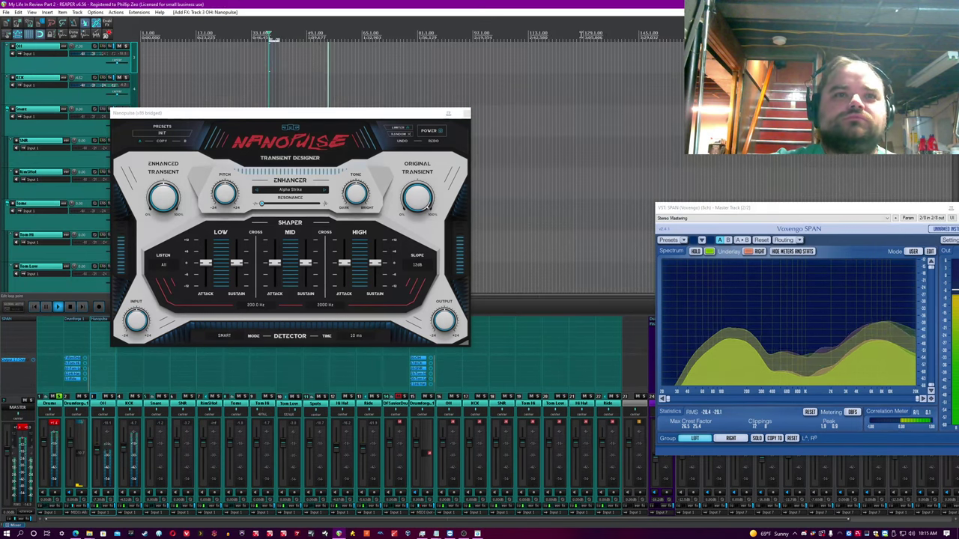
left_click(57, 425)
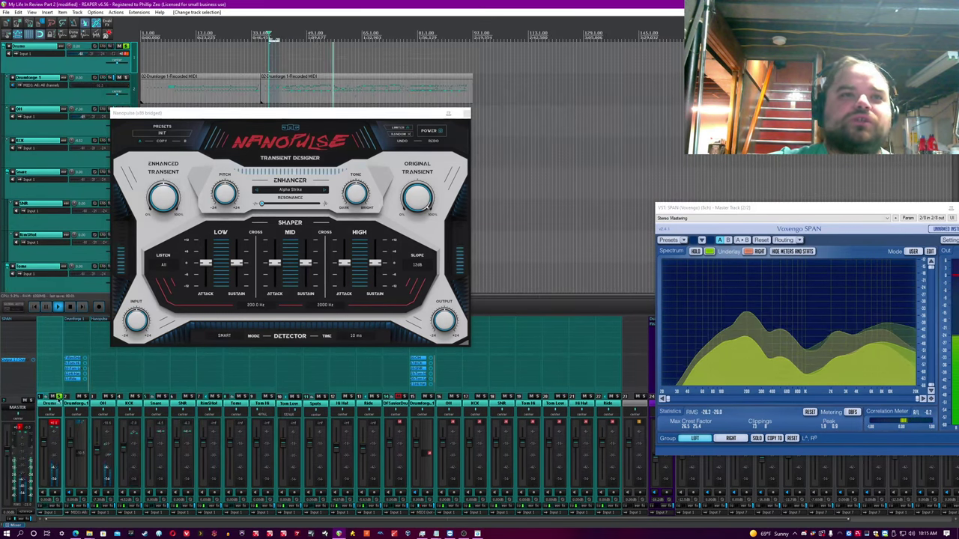
left_click_drag(300, 114, 332, 169)
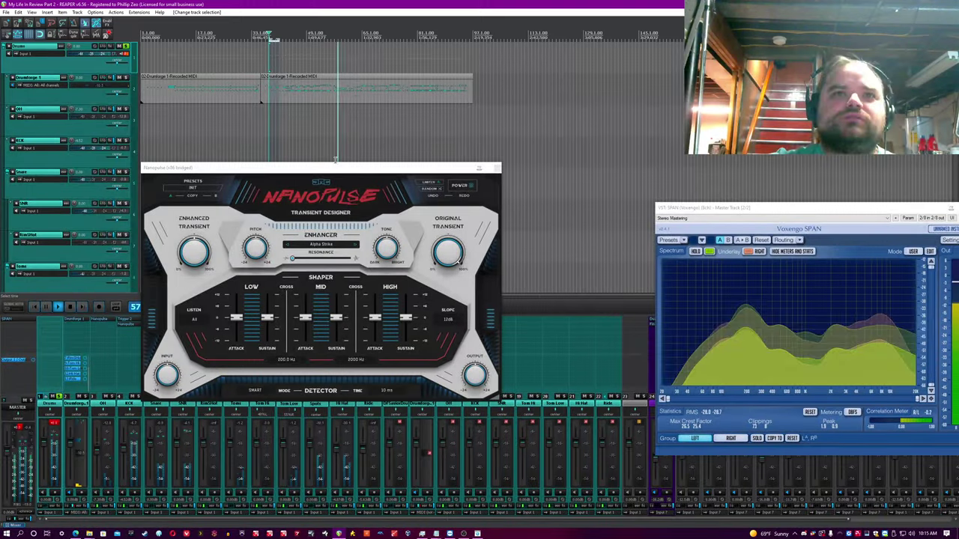
right_click(265, 184)
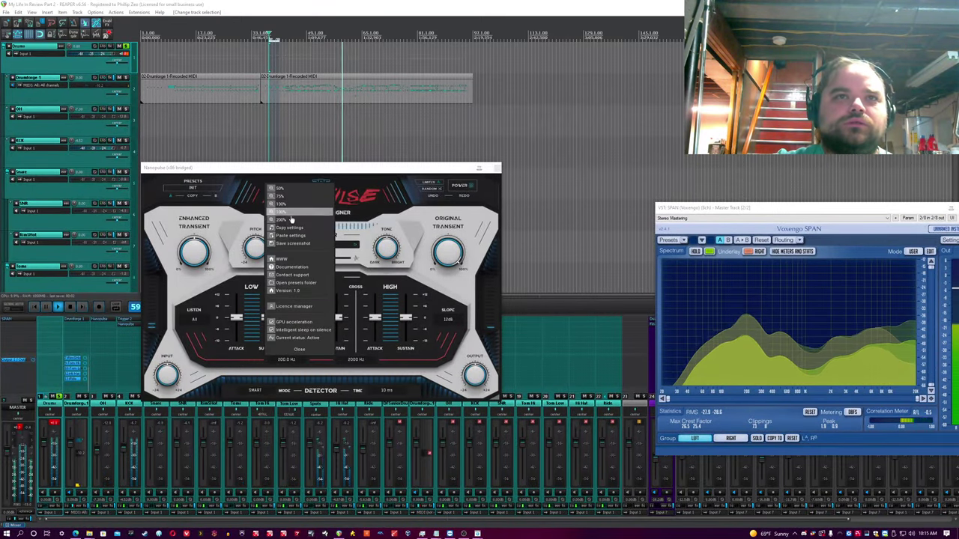
left_click(298, 217)
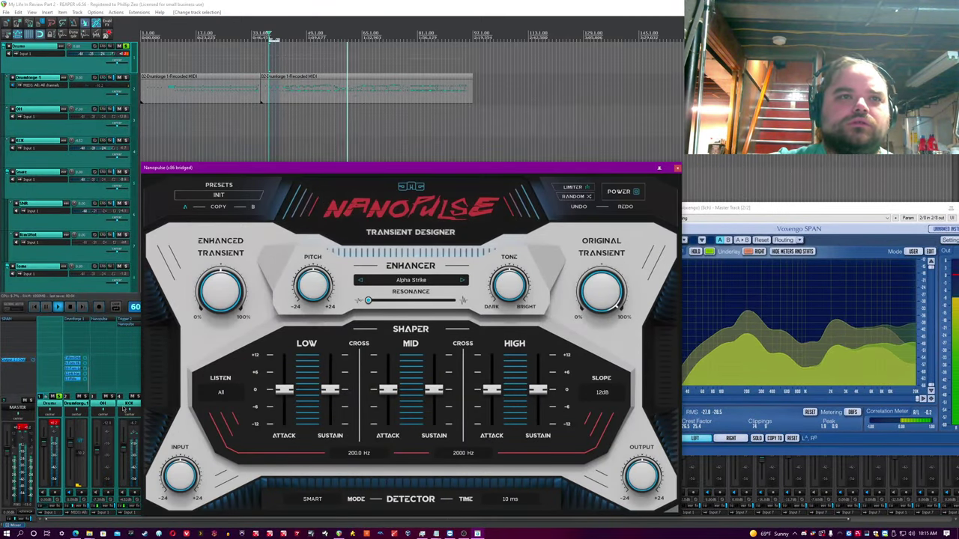
Solo the OH track and load the Overheads Big preset from the Drums folder in its Nanopulse
left_click(113, 397)
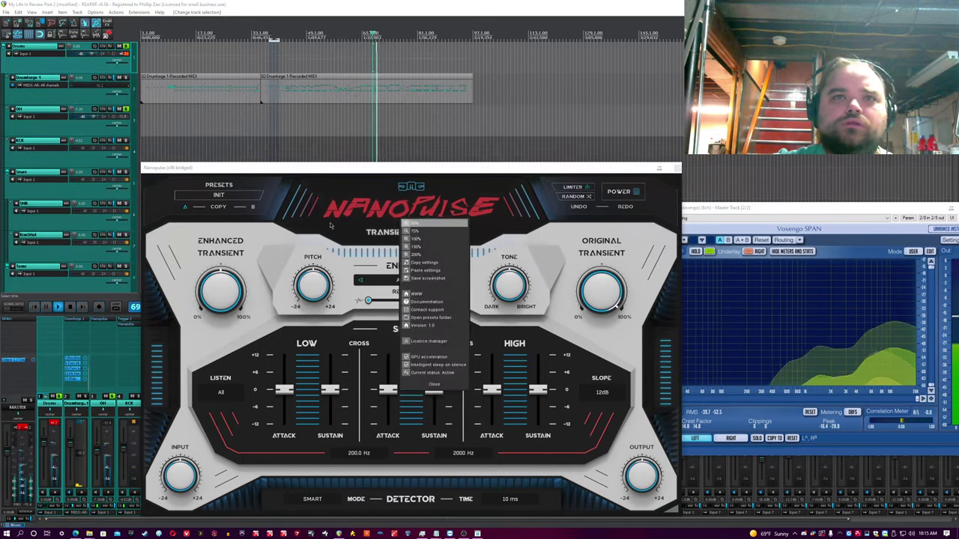
left_click(331, 224)
left_click(213, 198)
left_click(206, 245)
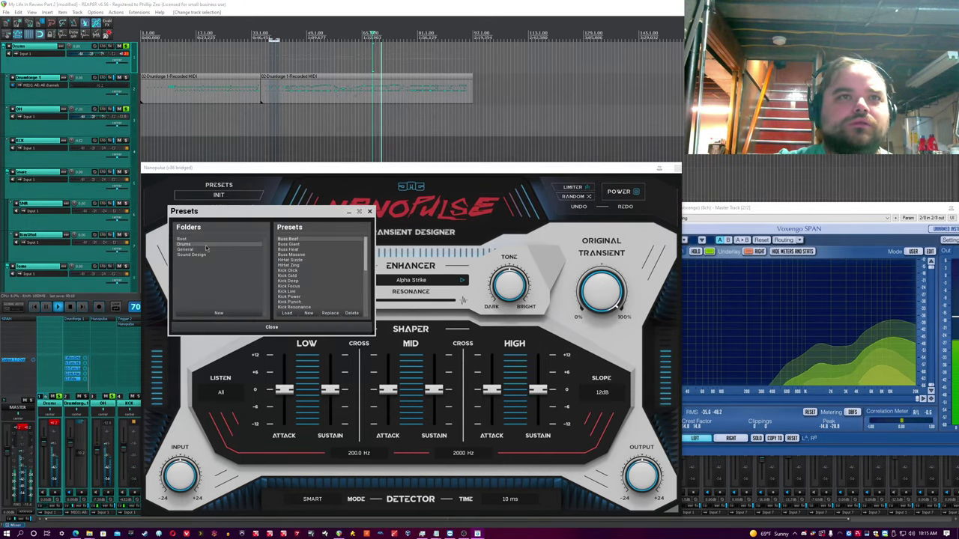
scroll(323, 264, "down", 3)
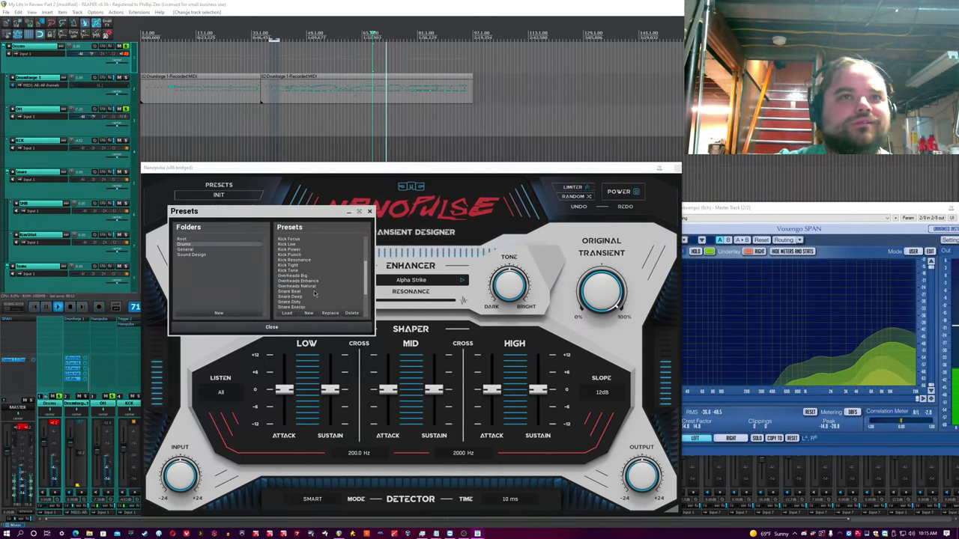
left_click(303, 276)
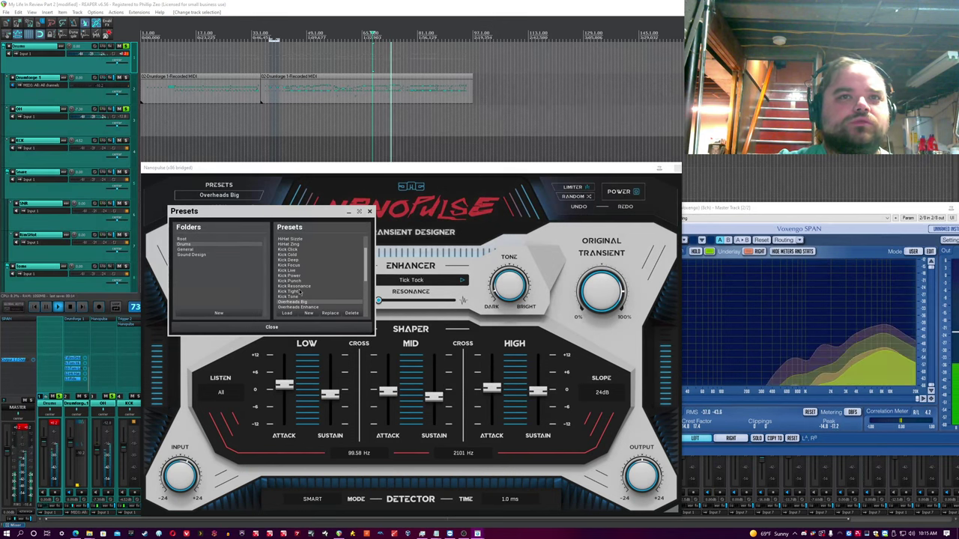
scroll(346, 294, "down", 1)
left_click(370, 212)
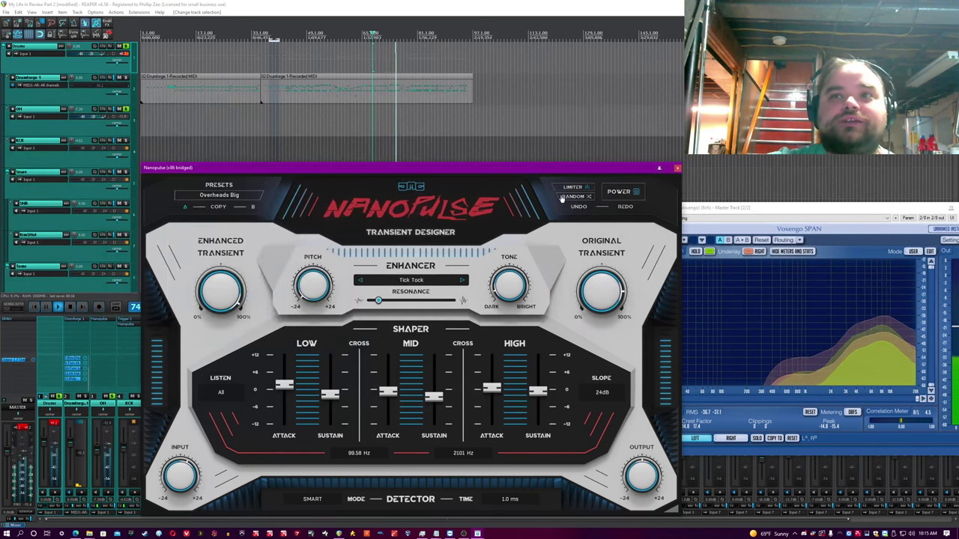
Toggle Nanopulse off and on to compare the overheads, then close it and unsolo the OH track
left_click(634, 191)
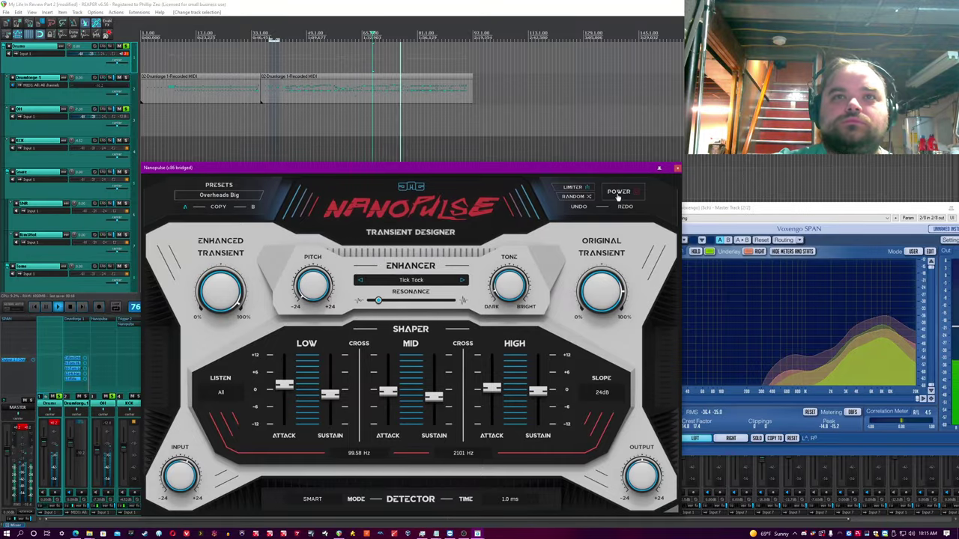
left_click(635, 192)
left_click(677, 168)
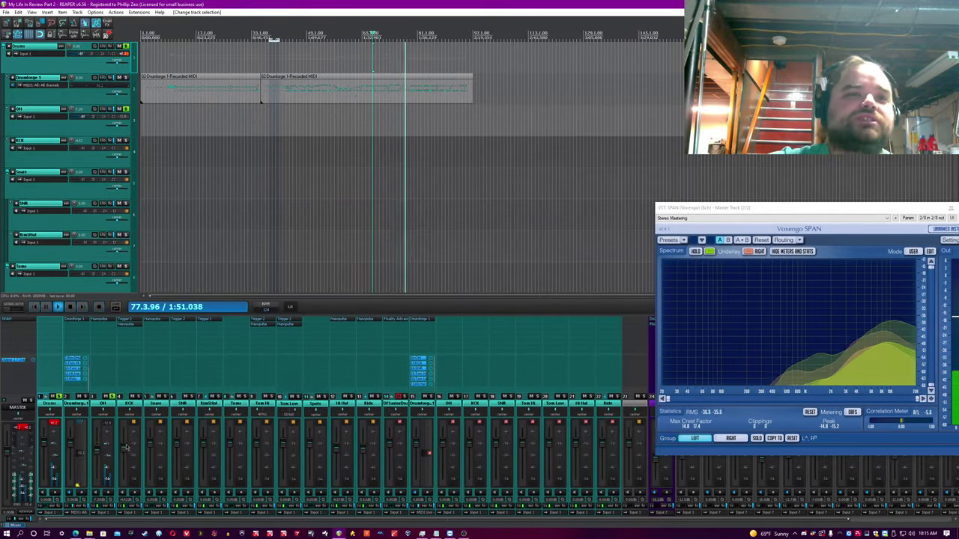
left_click(112, 397)
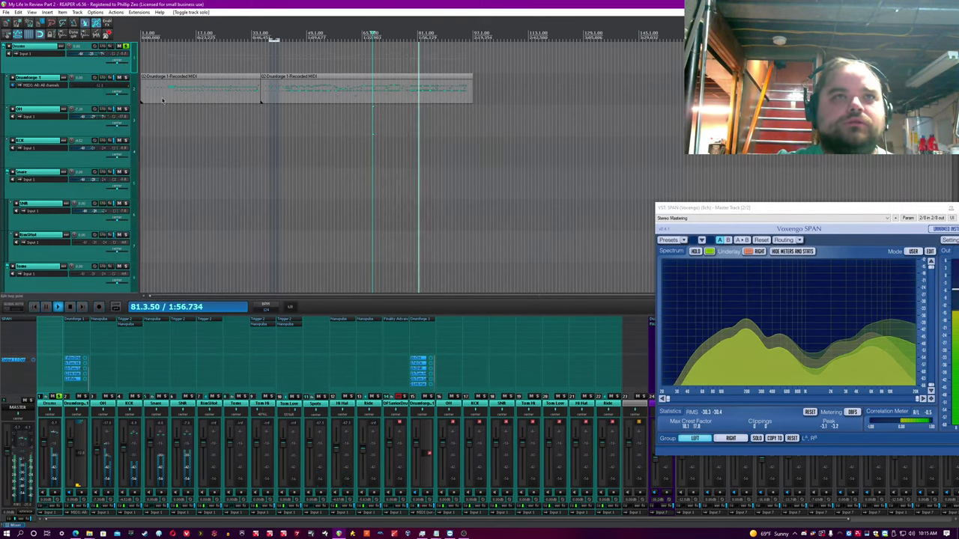
Move playback to the tom section of the first Drumforge MIDI item, around measure 9
left_click(171, 69)
scroll(170, 68, "up", 7)
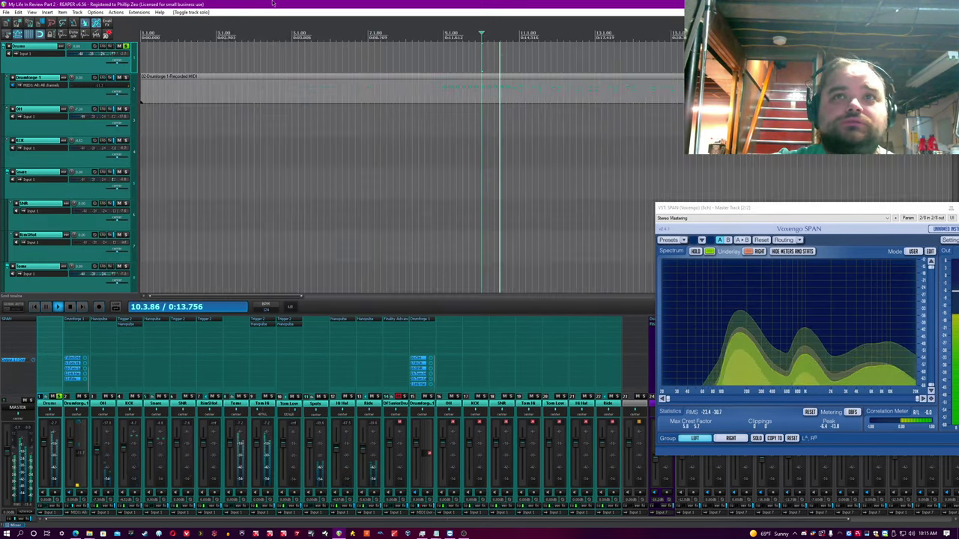
left_click(450, 143)
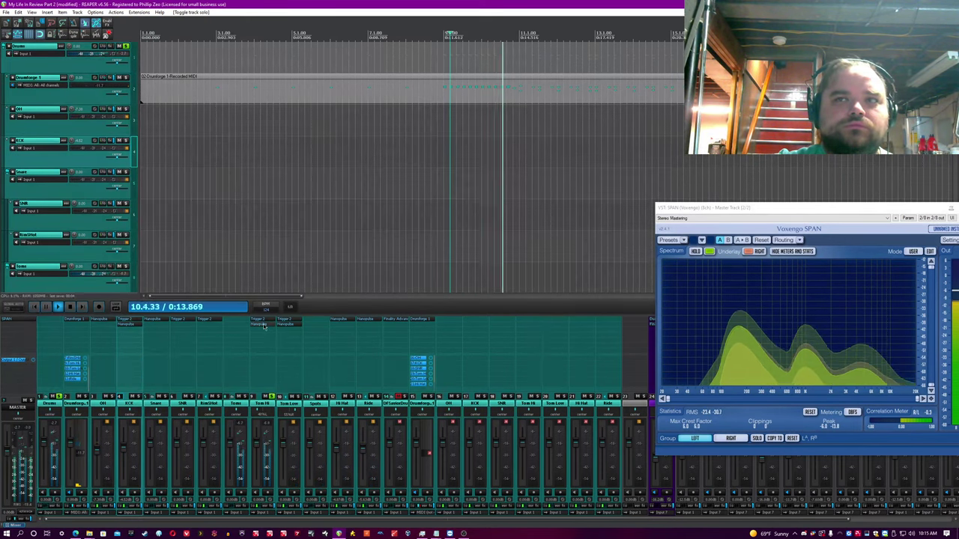
Solo the Tom Hi track, turn its Nanopulse tone down to about centre, replay the section, and close the plug-in window
left_click(275, 397)
left_click_drag(214, 163, 214, 154)
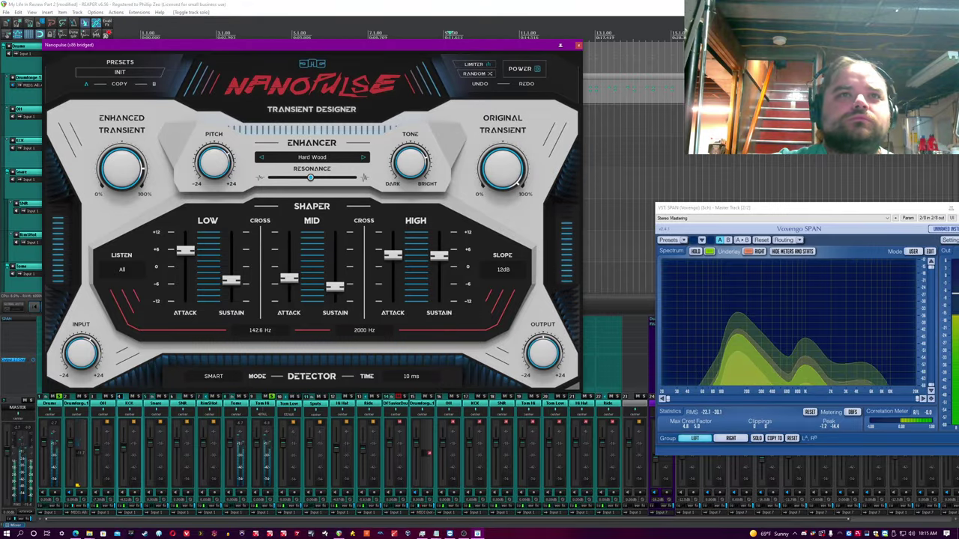
left_click(591, 50)
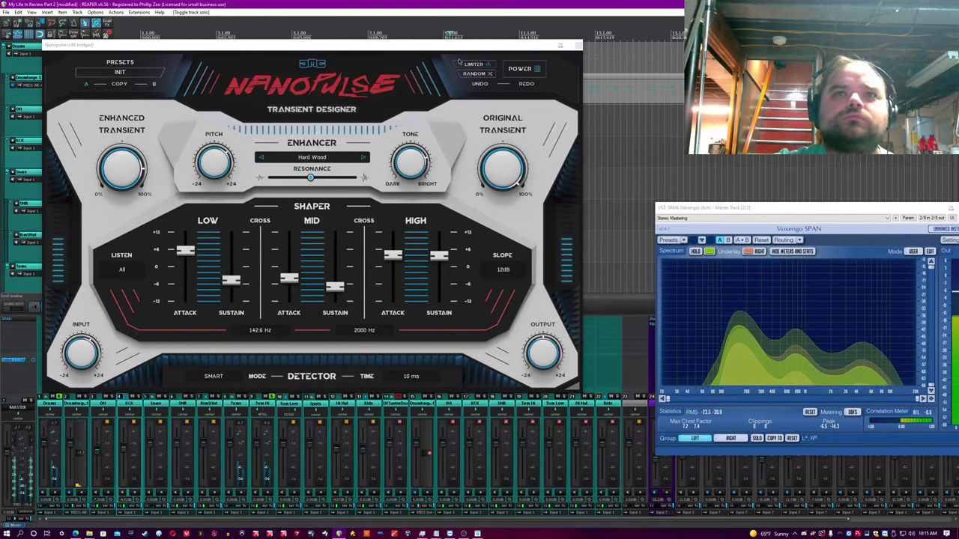
left_click_drag(417, 170, 418, 196)
left_click(448, 36)
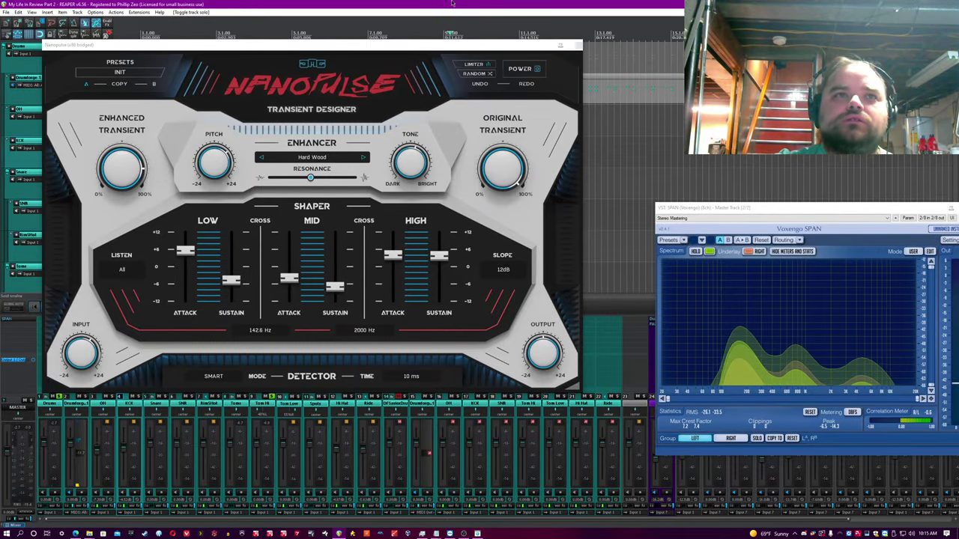
key("space")
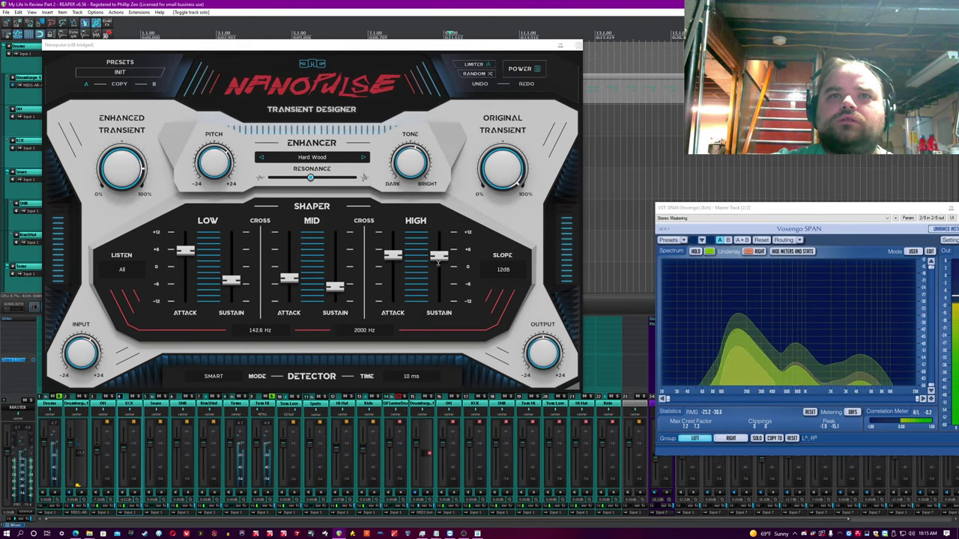
left_click(582, 44)
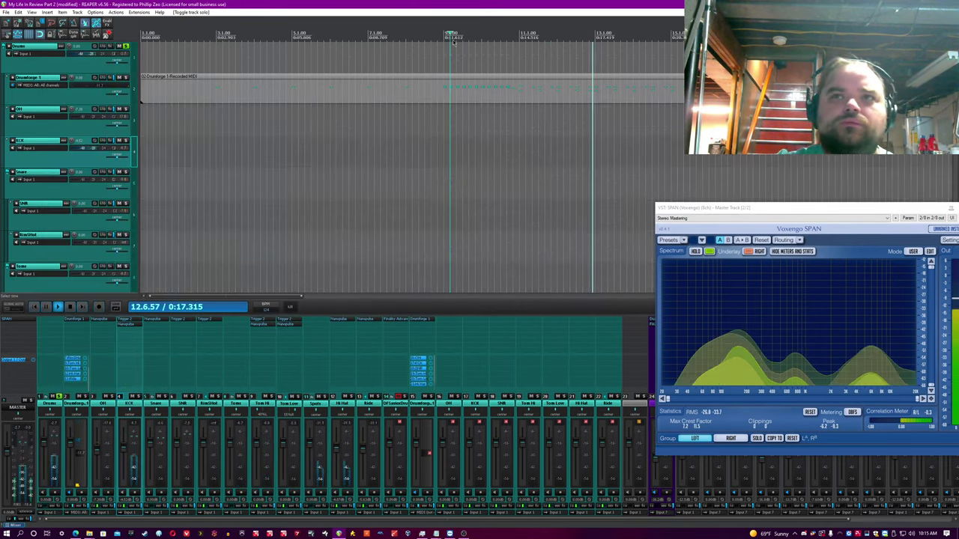
Set the upper crossover in the Tom Low track's Nanopulse to 3955 Hz and close the plug-in window
left_click(284, 319)
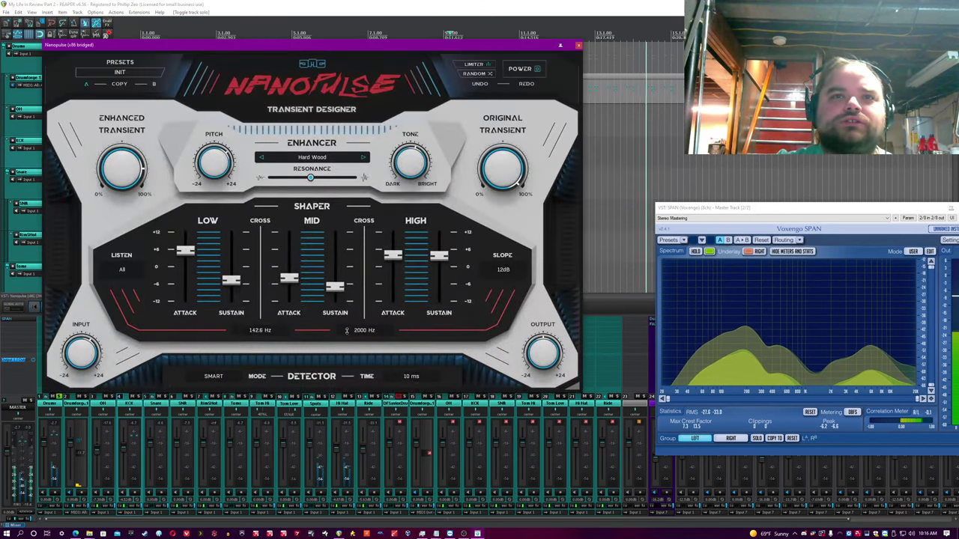
left_click(336, 3)
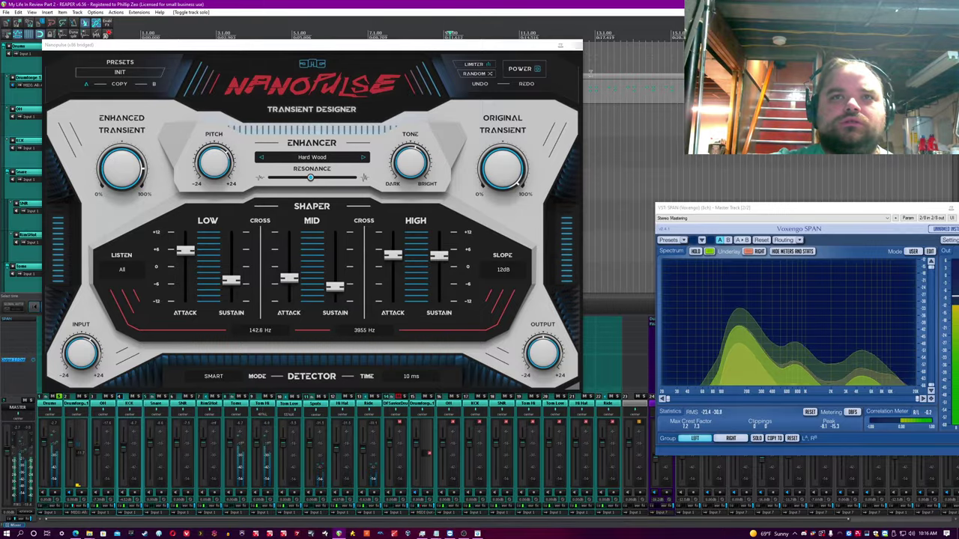
left_click(576, 45)
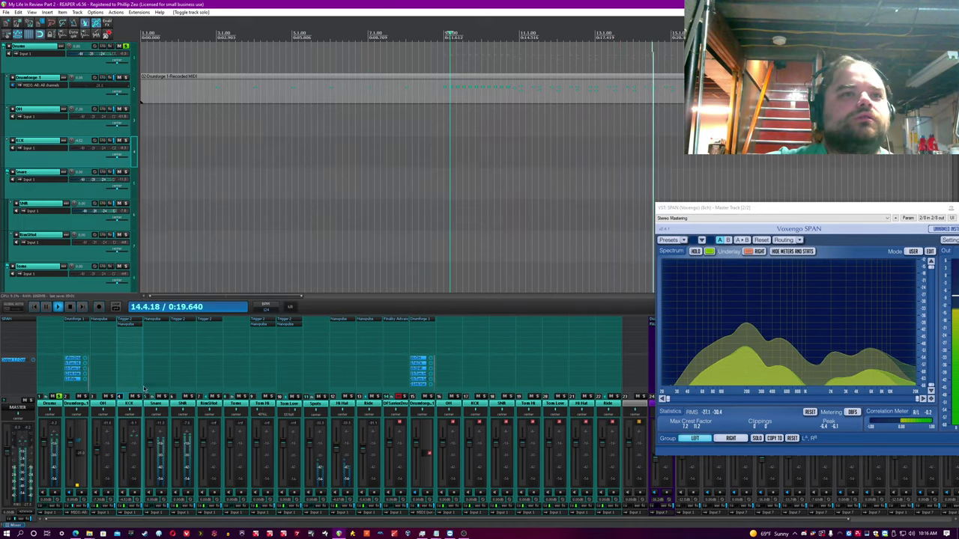
Add Nanopulse (x86) to the Drums folder track, enlarge its interface, and reposition its window over the arrangement
scroll(332, 137, "down", 5)
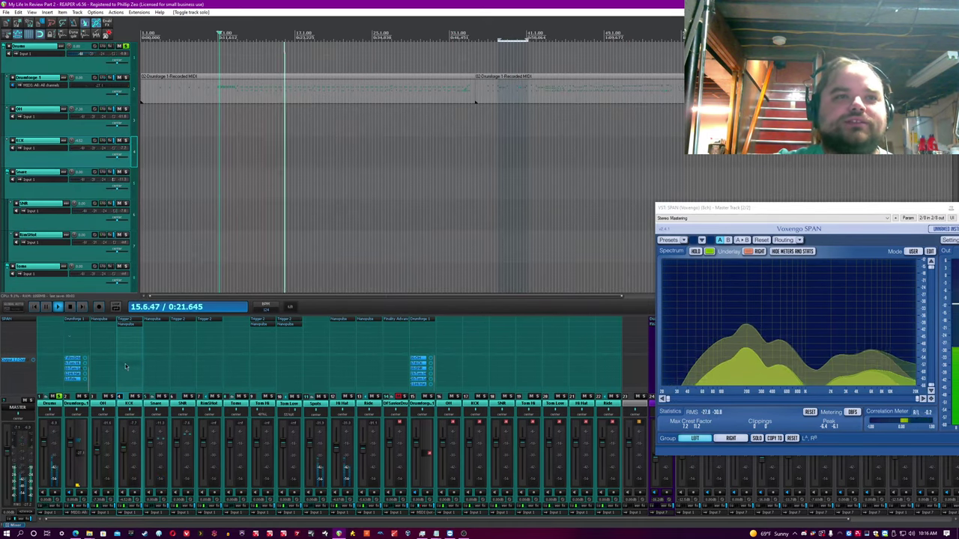
left_click(55, 334)
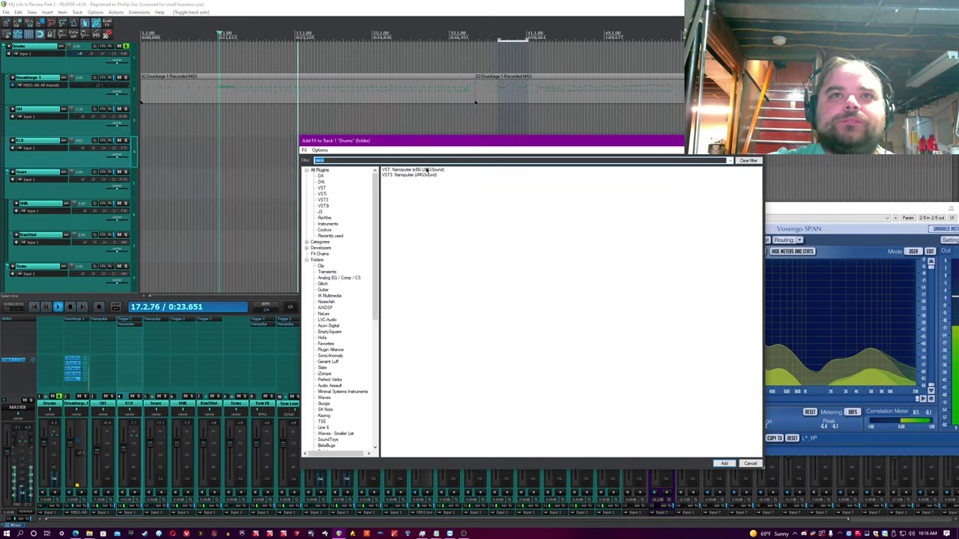
double_click(427, 170)
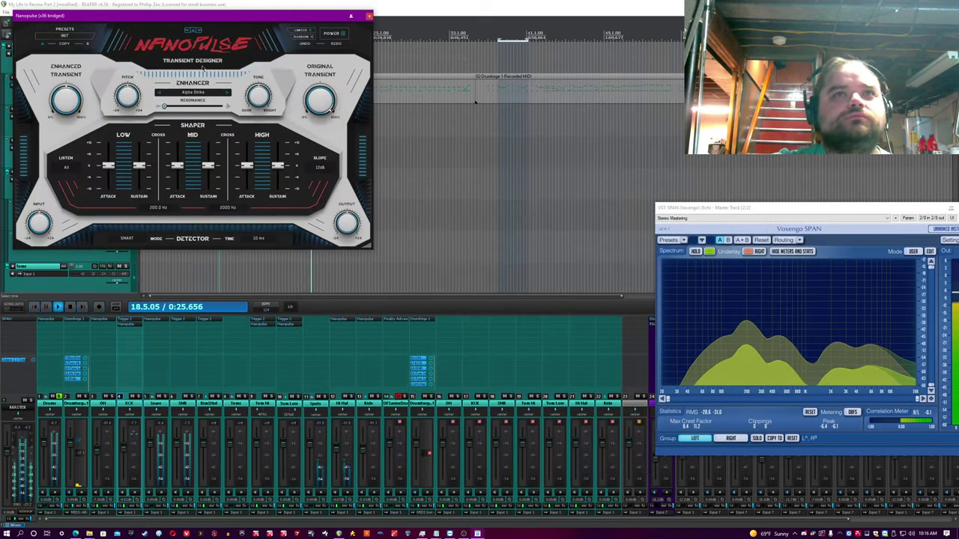
left_click_drag(247, 16, 313, 72)
left_click(278, 102)
left_click(292, 129)
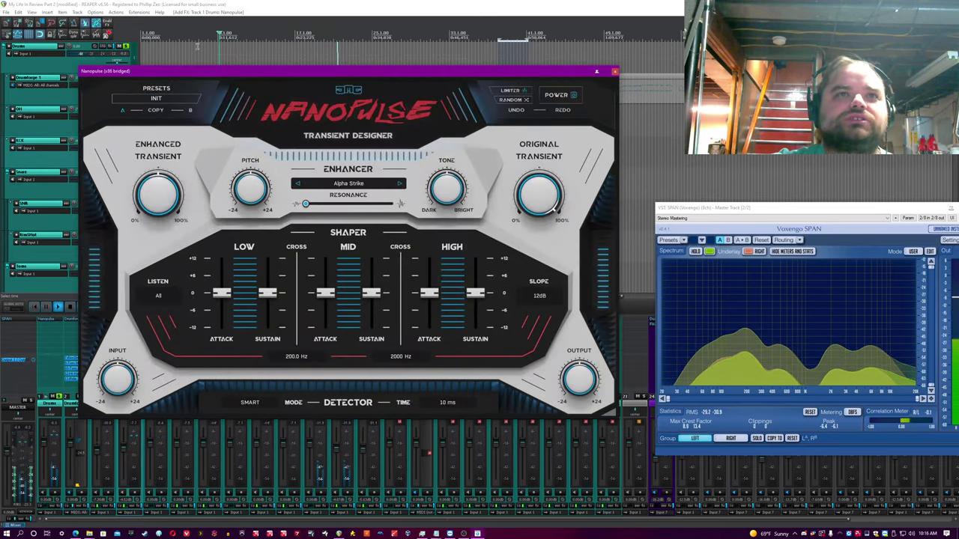
left_click_drag(214, 72, 230, 61)
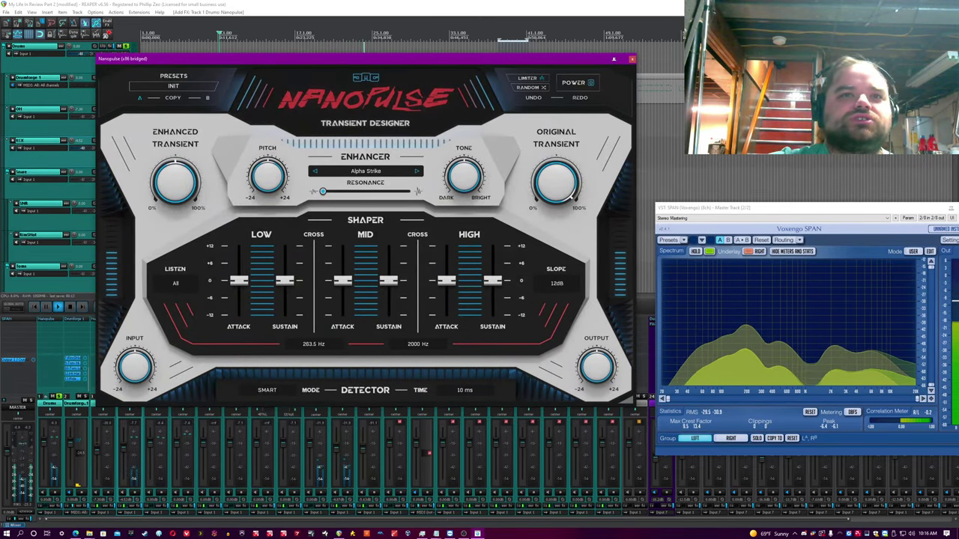
Set the Drums Nanopulse crossovers to 347.0 Hz and 800.0 Hz, lower mid sustain, and slightly raise high attack, low attack and low sustain
left_click_drag(313, 344, 313, 340)
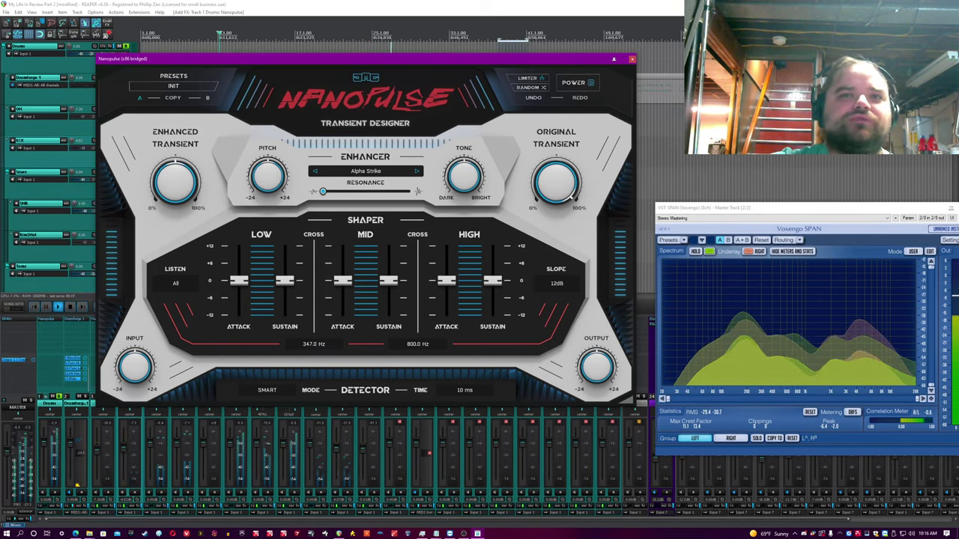
left_click_drag(388, 280, 388, 289)
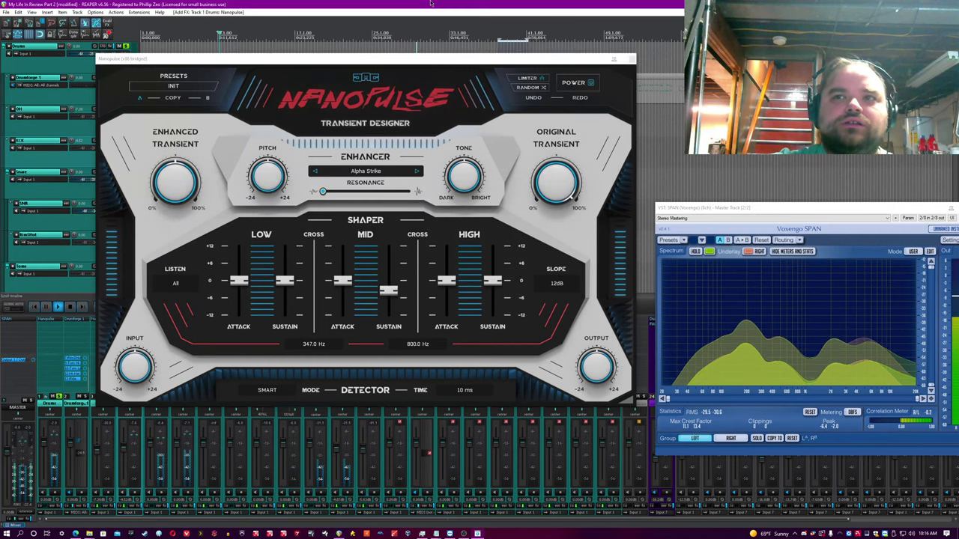
left_click_drag(446, 280, 447, 278)
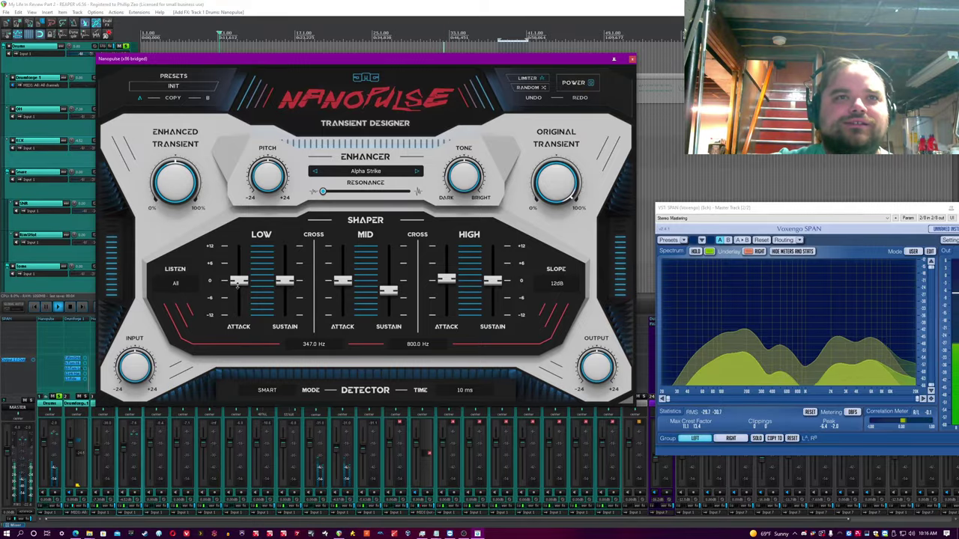
left_click_drag(238, 281, 238, 276)
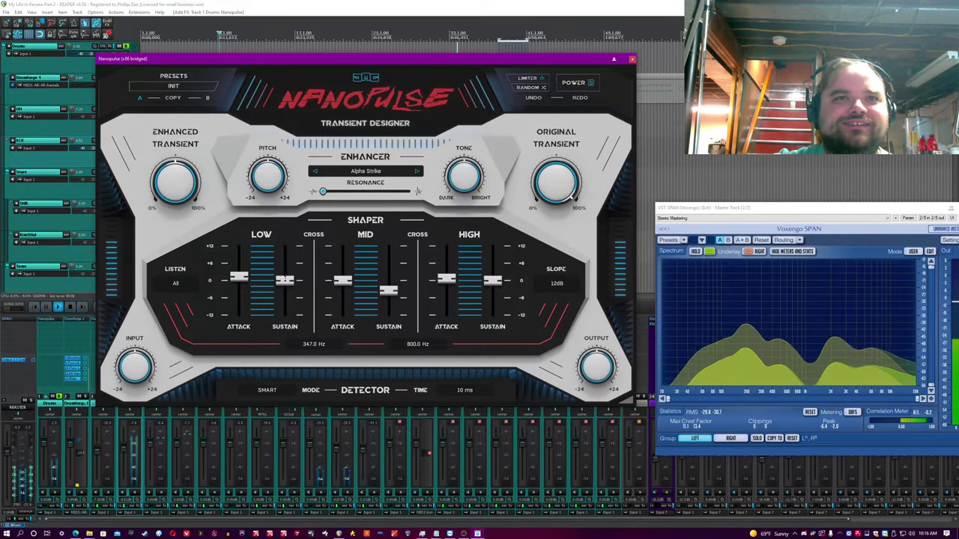
left_click_drag(284, 274, 285, 270)
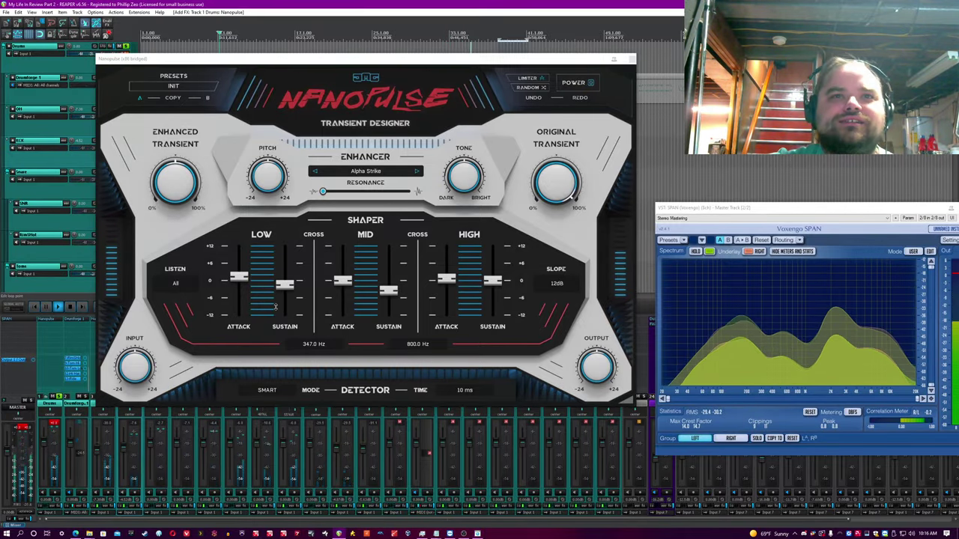
left_click(404, 5)
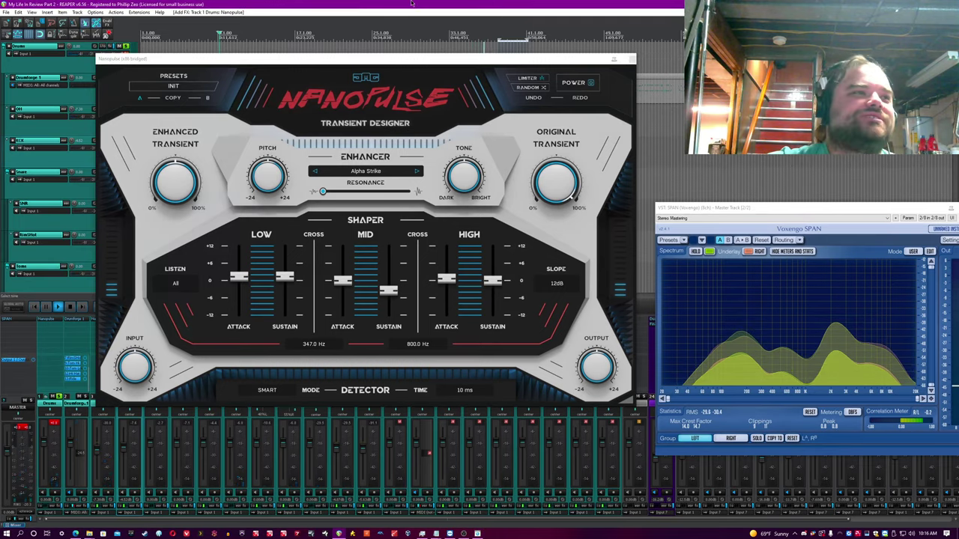
Lower the Drums Nanopulse's enhanced transient to about 20%, raise resonance slightly, audition Attack only, and return Listen to All
left_click_drag(485, 65, 480, 142)
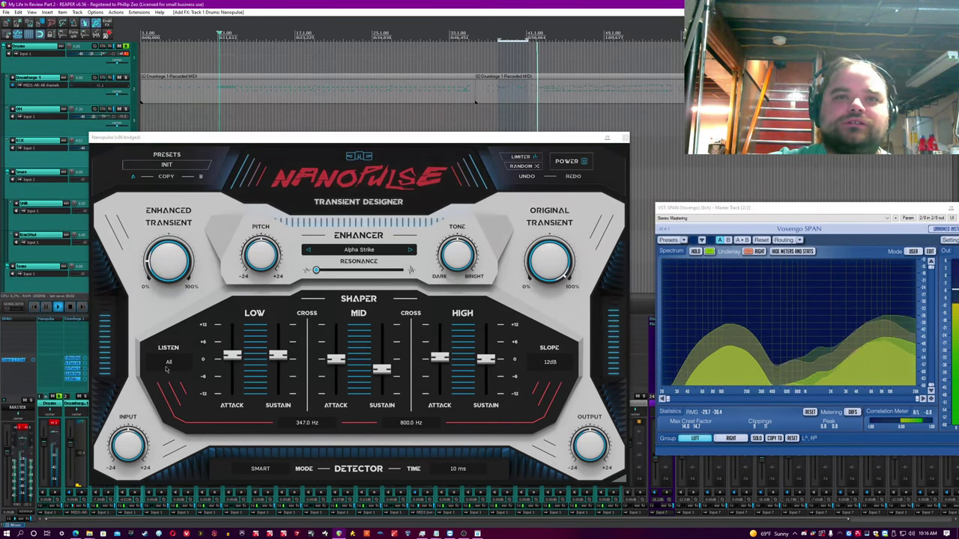
left_click(483, 302)
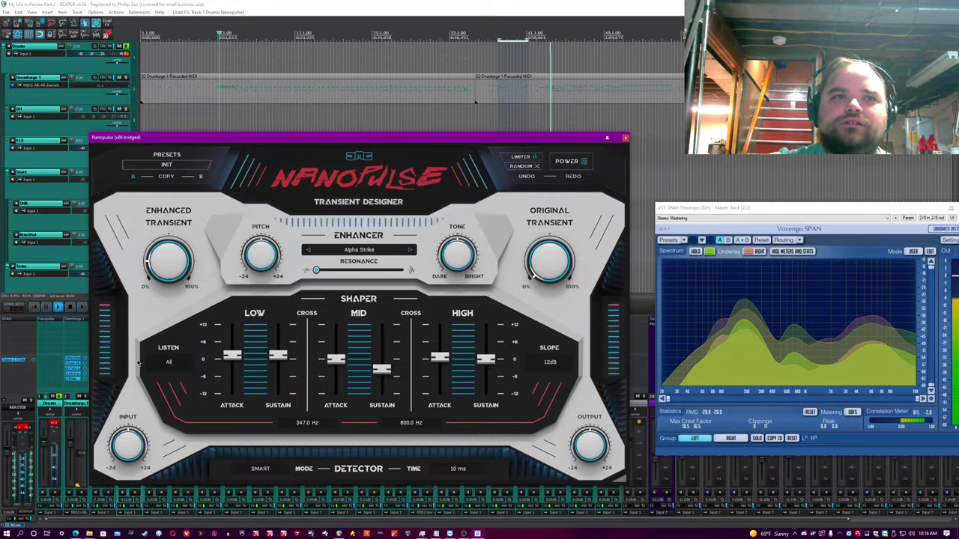
left_click(169, 362)
left_click(172, 380)
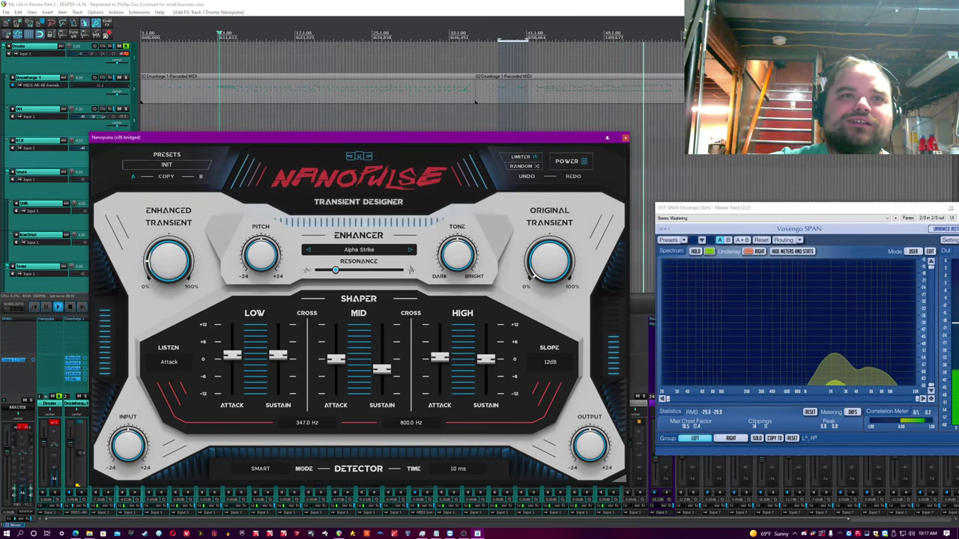
left_click(169, 362)
left_click(184, 365)
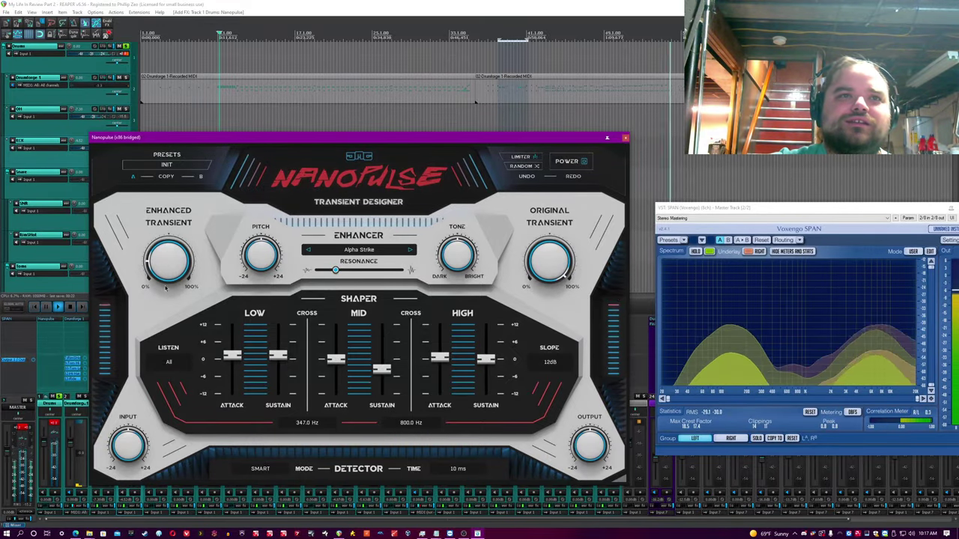
Toggle Nanopulse off and on to compare the full drum sound, then close its window
left_click(317, 3)
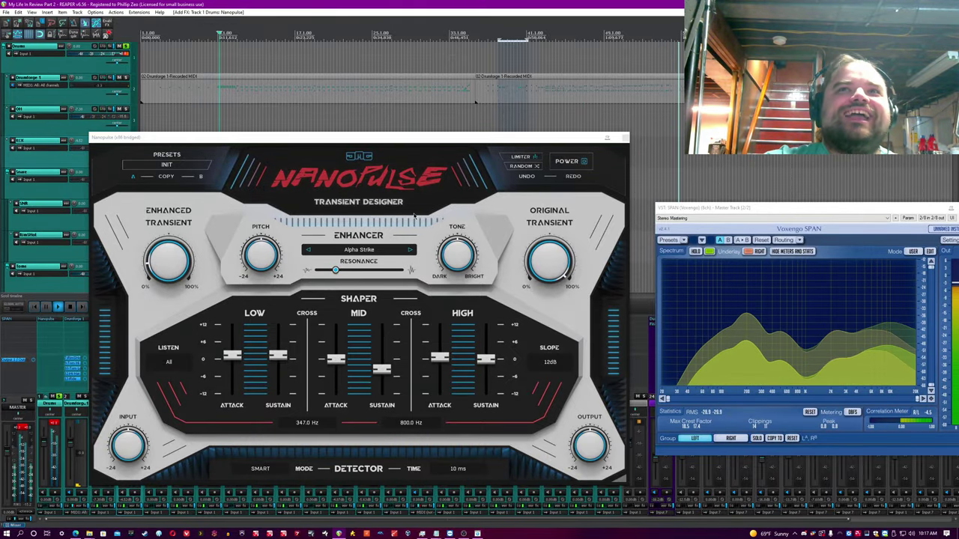
left_click(567, 160)
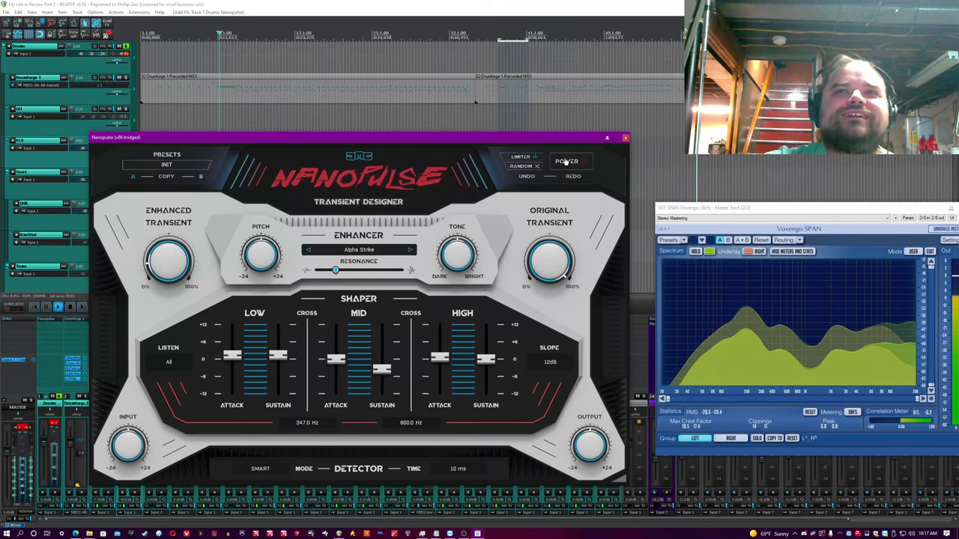
left_click(566, 160)
left_click(621, 139)
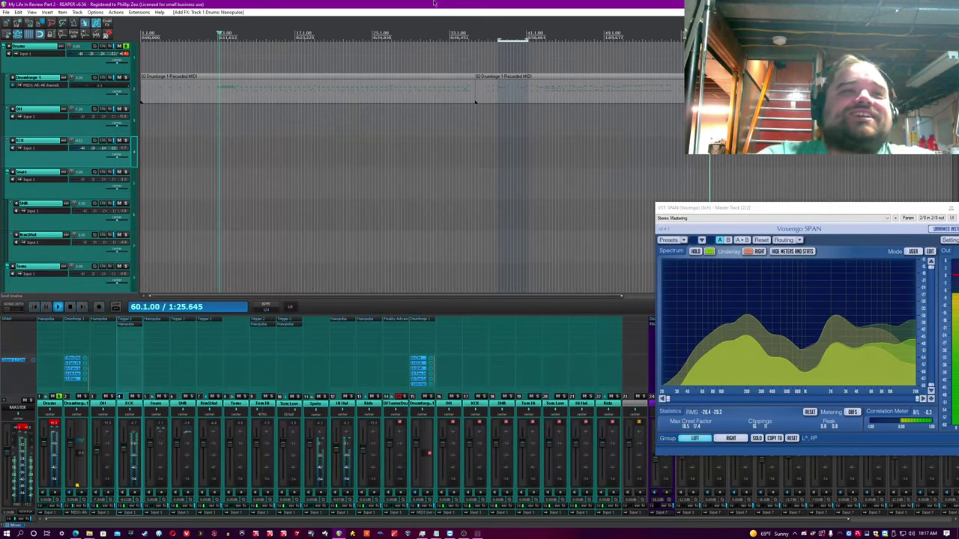
Clear the Drums track's clip indicator and unsolo the track to hear it with the full mix
left_click(55, 426)
scroll(351, 158, "down", 4)
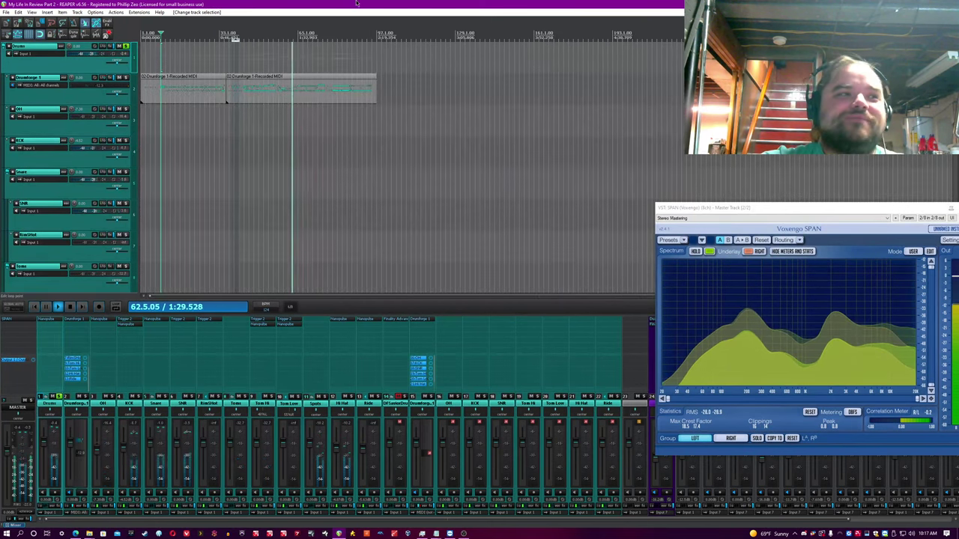
left_click(61, 396)
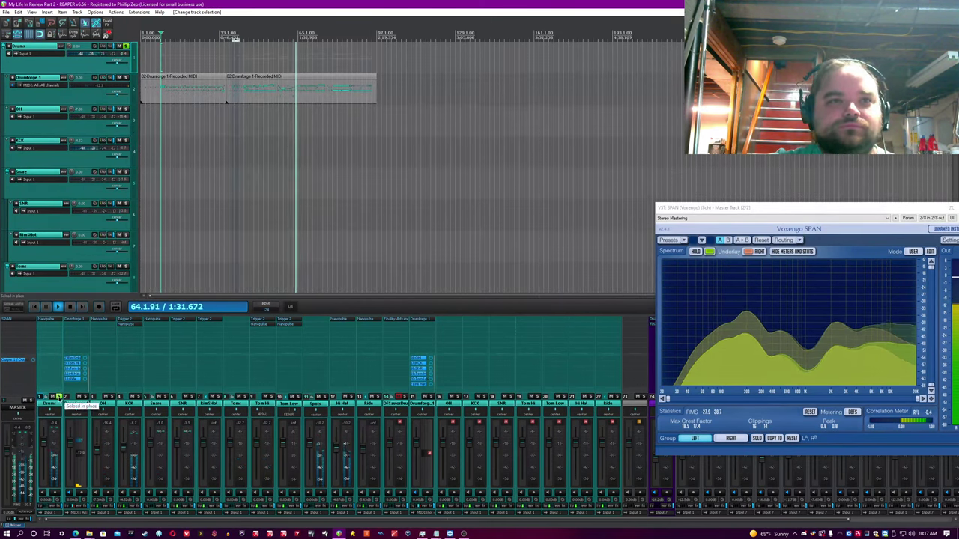
left_click(60, 396)
scroll(217, 144, "up", 3)
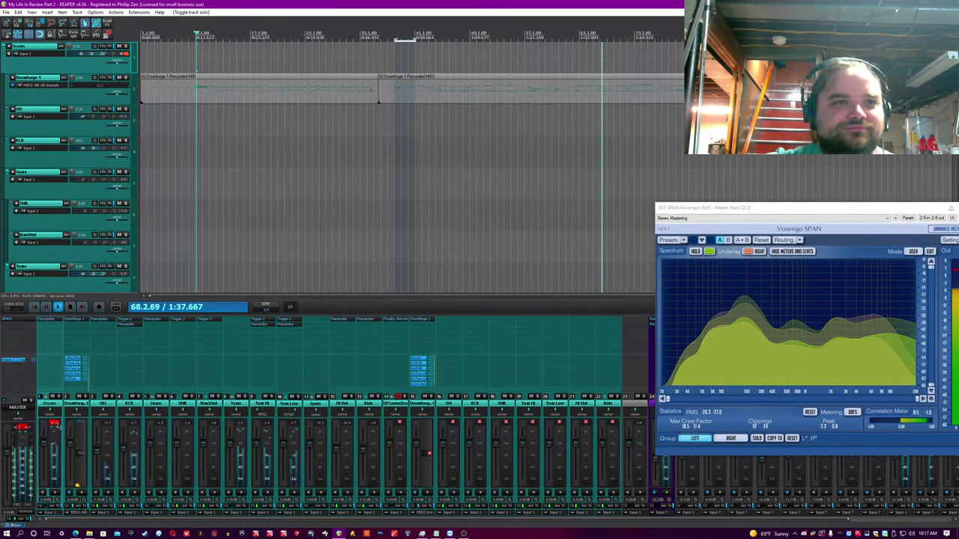
Add Finality Advanced to the Drums folder track, set its threshold to -1.8 with Aggro and Color enabled, and close it
left_click(49, 329)
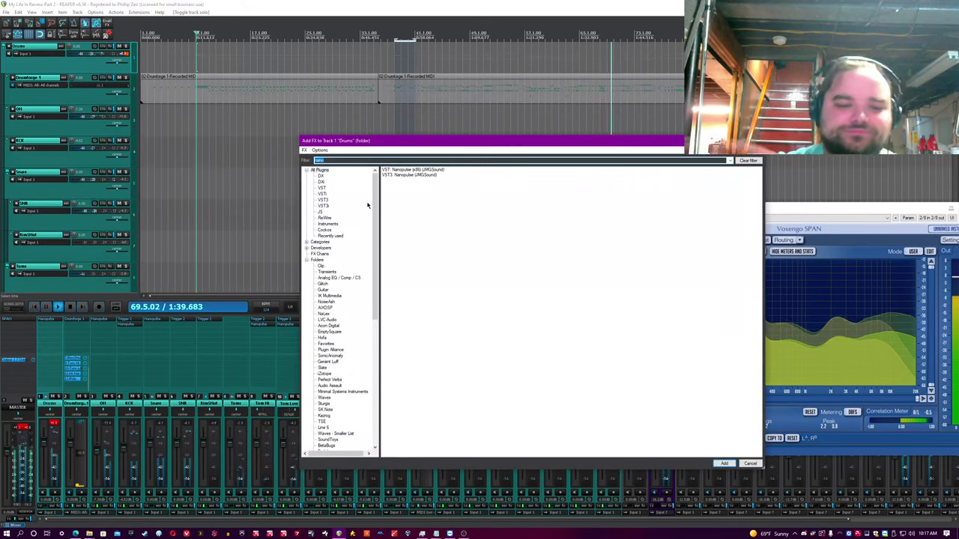
type("finality")
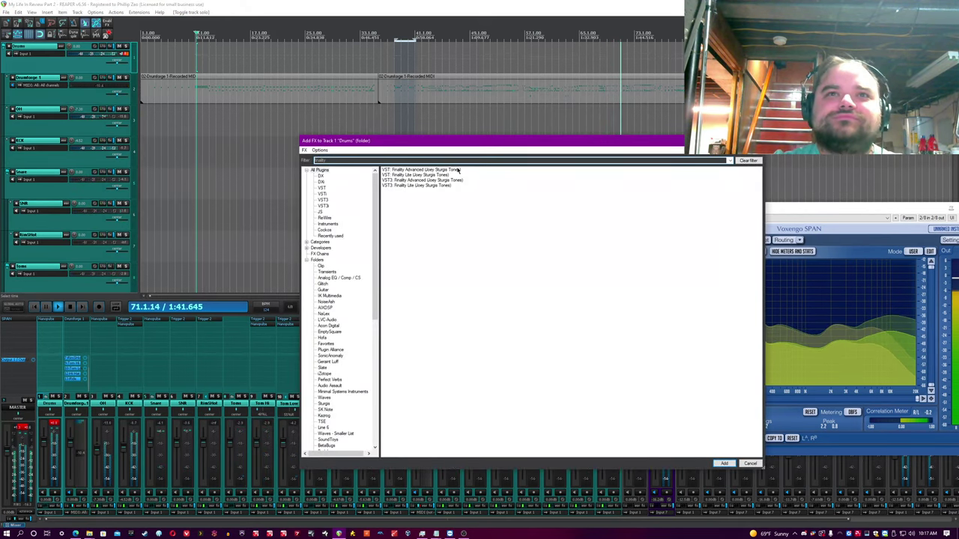
double_click(454, 171)
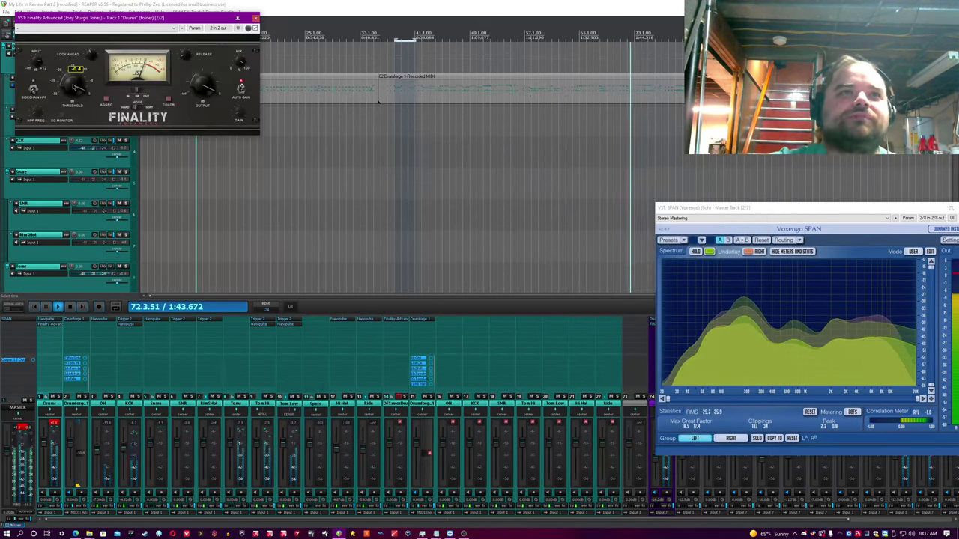
left_click_drag(204, 87, 205, 91)
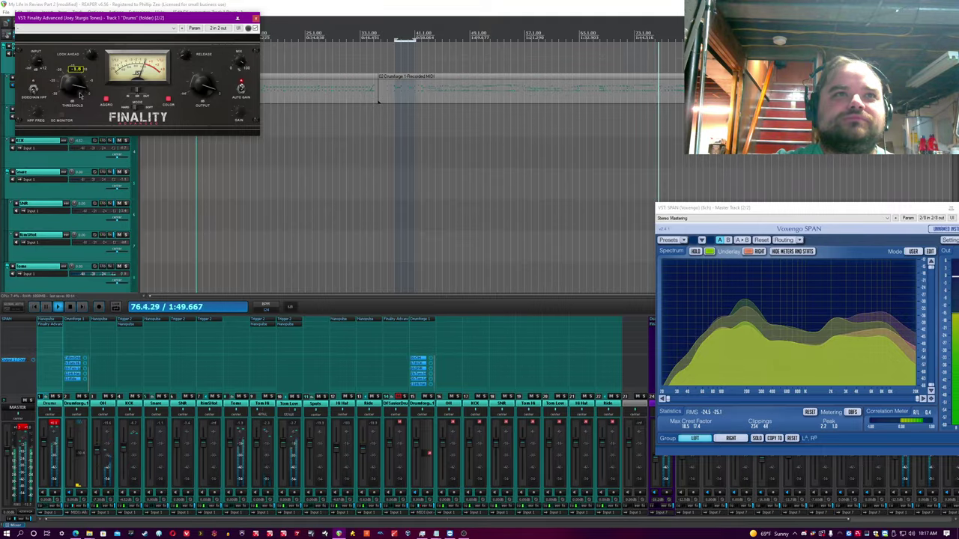
left_click(255, 17)
Stop playback, open the Project Media/FX Bay, and sort its FX list by plug-in name in descending order
key("space")
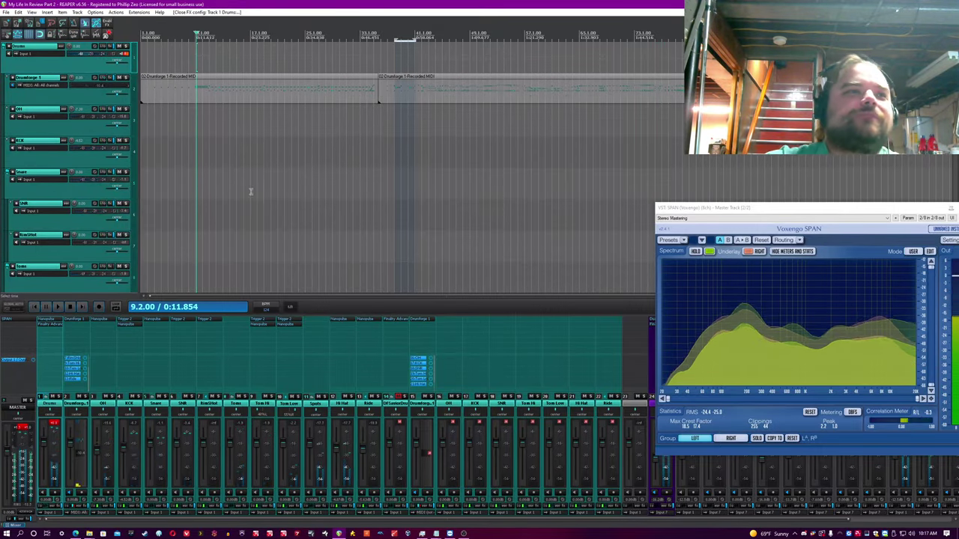
left_click(30, 14)
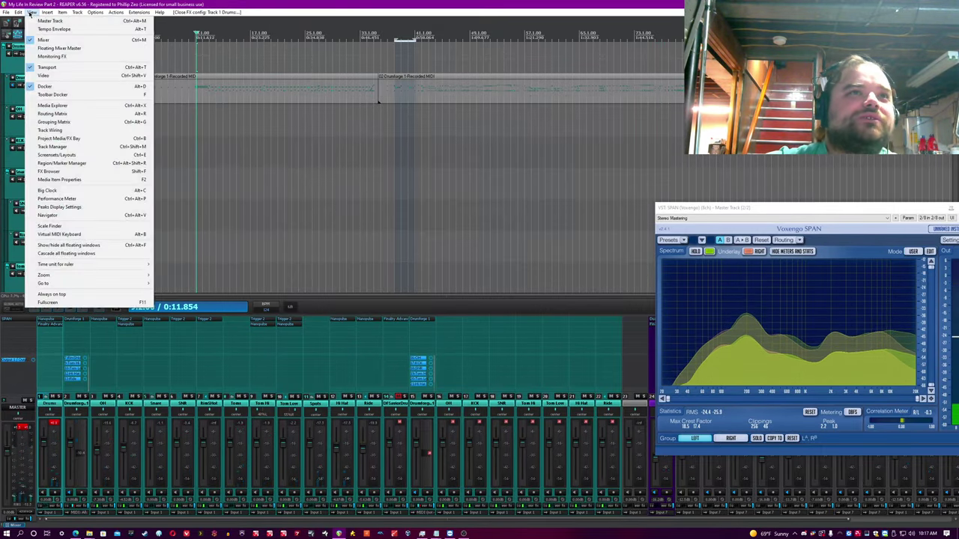
mouse_move(18, 13)
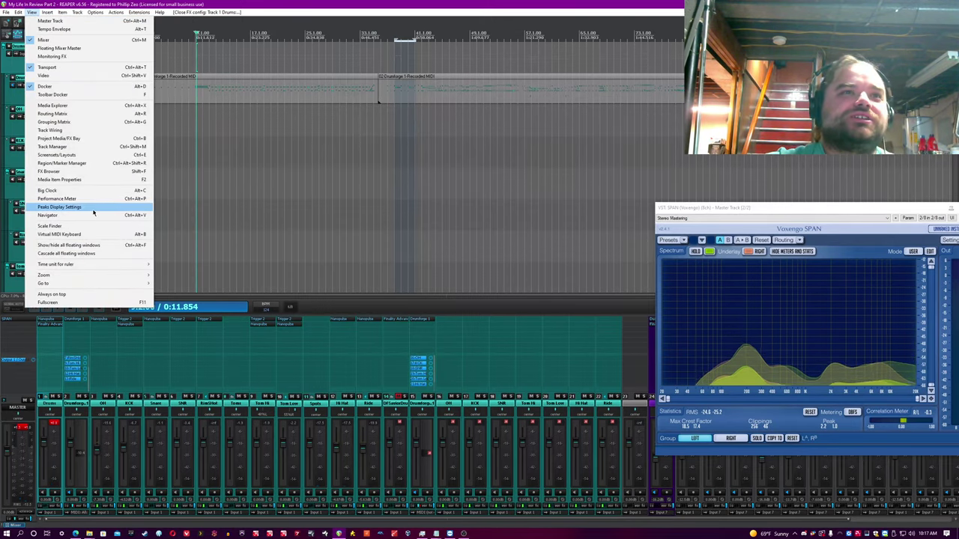
left_click(73, 140)
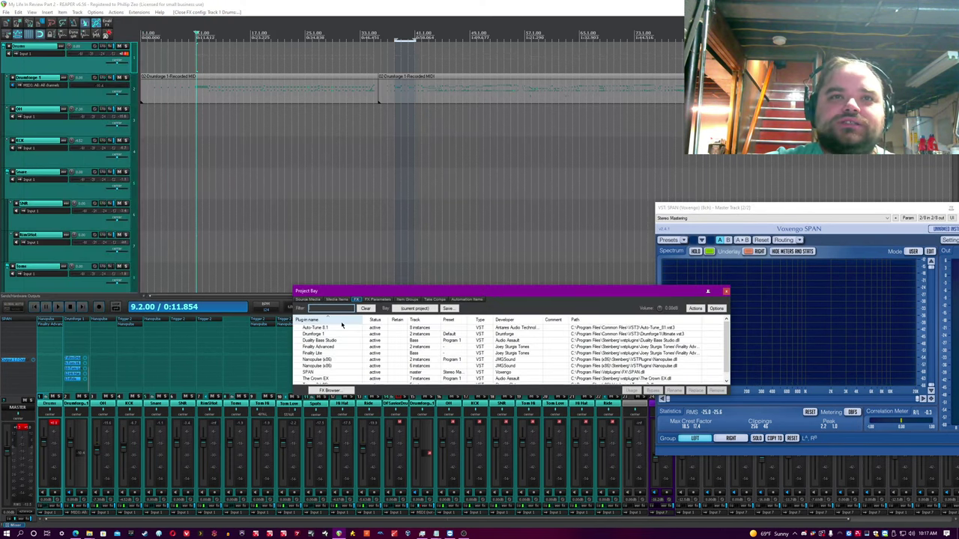
left_click(334, 324)
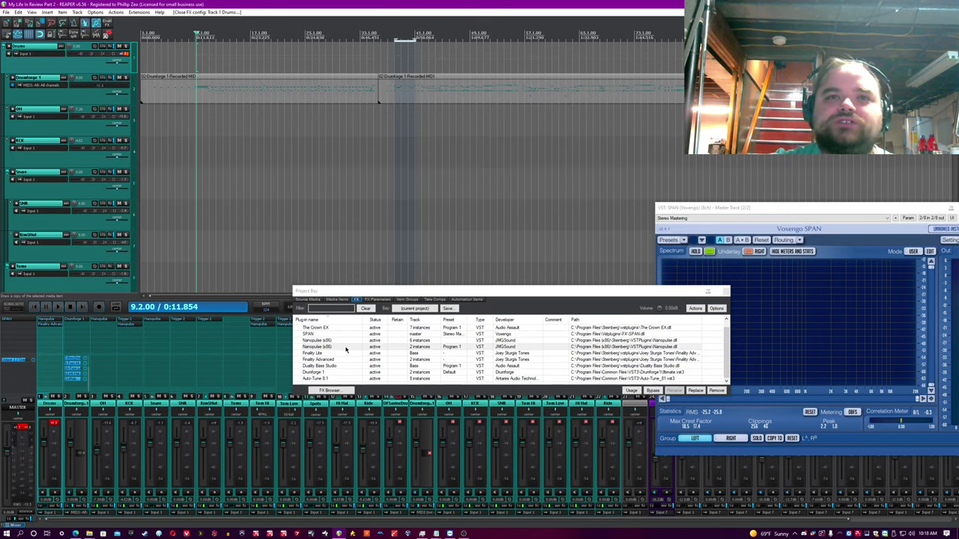
Play the song and bypass then re-enable both Nanopulse entries in the FX list to compare the mix with and without them
left_click(347, 342)
key("space")
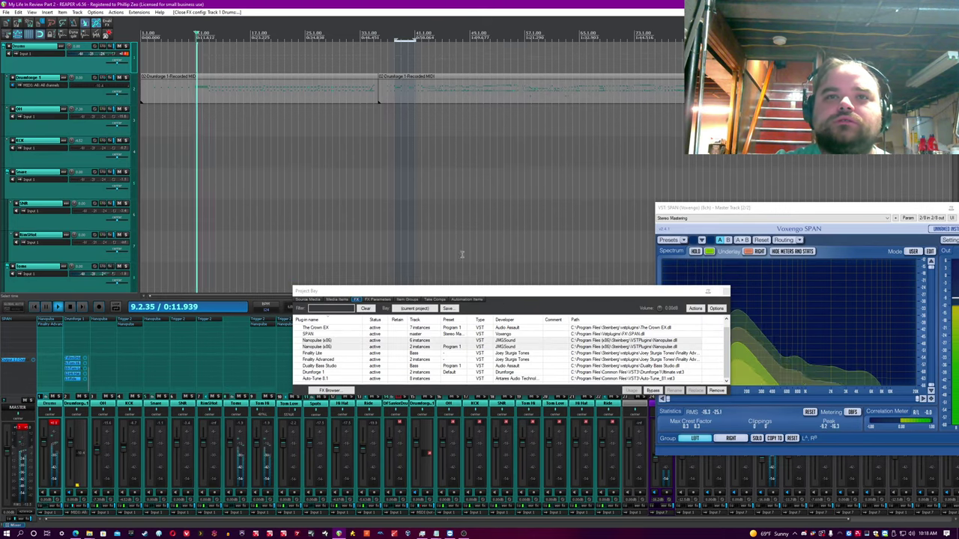
left_click(653, 390)
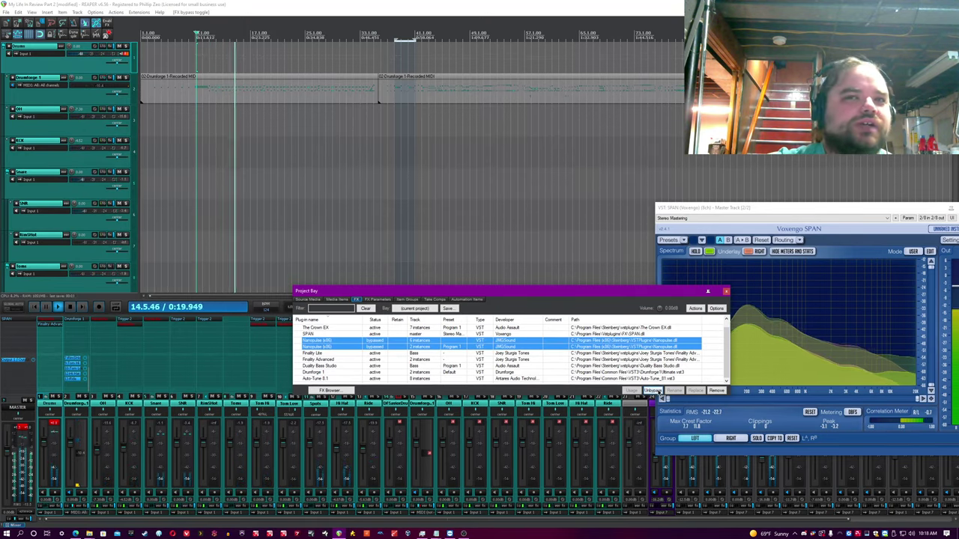
left_click(659, 394)
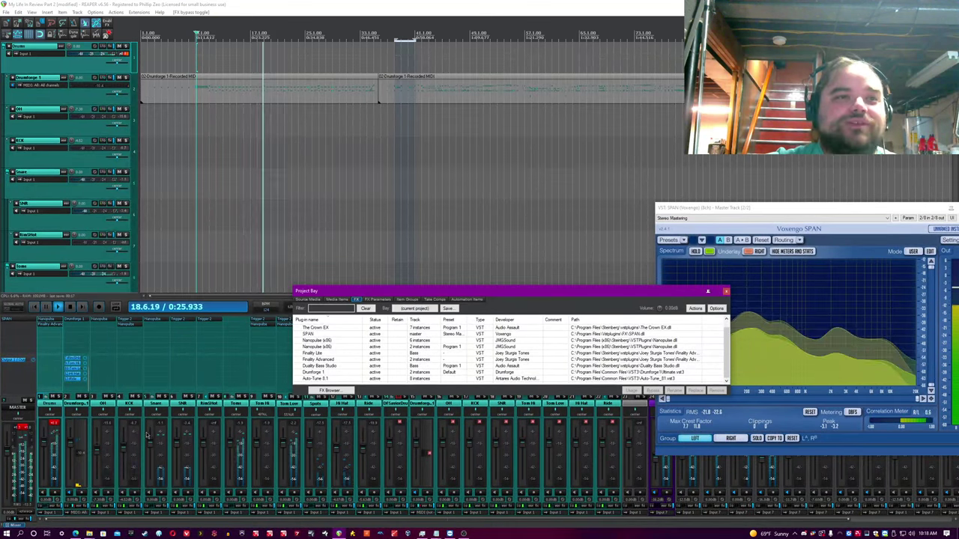
Clear the Drums clip indicator and the Snare peak readout, and move the Project Bay window up off the mixer
left_click(52, 425)
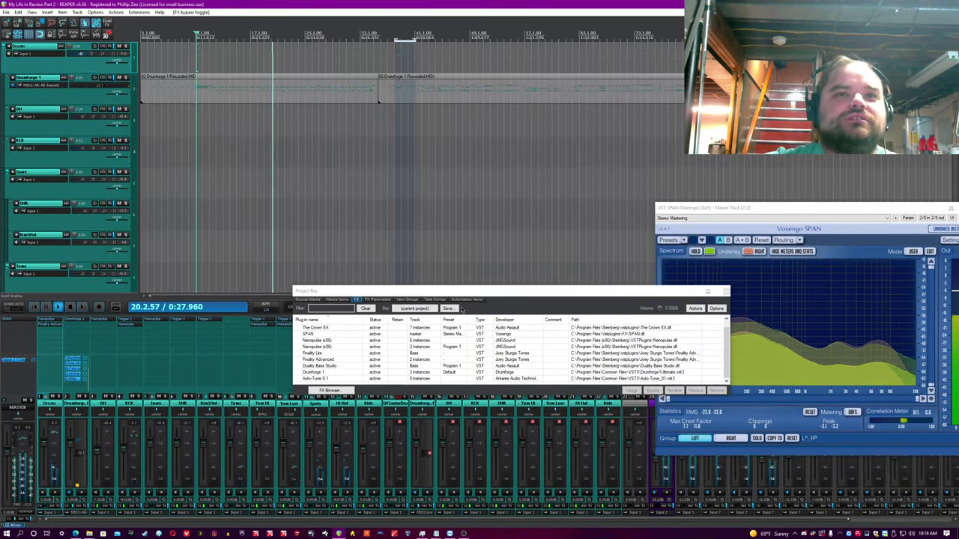
left_click_drag(475, 291, 305, 216)
left_click(252, 206)
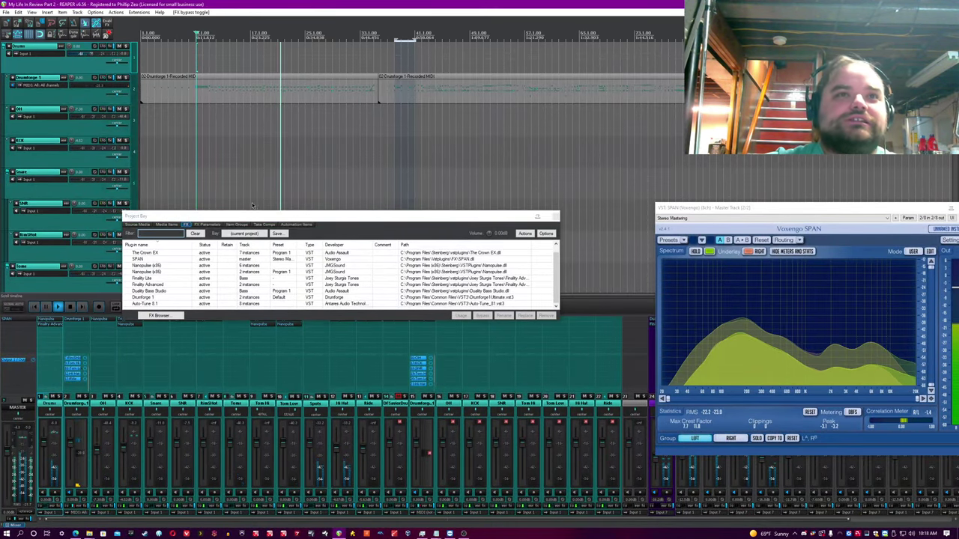
left_click_drag(238, 215, 303, 184)
left_click(160, 427)
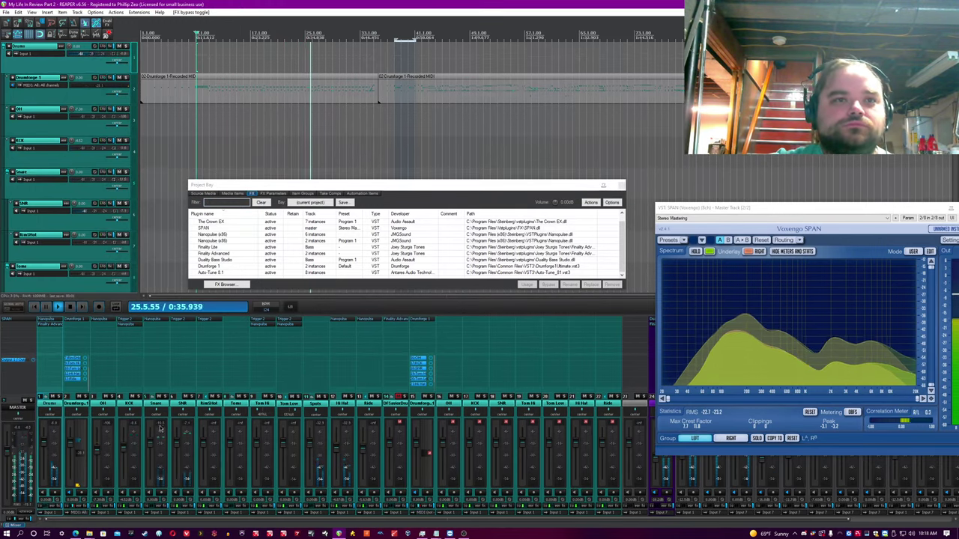
Audition the full mix from several timeline positions, finishing from bar 43, then stop playback and close the Project Bay
scroll(373, 37, "up", 3)
scroll(373, 37, "down", 3)
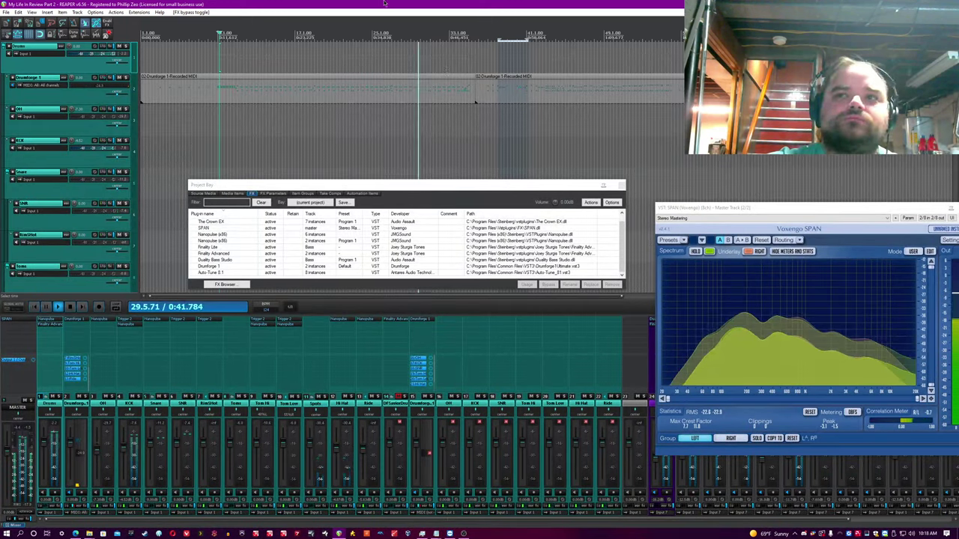
left_click(477, 36)
scroll(457, 36, "up", 3)
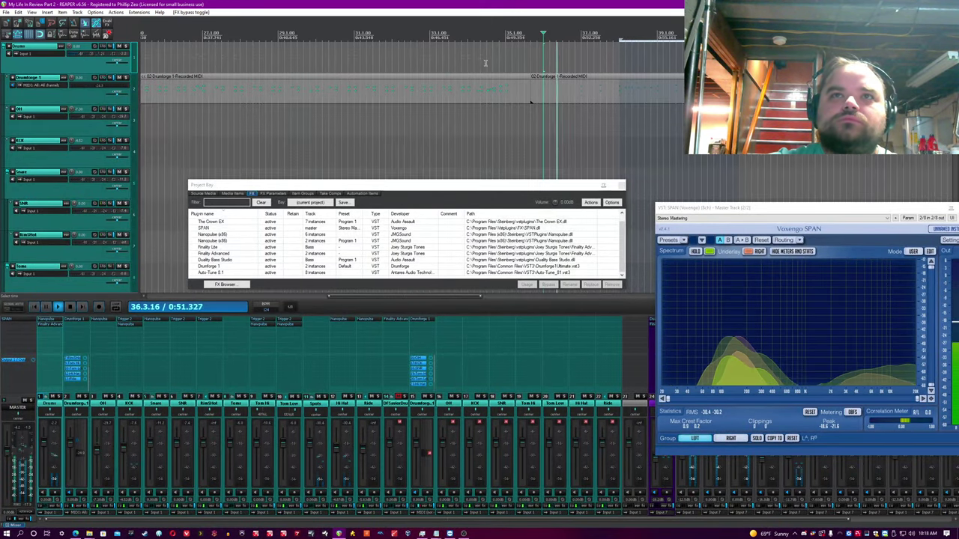
left_click(486, 35)
scroll(530, 101, "down", 3)
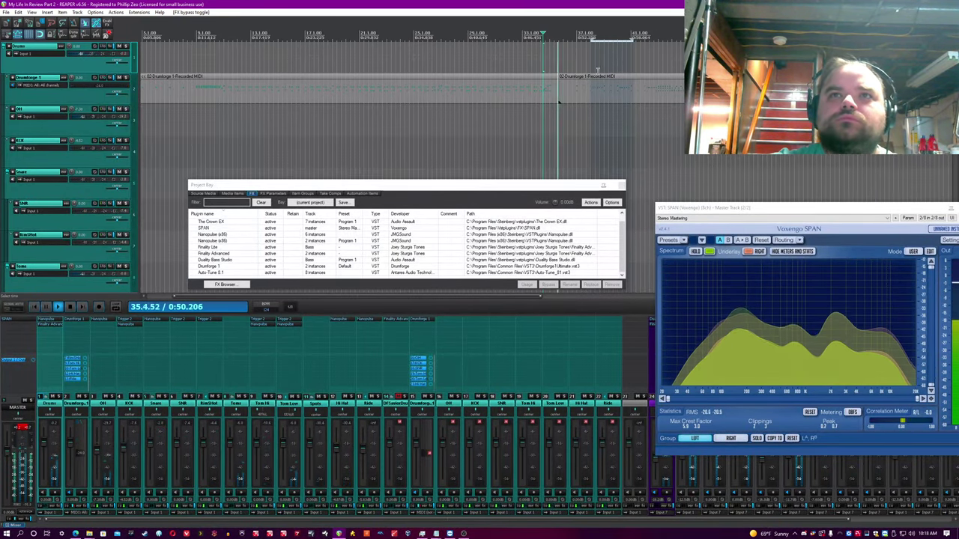
scroll(558, 101, "up", 3)
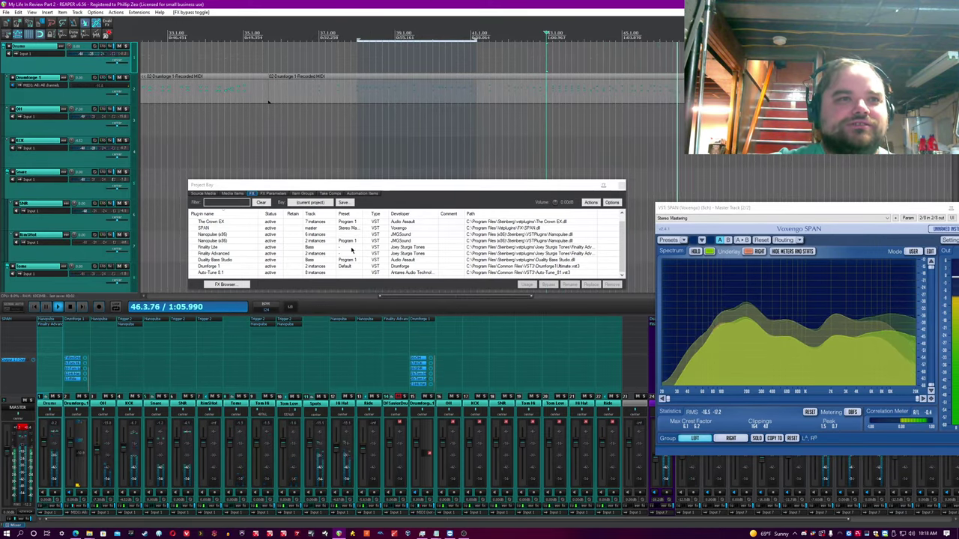
key("space")
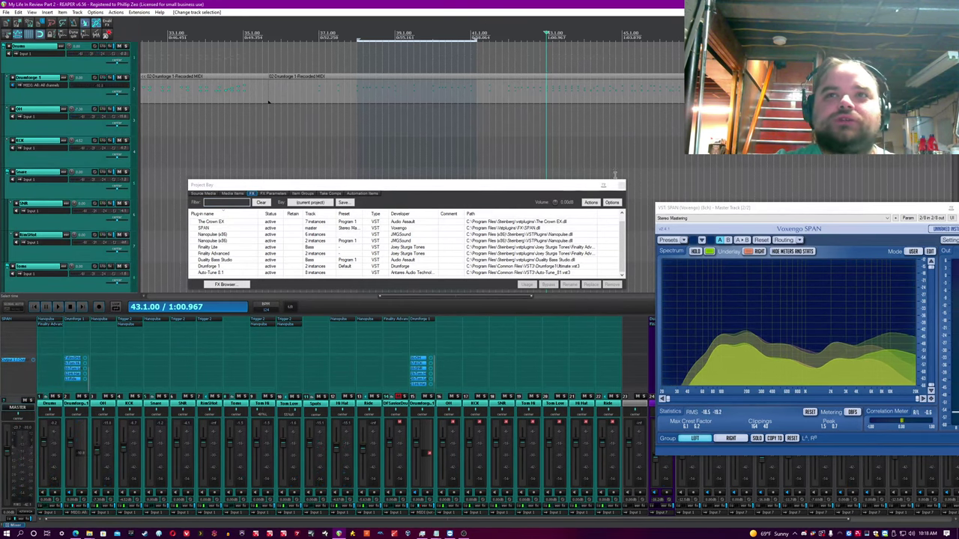
left_click(620, 185)
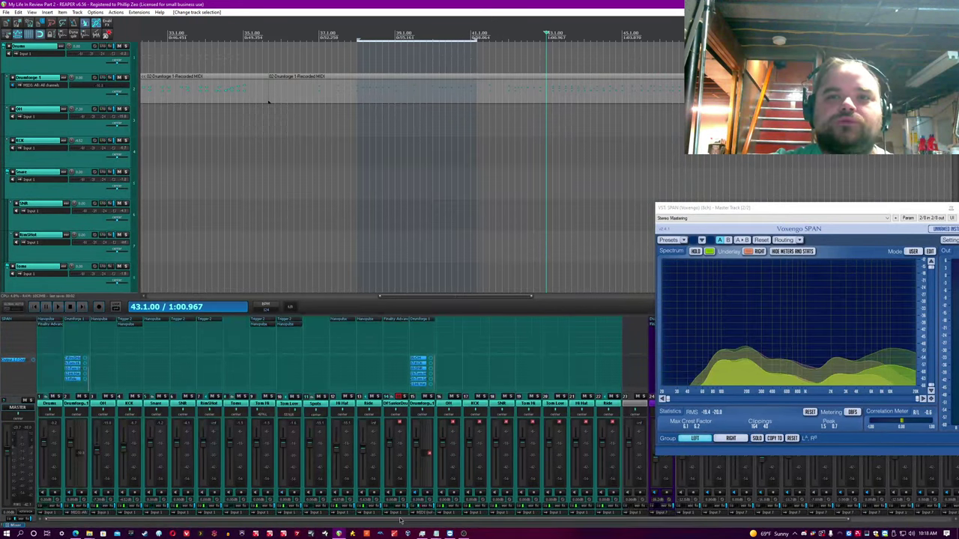
Solo the Bass track with Nanopulse open on it, and set its Auto-Tune input type to Bass Inst
left_click_drag(393, 519, 493, 519)
left_click(546, 403)
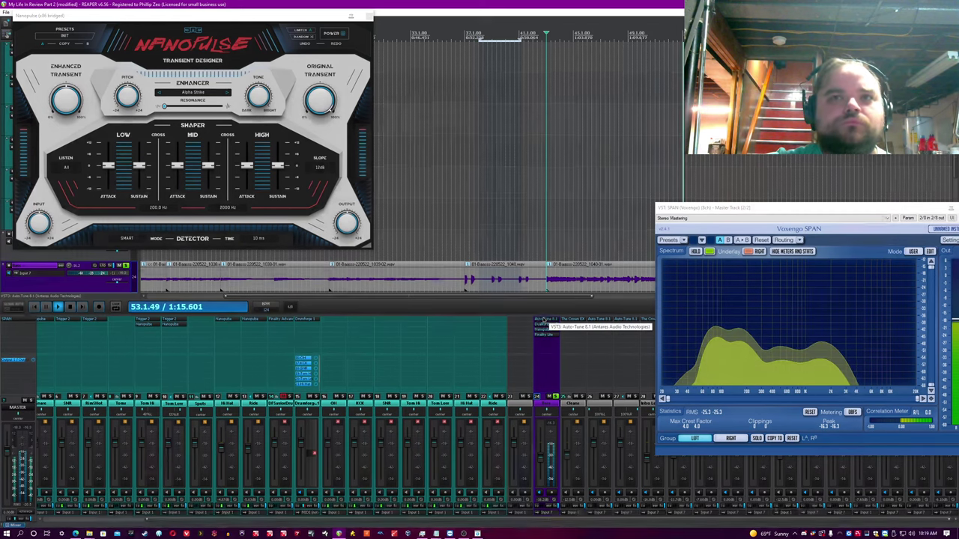
left_click(541, 321)
left_click(36, 51)
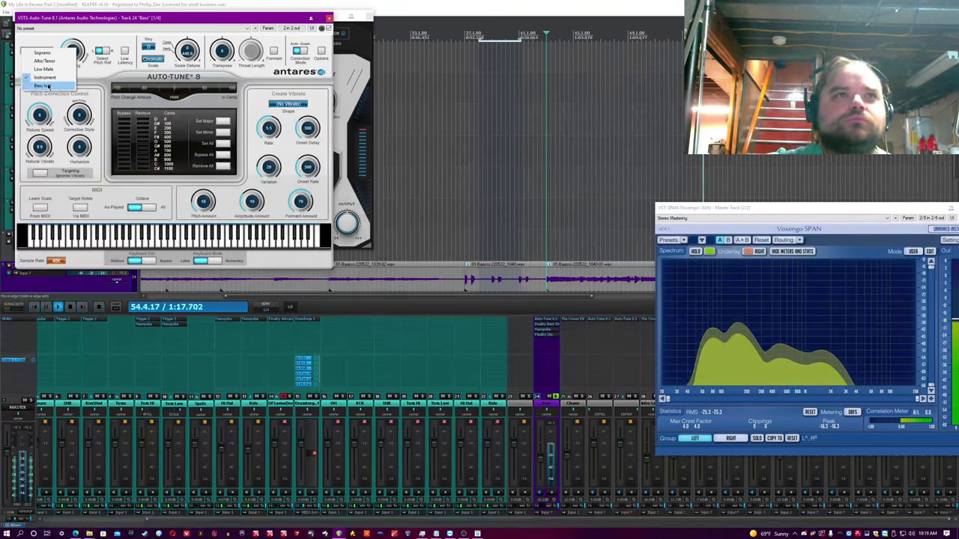
left_click(34, 83)
left_click(328, 19)
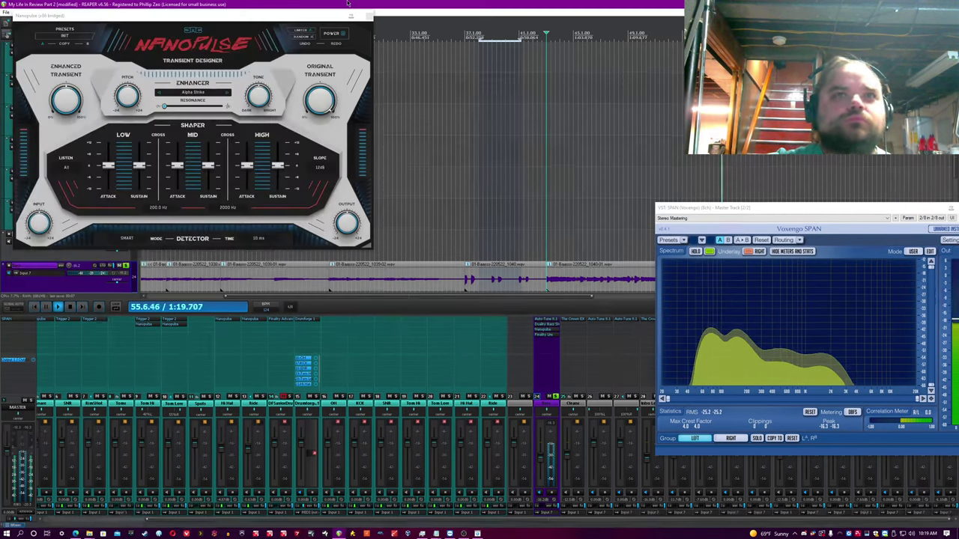
Try the Bass Power preset from Nanopulse's General folder, then load Bass Pick and close the preset browser
left_click(53, 35)
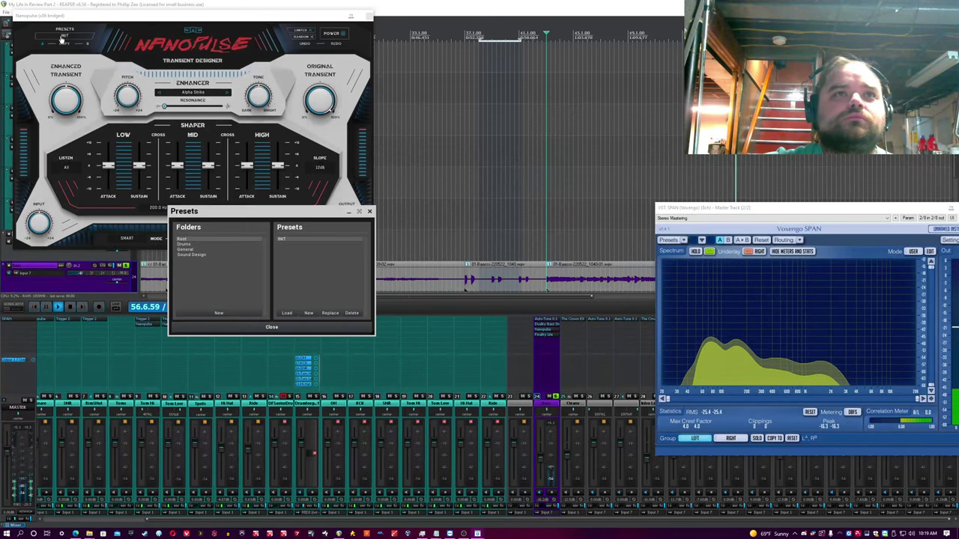
left_click(196, 250)
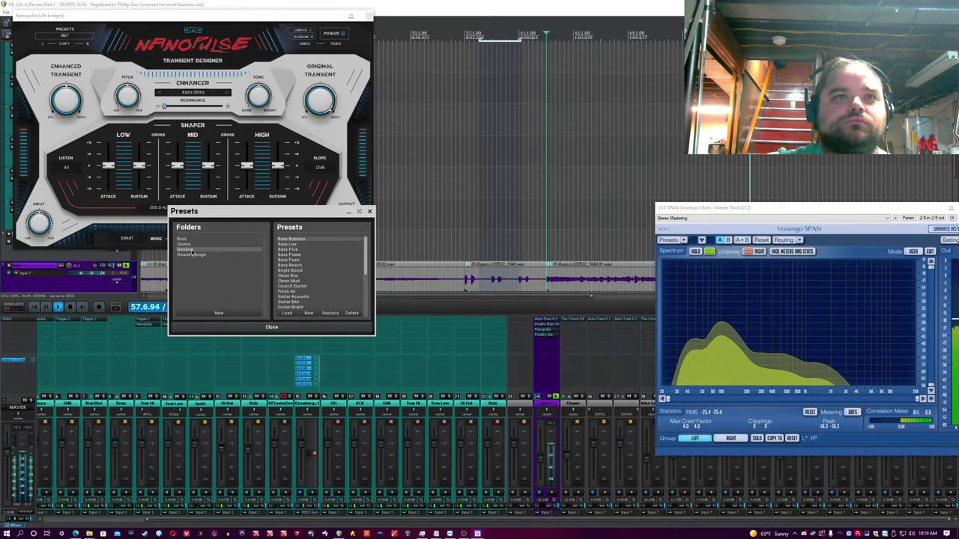
left_click(301, 255)
left_click(300, 249)
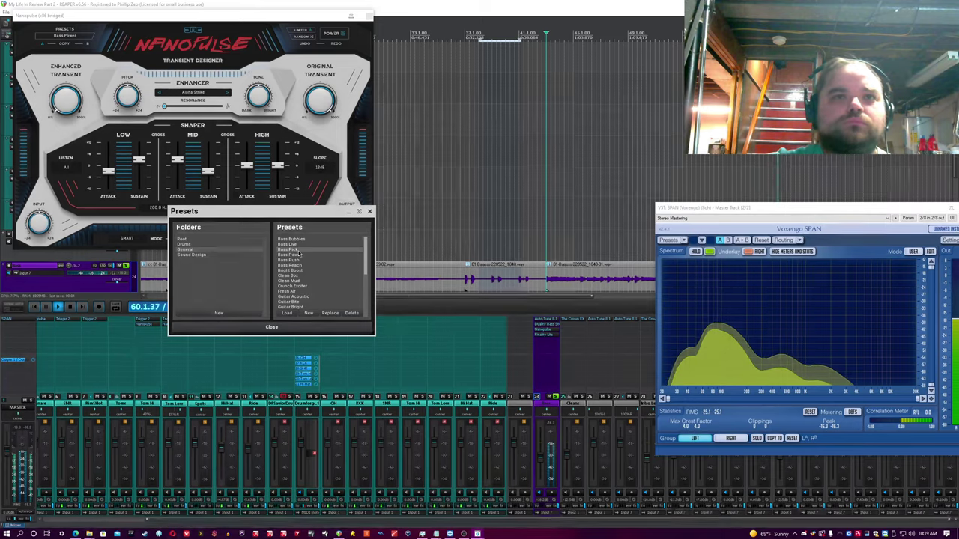
left_click(369, 212)
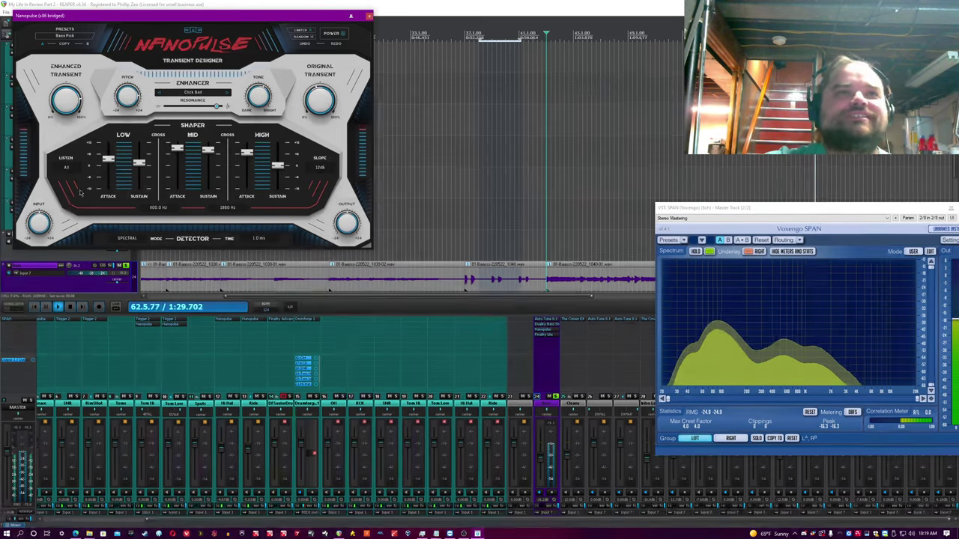
Audition only the bass Attack from just after bar 43, raise the original transient to 100%, and return Listen to All
left_click(69, 169)
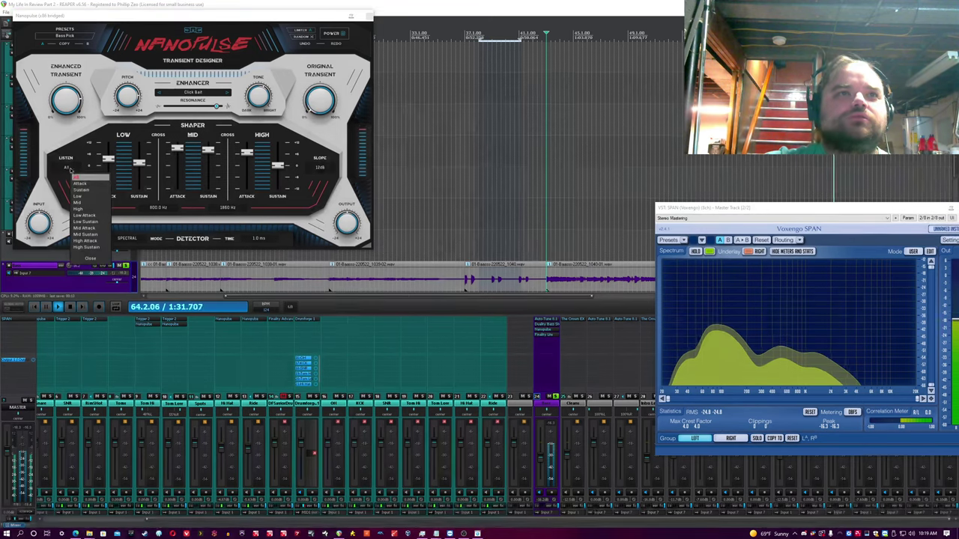
left_click(83, 183)
left_click(555, 239)
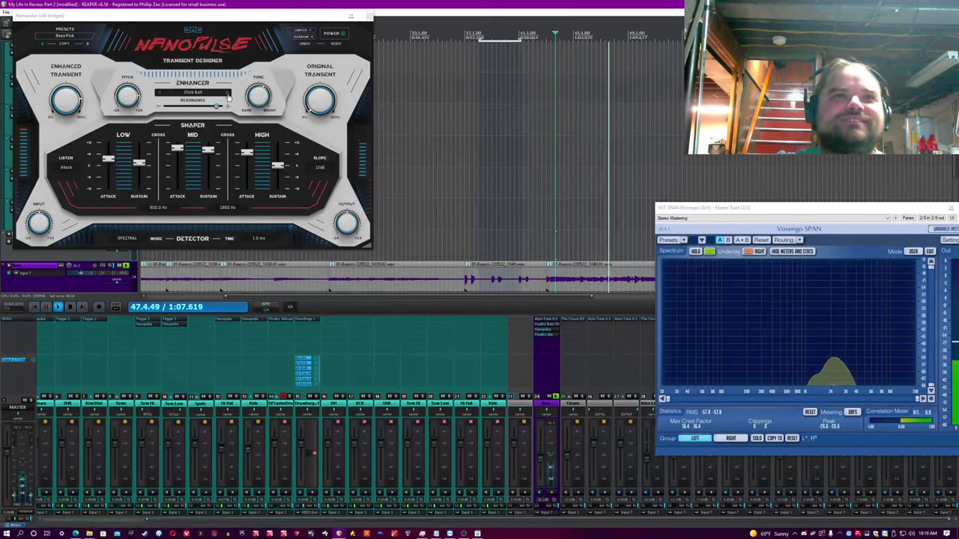
left_click_drag(320, 100, 319, 30)
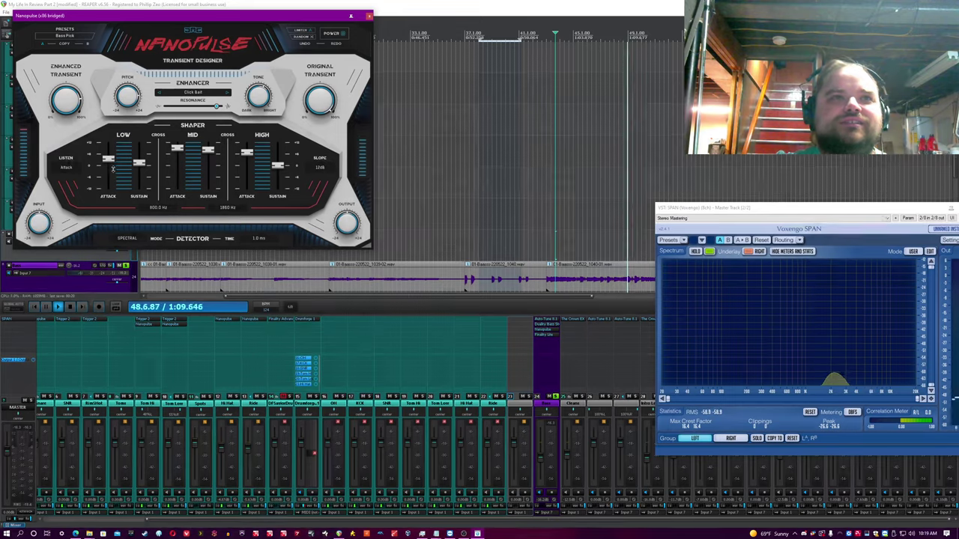
left_click(74, 168)
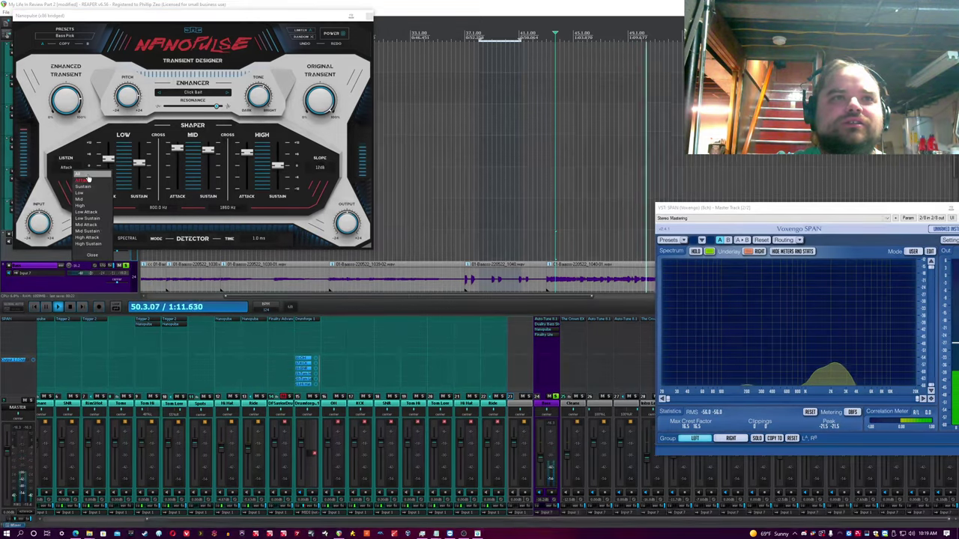
left_click(83, 173)
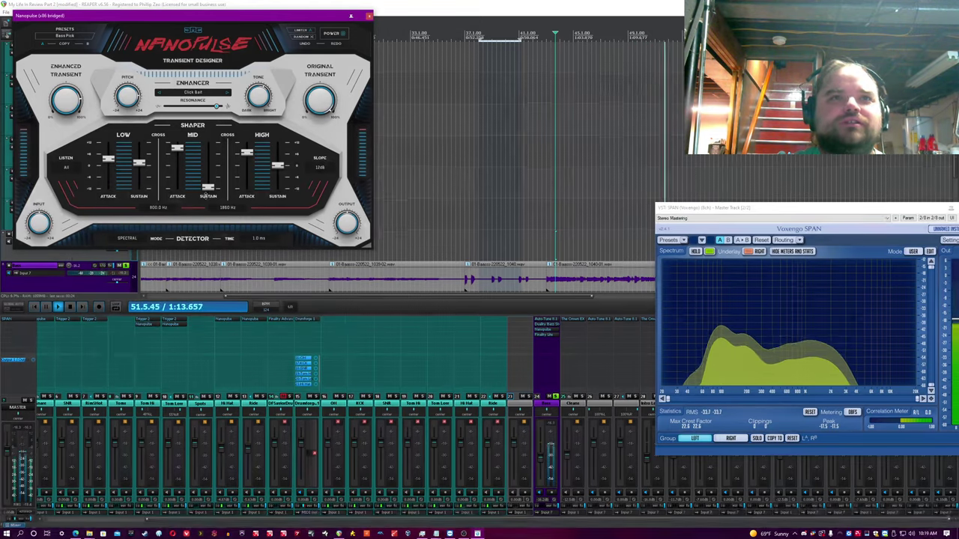
Lower the bass Nanopulse's mid sustain well below center and high sustain slightly below center, then save the project
left_click_drag(207, 188, 207, 182)
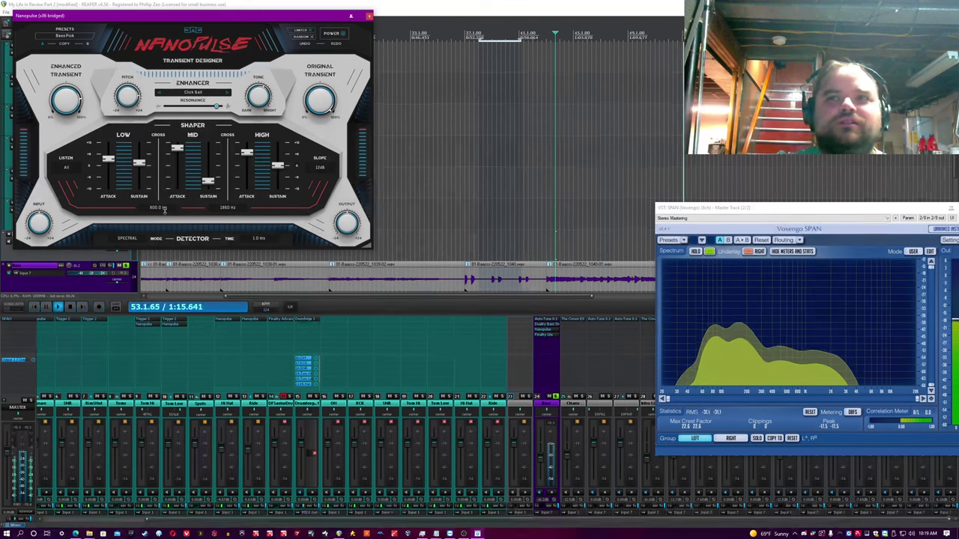
left_click_drag(278, 166, 278, 174)
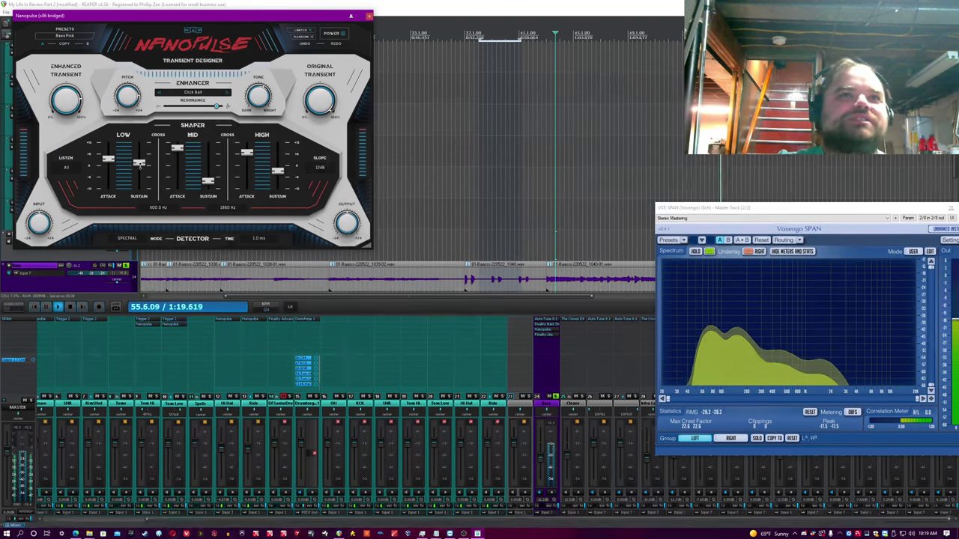
left_click(446, 4)
key("ctrl+s")
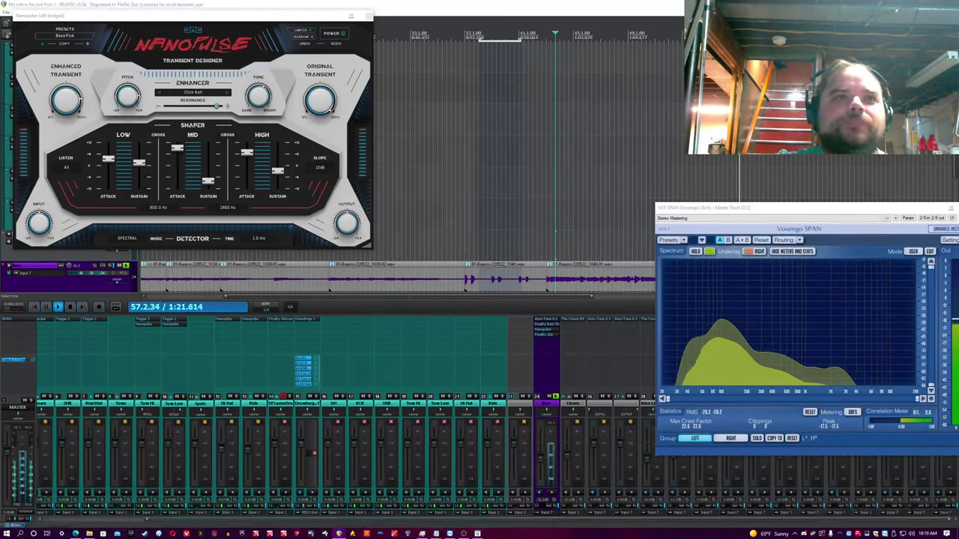
Lower the bass Nanopulse's low sustain slightly and compare the bass with the plug-in bypassed and switched on
left_click_drag(140, 167, 139, 177)
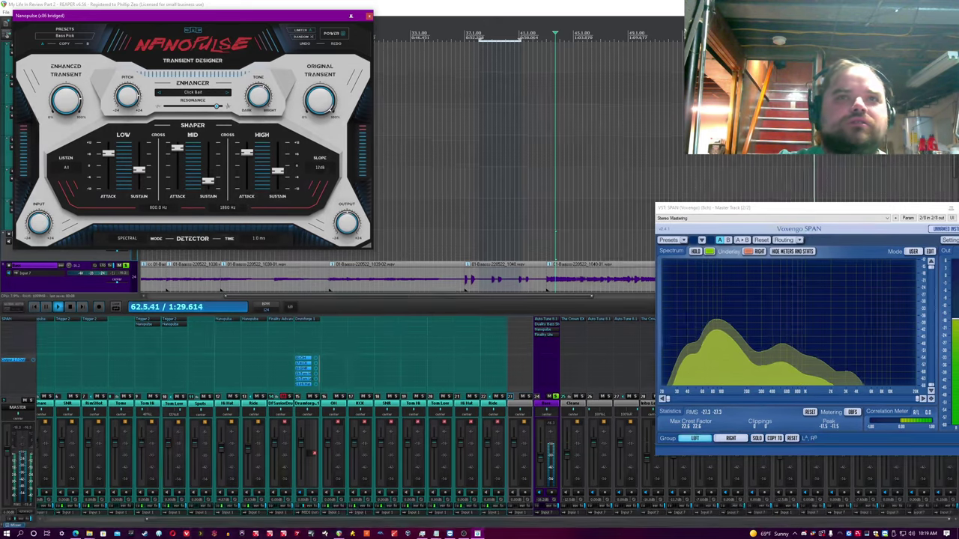
left_click(441, 143)
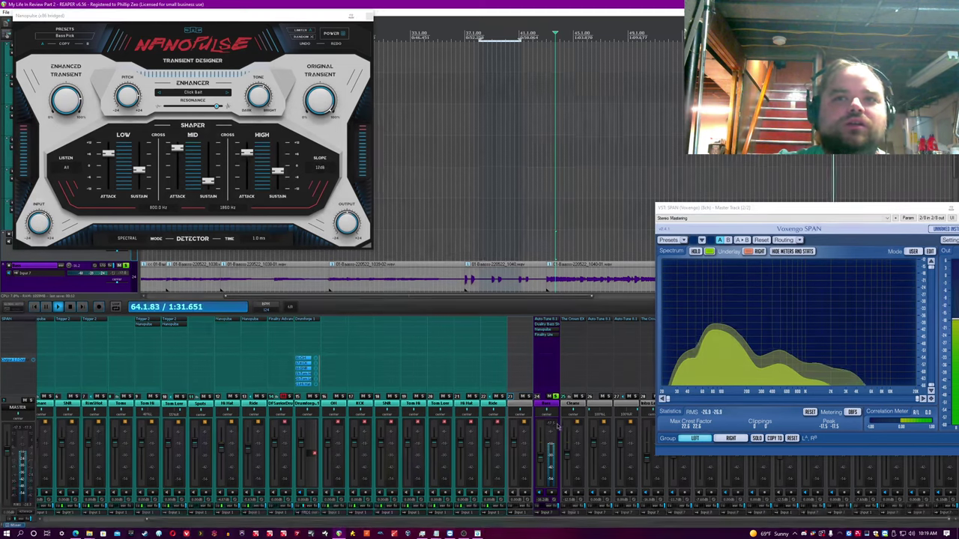
left_click(337, 39)
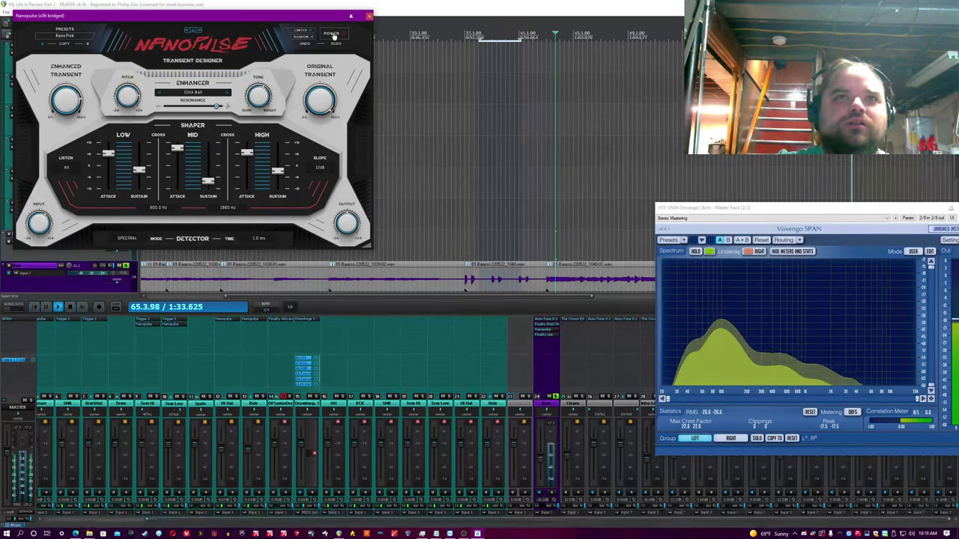
left_click(296, 4)
left_click(365, 13)
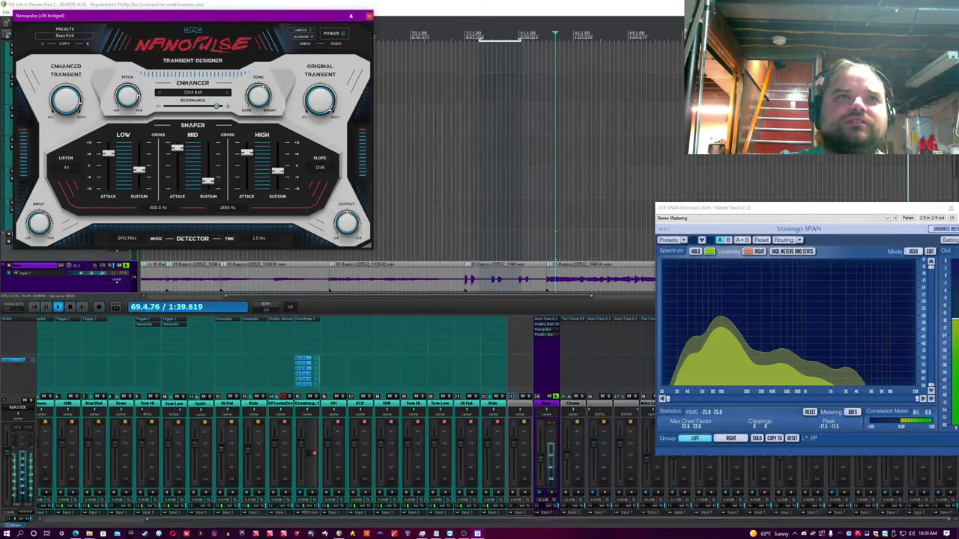
Close the bass Nanopulse and unsolo the Bass track to hear it in the full mix
left_click(244, 4)
left_click(369, 16)
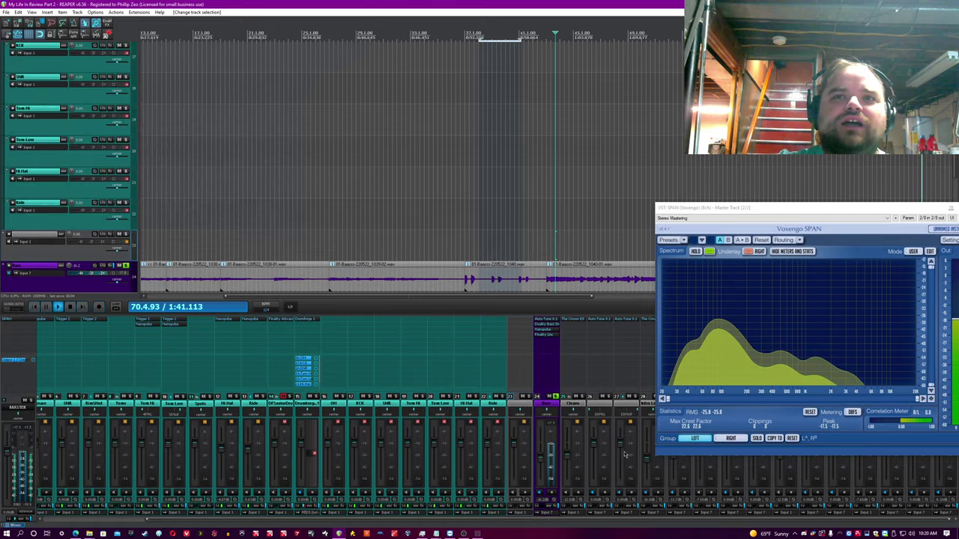
left_click(555, 396)
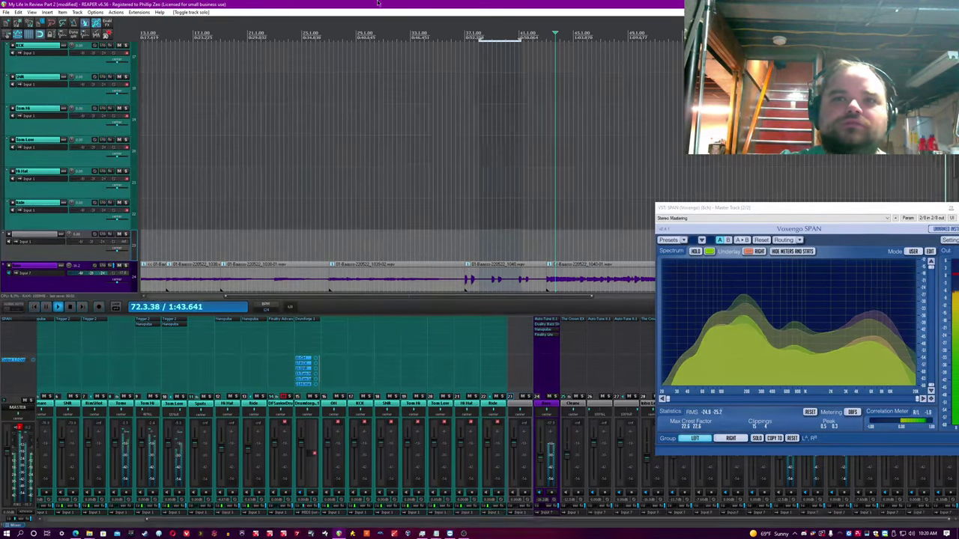
scroll(465, 202, "down", 3)
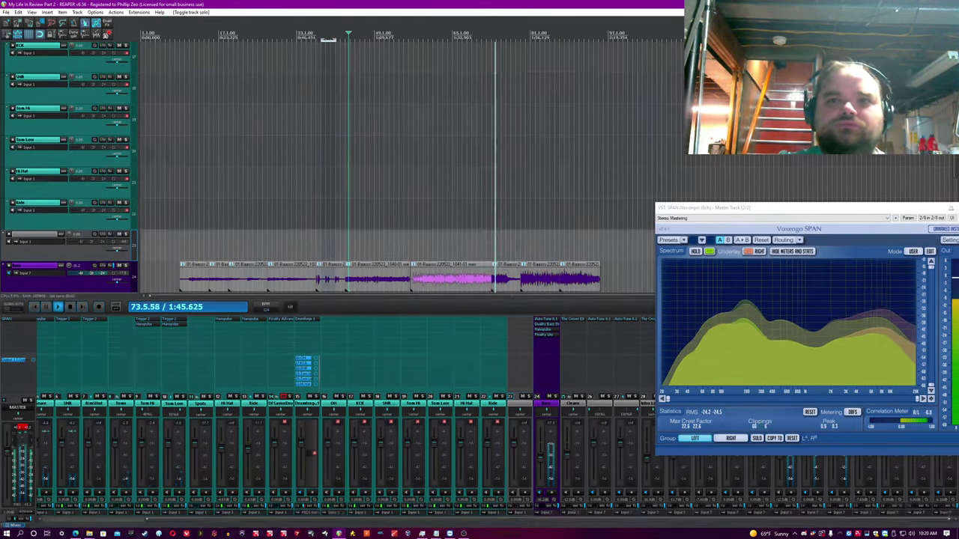
Solo the Cleans track, play it from around bar 10, and add Nanopulse after its existing effect
left_click(572, 403)
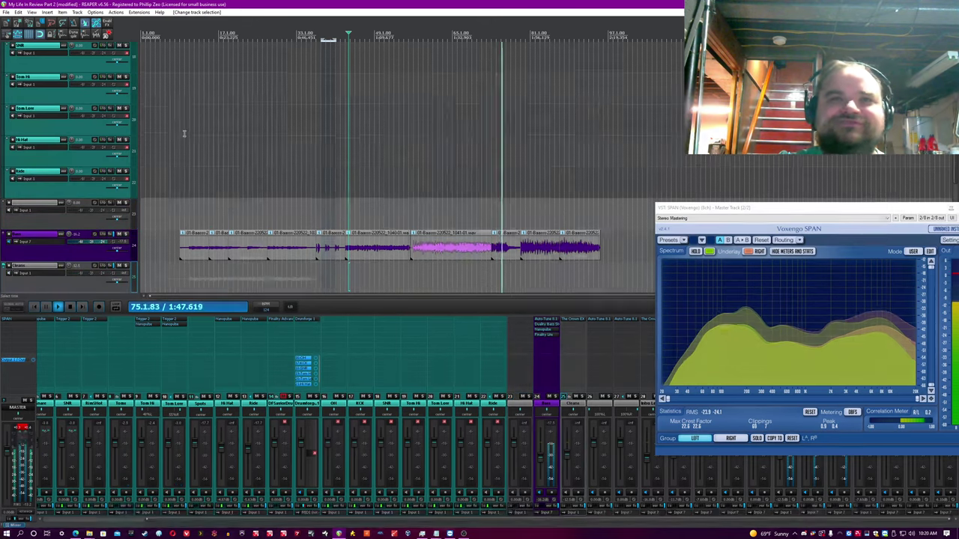
scroll(172, 221, "down", 4)
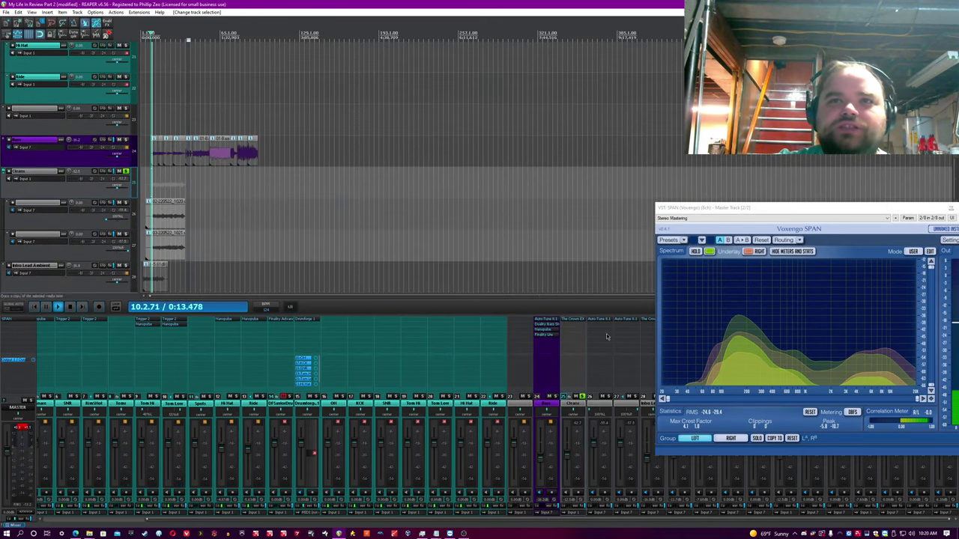
left_click(568, 331)
double_click(433, 170)
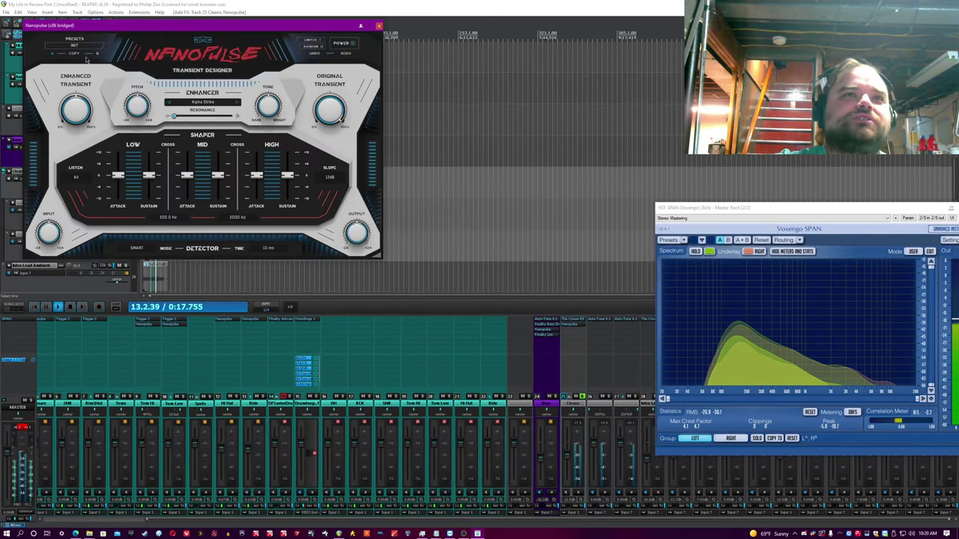
Audition Nanopulse's General presets Guitar Bite, Guitar Bright, Guitar Crack and Guitar Crunch on Cleans, then load Guitar Detail
left_click(75, 45)
left_click(184, 250)
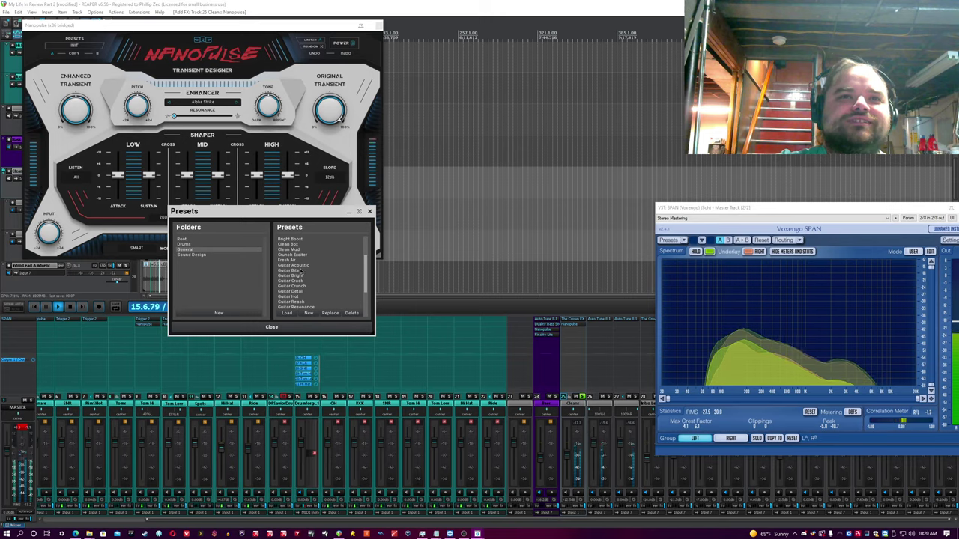
left_click(300, 270)
scroll(296, 287, "down", 1)
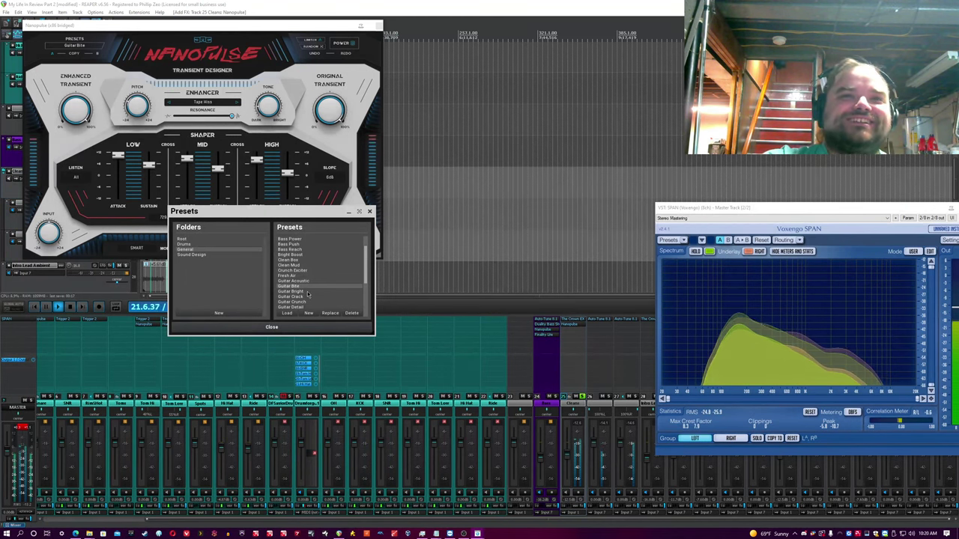
left_click(307, 292)
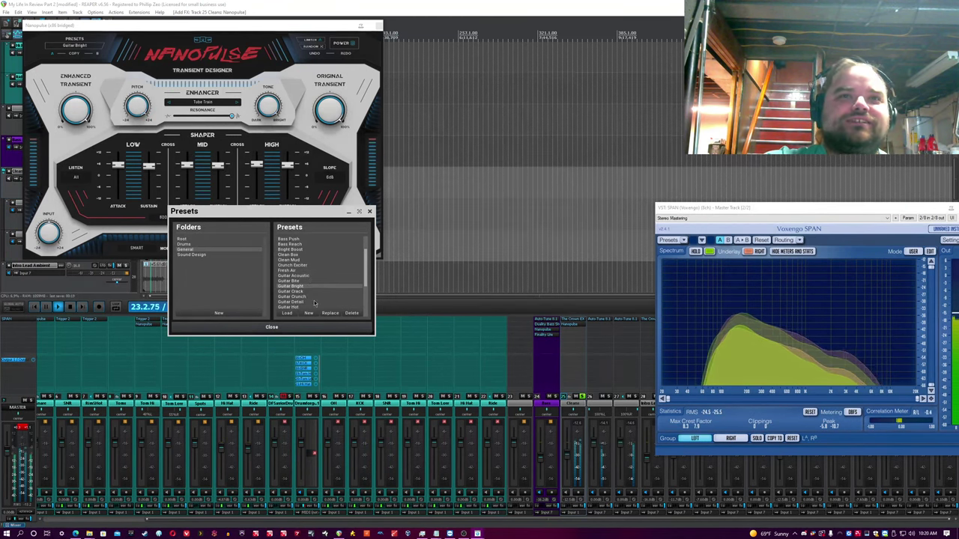
left_click(309, 292)
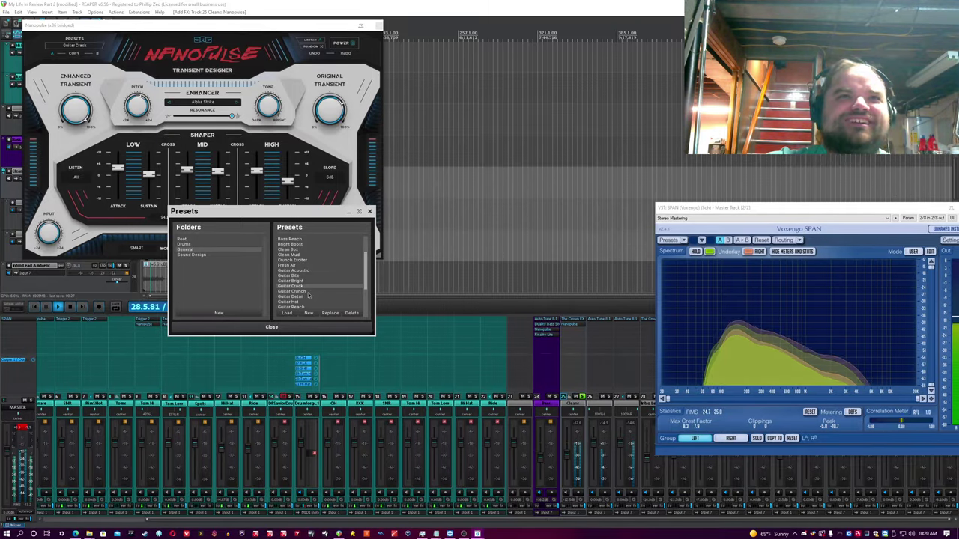
left_click(307, 295)
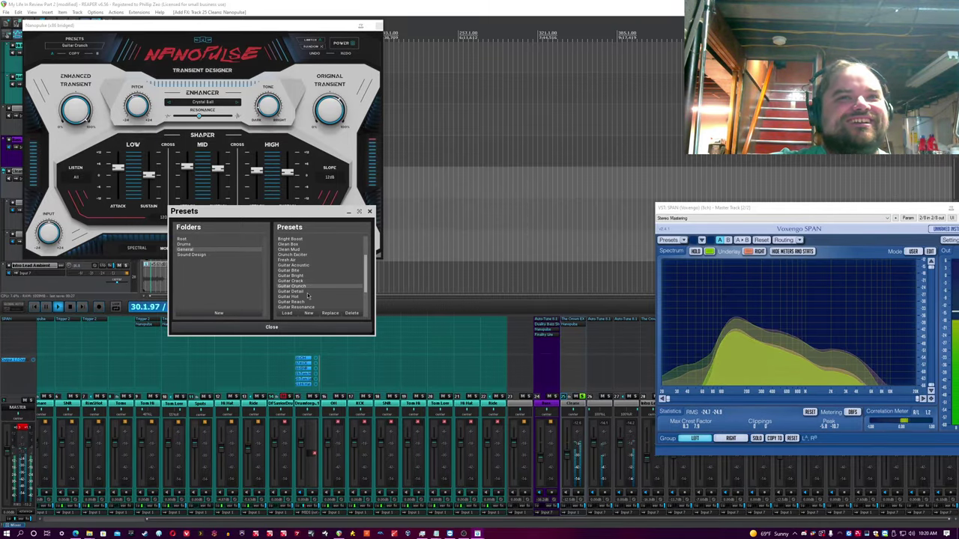
left_click(311, 291)
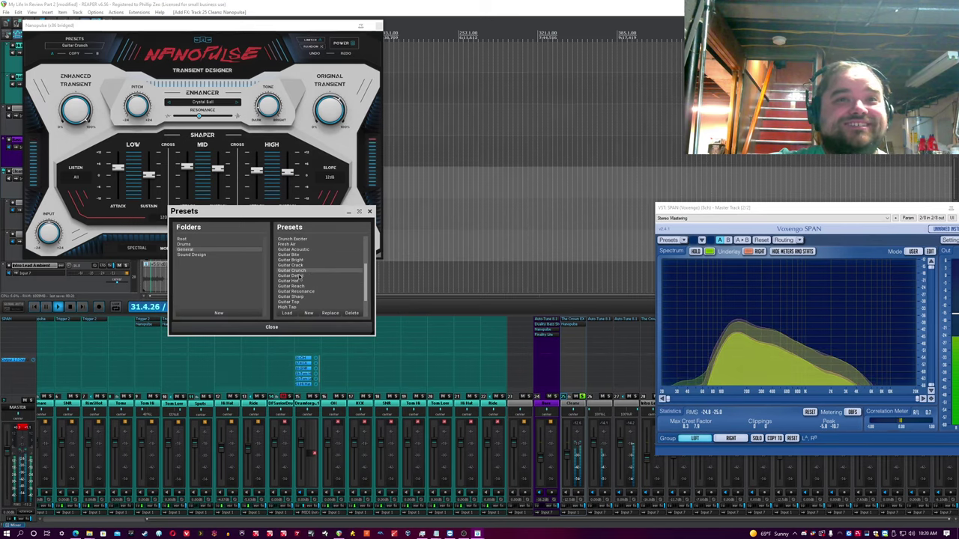
scroll(324, 301, "down", 1)
left_click(339, 33)
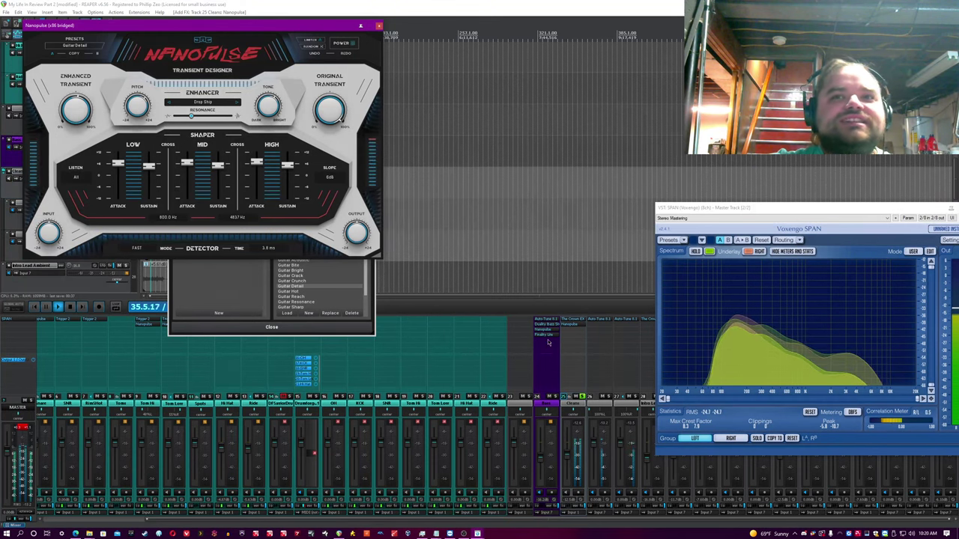
Copy the Finality Lite limiter from the Bass track to the end of the Cleans effects chain and check its window
left_click_drag(547, 337, 565, 338)
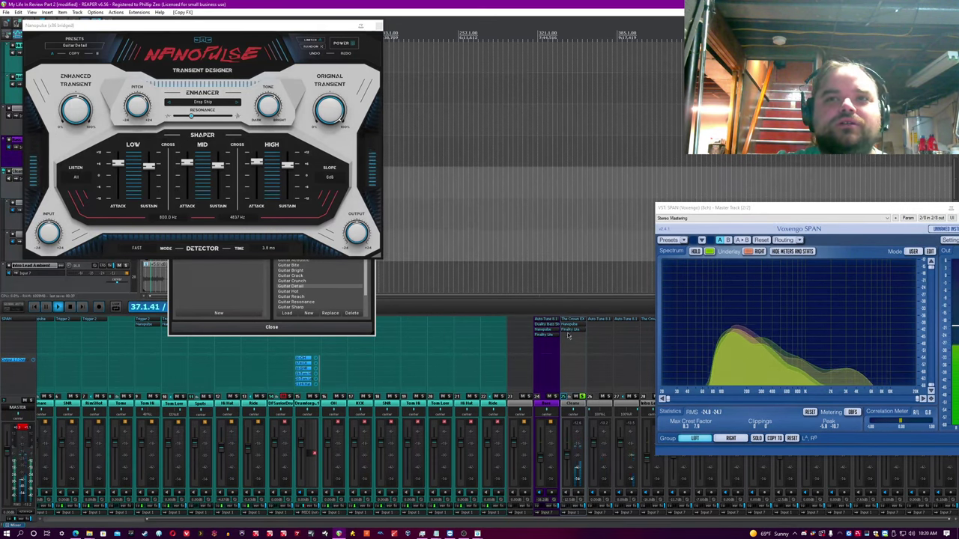
left_click(570, 329)
left_click(665, 110)
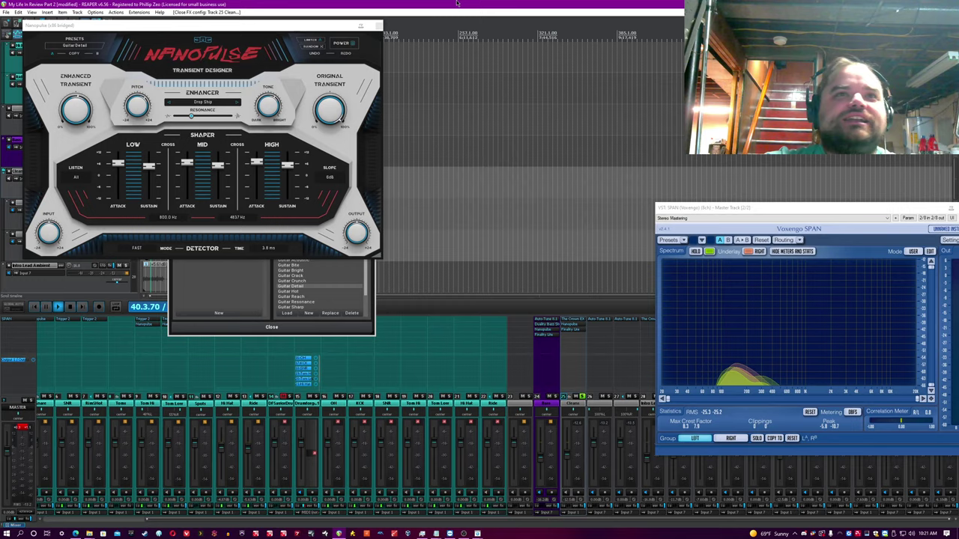
Return to the Nanopulse preset browser and audition Guitar Resonance, Guitar Sharp and Guitar Top on the Cleans track
left_click(204, 279)
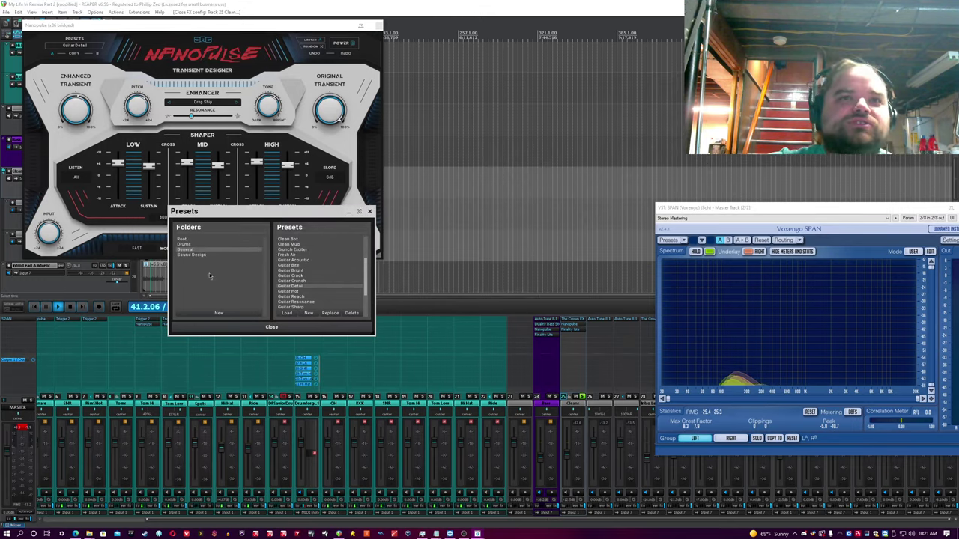
left_click(305, 302)
scroll(304, 292, "down", 1)
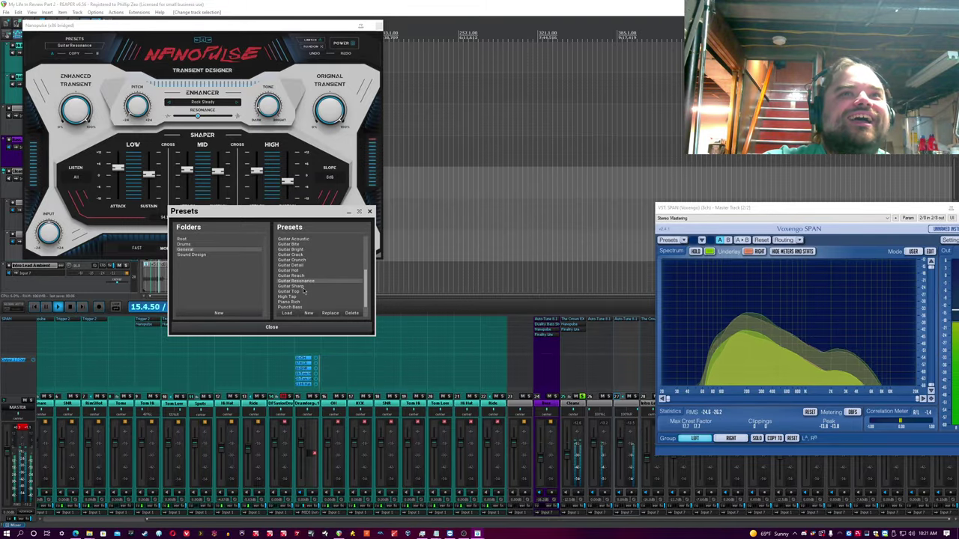
left_click(301, 287)
scroll(302, 291, "up", 1)
scroll(308, 298, "down", 2)
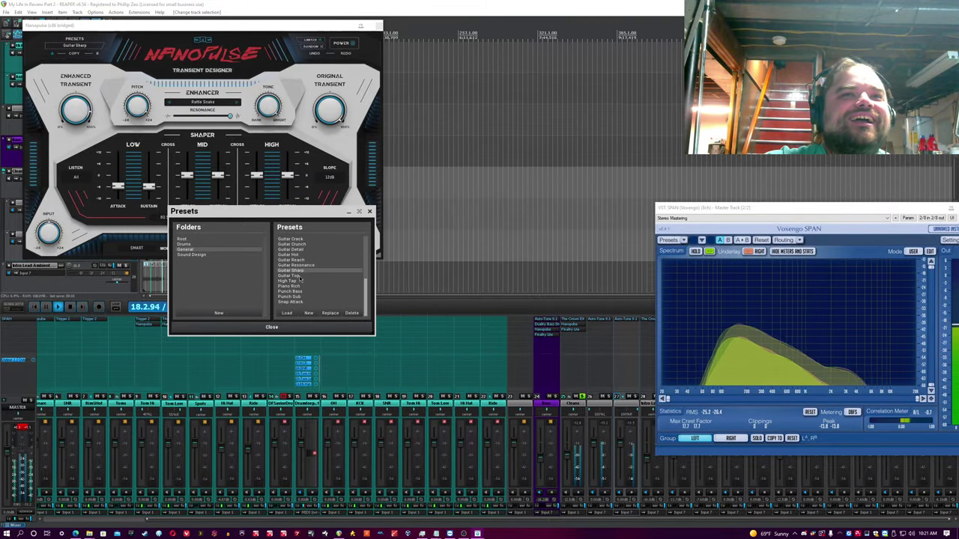
left_click(300, 276)
scroll(300, 277, "up", 2)
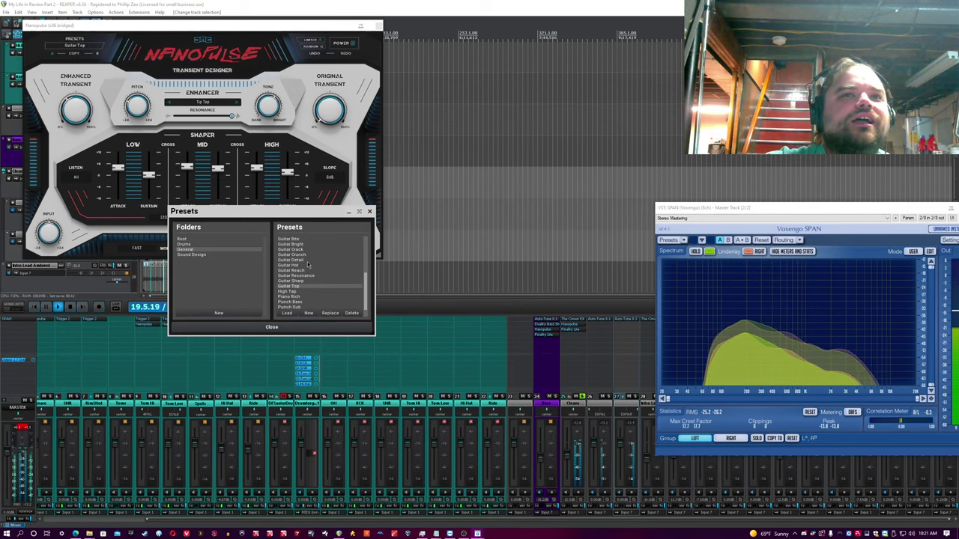
Compare the Guitar Detail, Guitar Crunch, Guitar Bright and Guitar Bite presets again on the Cleans track
scroll(307, 264, "up", 2)
left_click(318, 283)
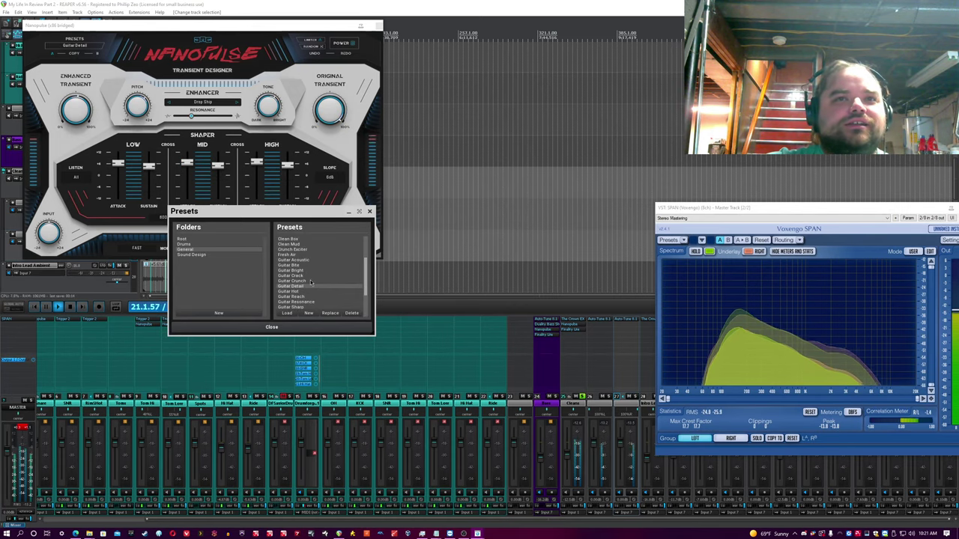
scroll(307, 288, "up", 2)
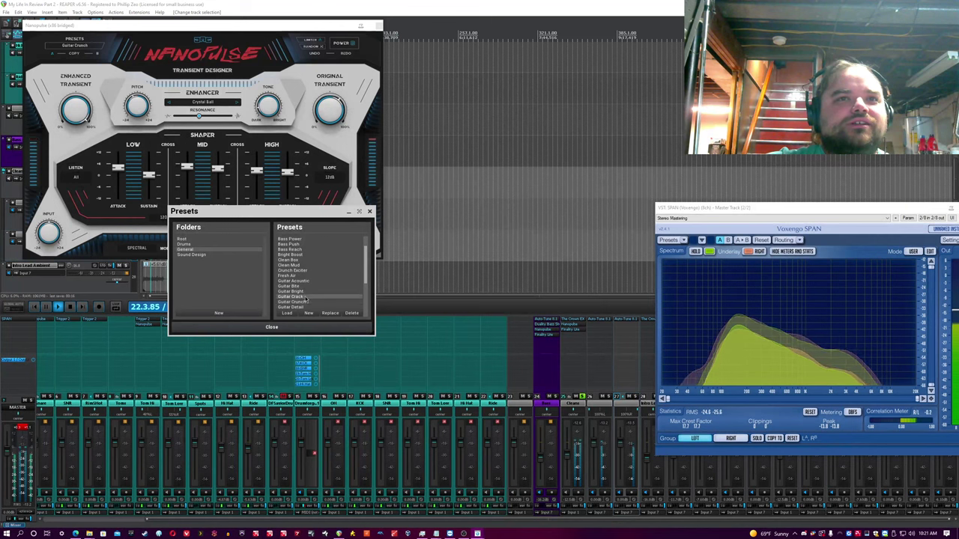
left_click(305, 300)
scroll(306, 294, "up", 1)
left_click(304, 301)
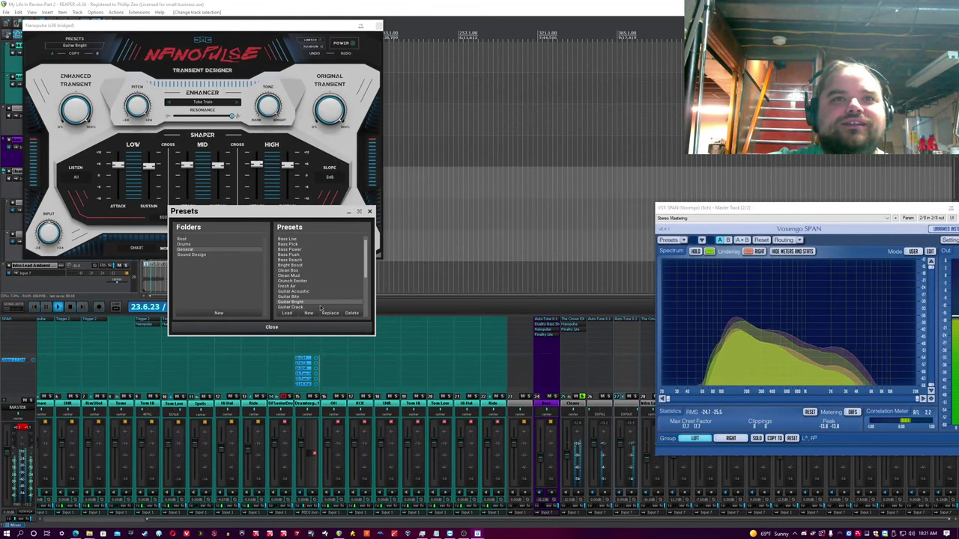
left_click(305, 296)
scroll(303, 286, "up", 1)
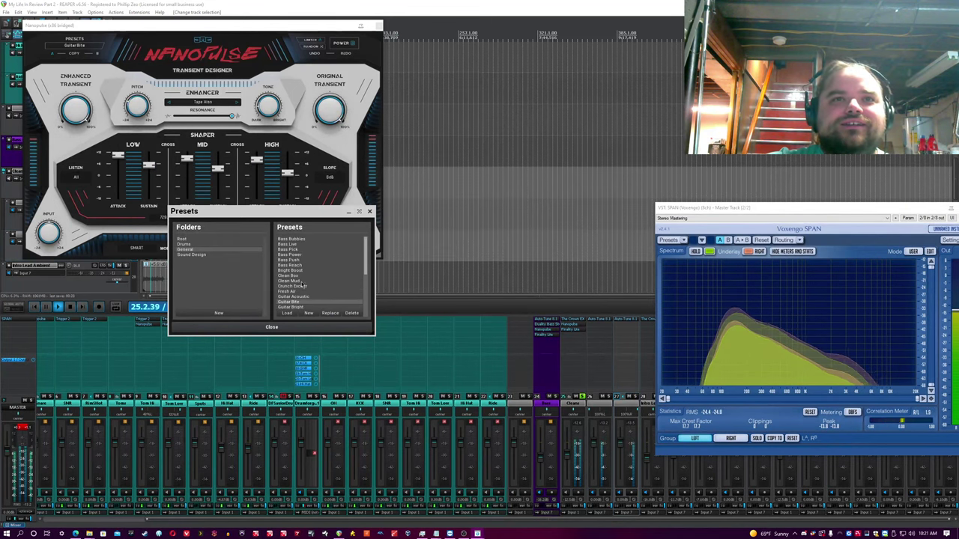
Load the Guitar Top preset on Cleans again and restart playback from around bar 10
scroll(321, 290, "down", 2)
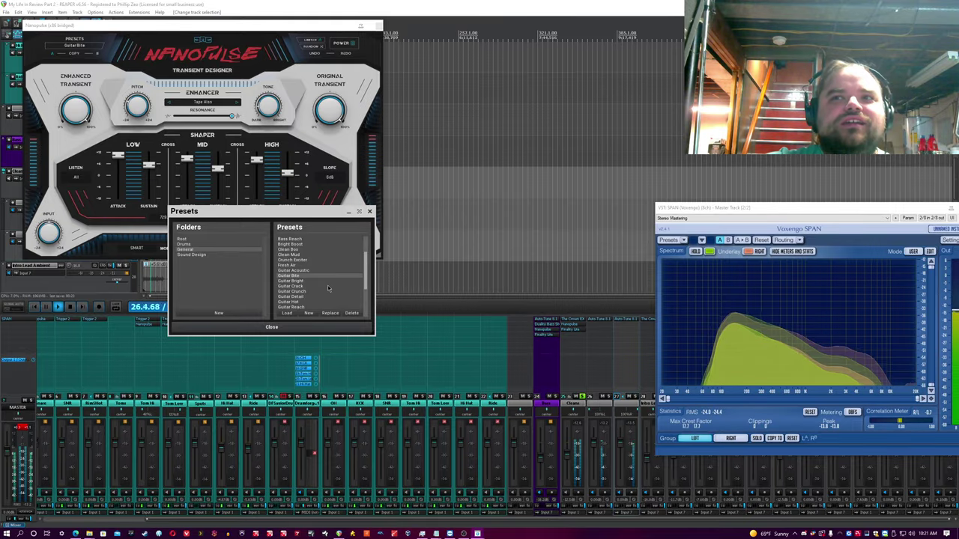
scroll(328, 289, "down", 2)
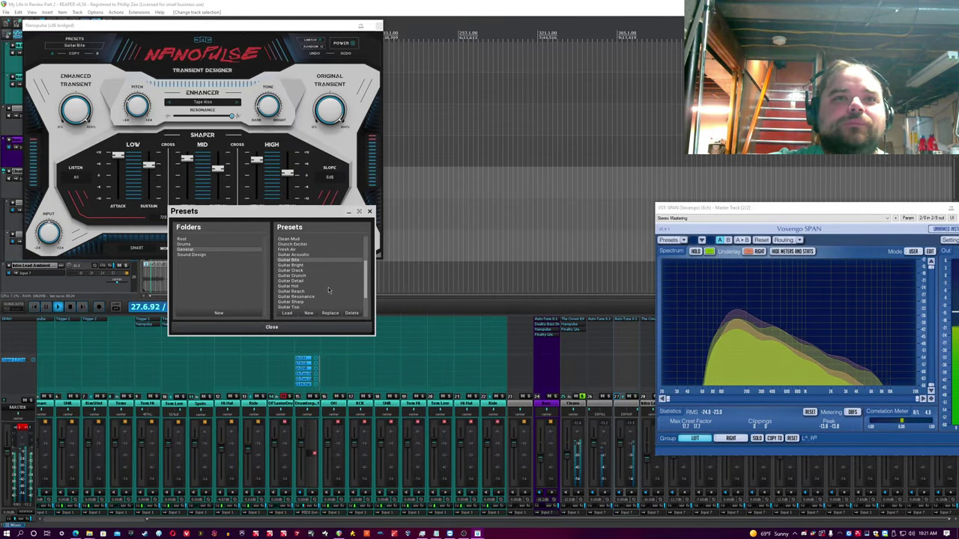
scroll(320, 283, "down", 2)
scroll(315, 290, "down", 2)
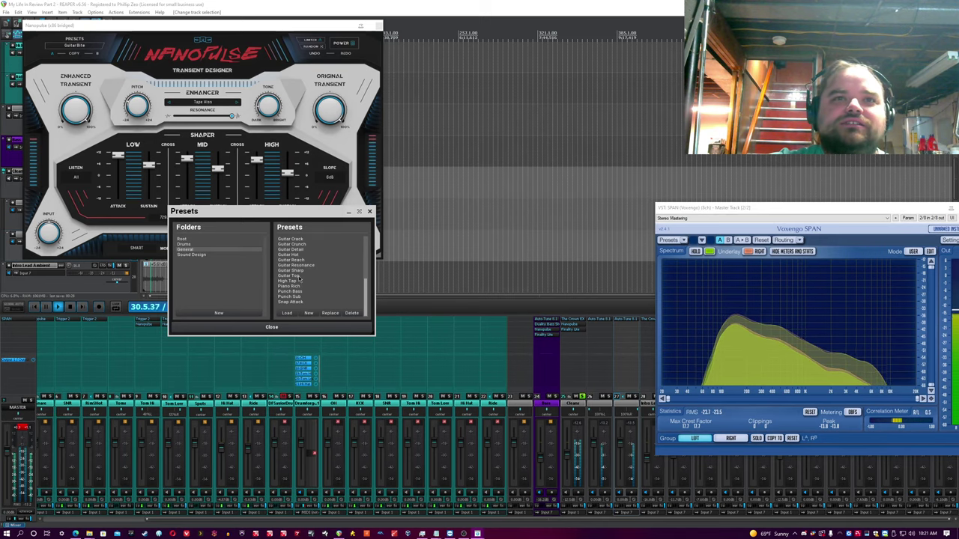
left_click(298, 276)
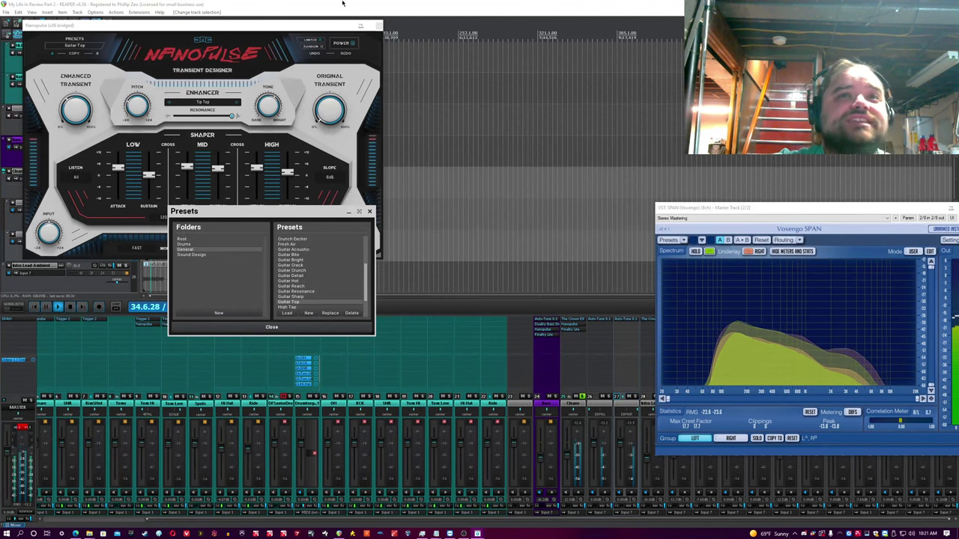
key("space")
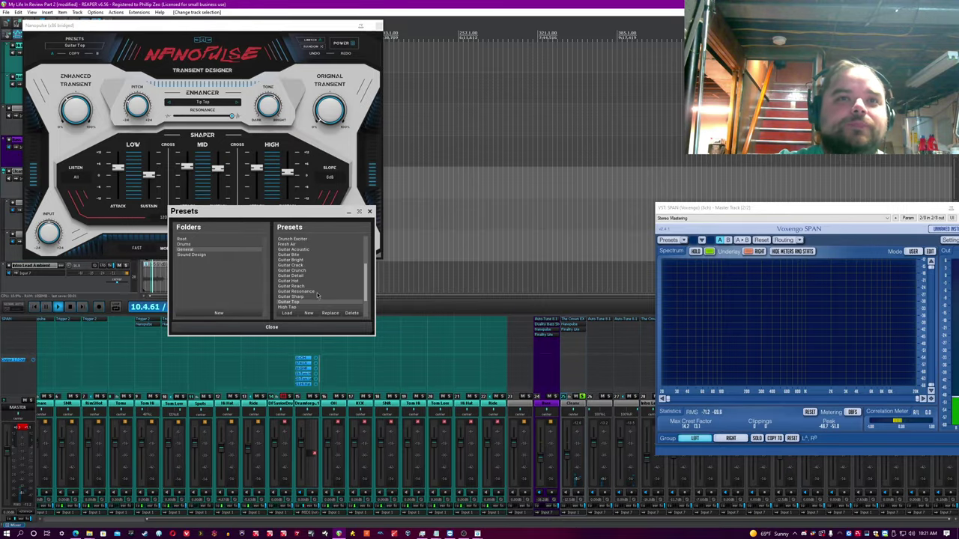
Audition the Guitar Reach, Guitar Hot and Guitar Crunch presets on the Cleans track and load Guitar Detail
left_click_drag(205, 308, 204, 311)
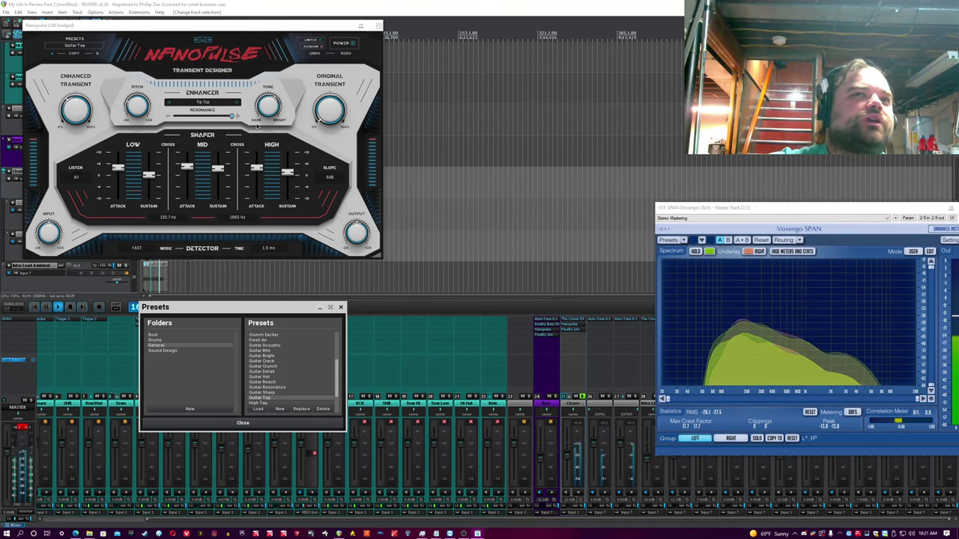
left_click(278, 383)
scroll(282, 384, "up", 1)
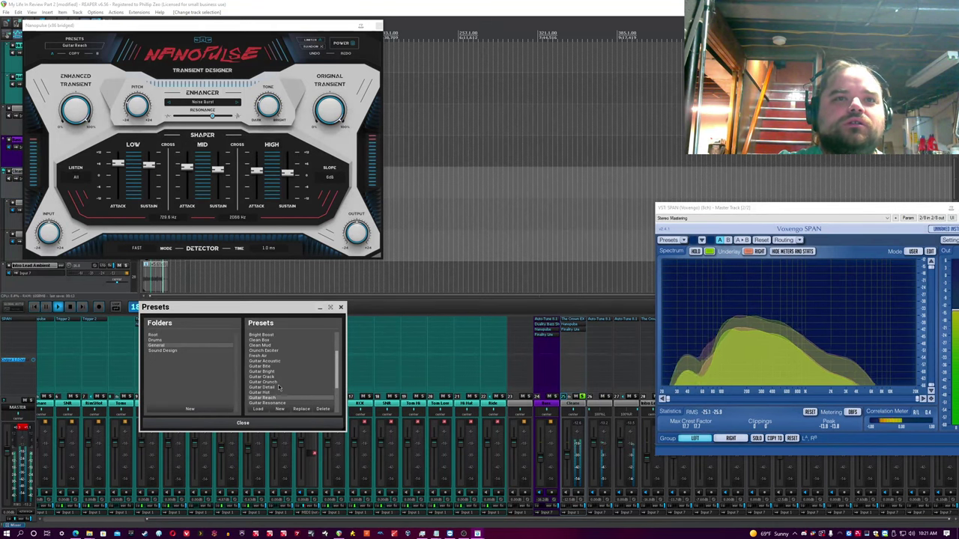
scroll(279, 388, "up", 1)
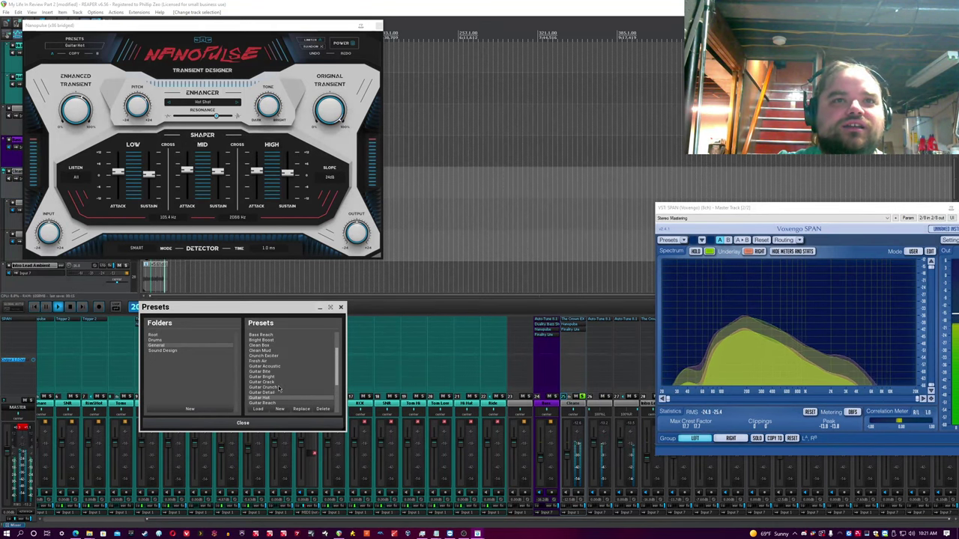
scroll(278, 389, "up", 2)
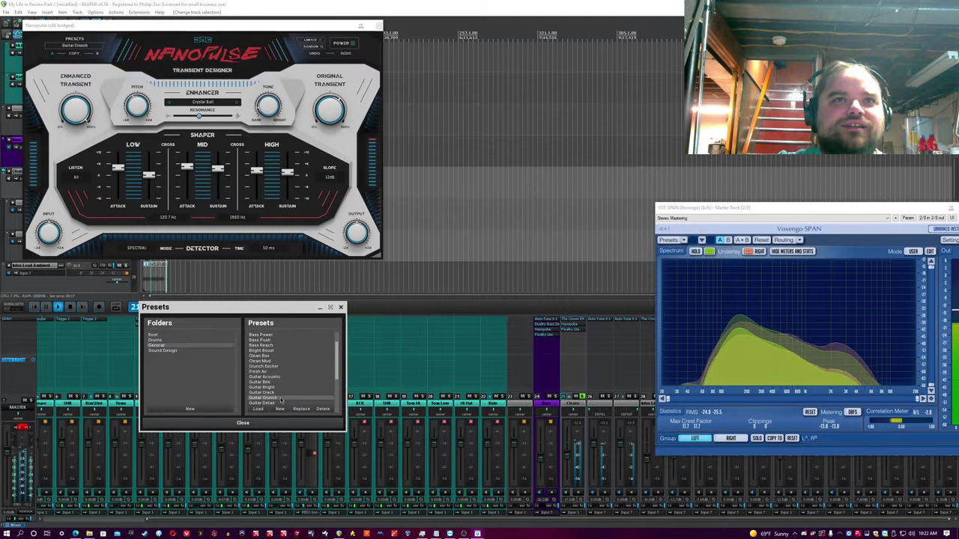
scroll(277, 395, "down", 2)
left_click(275, 393)
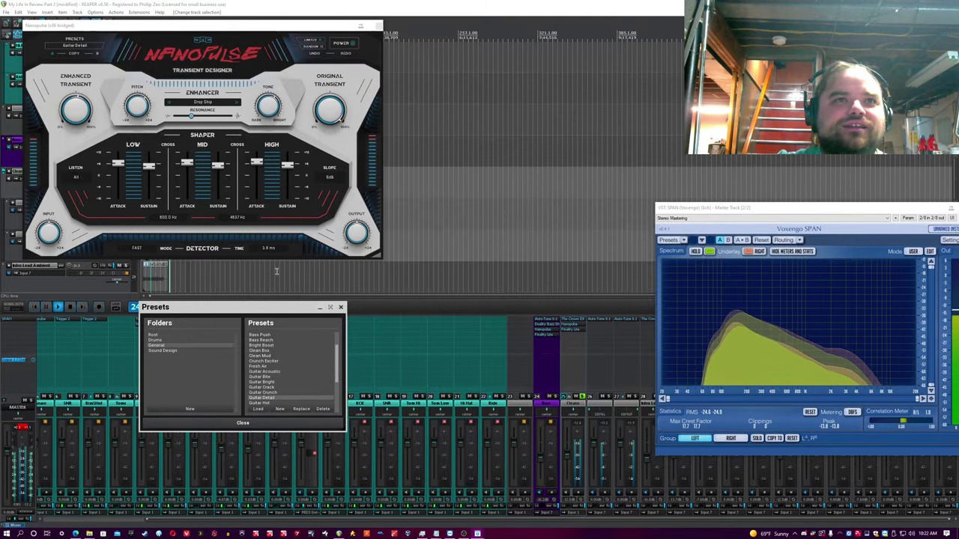
Close Nanopulse, take the Cleans track out of solo and fine-tune its volume in the full mix
left_click(379, 26)
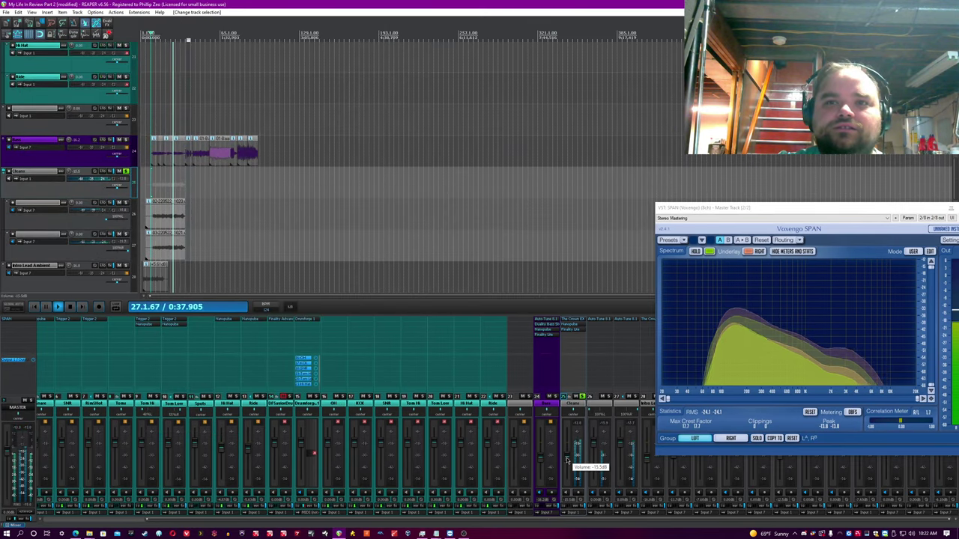
left_click(582, 396)
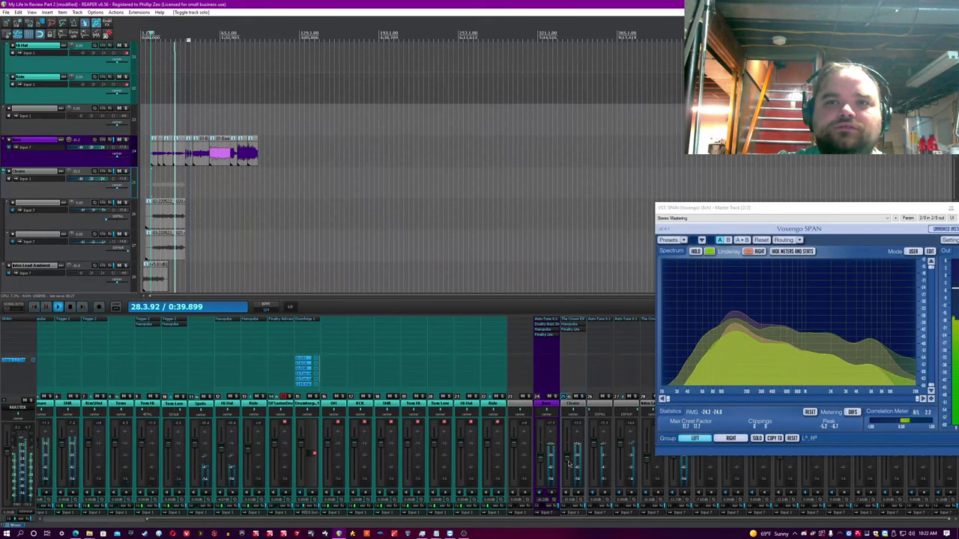
left_click_drag(569, 462, 569, 461)
Solo the Lead track and add the Nanopulse (x86) plugin to its effects chain
left_click_drag(707, 208, 768, 200)
left_click(689, 409)
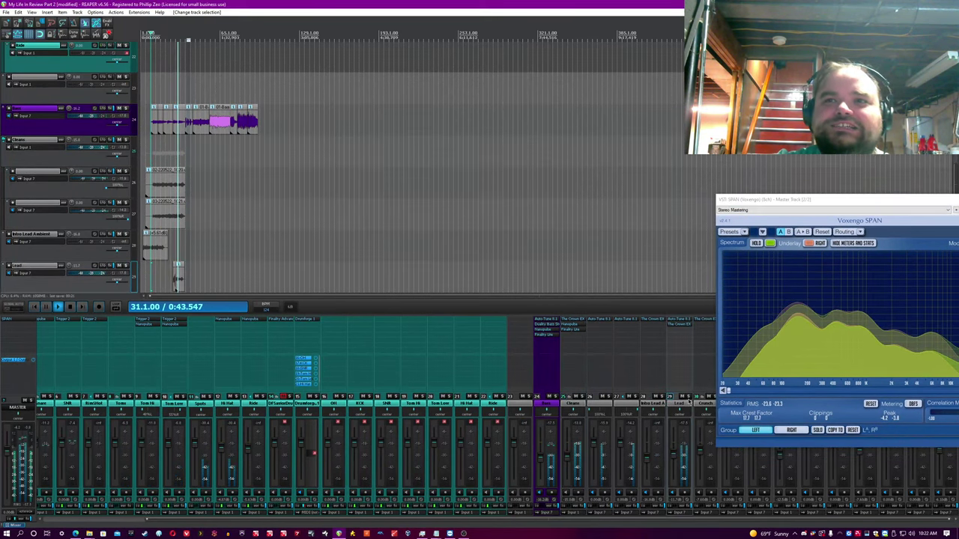
left_click(689, 396)
double_click(685, 347)
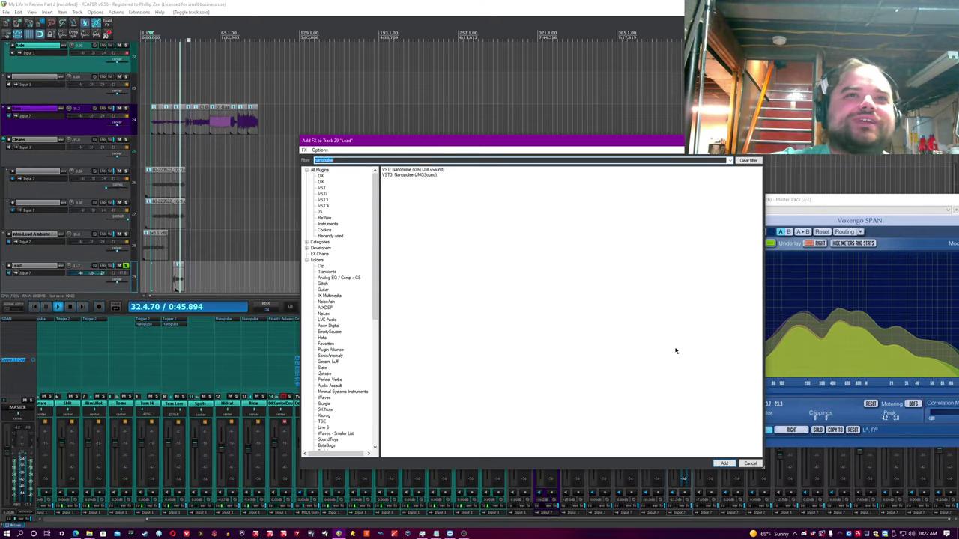
double_click(413, 171)
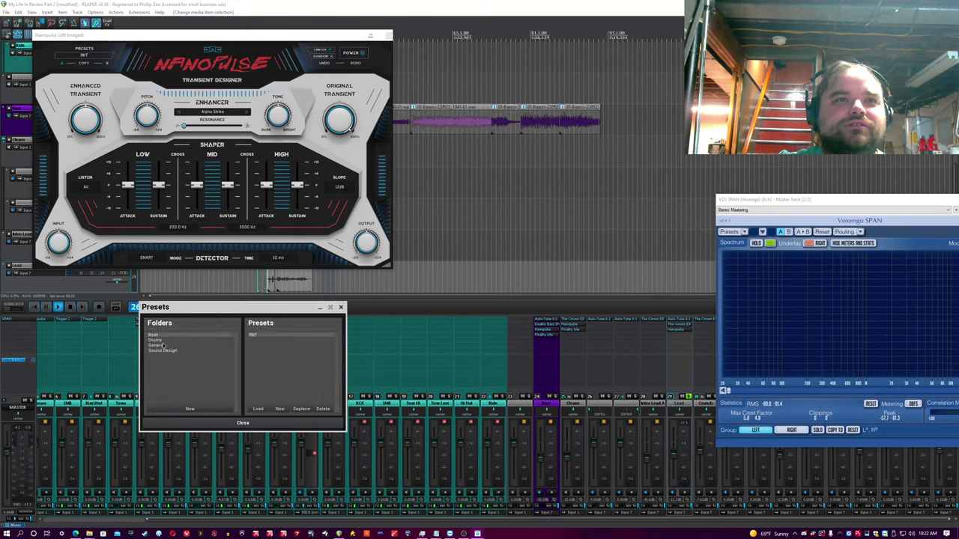
Shape the Lead in Nanopulse with minimum low sustain, raised mid and high attack, and crossovers at 550 Hz and about 3.4 kHz
left_click(228, 344)
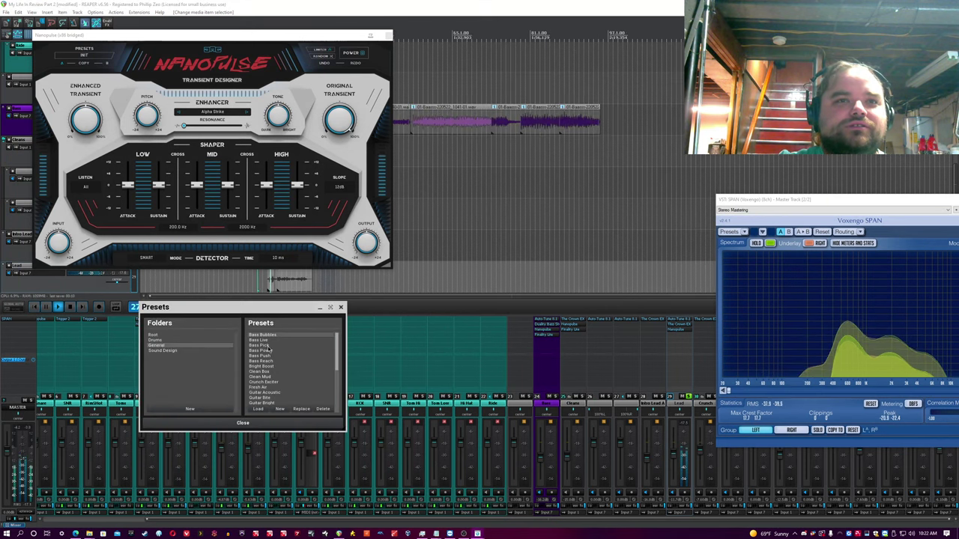
left_click(341, 308)
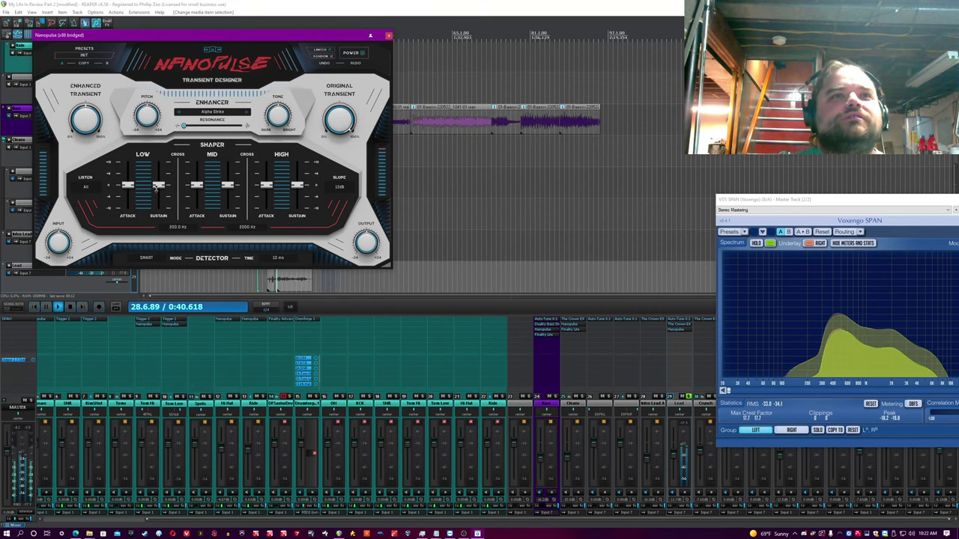
left_click_drag(157, 188, 174, 194)
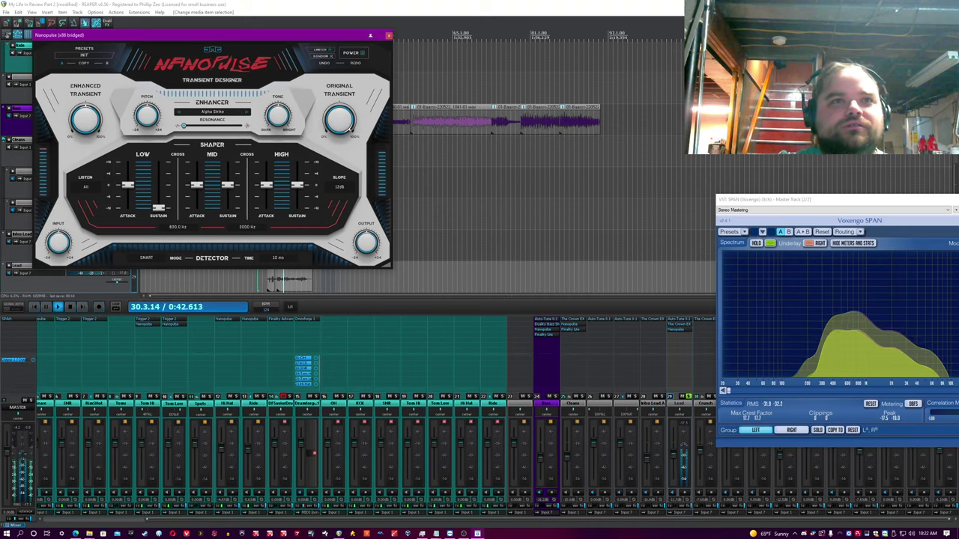
left_click_drag(177, 227, 177, 224)
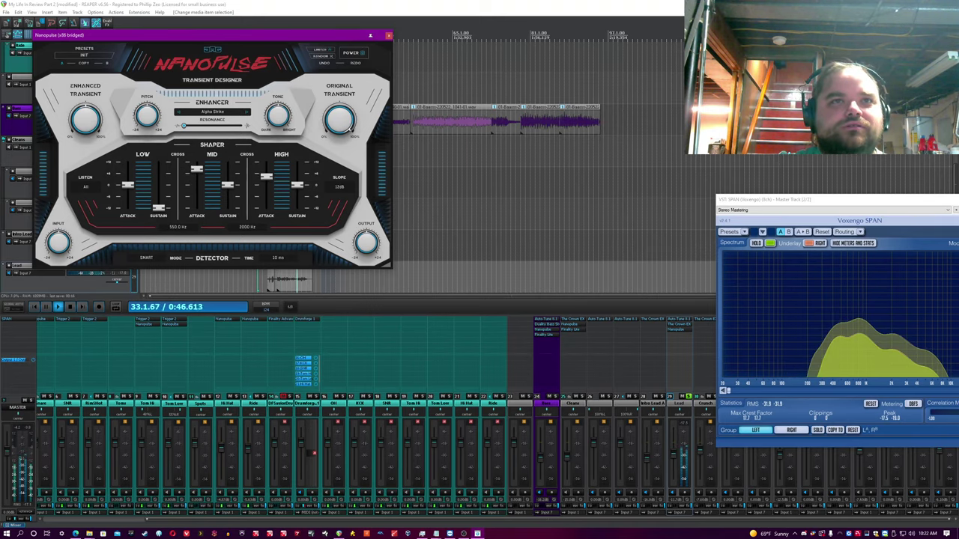
left_click_drag(265, 177, 266, 165)
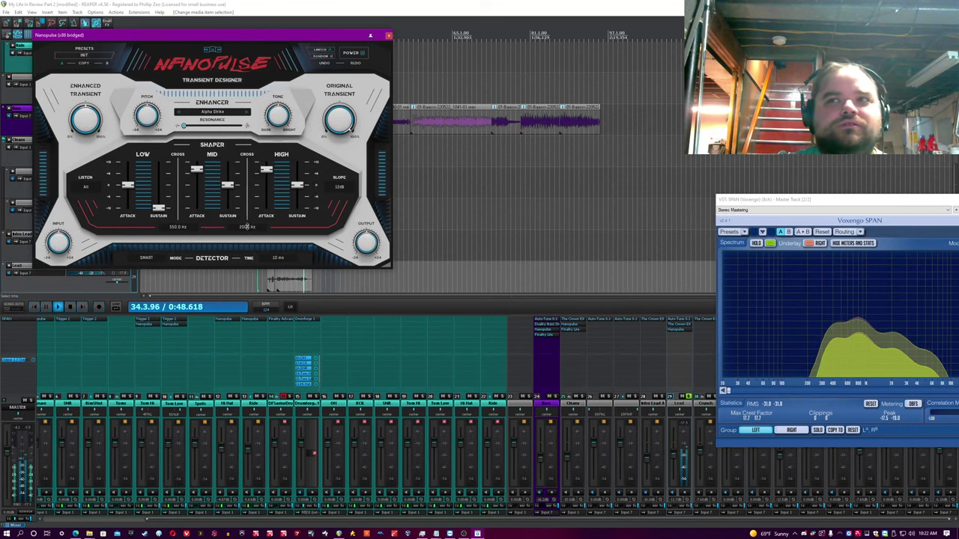
Listen to only the Attack signal in Nanopulse and audition the Tape Hiss, Bee Sting and Wire Tap enhancers on Lead
left_click(86, 187)
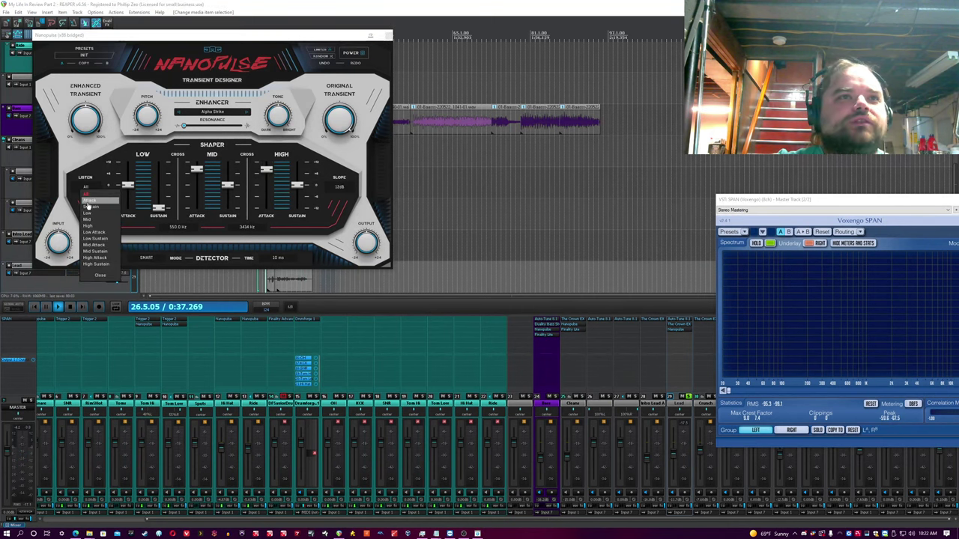
left_click(87, 203)
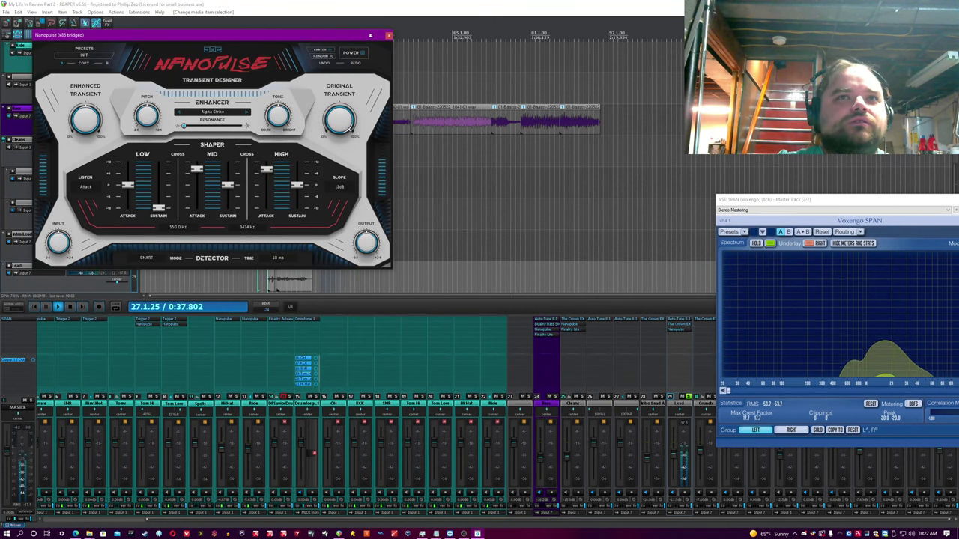
left_click(204, 112)
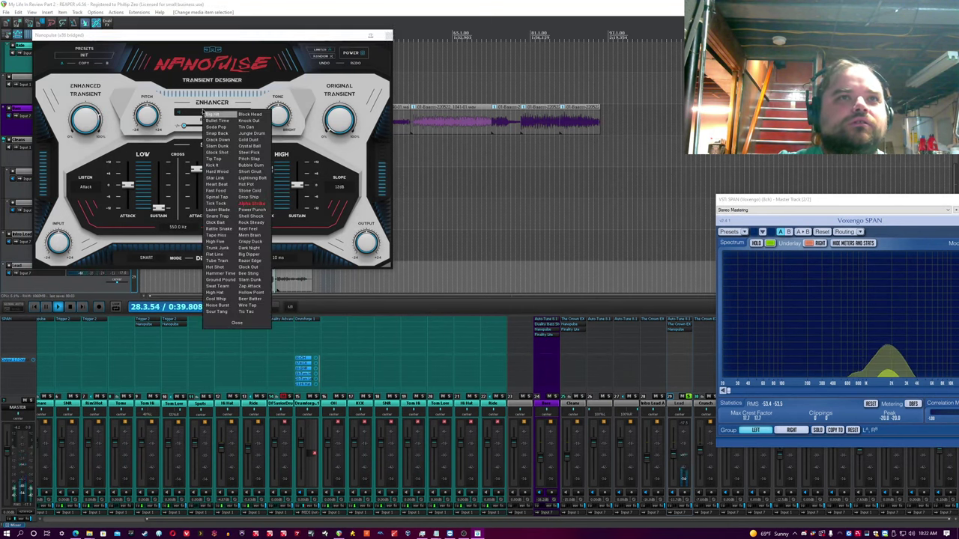
left_click(223, 235)
left_click(212, 112)
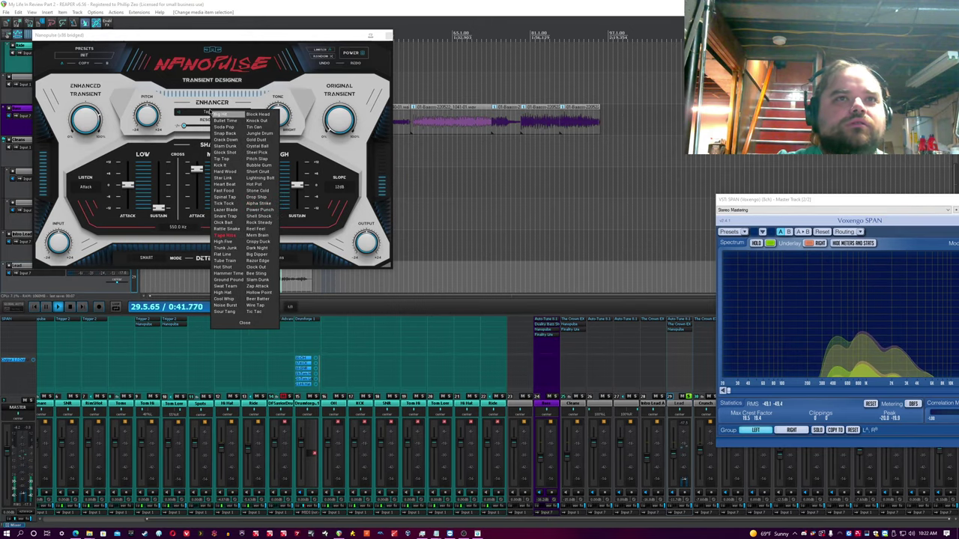
left_click(253, 266)
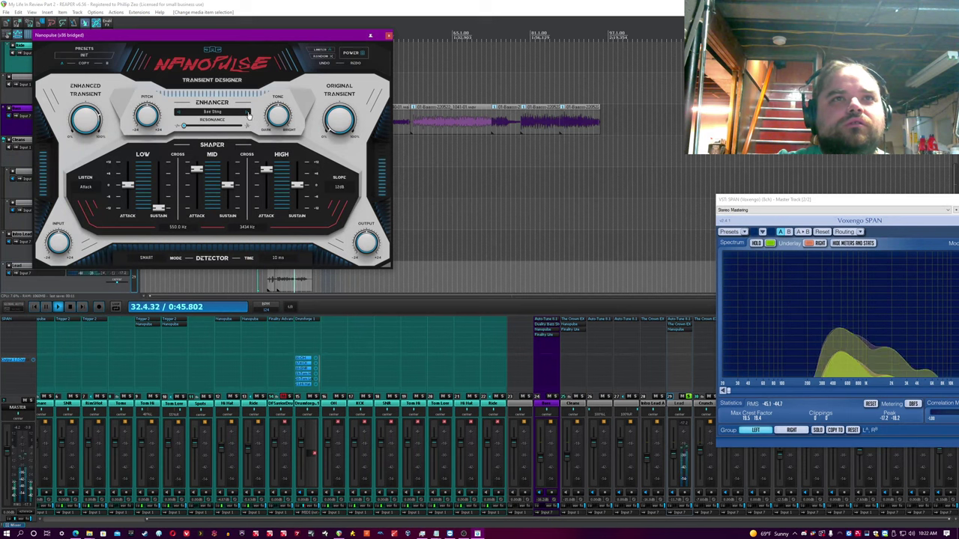
left_click(249, 116)
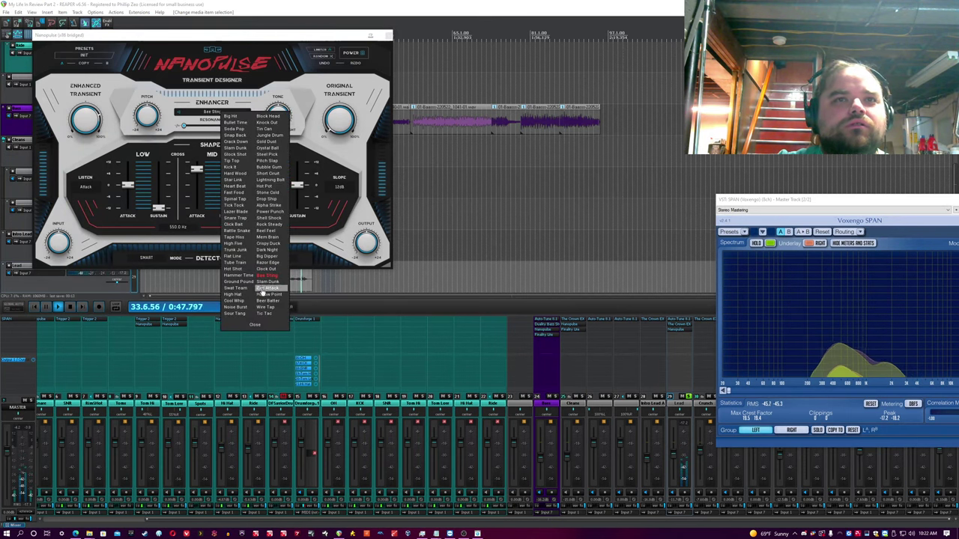
left_click(264, 307)
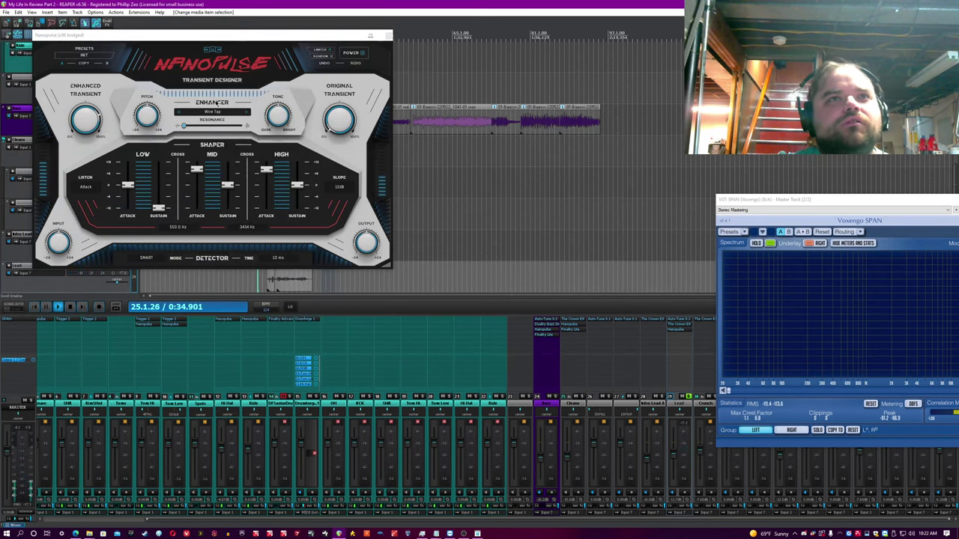
Raise the enhancer resonance to about midway, try Noise Burst, choose the Tick Tock enhancer and save the project
left_click(271, 278)
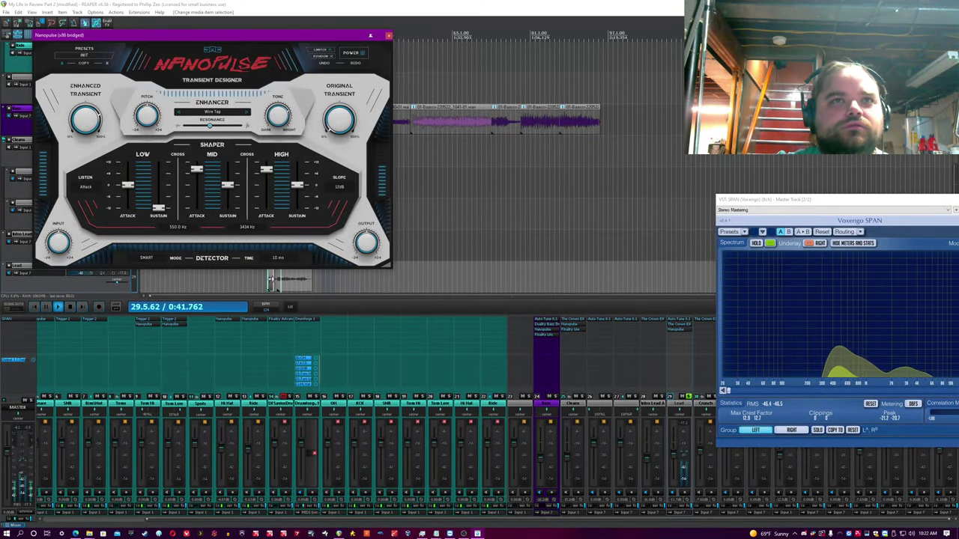
left_click(240, 116)
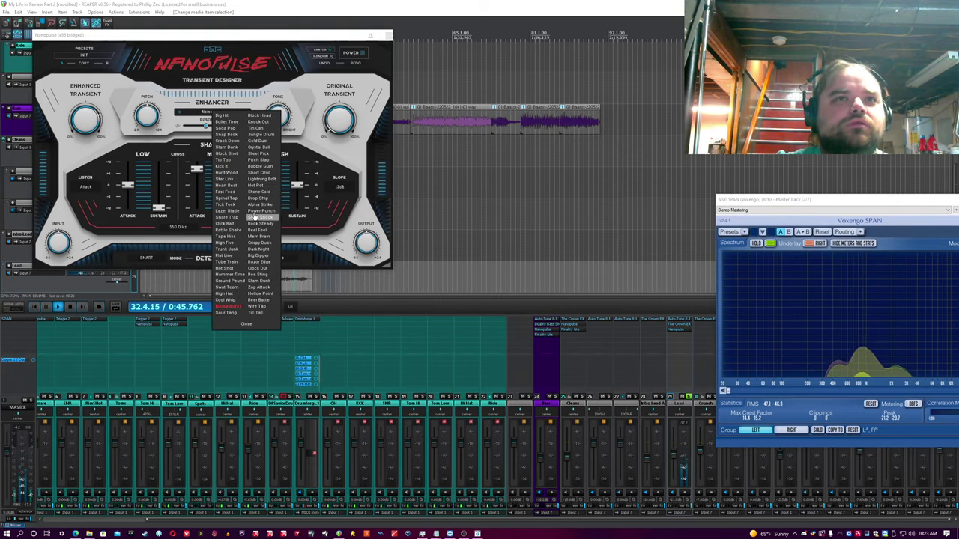
left_click(226, 204)
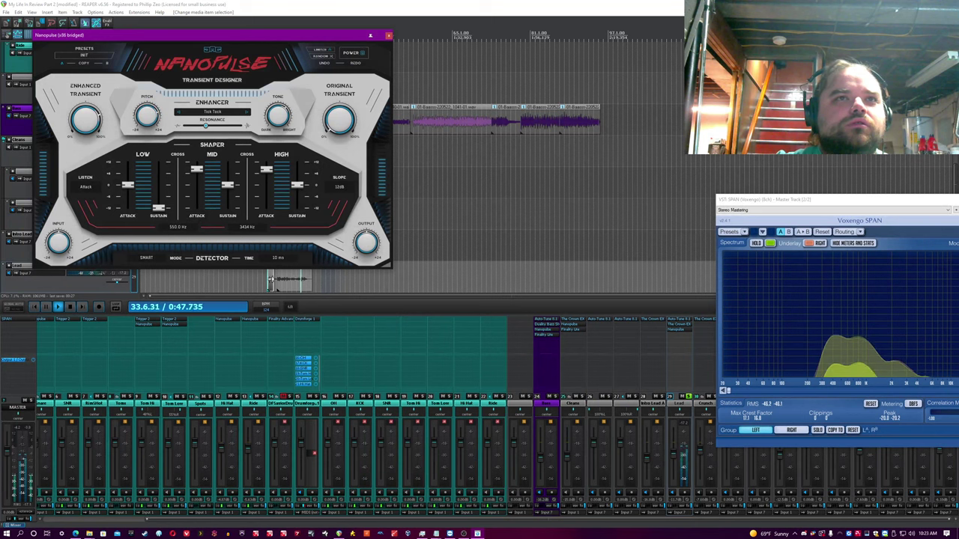
left_click(199, 4)
key("space")
key("ctrl+s")
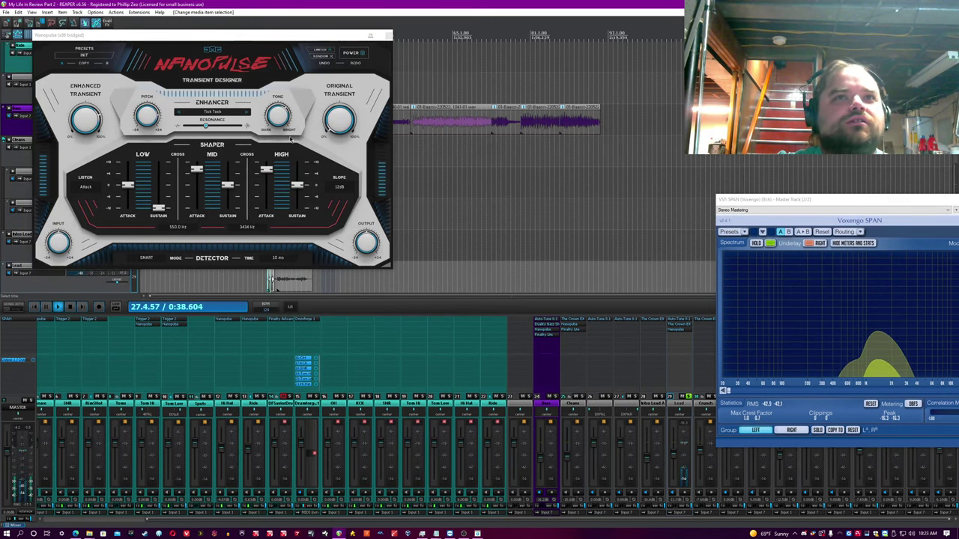
Set Nanopulse's Listen mode back to All, compare the Lead with the effect bypassed, and close the plugin
left_click(86, 187)
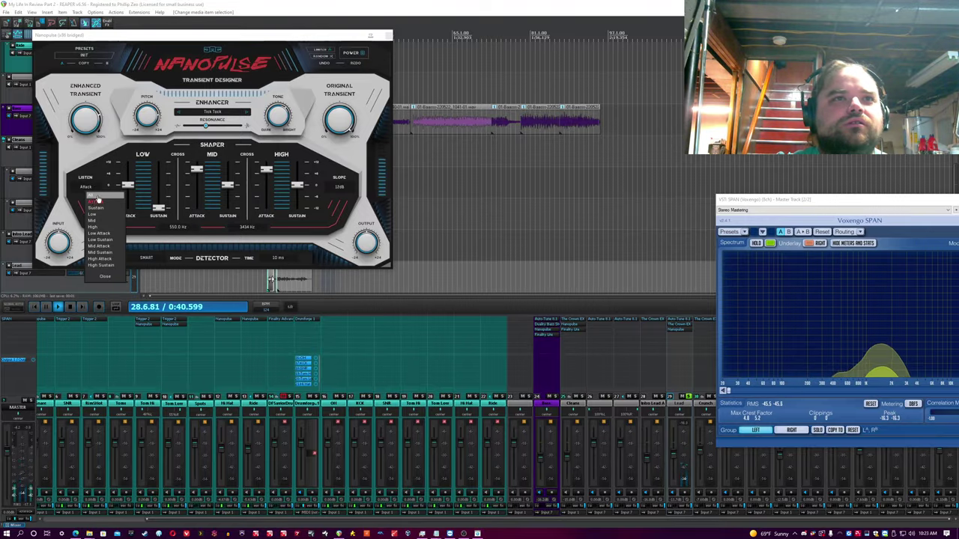
left_click(95, 196)
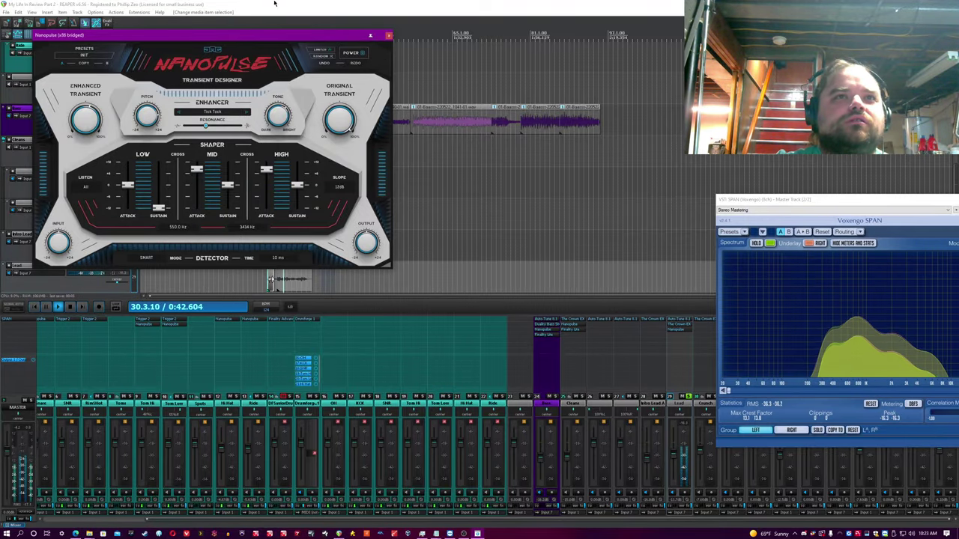
left_click(354, 54)
left_click(351, 4)
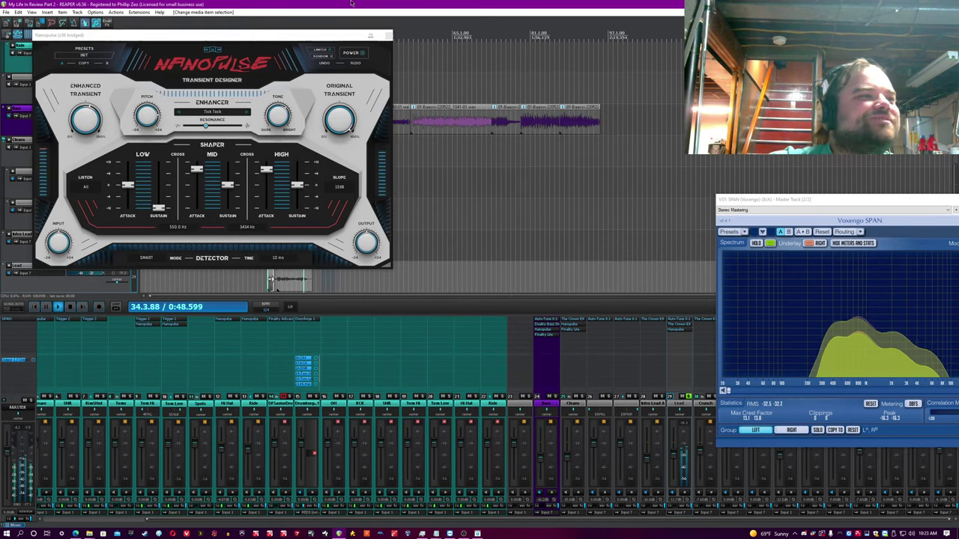
left_click(387, 35)
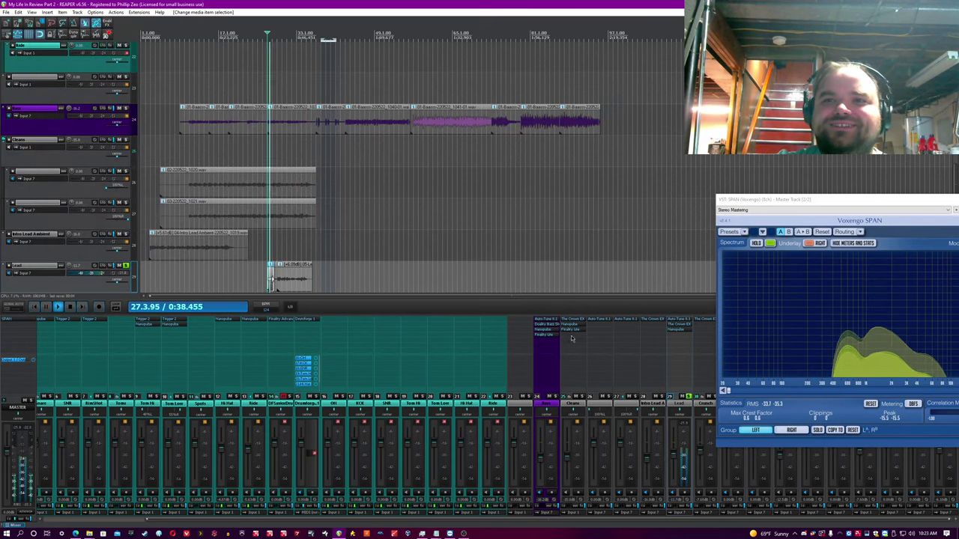
Copy the Finality Lite limiter from Cleans to the end of the Lead effects chain and lower Lead's volume to about -16 dB
left_click_drag(571, 329, 681, 339)
double_click(678, 332)
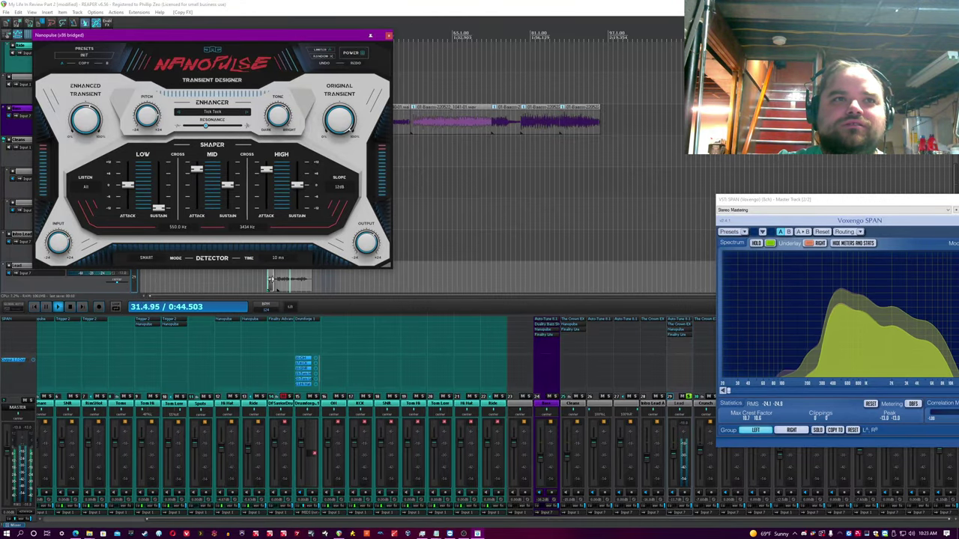
left_click_drag(673, 454, 672, 459)
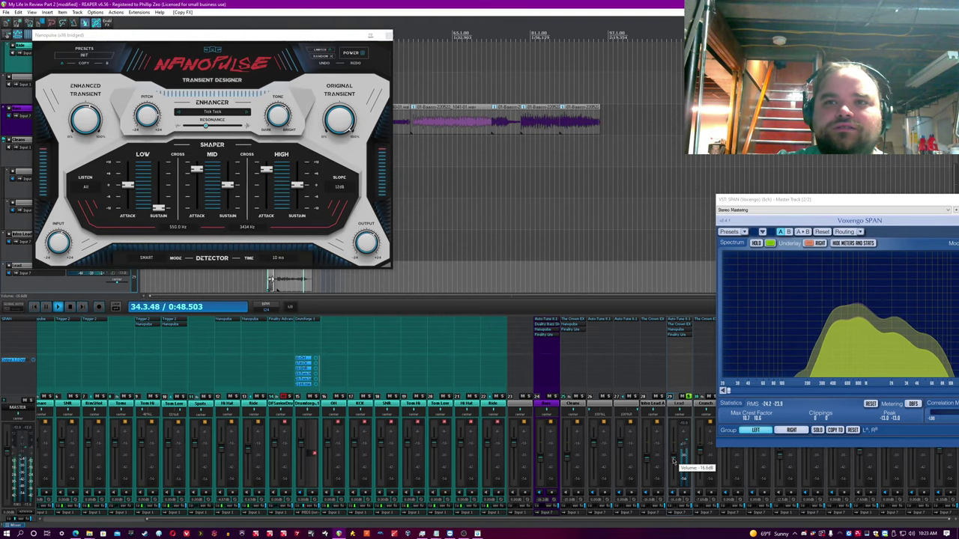
Unsolo the Lead track, replay the full mix from bar 27, close Nanopulse and save the project
left_click(689, 396)
key("space")
key("space")
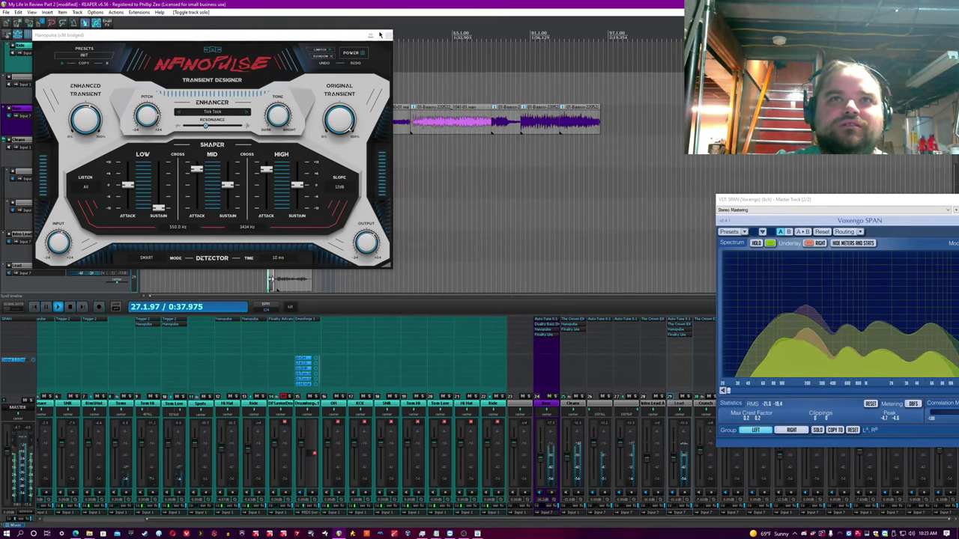
left_click(388, 35)
key("ctrl+s")
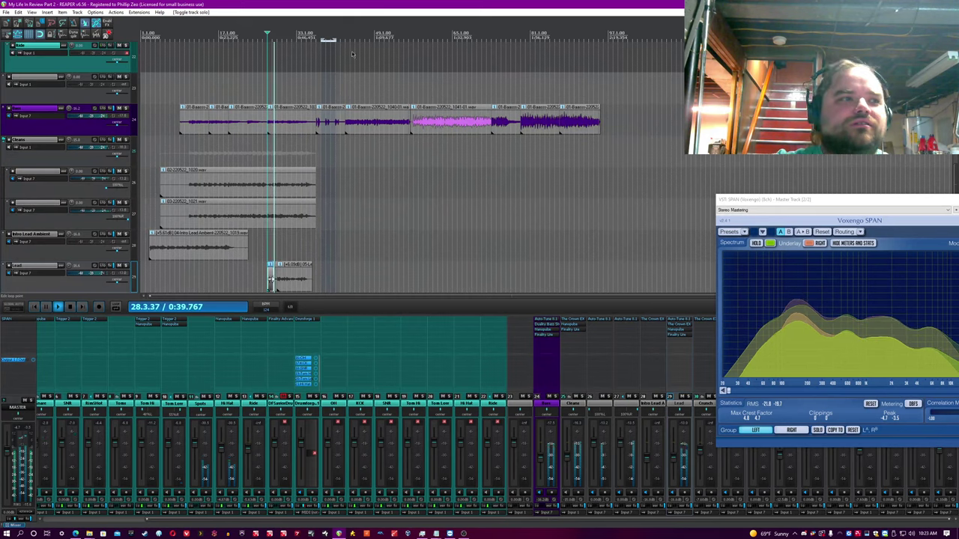
key("space")
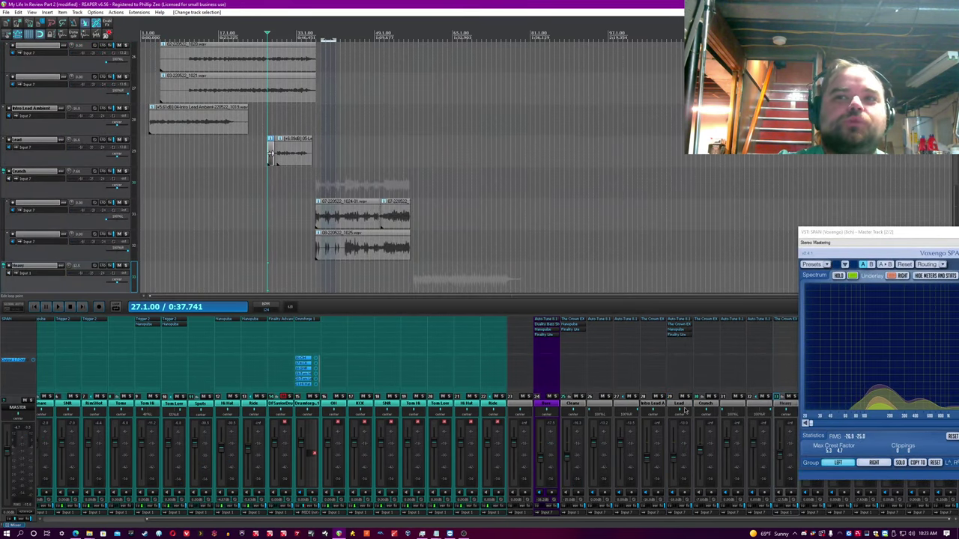
Copy the Nanopulse and Finality Lite effects from the Lead track to the Crunch track and solo Crunch
left_click(704, 404)
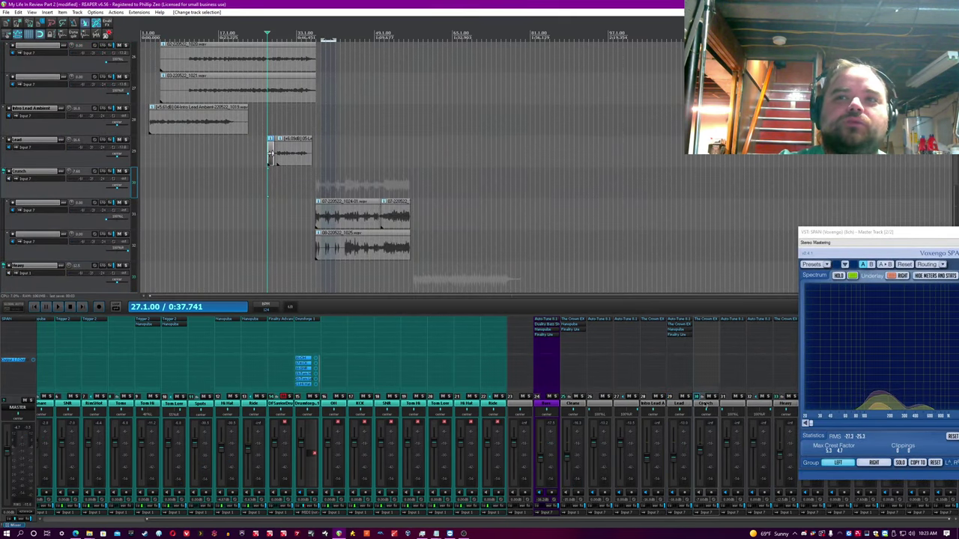
left_click_drag(679, 331, 708, 337)
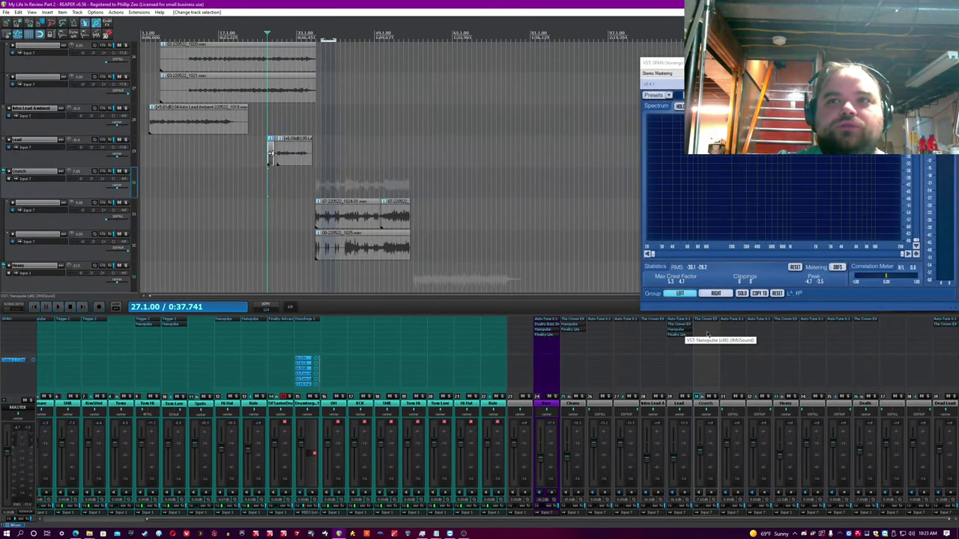
left_click(716, 397)
In Crunch's Nanopulse, set the low crossover to about 319 Hz, lower mid attack and mid sustain slightly, and adjust low and high sustain
left_click_drag(179, 218, 178, 200)
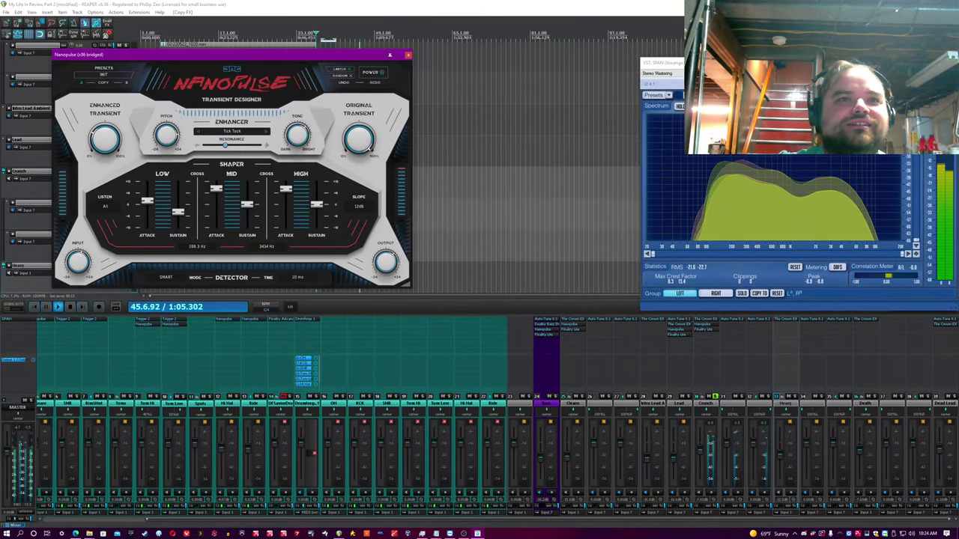
left_click_drag(201, 247, 201, 239)
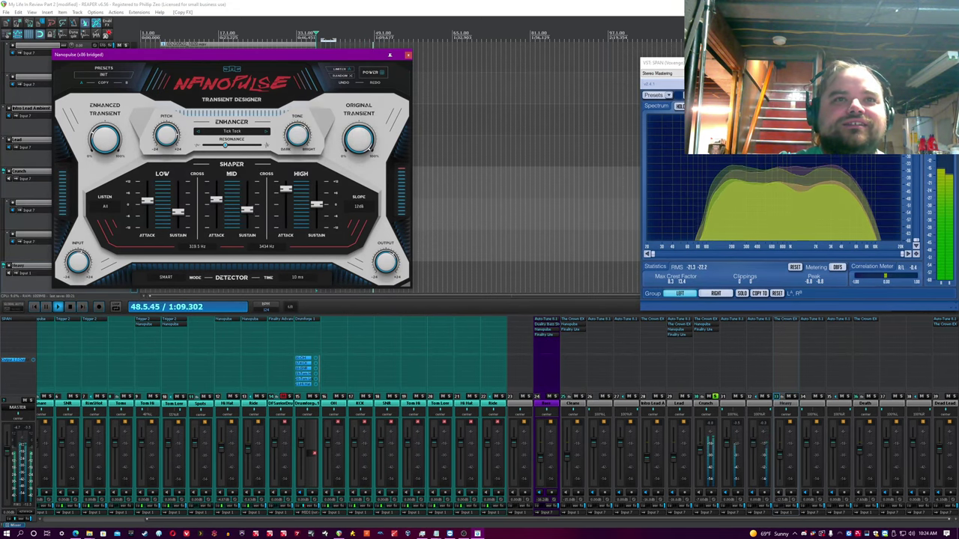
left_click_drag(247, 223, 247, 216)
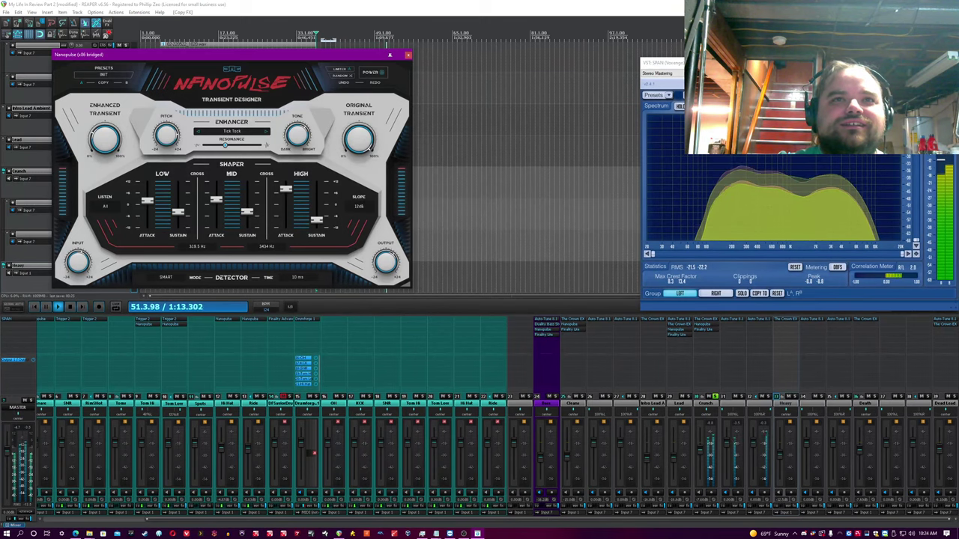
left_click_drag(316, 207, 285, 194)
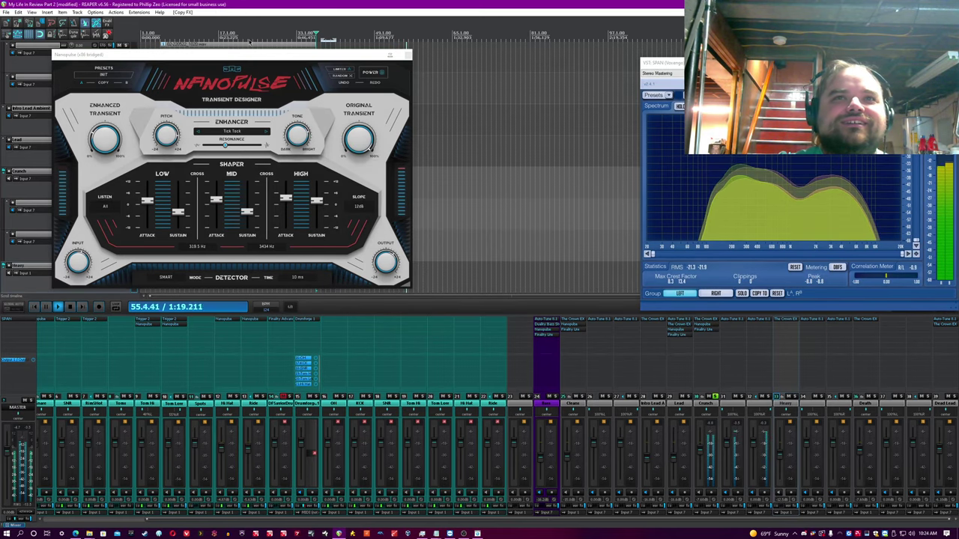
Replay the soloed Crunch section from bar 37, compare it with Nanopulse bypassed, and close the plugin
left_click(274, 4)
key("space")
key("space")
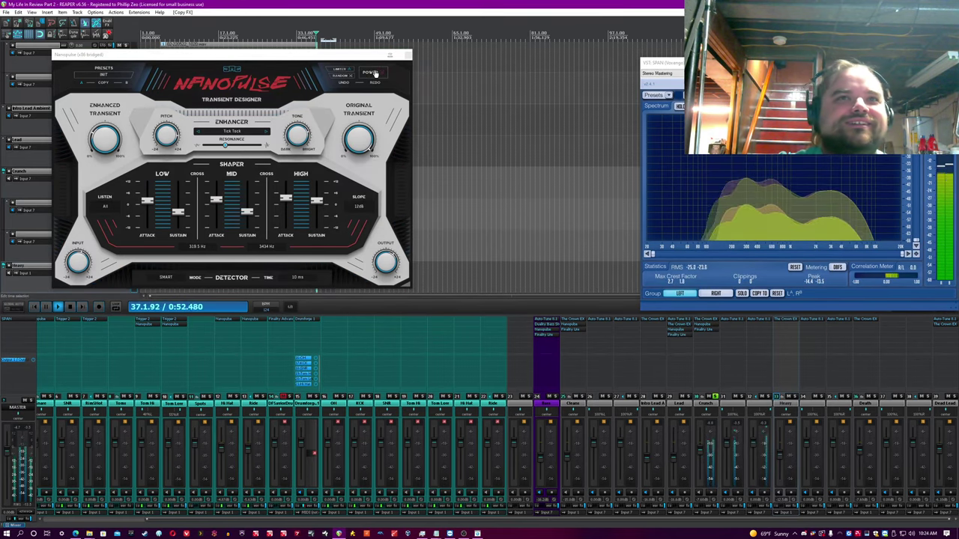
left_click(375, 74)
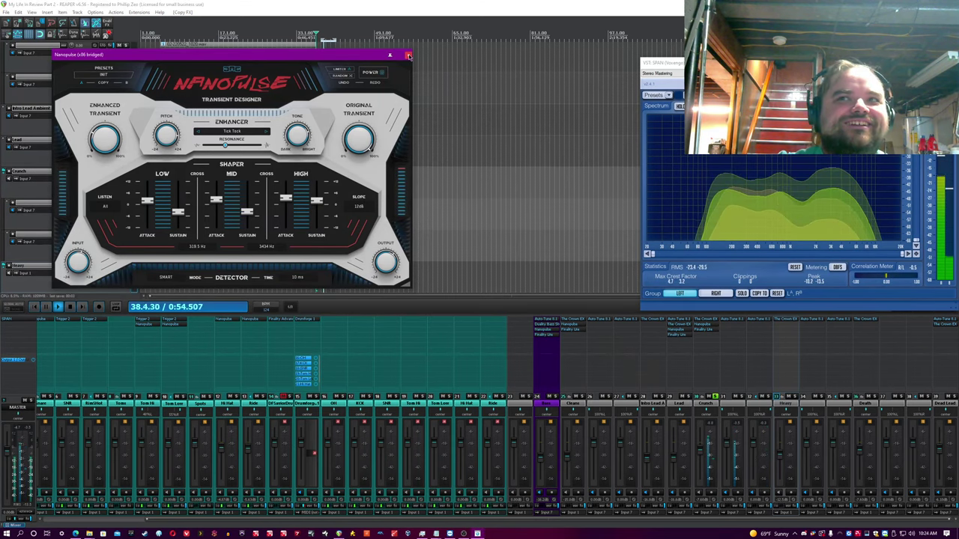
left_click(408, 56)
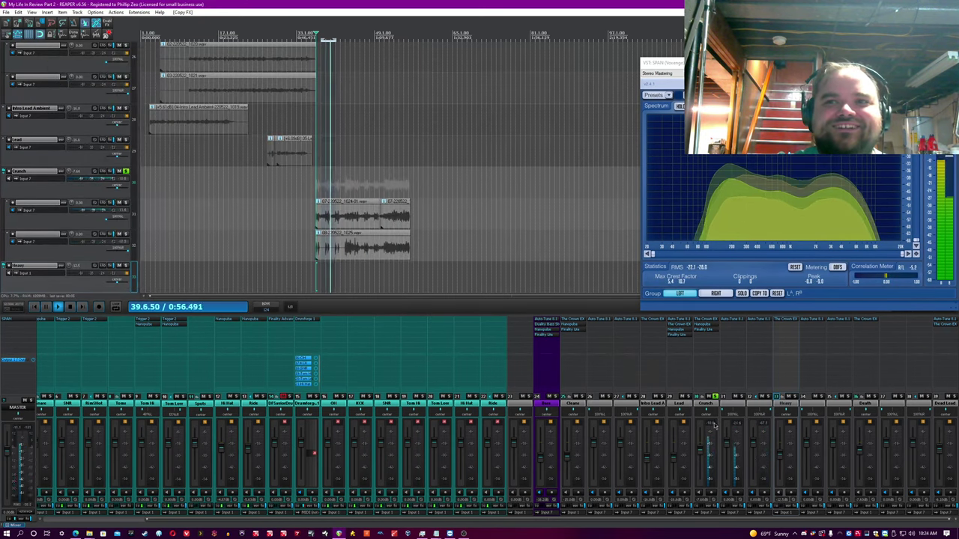
Unsolo Crunch, save the project, and lower Crunch's volume to about -12 dB against the full mix
left_click_drag(701, 452, 701, 454)
left_click(714, 397)
key("ctrl+s")
left_click_drag(154, 519, 46, 519)
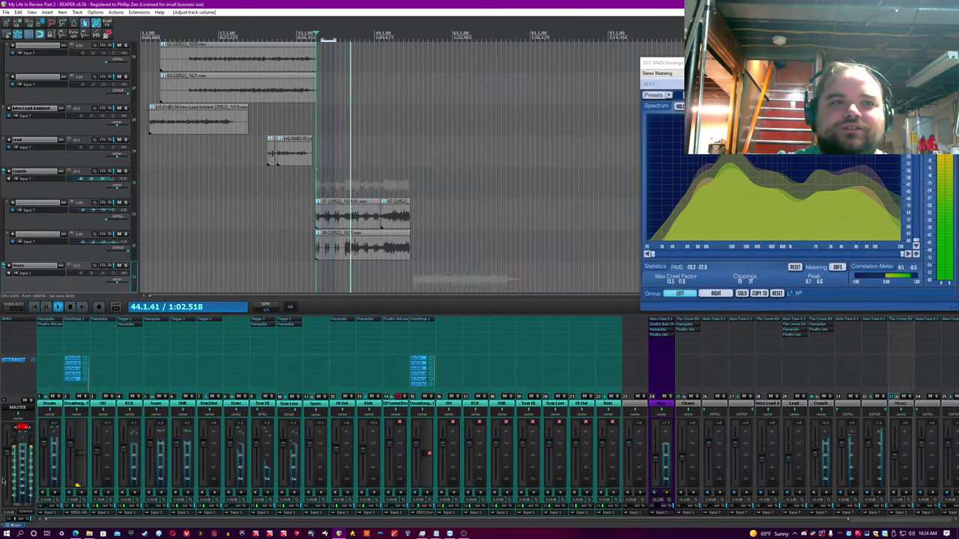
left_click(54, 423)
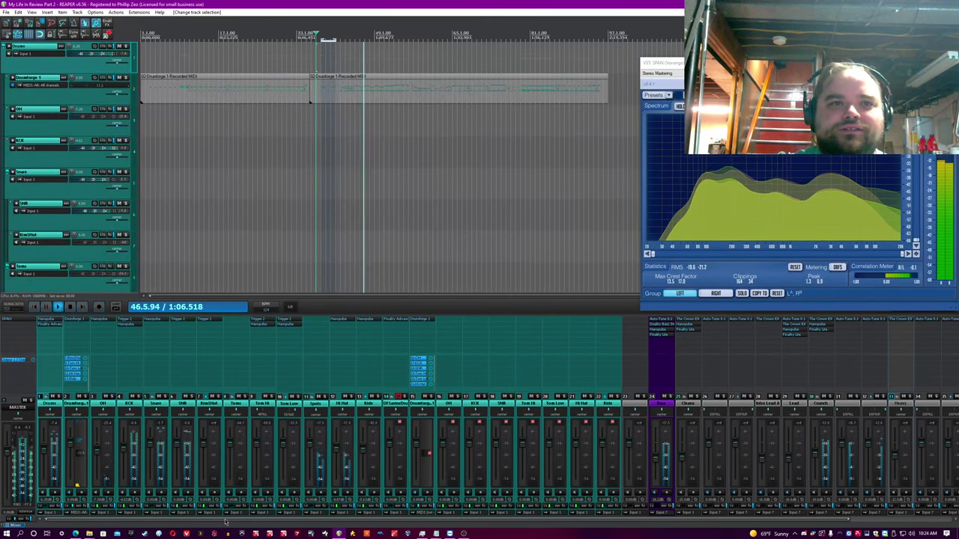
scroll(346, 525, "right", 3)
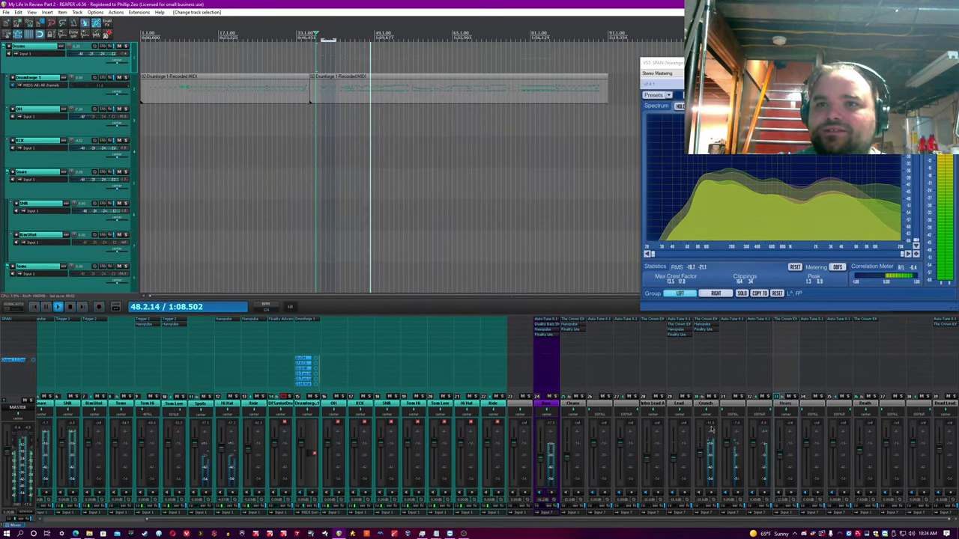
left_click_drag(699, 452, 701, 455)
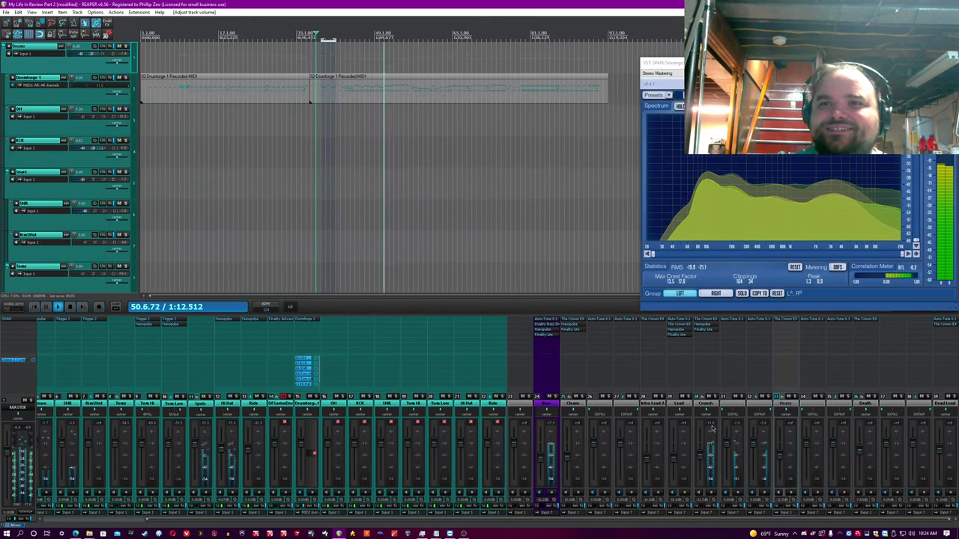
Solo the Heavy track and copy Nanopulse and Finality Lite onto it from Crunch
left_click(820, 407)
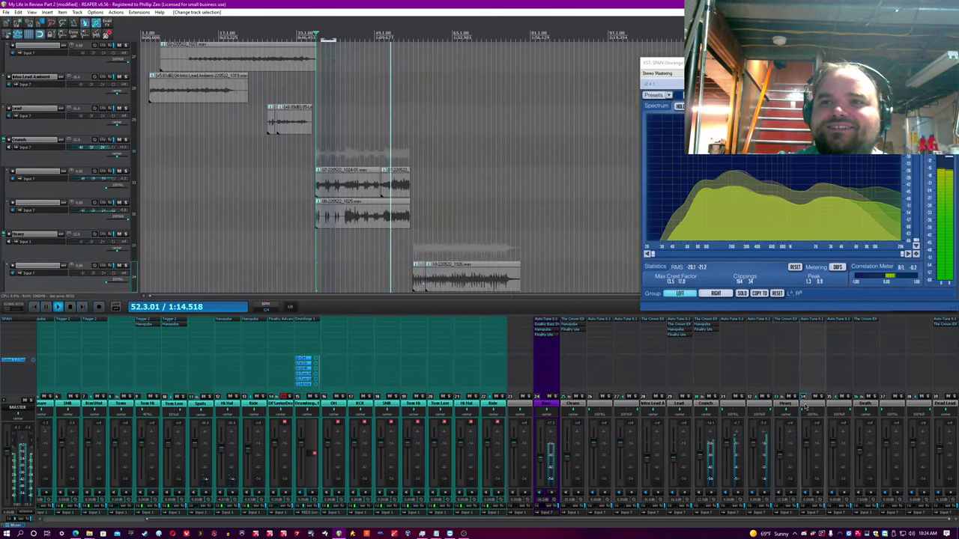
left_click(795, 396)
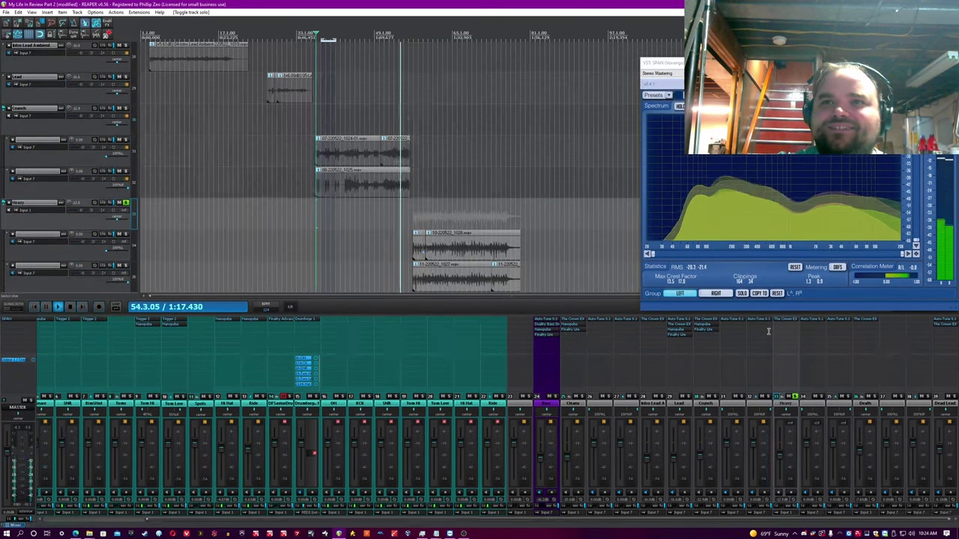
left_click_drag(706, 325, 783, 326)
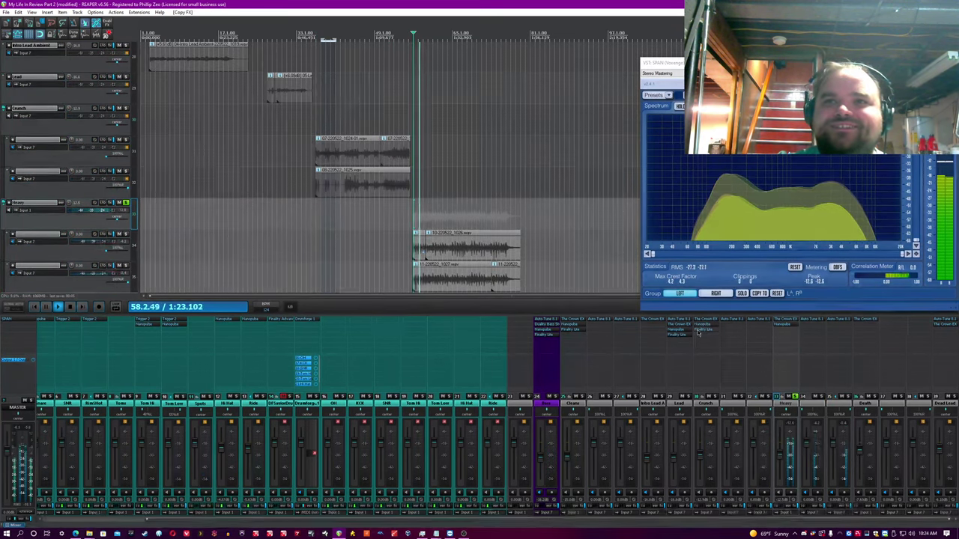
Open Heavy's Nanopulse and choose the Snap Back enhancer
left_click(784, 327)
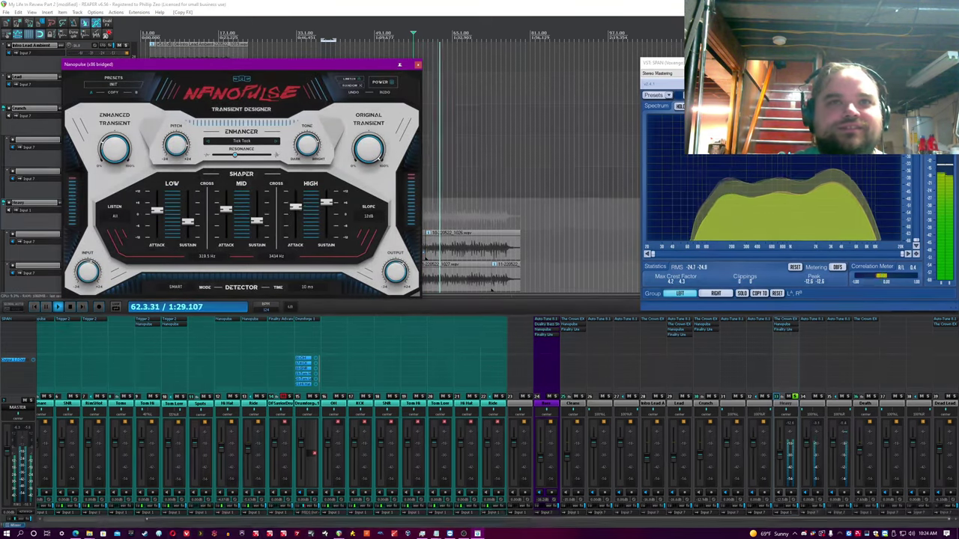
left_click(231, 141)
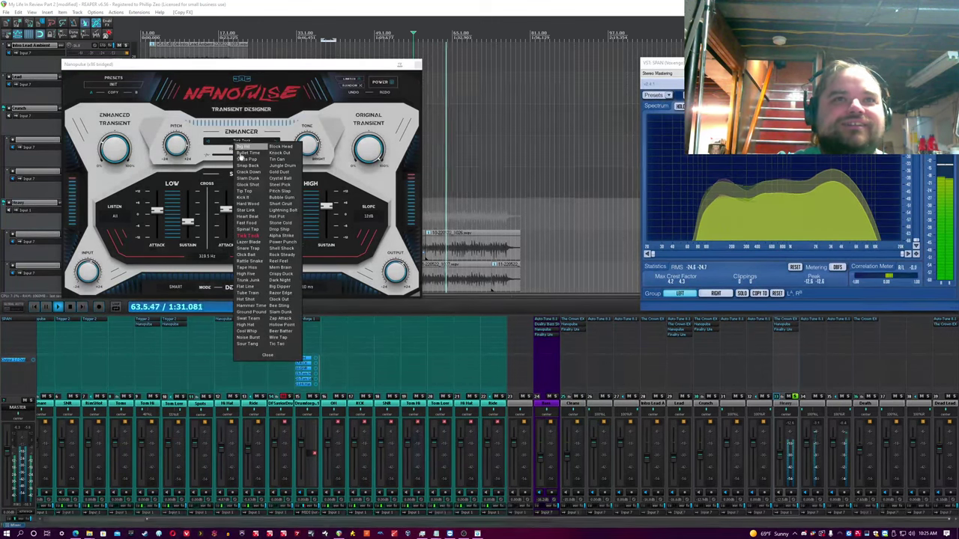
left_click(259, 164)
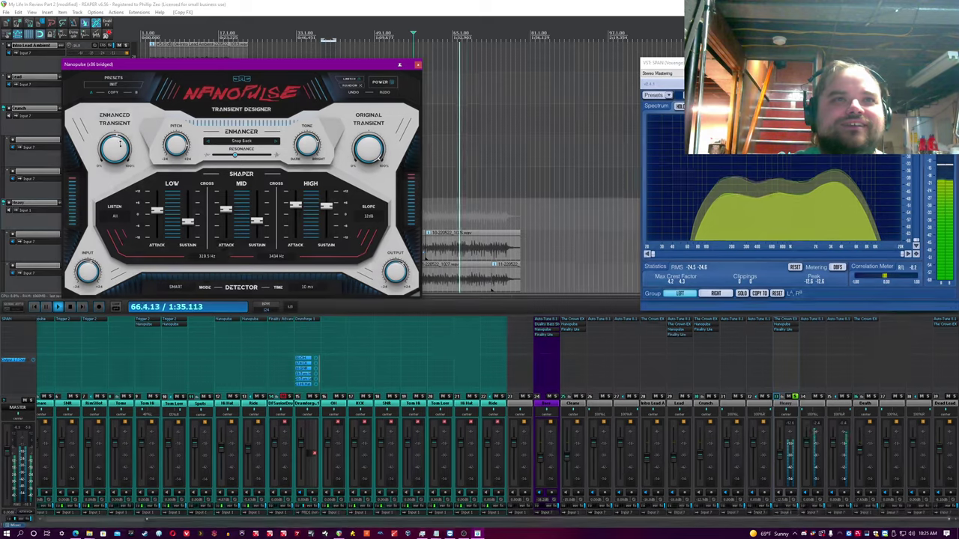
Unsolo Heavy and lower its volume to about -13 dB
left_click(794, 396)
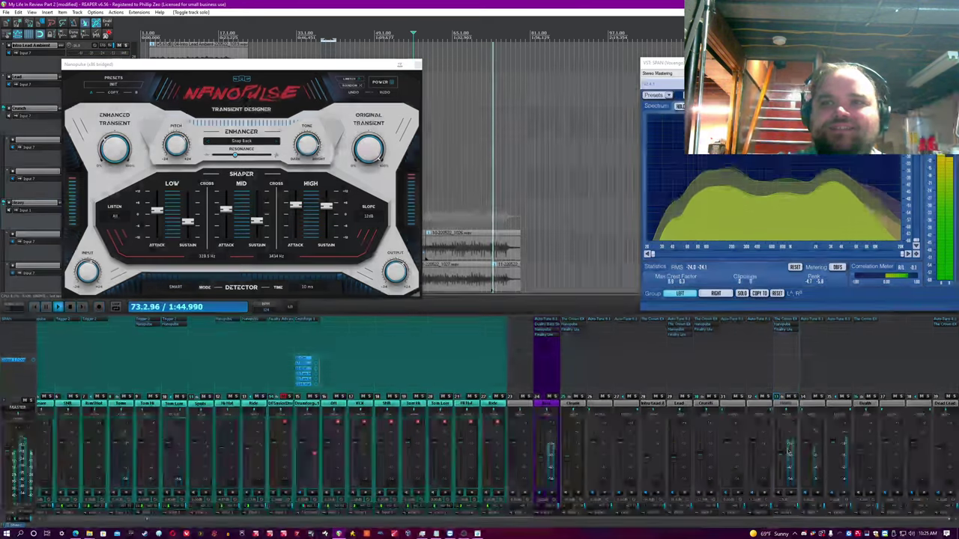
left_click_drag(779, 454, 779, 457)
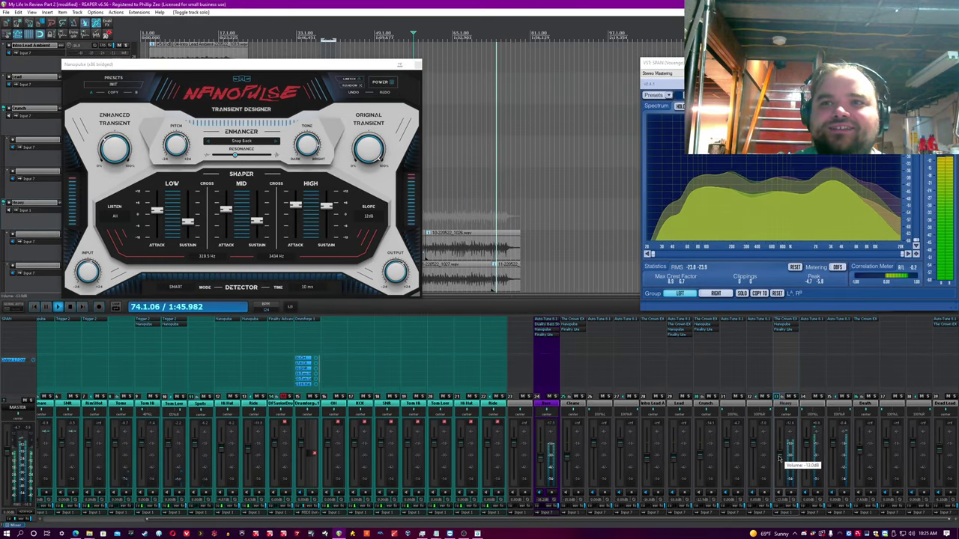
In Heavy's Nanopulse, set the high crossover to about 2286 Hz and lower the high attack and high sustain
left_click(291, 210)
left_click(327, 3)
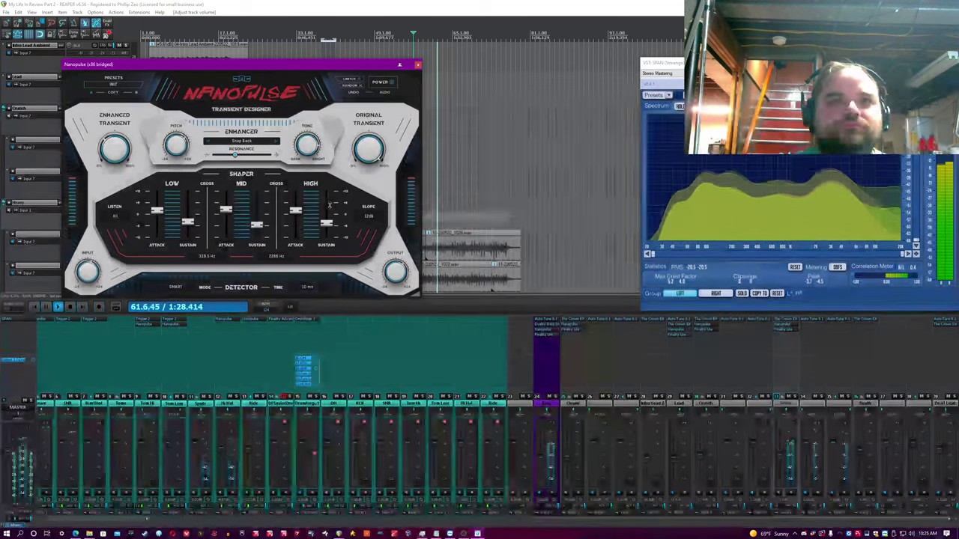
left_click_drag(296, 204, 326, 216)
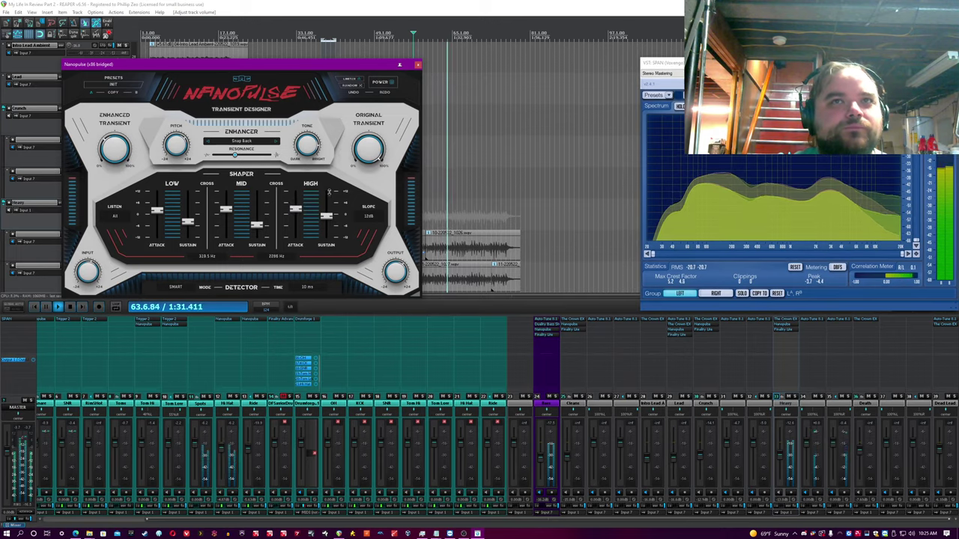
Compare Heavy with Nanopulse bypassed and check the plugin's input gain value
left_click(382, 86)
left_click(382, 86)
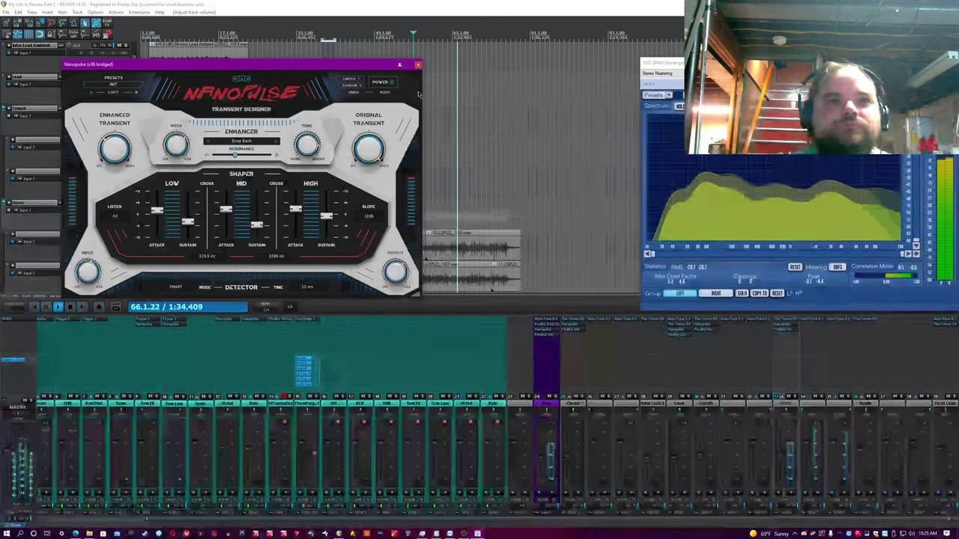
double_click(86, 272)
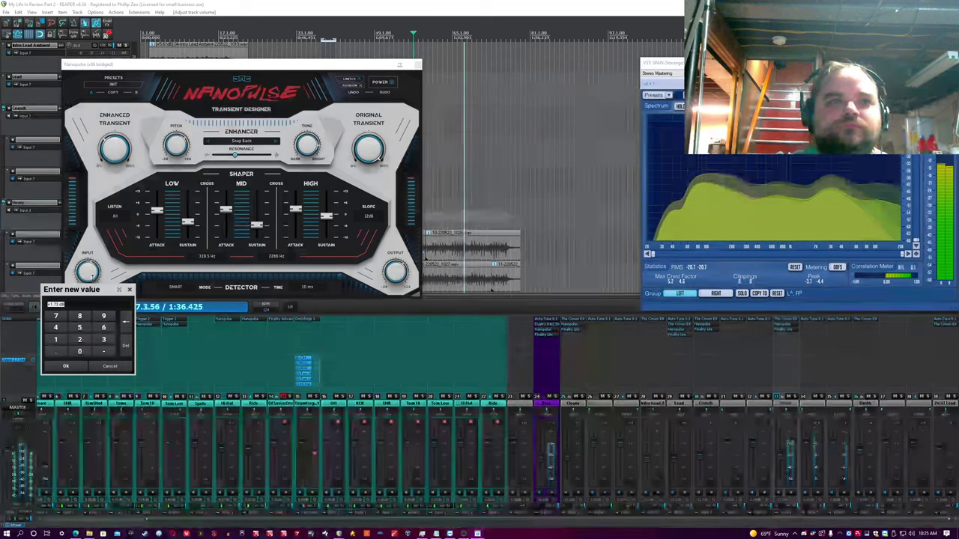
key("Return")
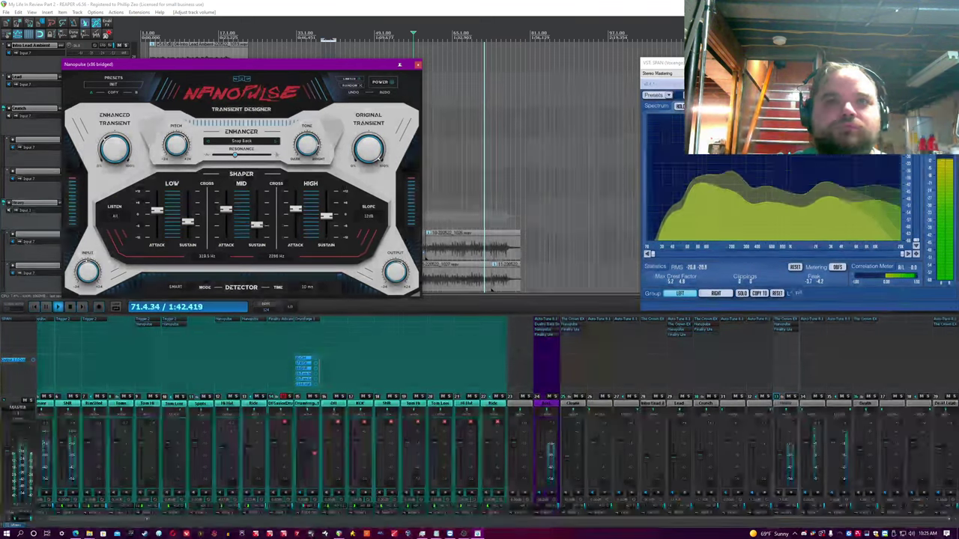
Raise the mid sustain in Heavy's Nanopulse slightly and close the plugin
left_click(417, 64)
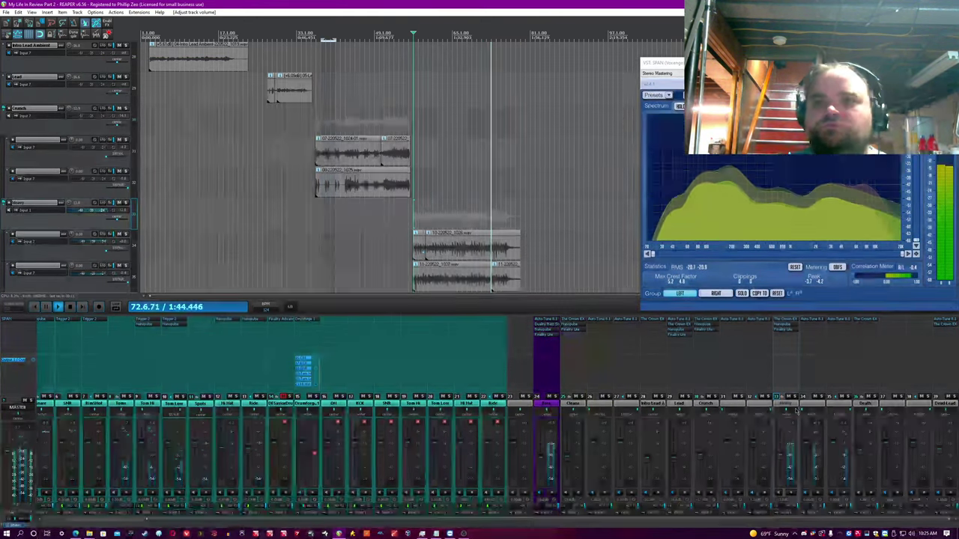
left_click(785, 330)
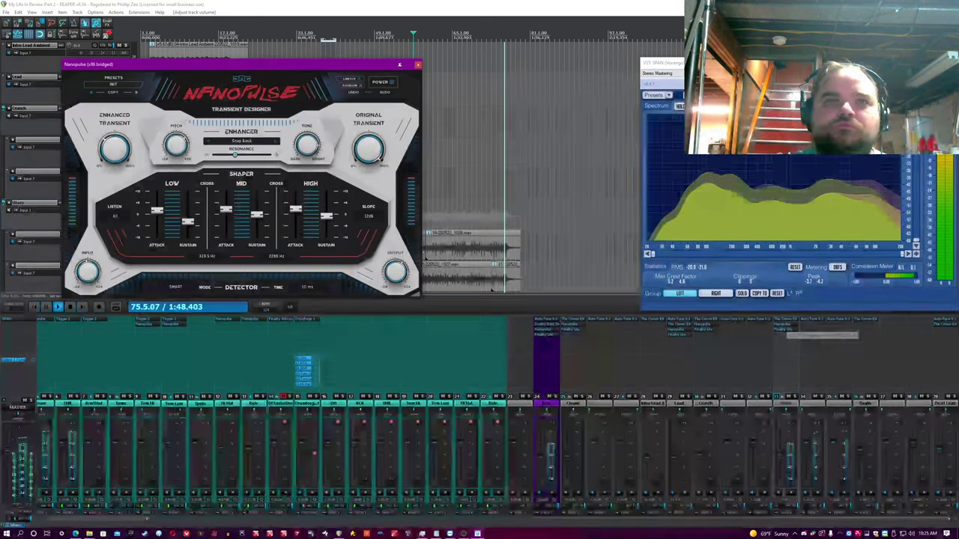
left_click(417, 65)
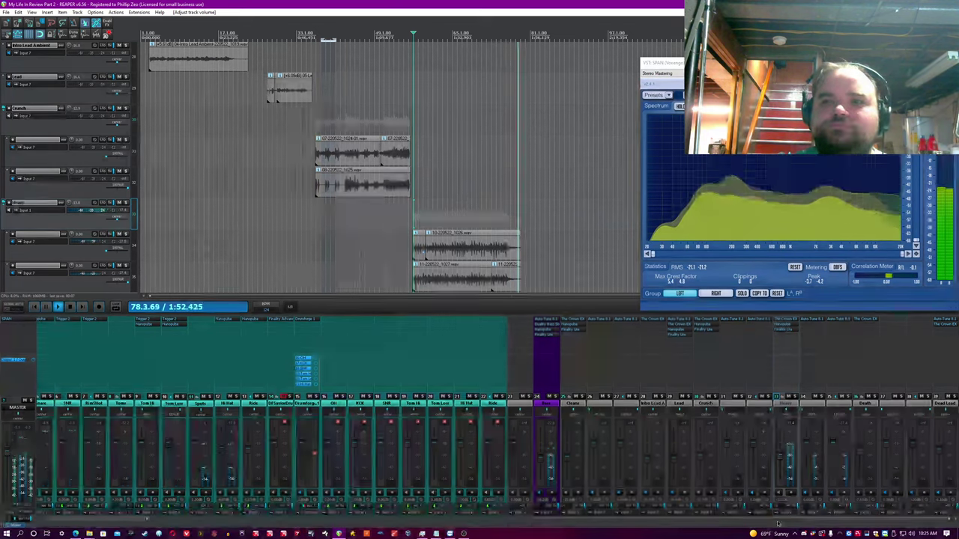
Solo the Death track and copy Nanopulse and Finality Lite onto it from Heavy
left_click(865, 404)
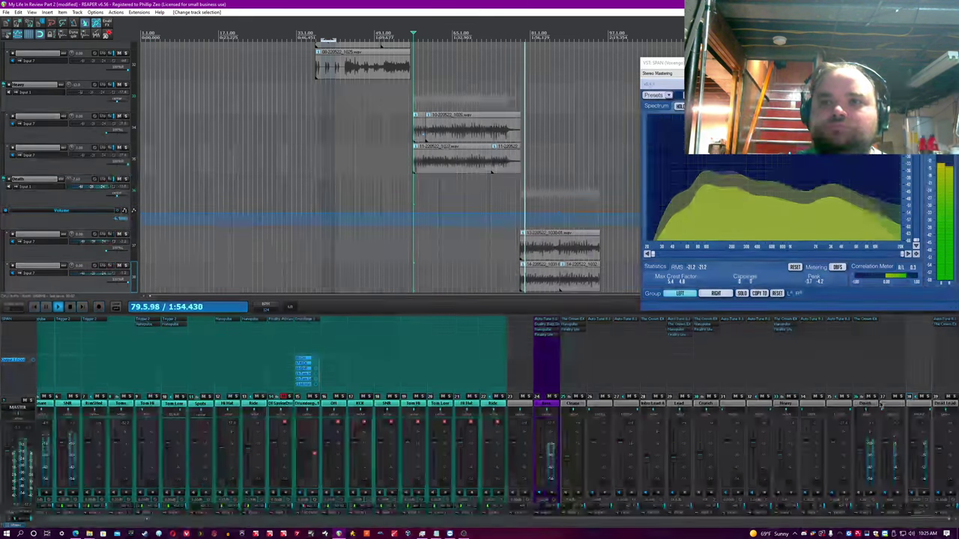
left_click(874, 396)
left_click_drag(785, 325, 863, 330)
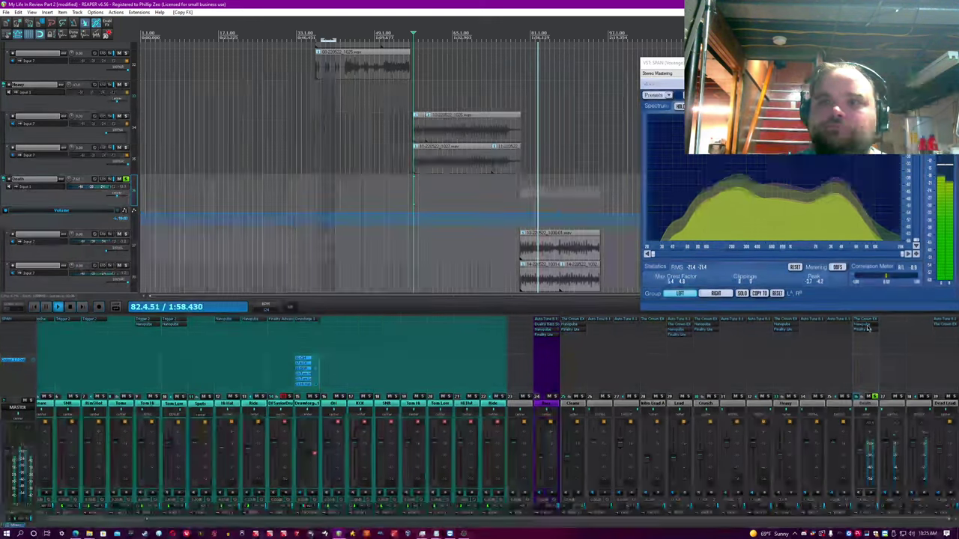
Open Death's Nanopulse and choose the Big Hit enhancer
left_click(786, 331)
left_click(251, 160)
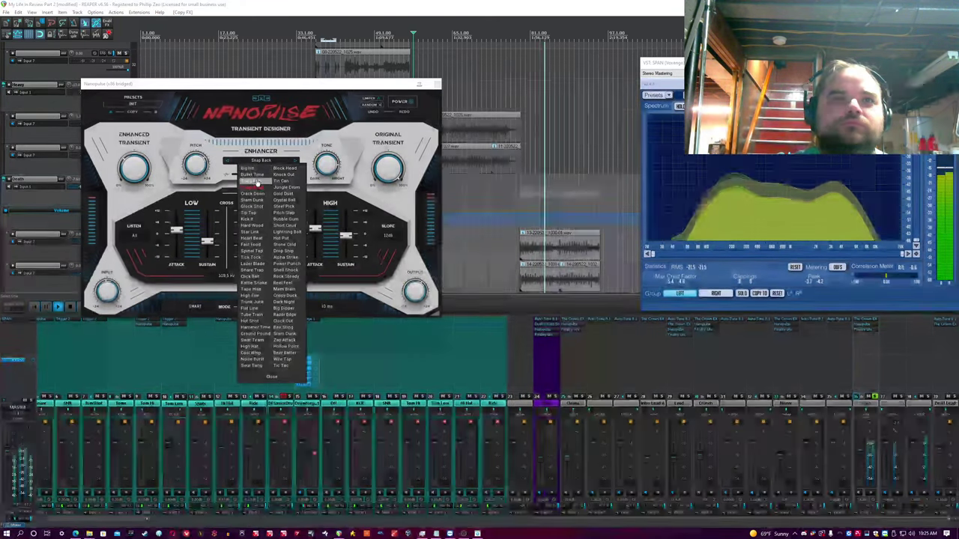
left_click(253, 169)
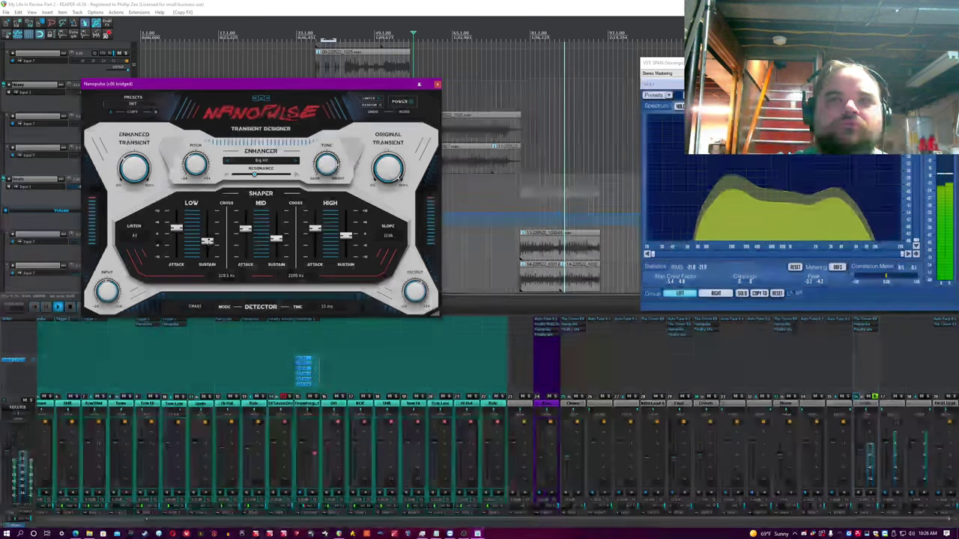
Raise the low sustain and high attack in Death's Nanopulse slightly, and audition only the Sustain signal
left_click_drag(214, 249, 214, 243)
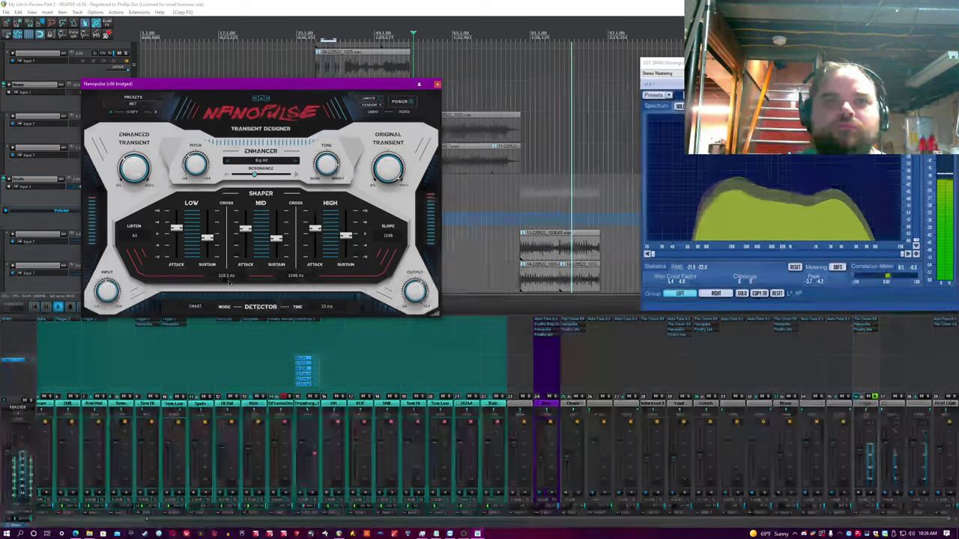
left_click_drag(275, 238, 314, 218)
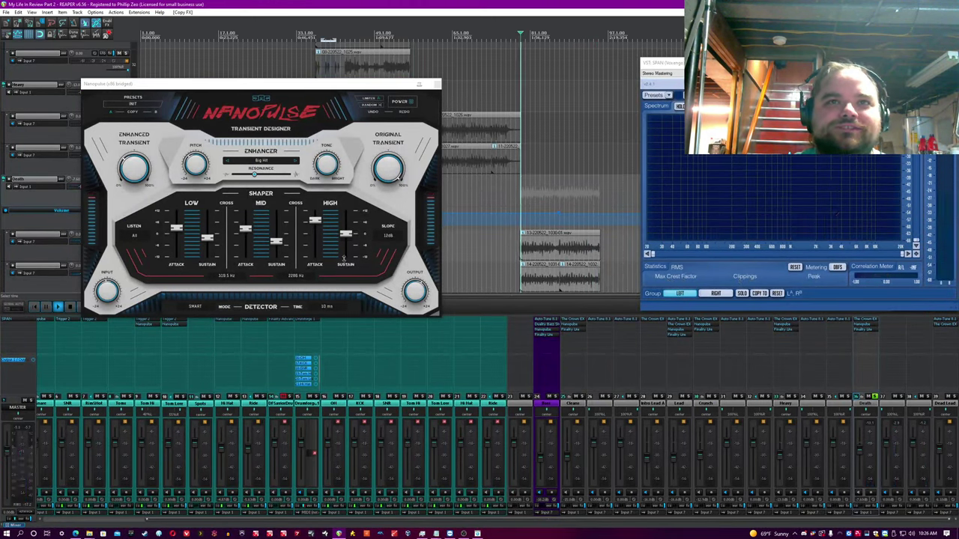
left_click(135, 236)
left_click(152, 256)
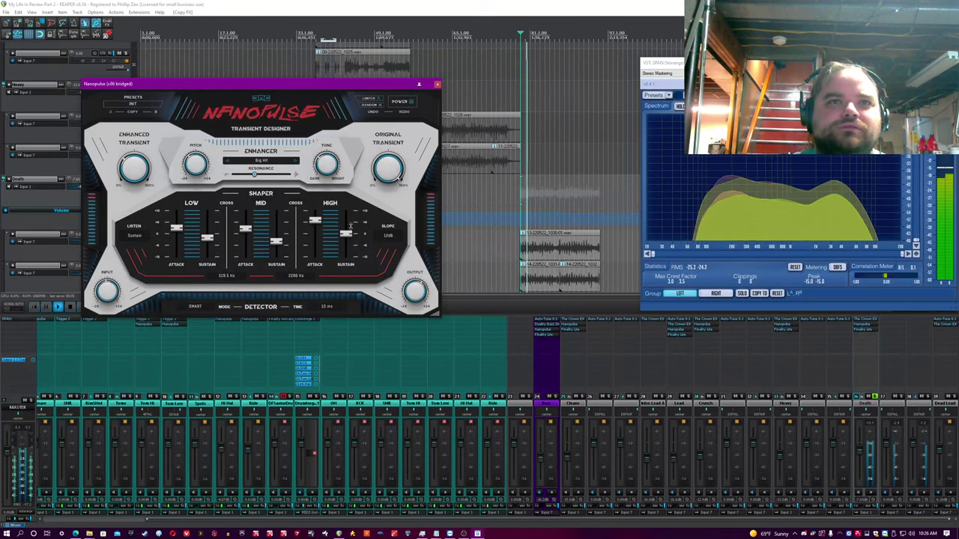
Audition the High band in Death's Nanopulse, raise its sustain slightly and set the crossover slope to 24 dB
left_click(139, 236)
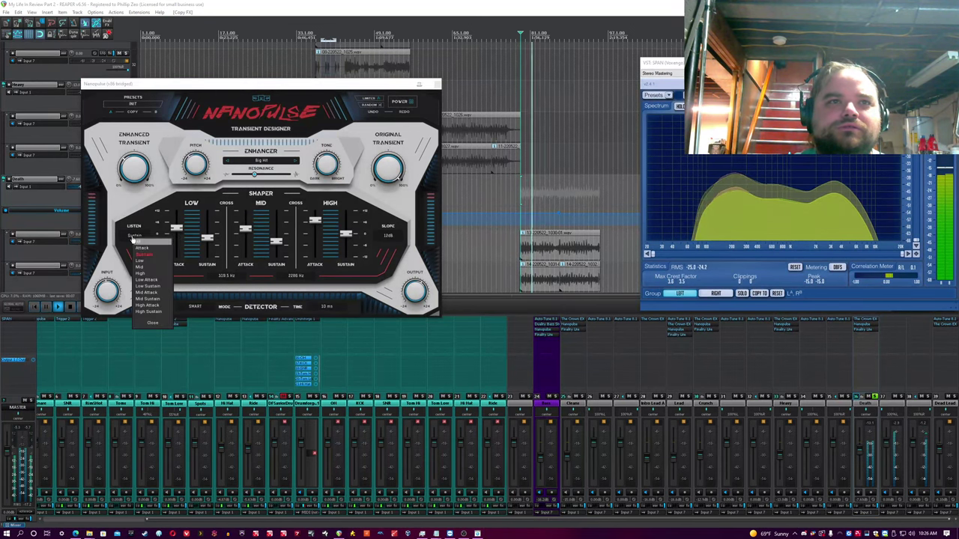
left_click(149, 293)
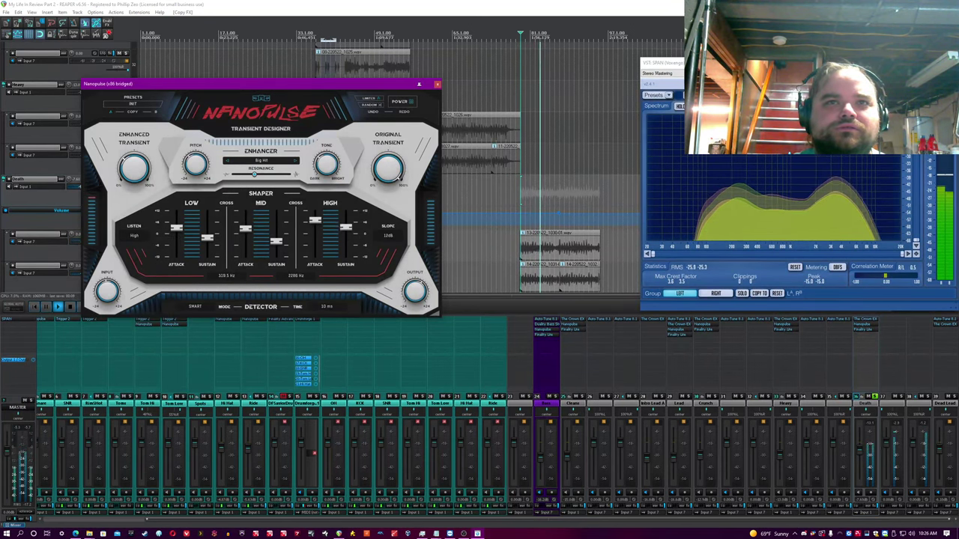
left_click(388, 235)
left_click(397, 249)
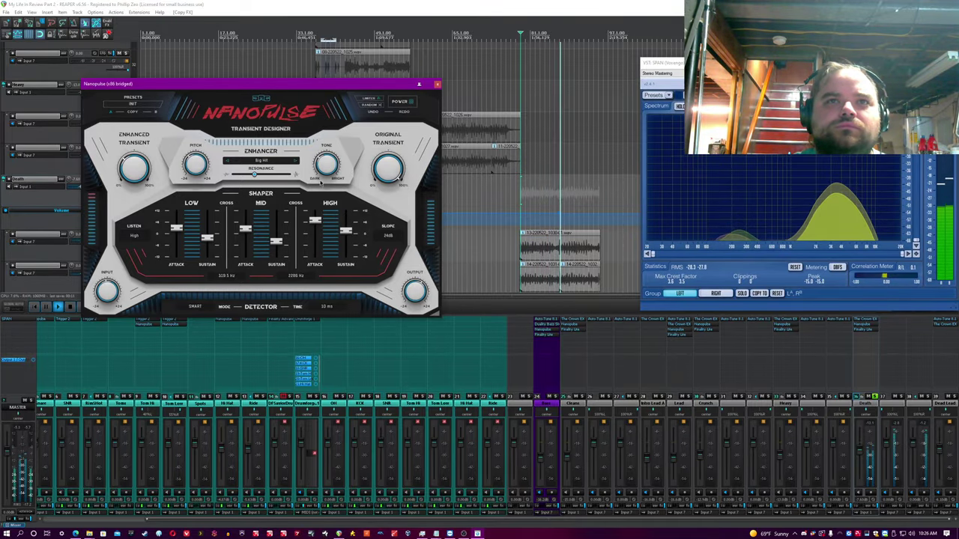
Audition the Mid and Low Sustain signals in Death's Nanopulse and raise the low attack slightly
left_click(134, 235)
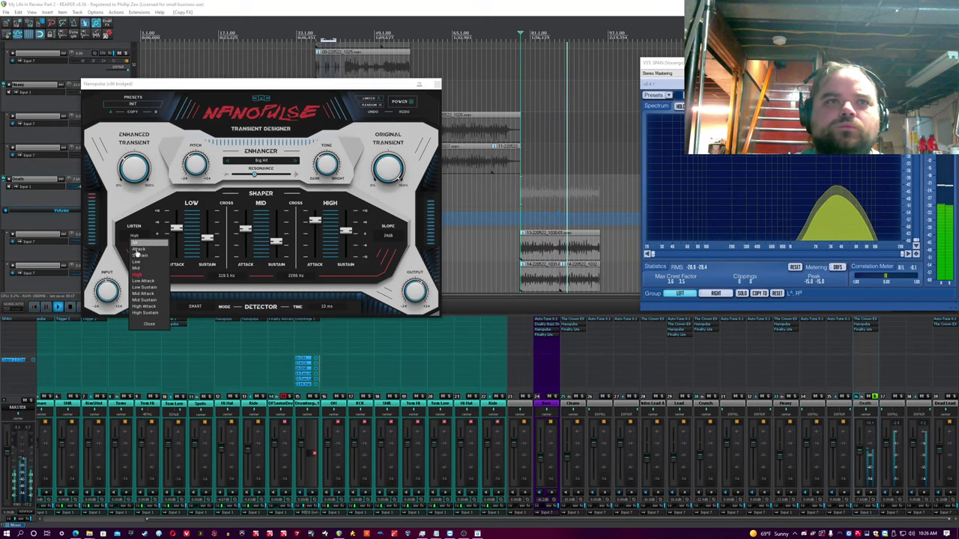
left_click(149, 268)
left_click(138, 235)
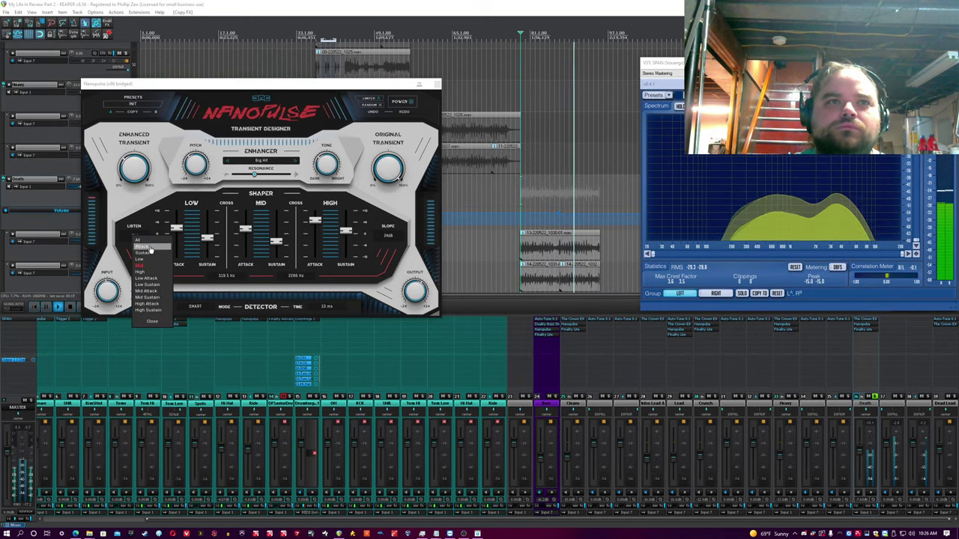
left_click(150, 286)
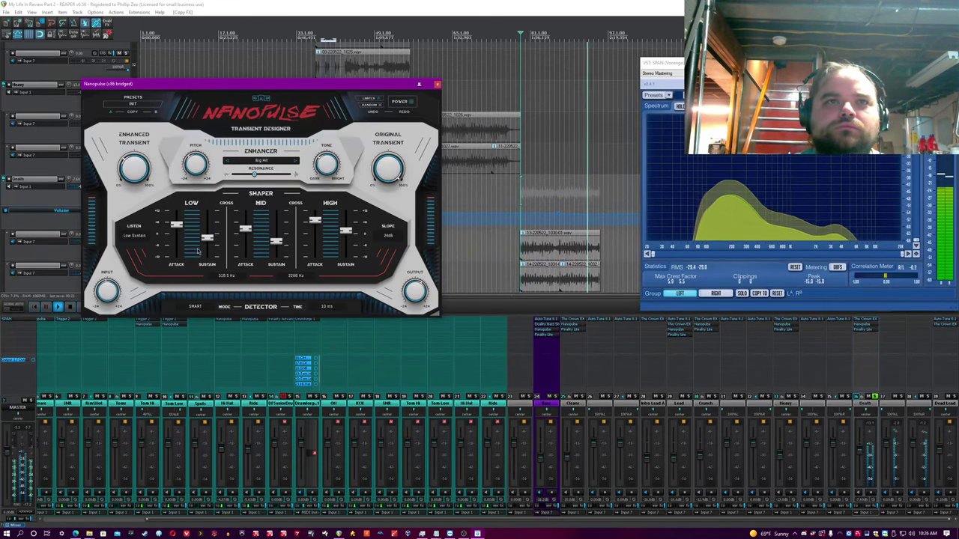
Return Nanopulse's listen mode to All and raise Death's low sustain a little
left_click(143, 238)
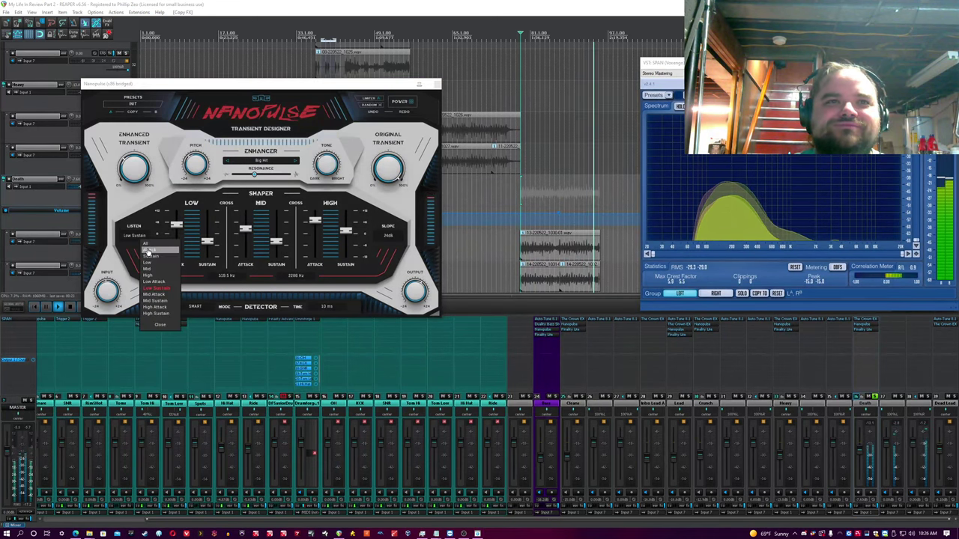
left_click(153, 247)
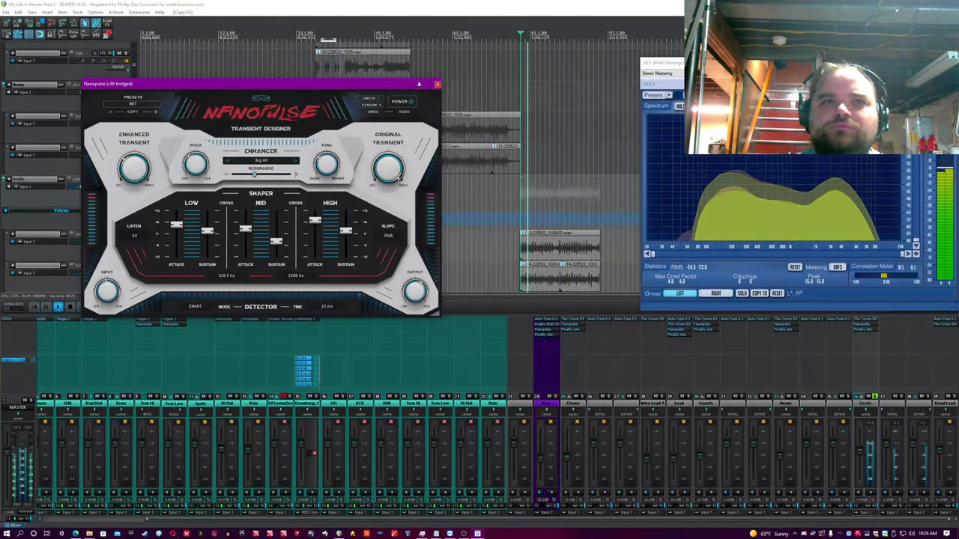
left_click_drag(207, 232, 207, 234)
Unsolo Death, check its Finality Lite limiter, and fine-tune the Death and Dead Lead volume faders against the full mix
left_click(872, 428)
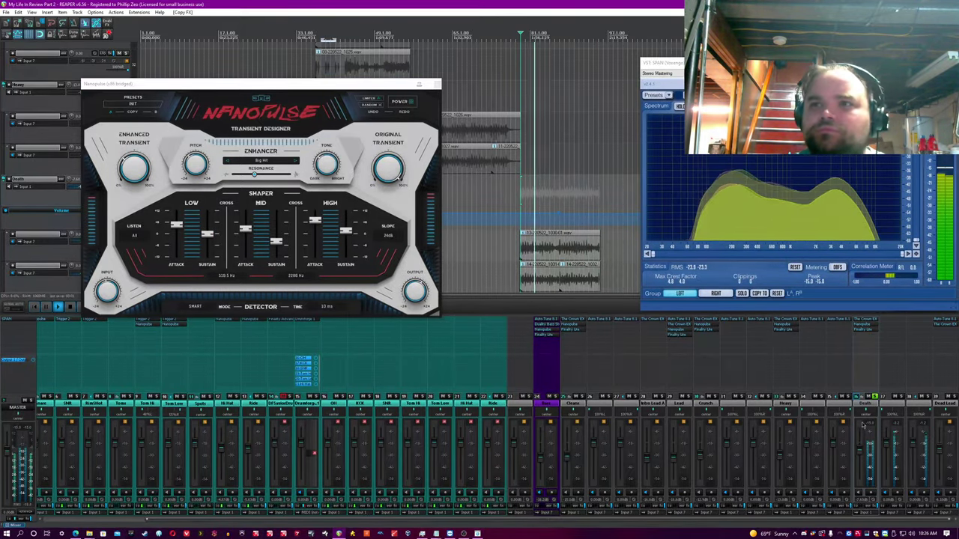
left_click(872, 397)
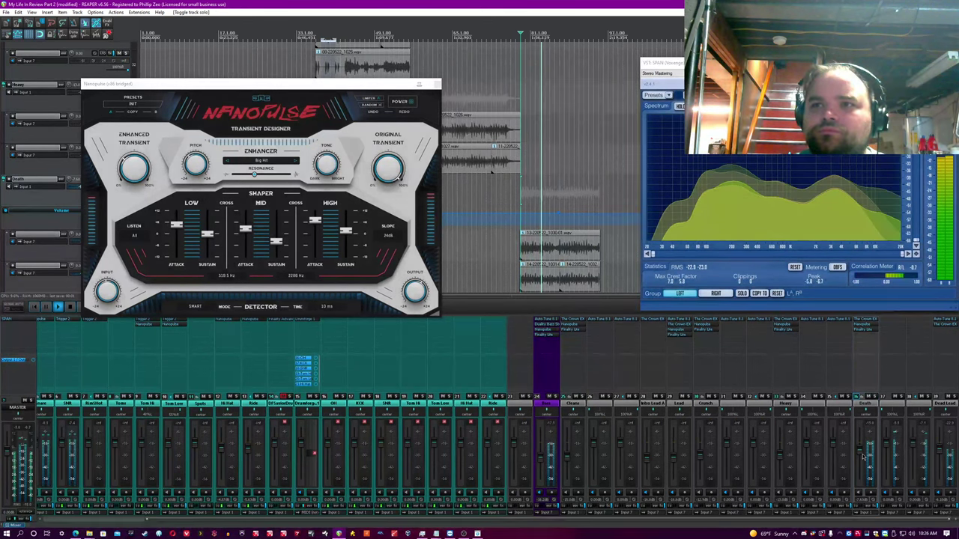
left_click(865, 333)
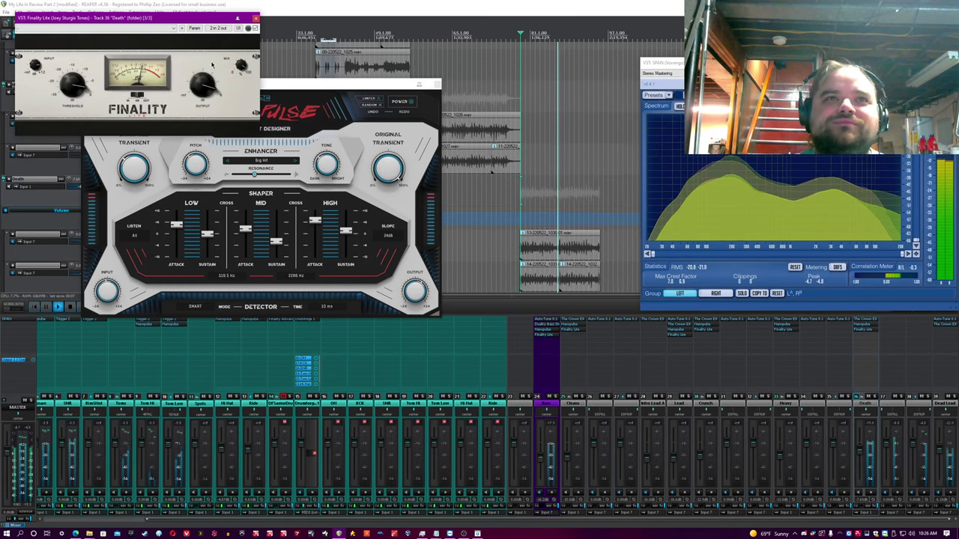
left_click(255, 18)
left_click(860, 444)
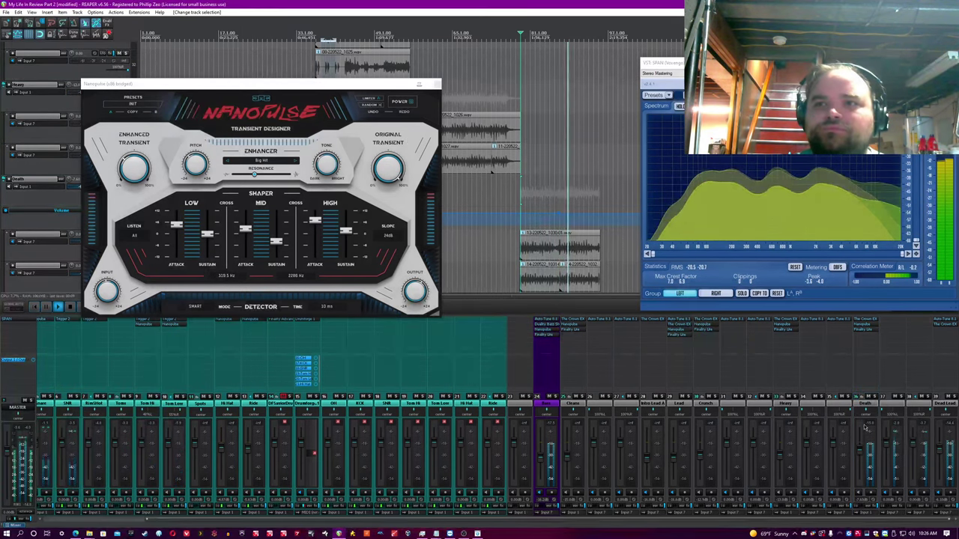
left_click_drag(859, 452, 859, 451)
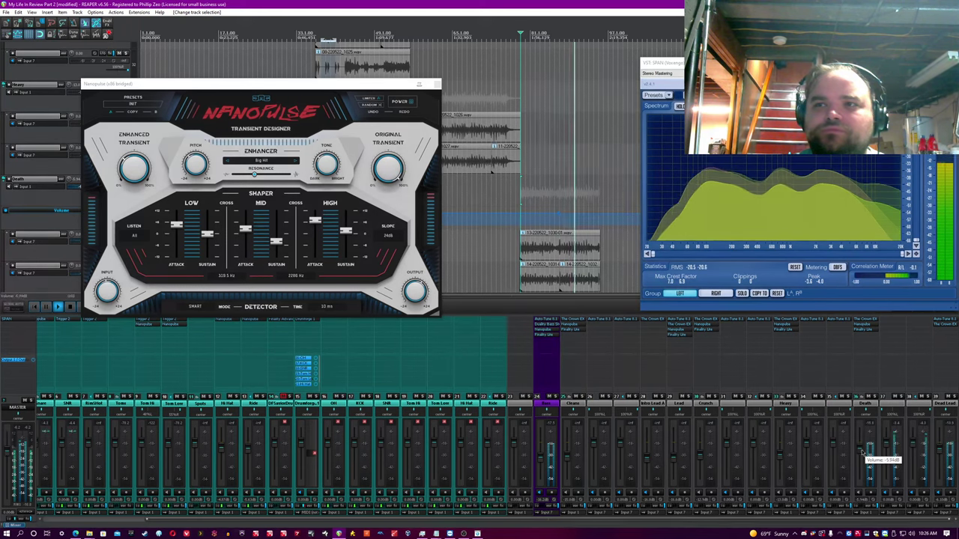
left_click_drag(939, 449, 939, 451)
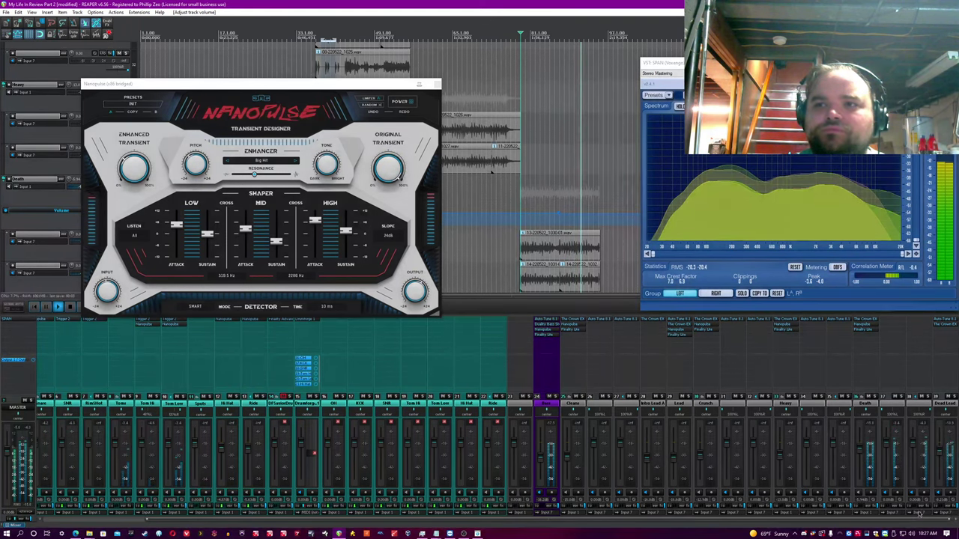
Solo the Dead Lead track and copy Nanopulse and Finality Lite onto it from Death
left_click(945, 404)
left_click(954, 397)
left_click_drag(864, 325, 941, 336)
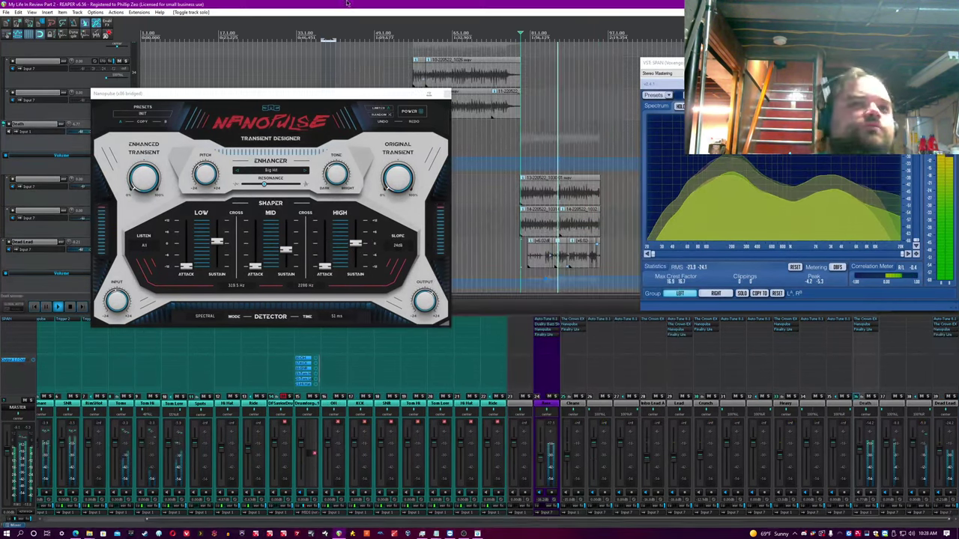
Compare Dead Lead with Nanopulse switched off and on, alone and in the full mix, and close the plugin
left_click(414, 113)
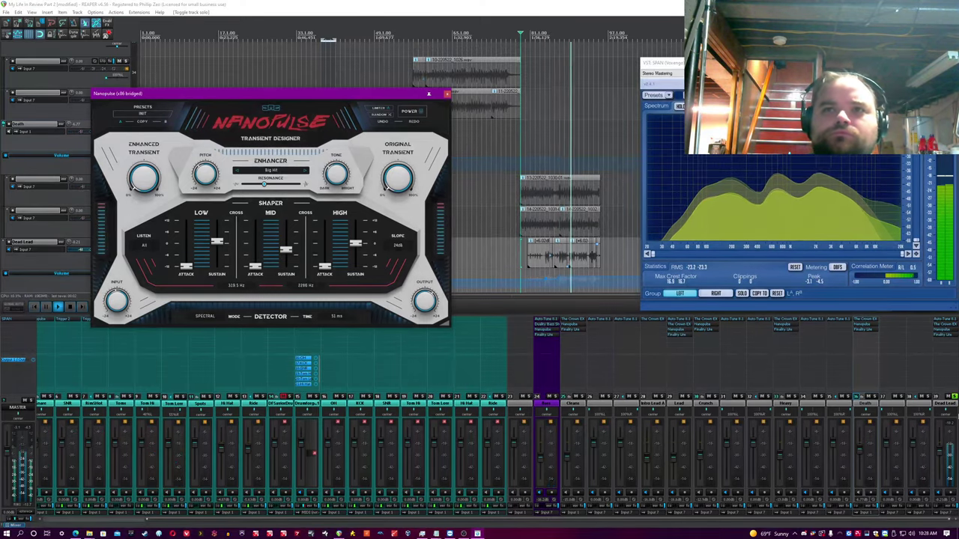
left_click(480, 3)
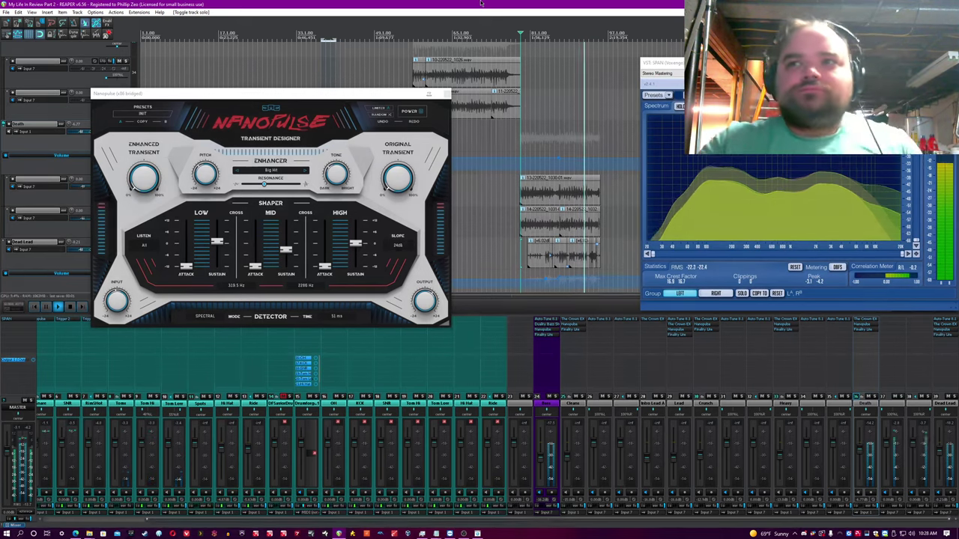
left_click(446, 96)
left_click(446, 96)
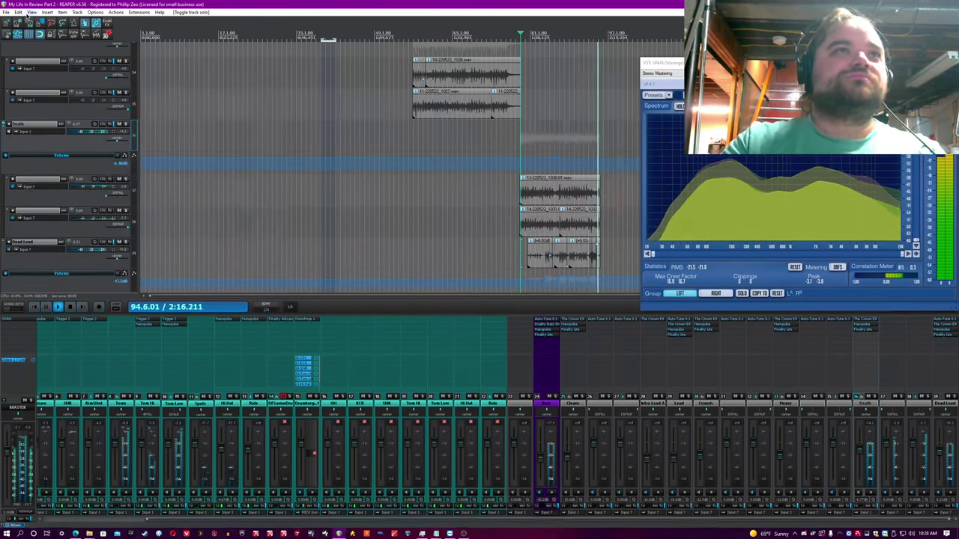
Stop playback, show more of the song timeline and open the Project Media/FX Bay
key("space")
scroll(214, 57, "down", 3)
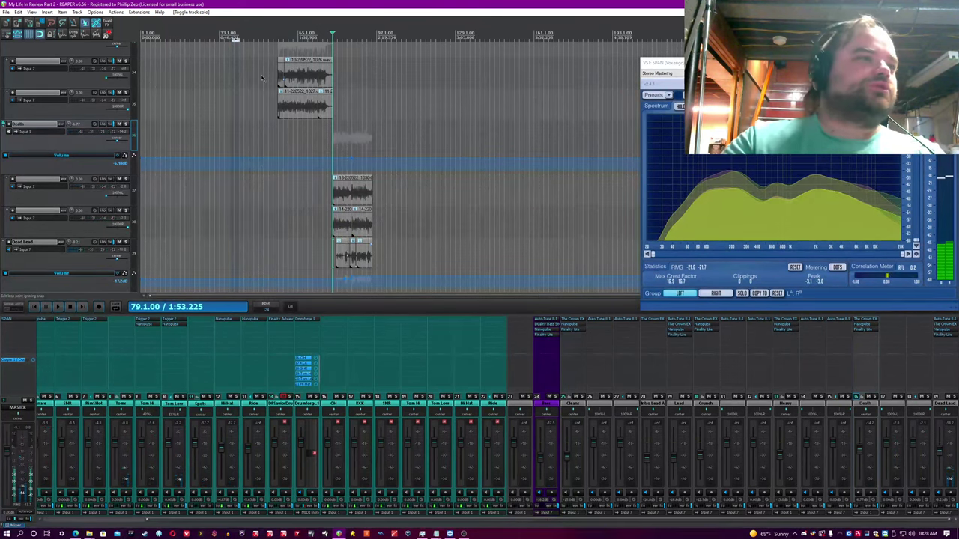
left_click(31, 12)
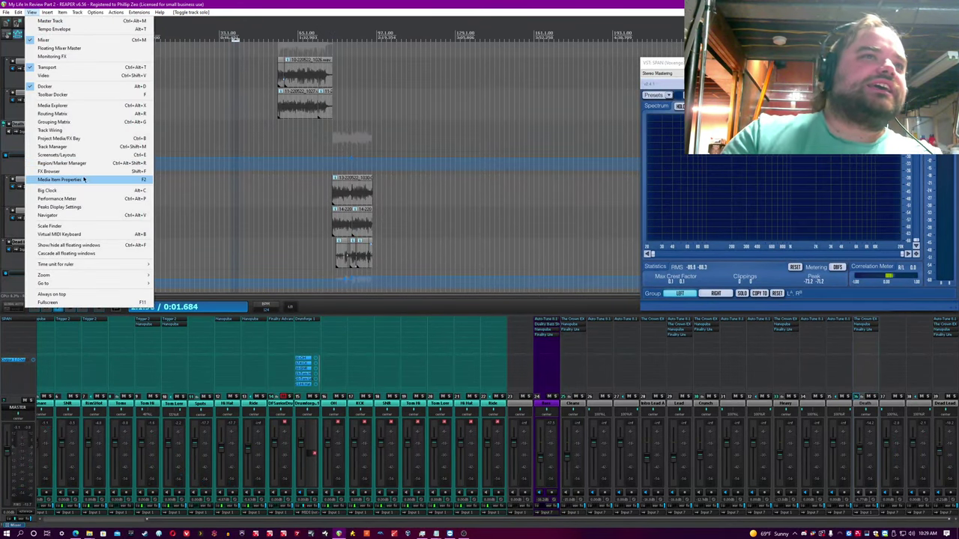
left_click(66, 139)
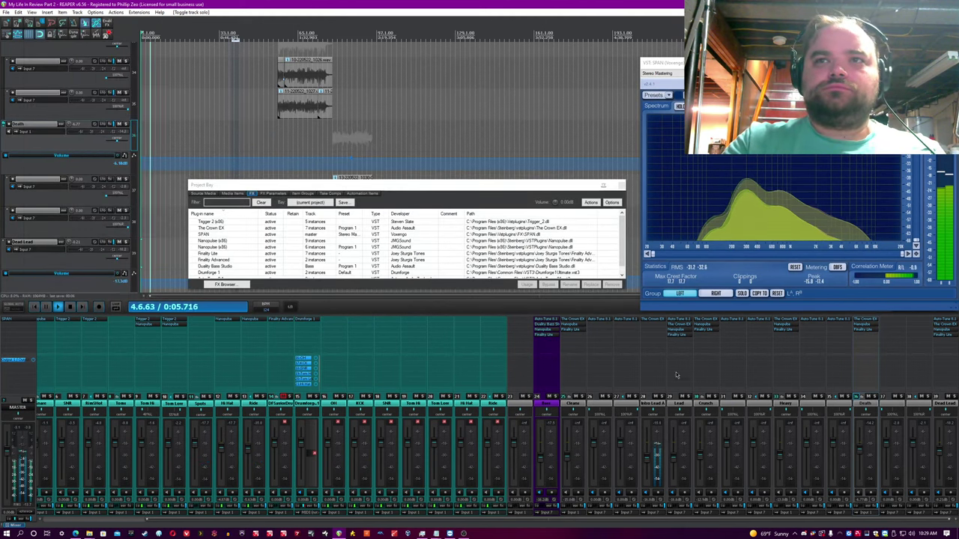
Copy Finality Lite from Lead onto Intro Lead Ambient and adjust that track's volume slightly
left_click_drag(677, 335, 652, 338)
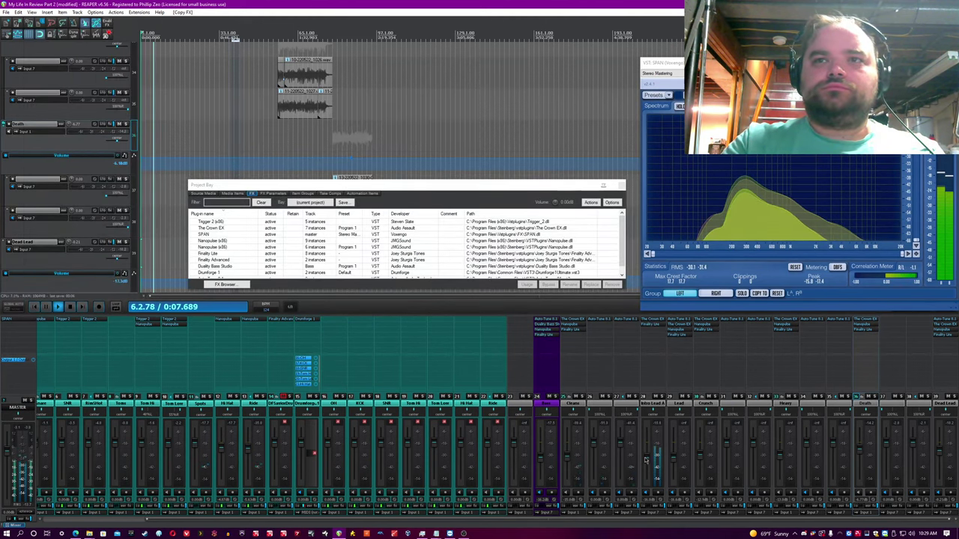
left_click_drag(649, 460, 652, 458)
left_click(656, 421)
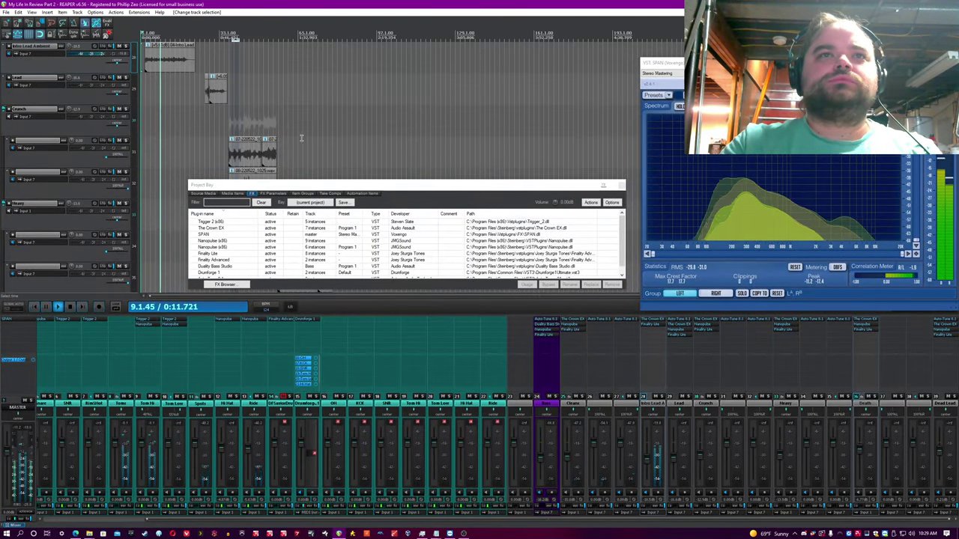
Compare the song's intro with all Nanopulse instances bypassed and re-enabled together from the Project Bay
left_click(229, 242)
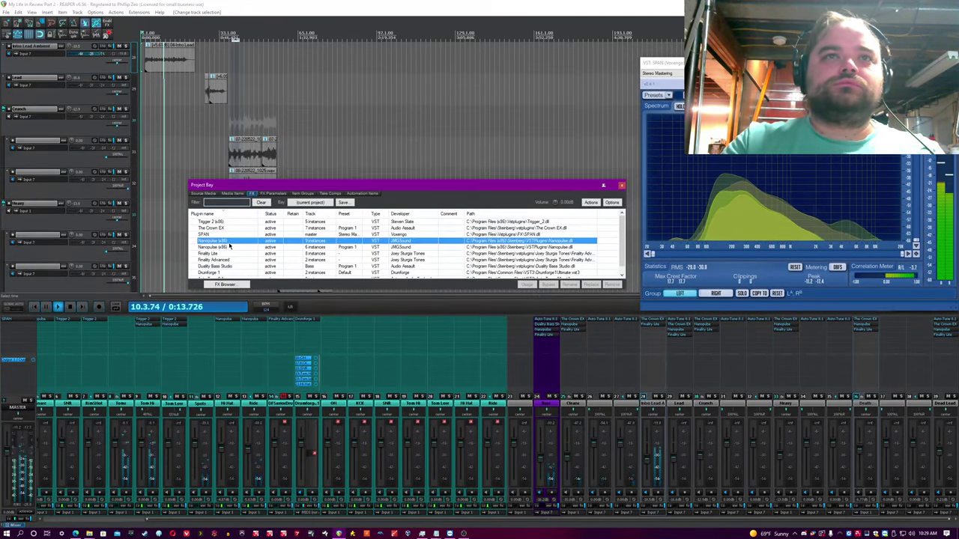
left_click(225, 247, "ctrl")
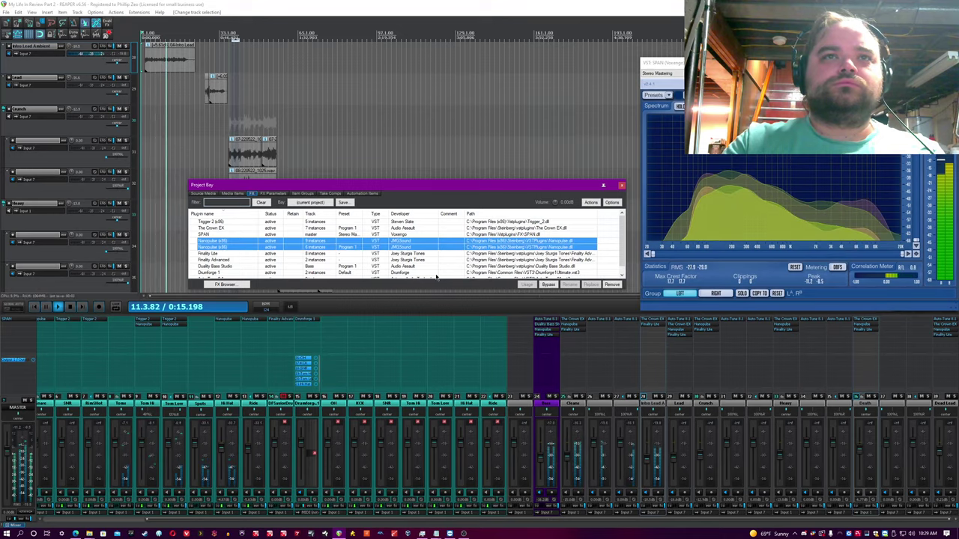
left_click(548, 285)
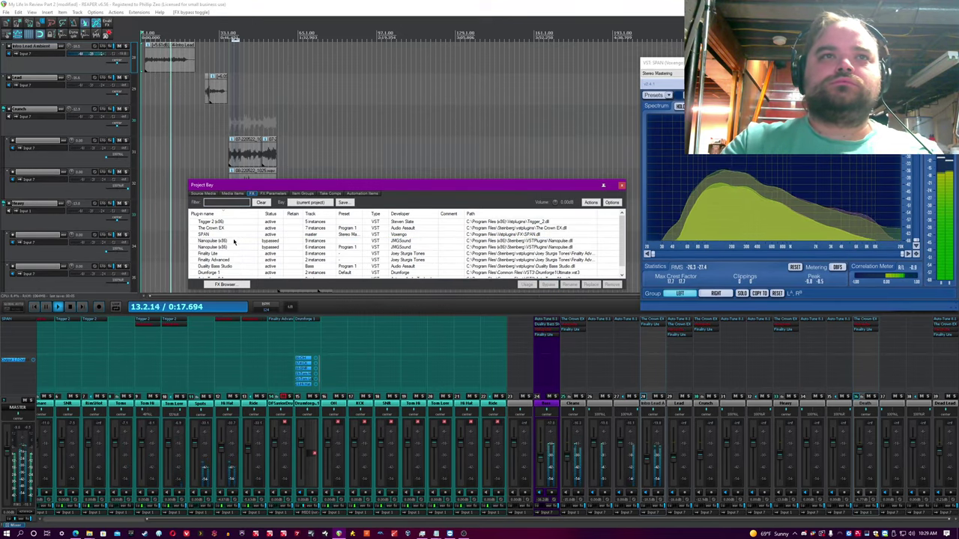
left_click_drag(234, 242, 233, 247)
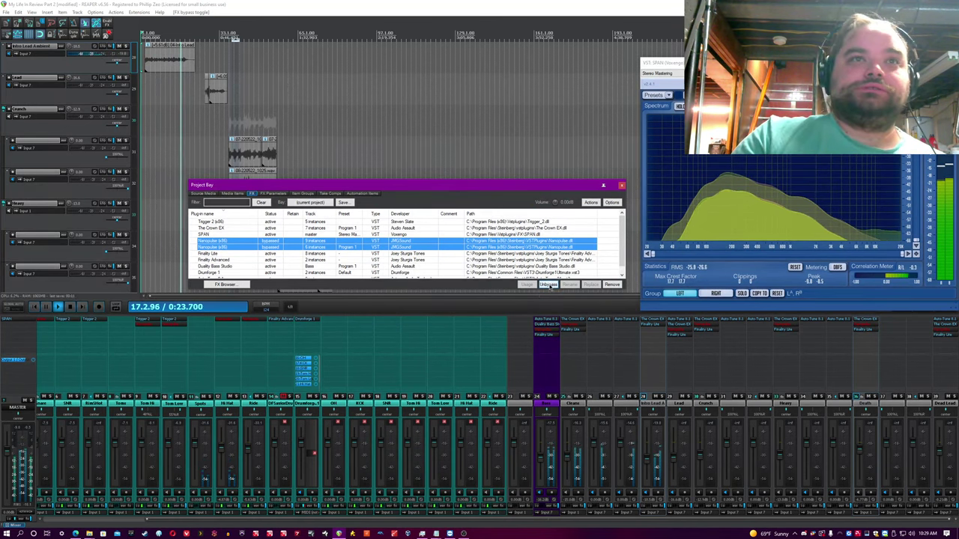
left_click(549, 286)
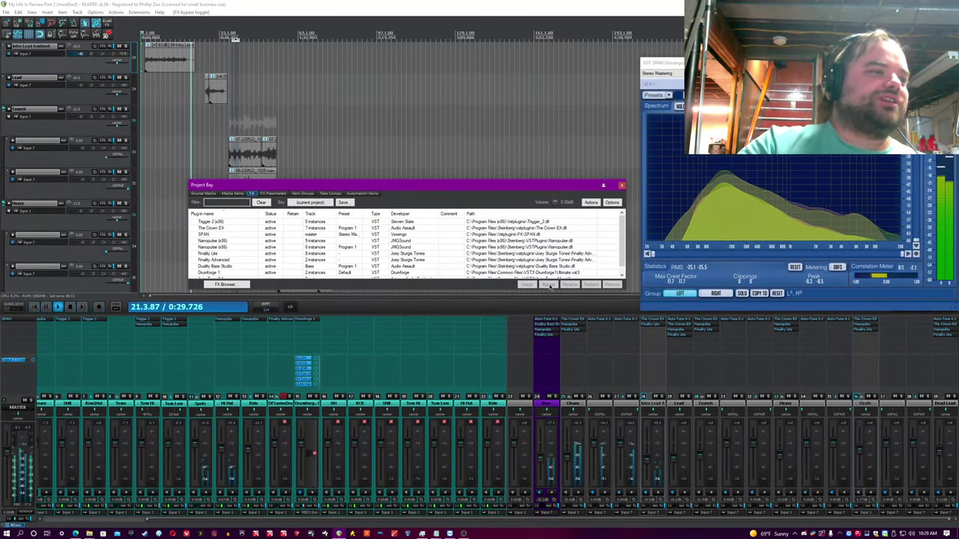
Play from the start of the Lead part and compare the mix with all Nanopulse instances bypassed and re-enabled together
left_click(242, 241)
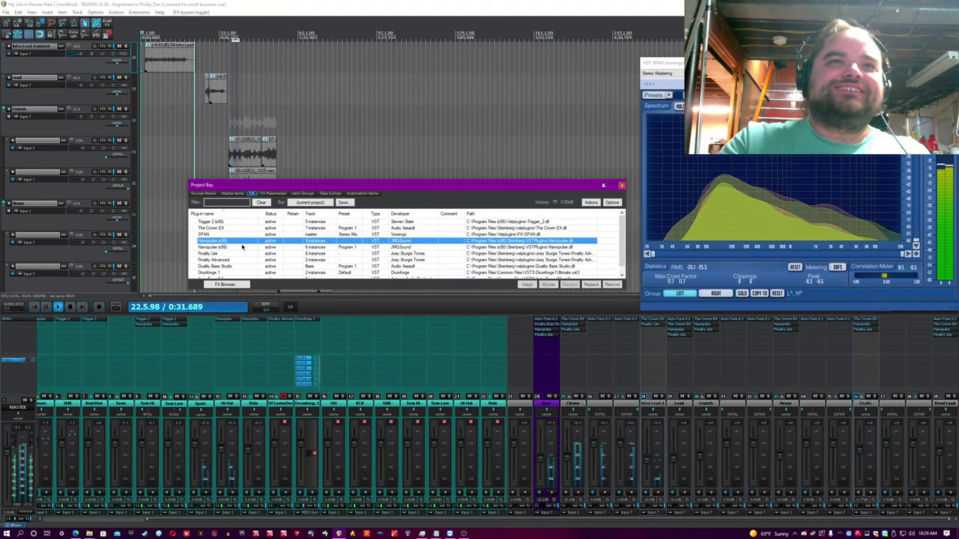
left_click(241, 247, "shift")
left_click(207, 31)
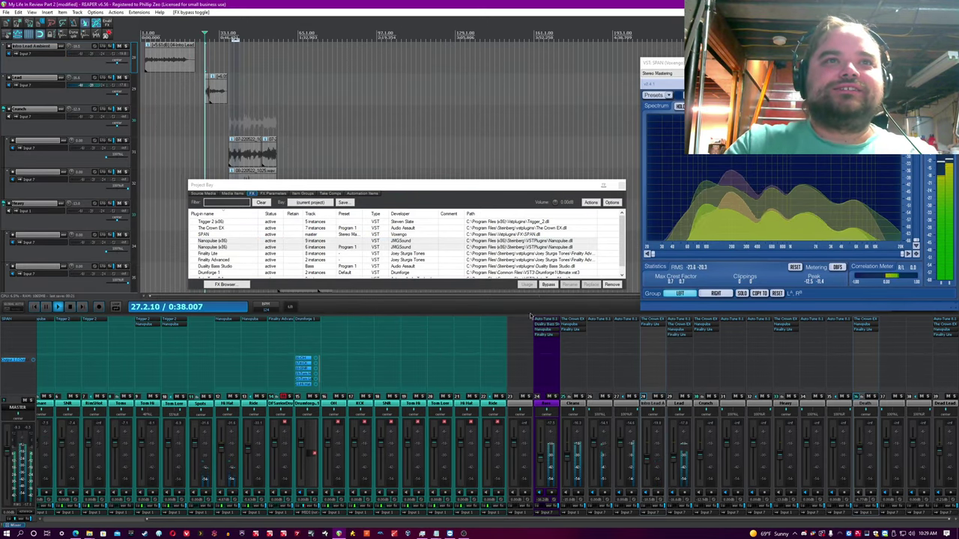
left_click(548, 284)
left_click(232, 241)
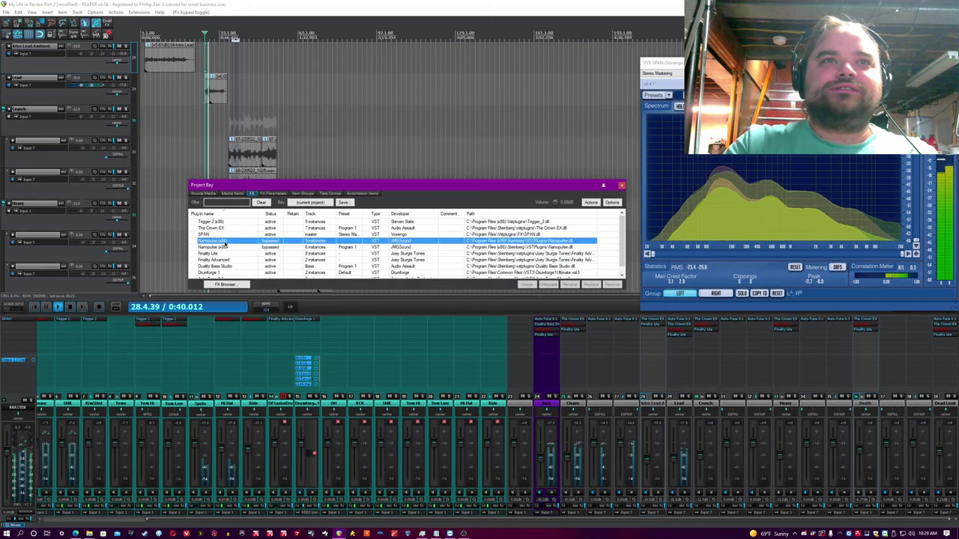
left_click(225, 247, "shift")
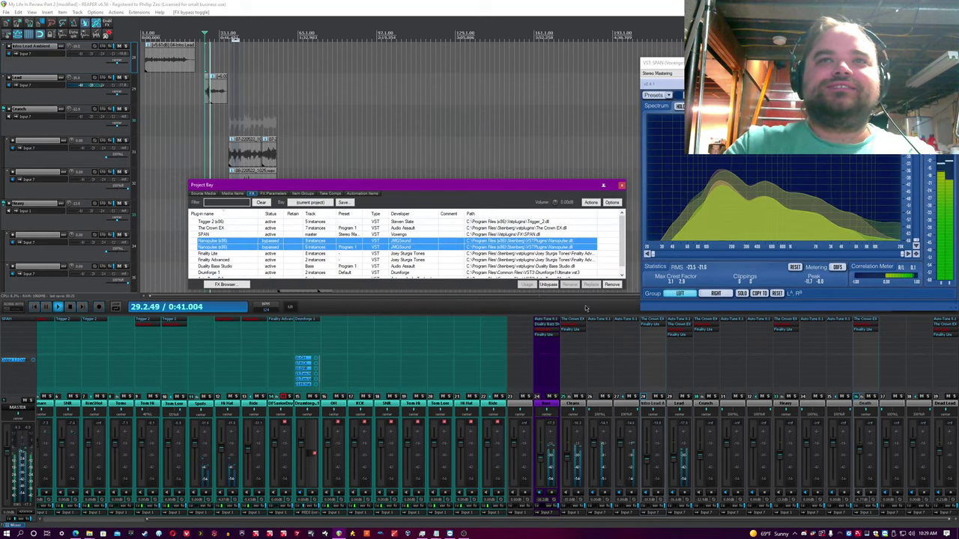
left_click(542, 286)
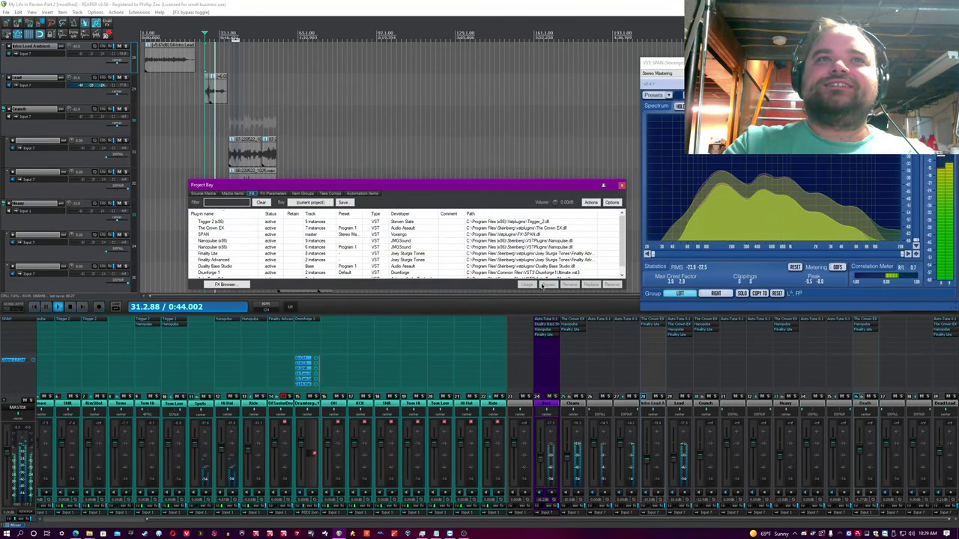
left_click(377, 3)
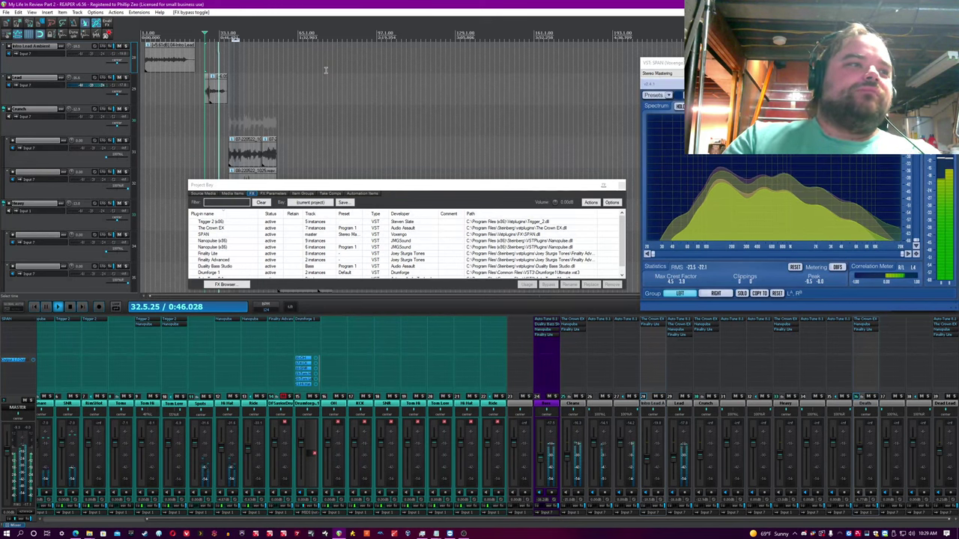
Play from the start of the Crunch guitar section and compare it with all Nanopulse instances bypassed and re-enabled
left_click(229, 131)
left_click(229, 241)
left_click(224, 247, "ctrl")
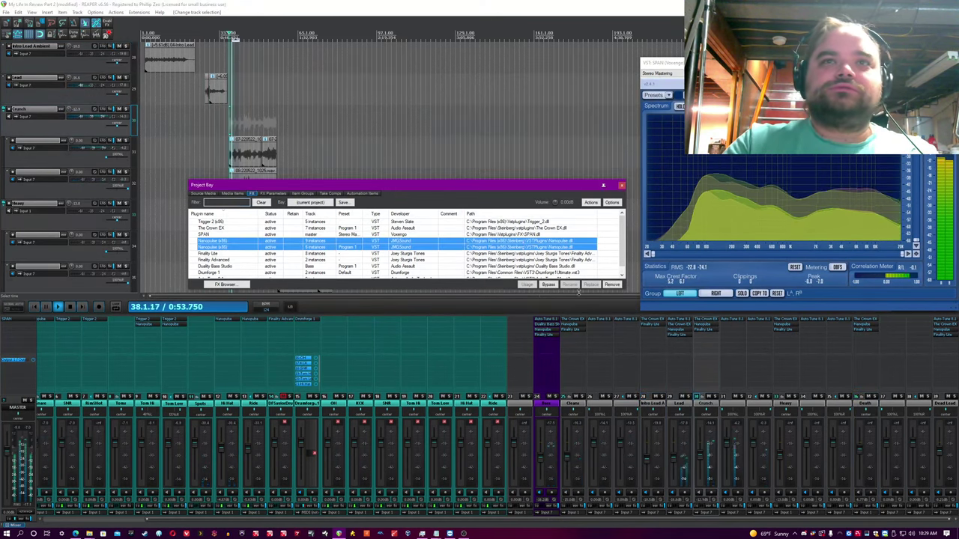
left_click(549, 285)
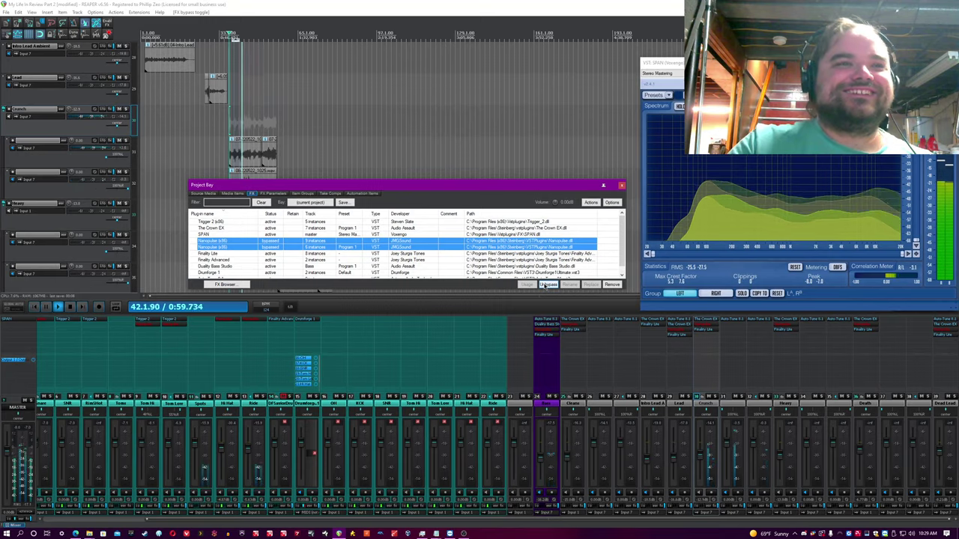
left_click(548, 286)
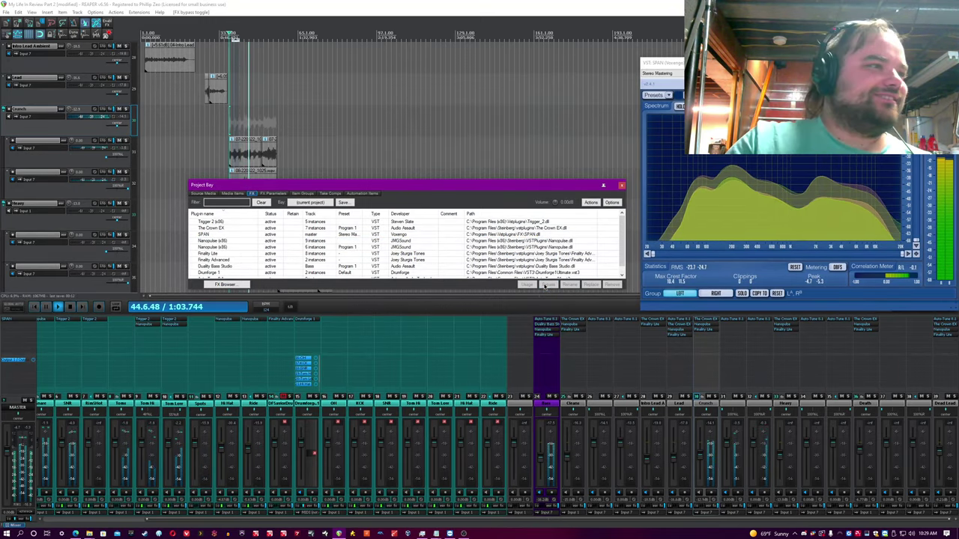
Bypass and re-enable both Nanopulse entries once more while the rest of the Crunch section plays
left_click(225, 240)
left_click(225, 246, "shift")
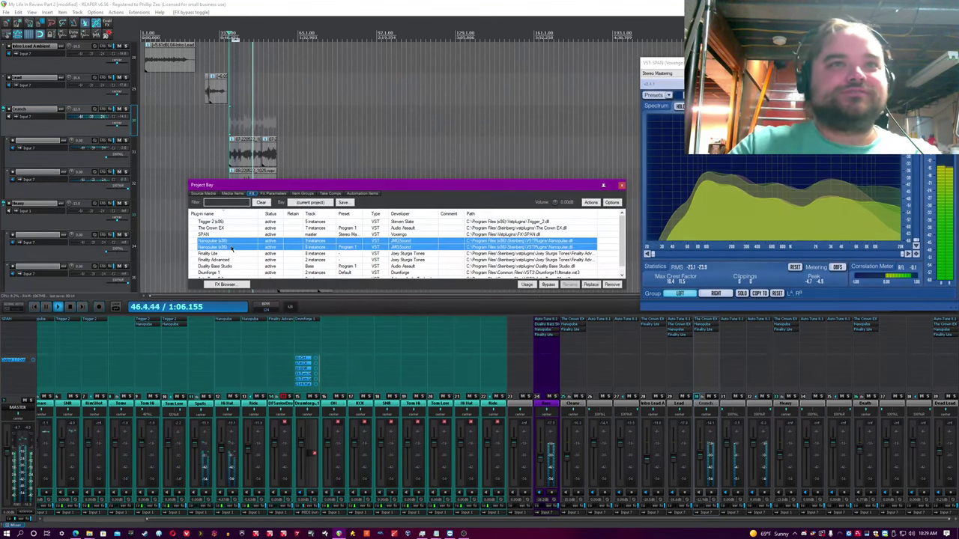
left_click(547, 284)
left_click(222, 240)
left_click(223, 246, "shift")
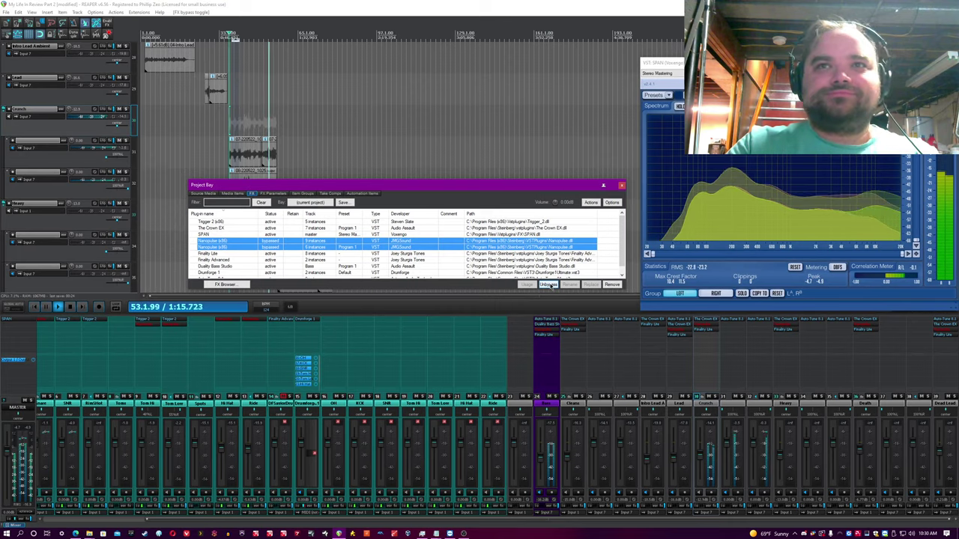
left_click(549, 284)
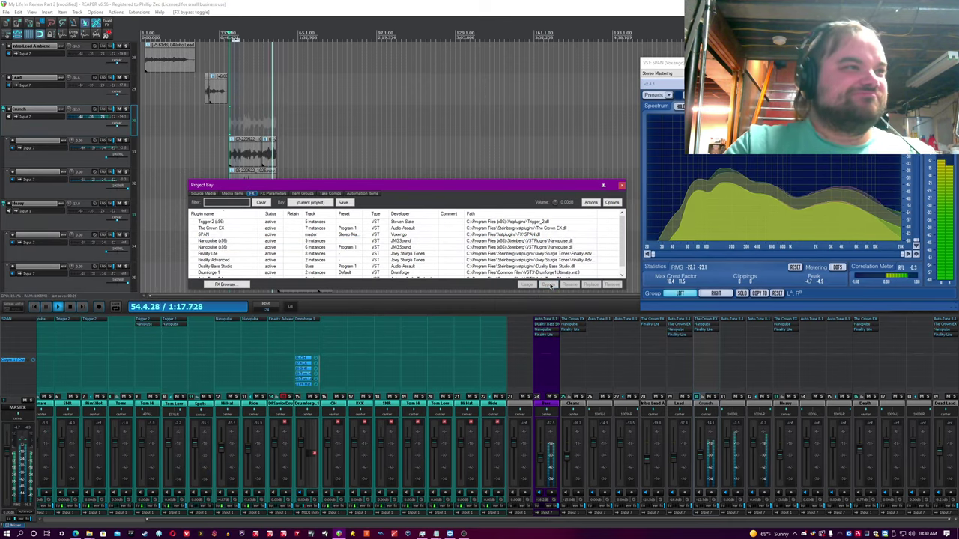
left_click(364, 3)
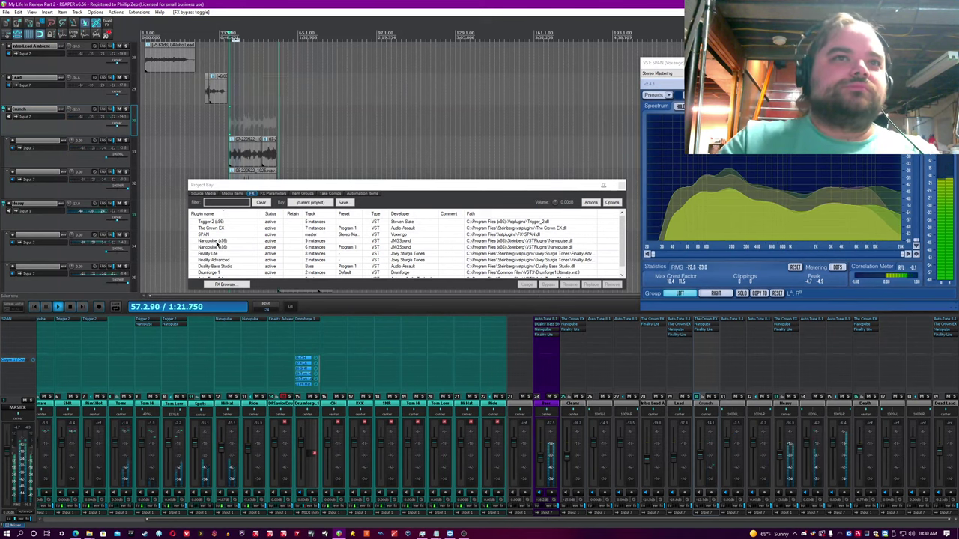
Compare the Heavy guitar section with all Nanopulse instances bypassed and re-enabled, and stop playback
left_click(214, 241)
left_click(213, 247, "shift")
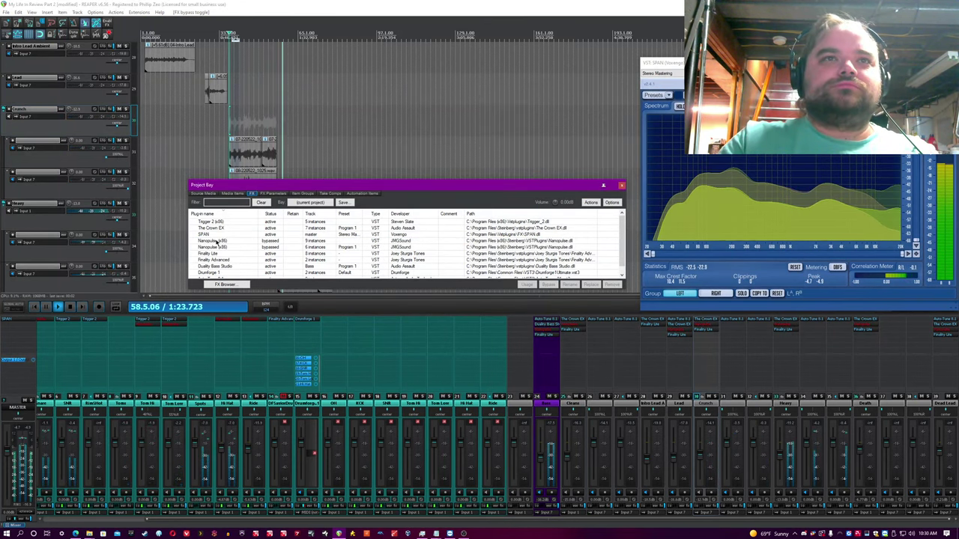
left_click(549, 285)
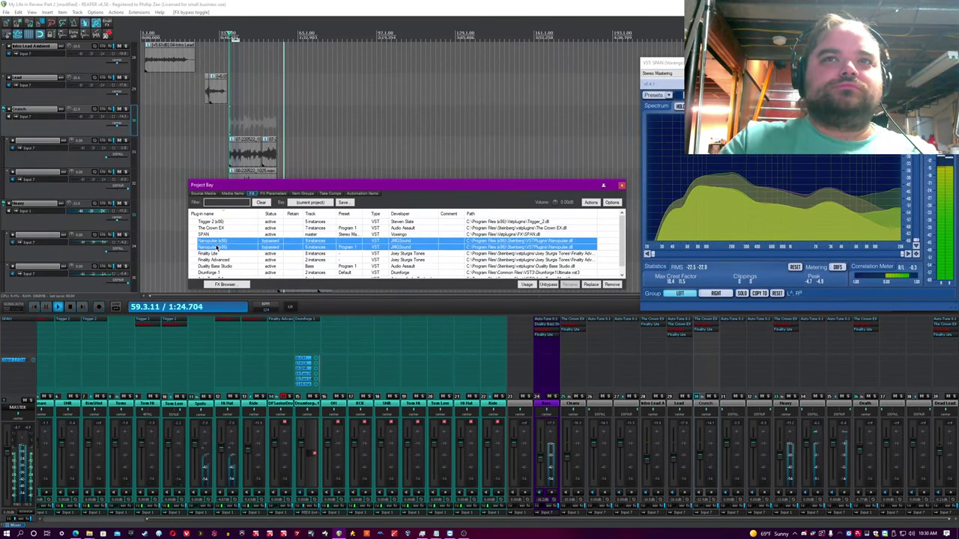
left_click(553, 285)
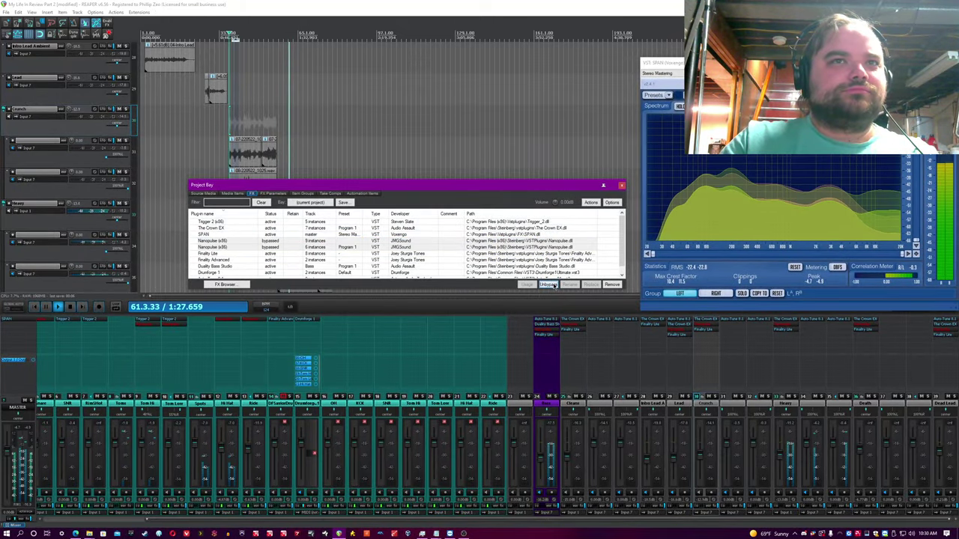
left_click(550, 285)
left_click(376, 4)
key("space")
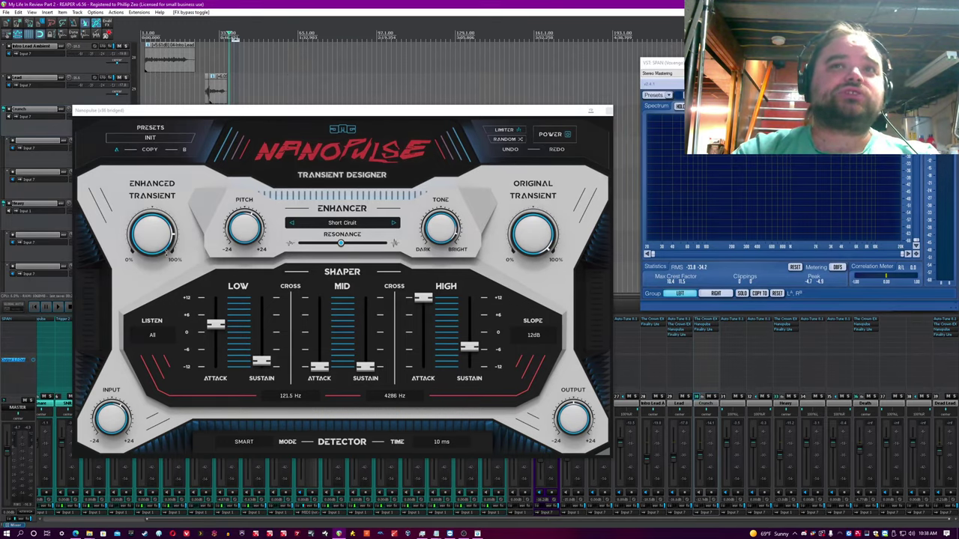
View the list of Enhancer sounds in Nanopulse and close it without choosing another one
left_click(330, 225)
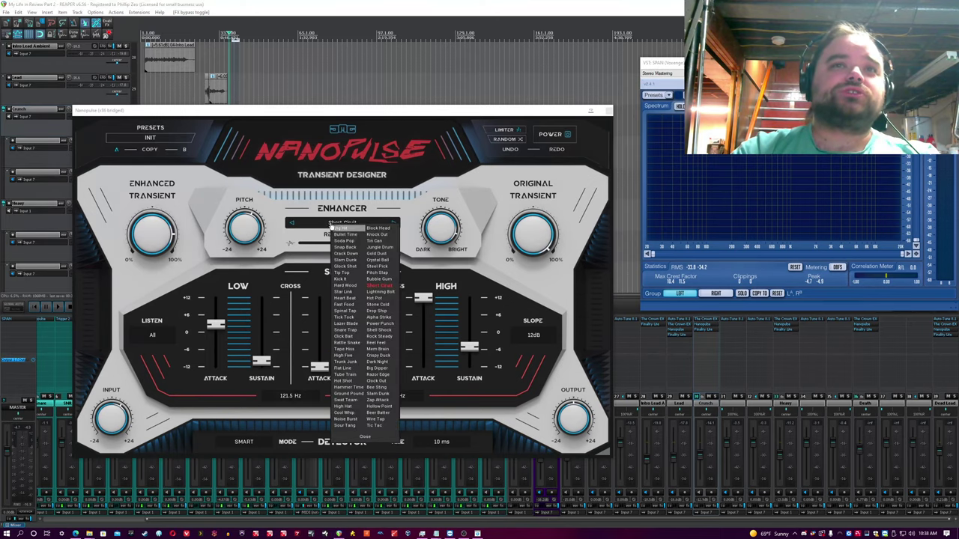
left_click(366, 438)
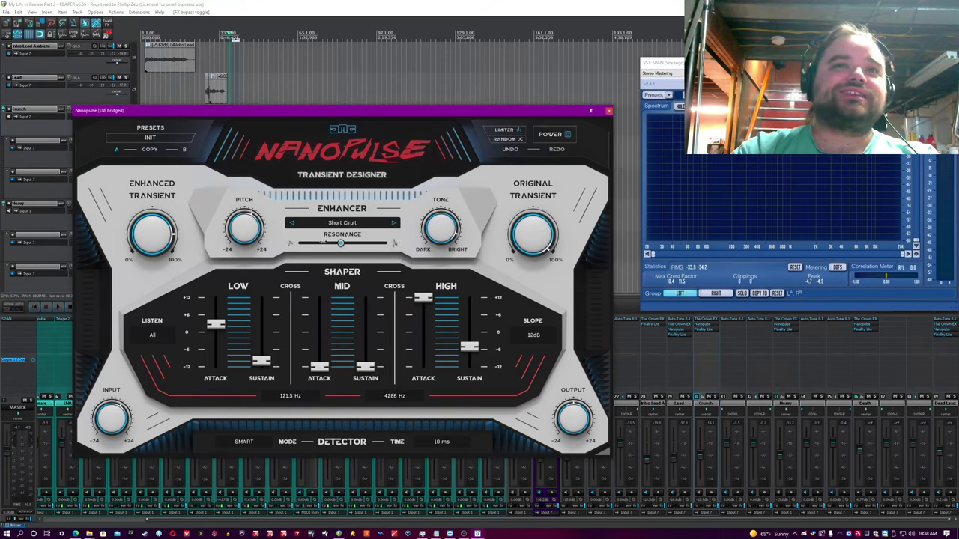